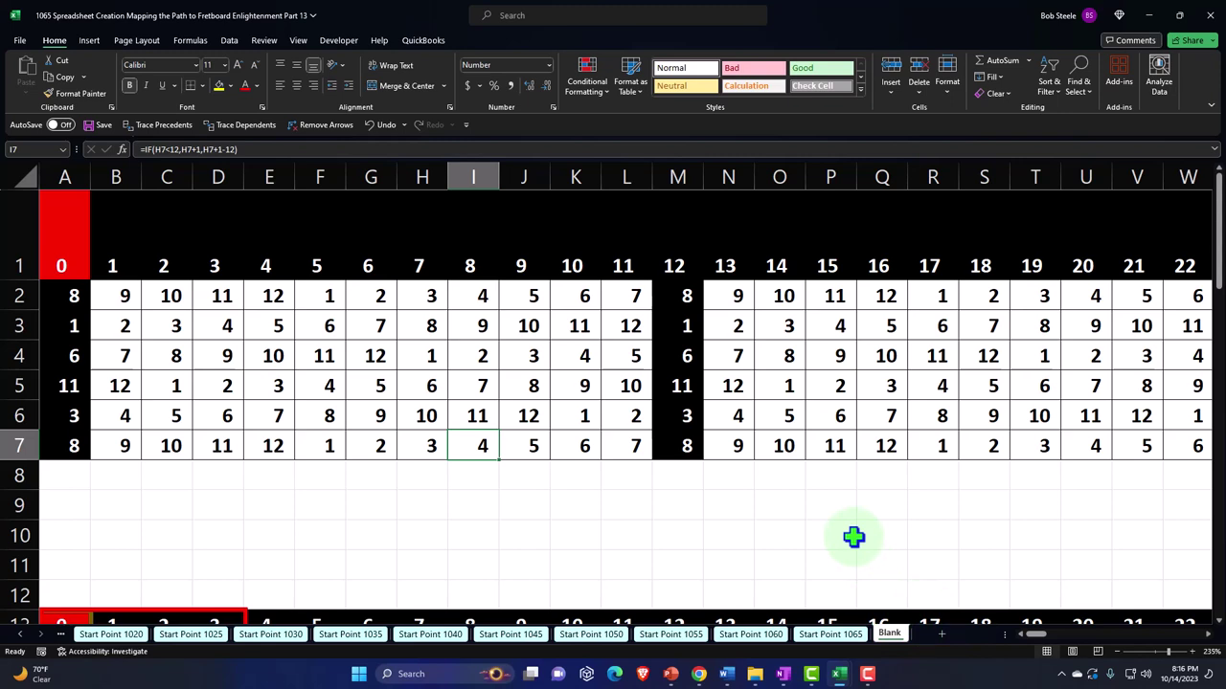
Step: Look across the fretboard number grid from fret 17 to the note tables beyond fret 24
click(945, 329)
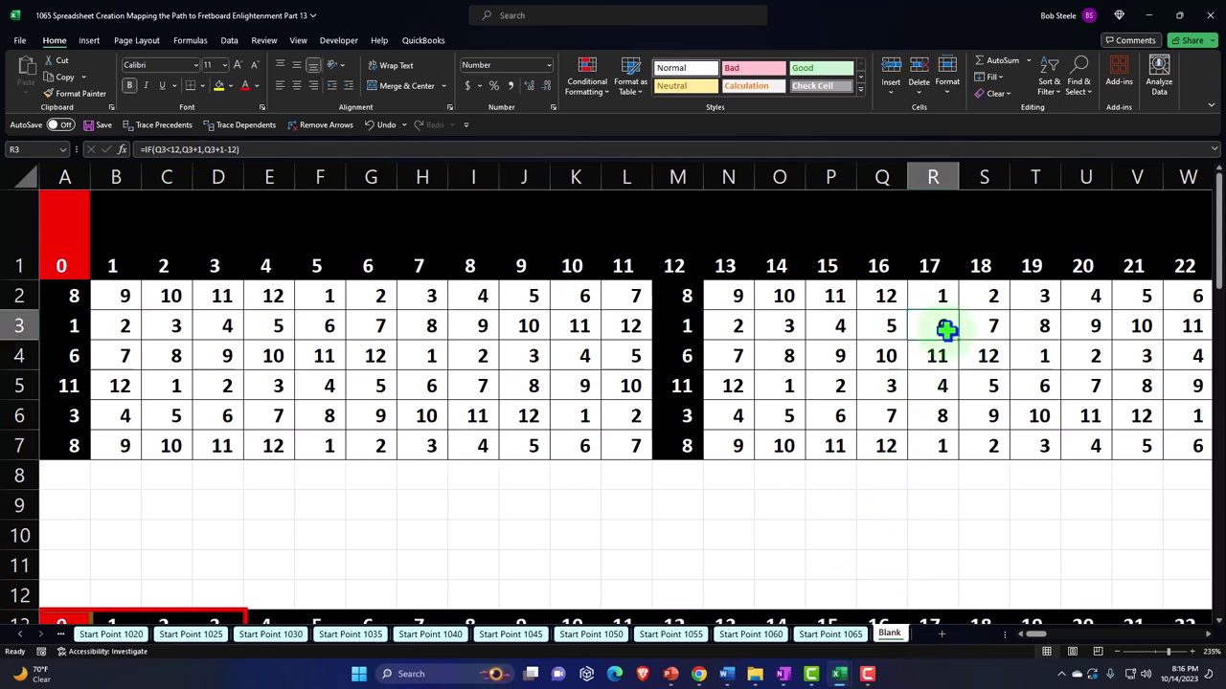
key(Right)
key(Right)
key(Right)
key(Right)
key(Right)
key(Right)
key(Right)
key(Right)
key(Right)
key(Right)
key(Right)
key(Right)
key(Right)
key(Right)
key(Right)
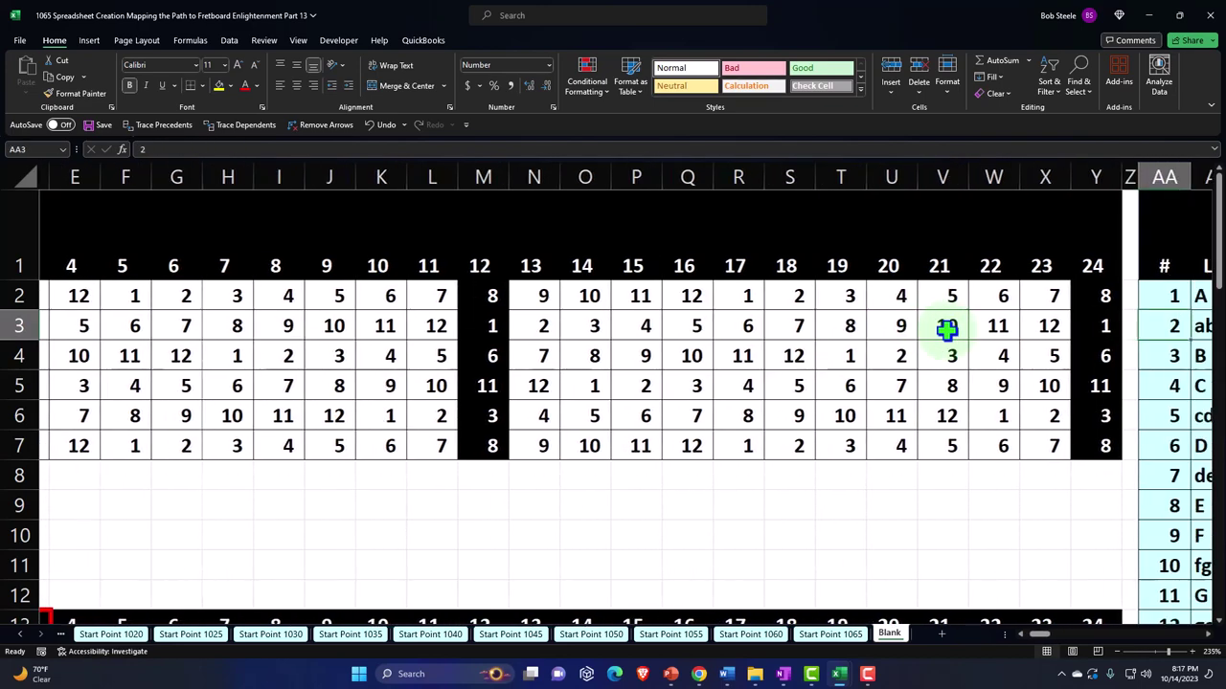
key(Right)
key(Right)
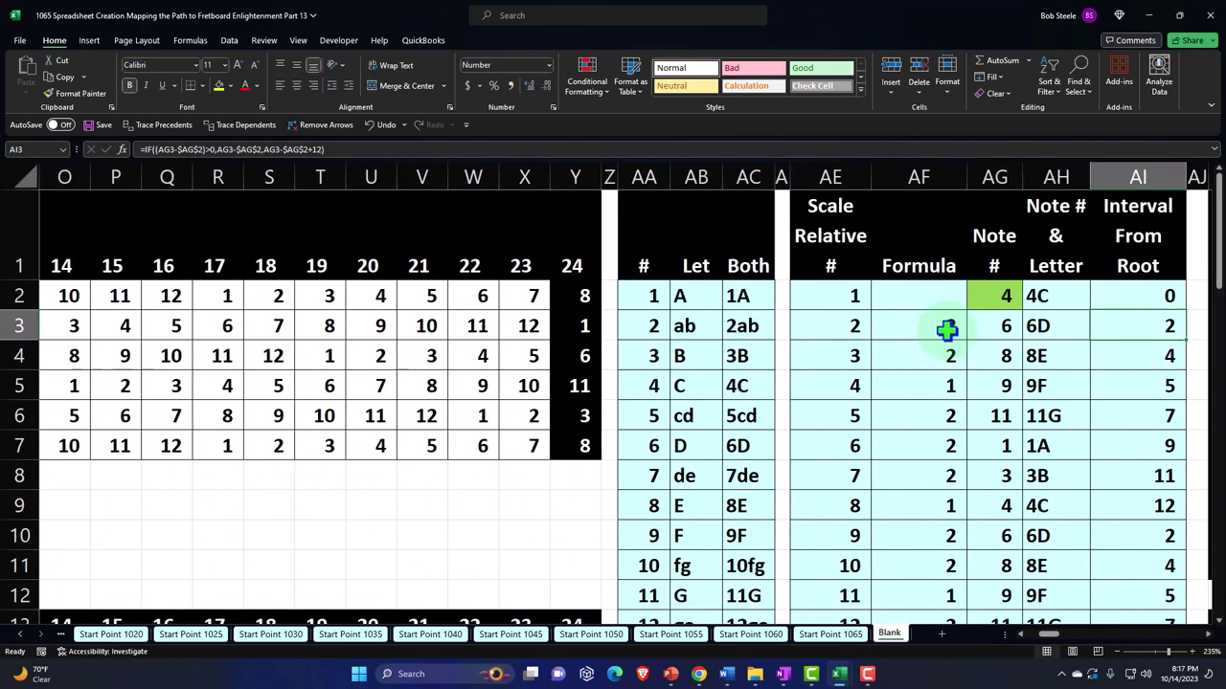
Step: Review the note key's letter column from A through ga, then select its note numbers 1 to 12 in AA2:AA13
click(709, 302)
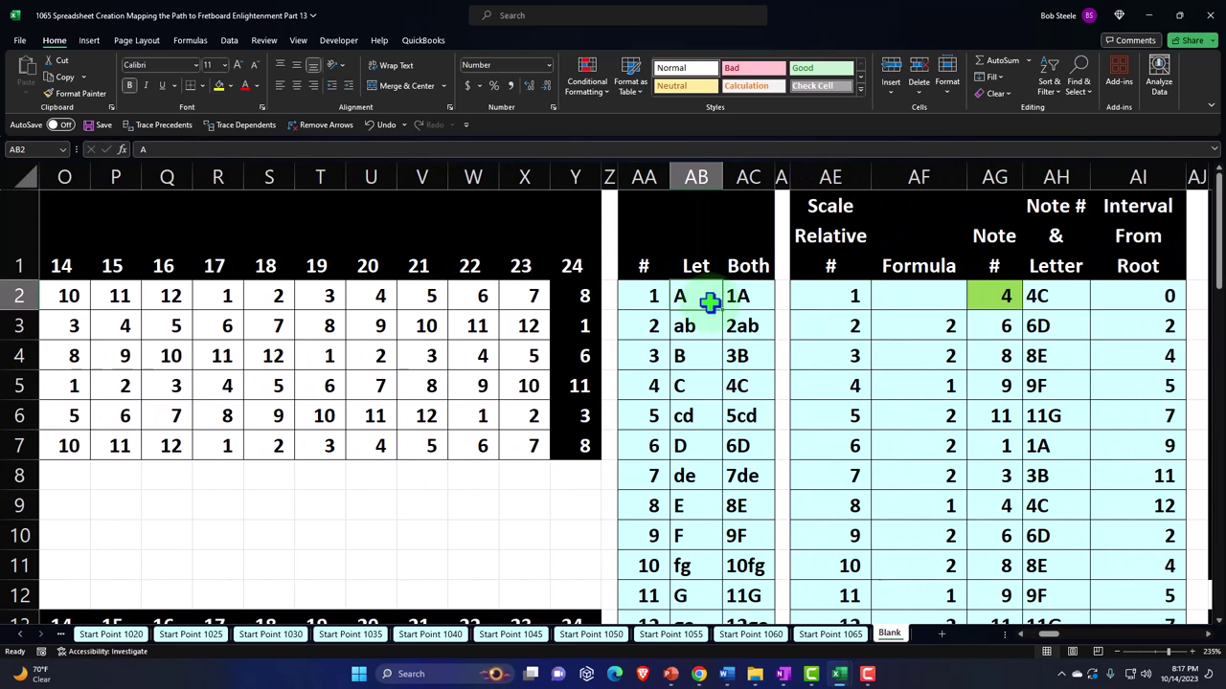
key(Down)
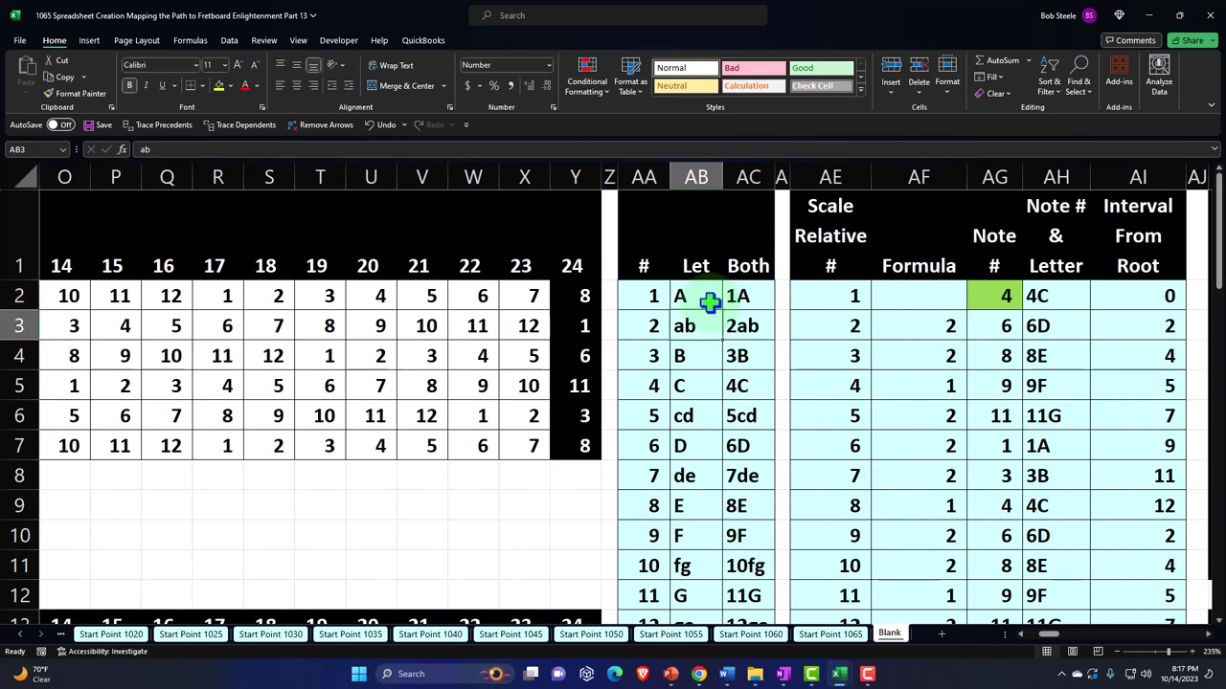
key(Down)
key(Down)
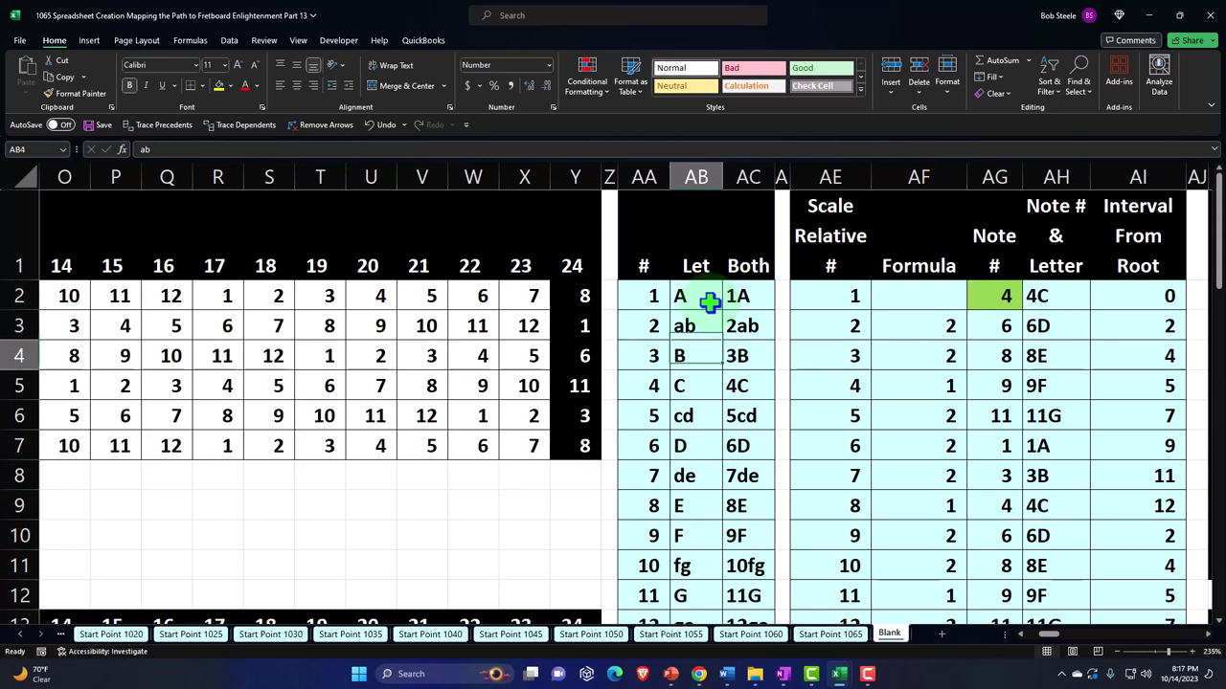
key(Down)
key(Down)
key(Down)
key(Down)
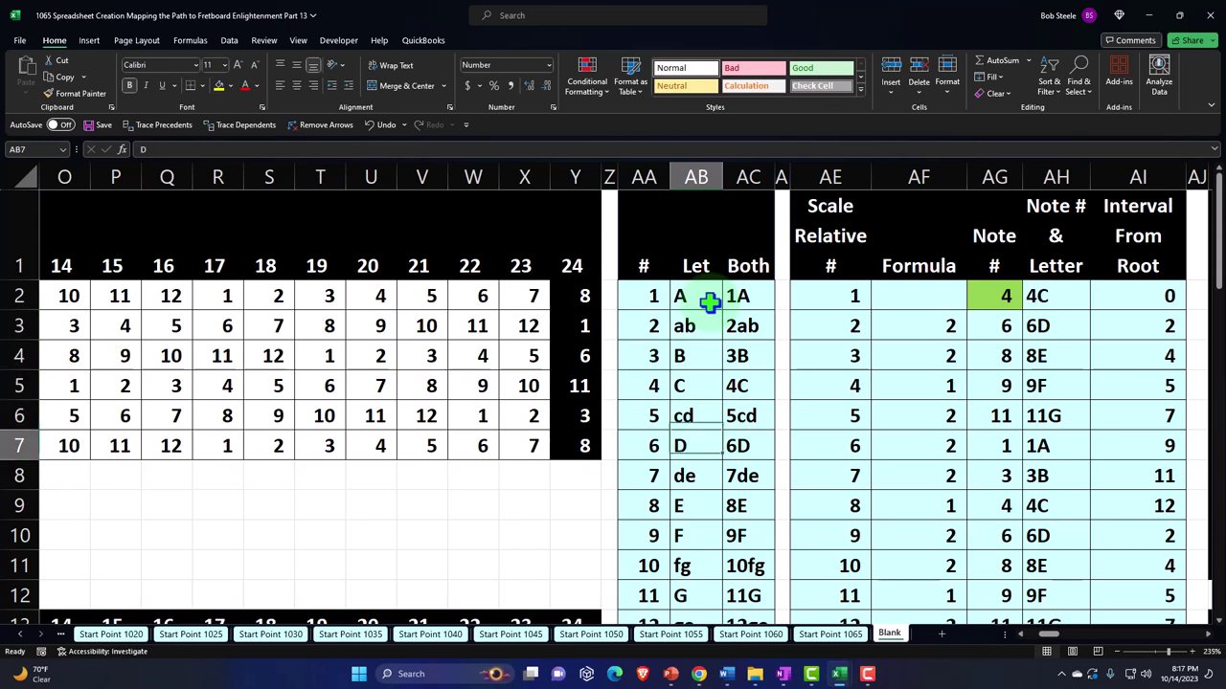
key(Down)
key(Down)
key(Down)
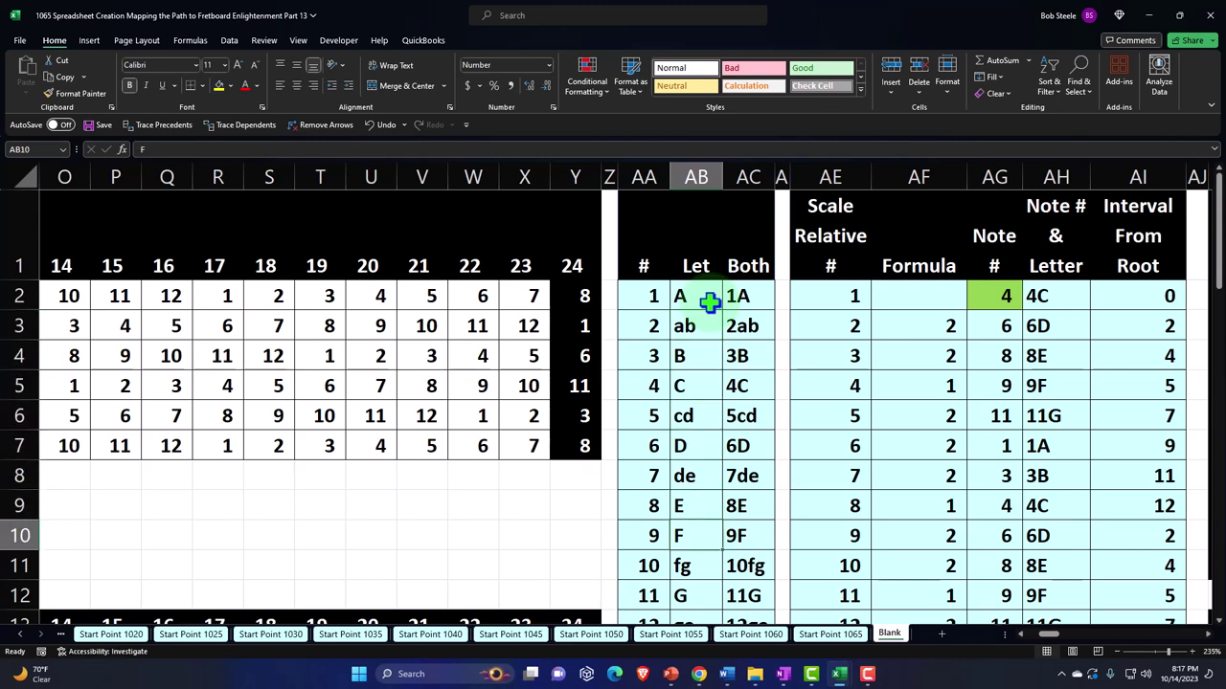
key(Down)
key(Down)
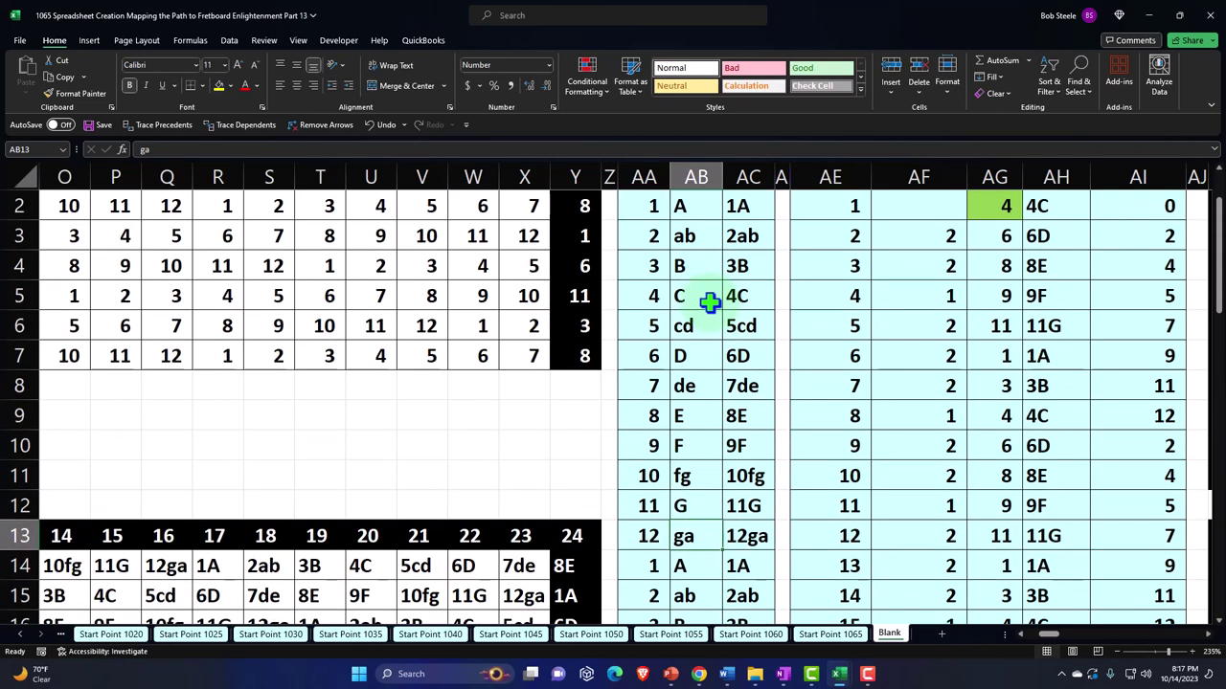
scroll(711, 300, down, 1)
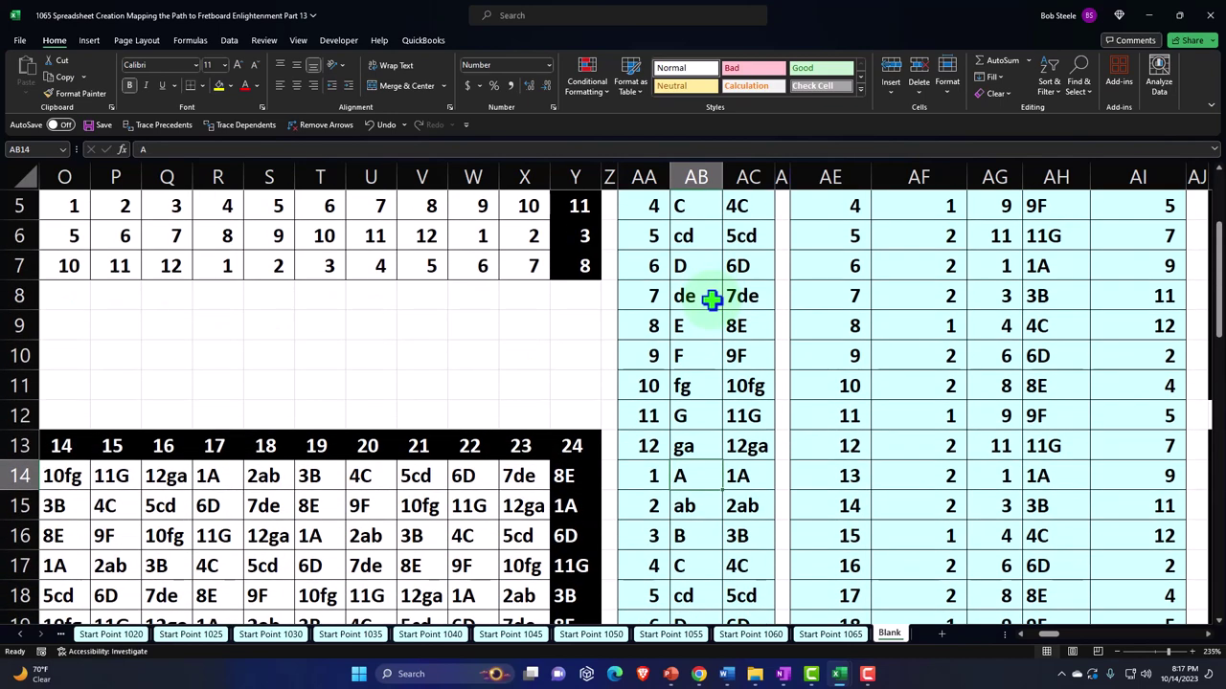
scroll(710, 300, up, 2)
drag(651, 296, 648, 614)
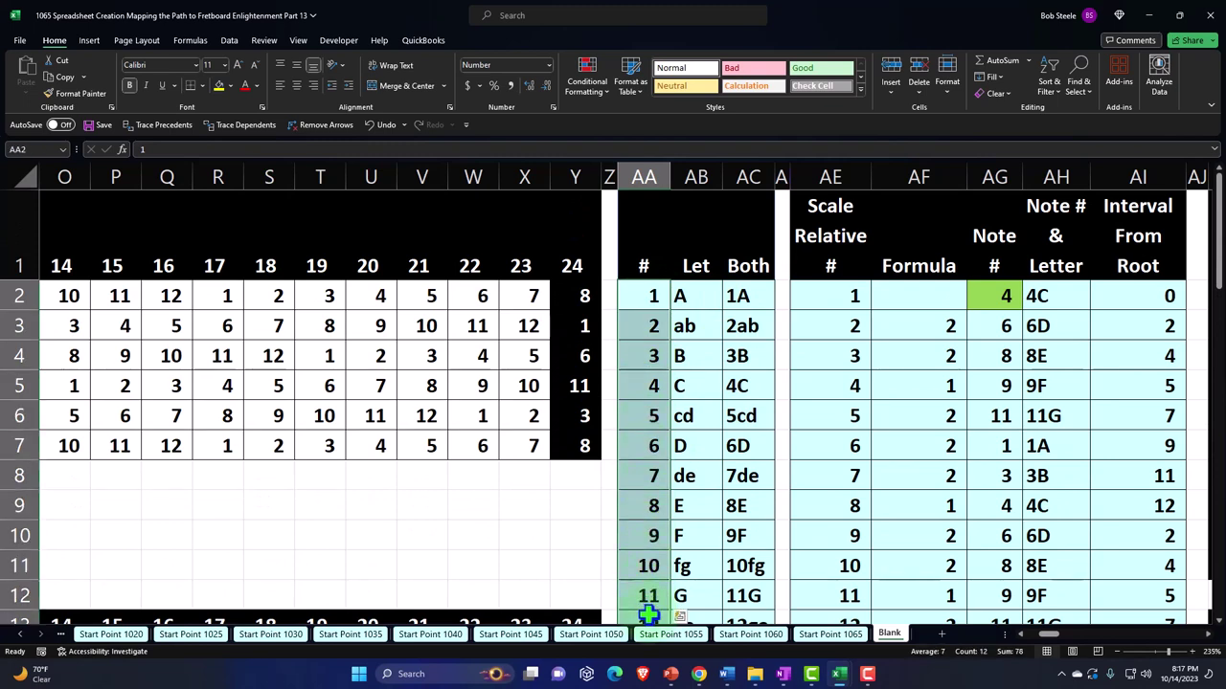
Step: Examine the scale table beside the Major/Ionian chart, checking its root note in AG2 and the step formula in AF3:AF8
click(953, 393)
key(Down)
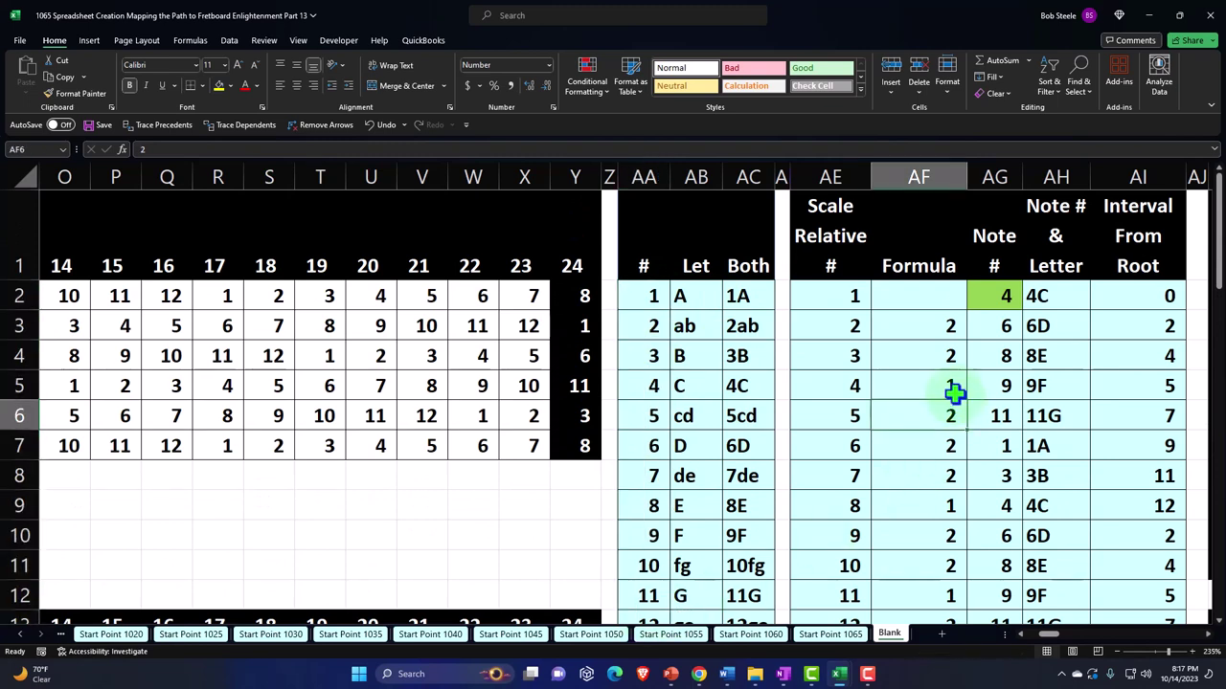
key(Right)
key(Right)
key(Right)
key(Right)
key(Right)
key(Right)
key(Right)
key(Right)
key(Right)
key(Right)
key(Right)
key(Right)
key(Right)
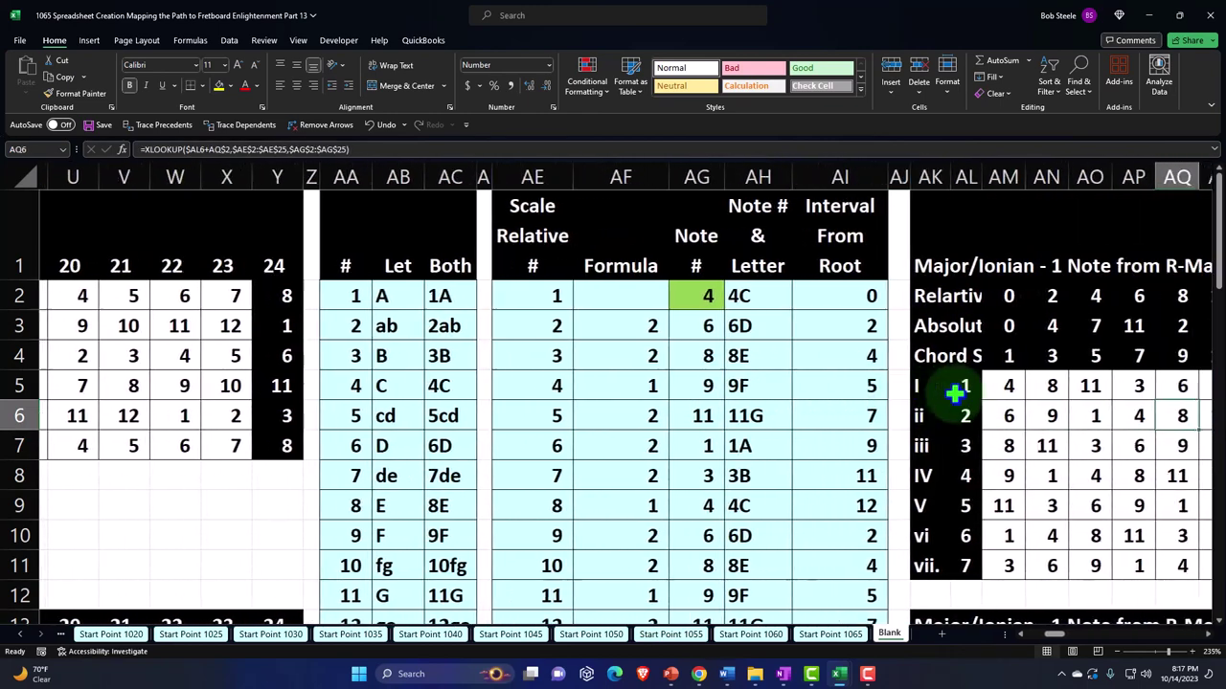
click(577, 296)
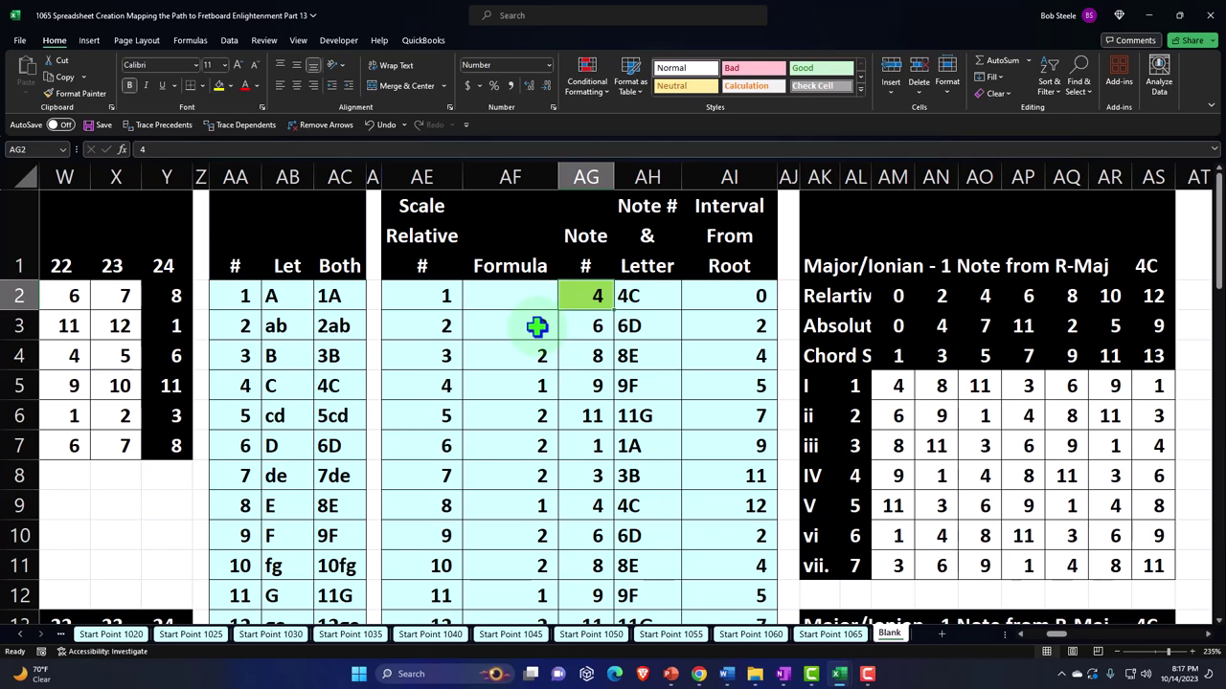
drag(536, 326, 517, 465)
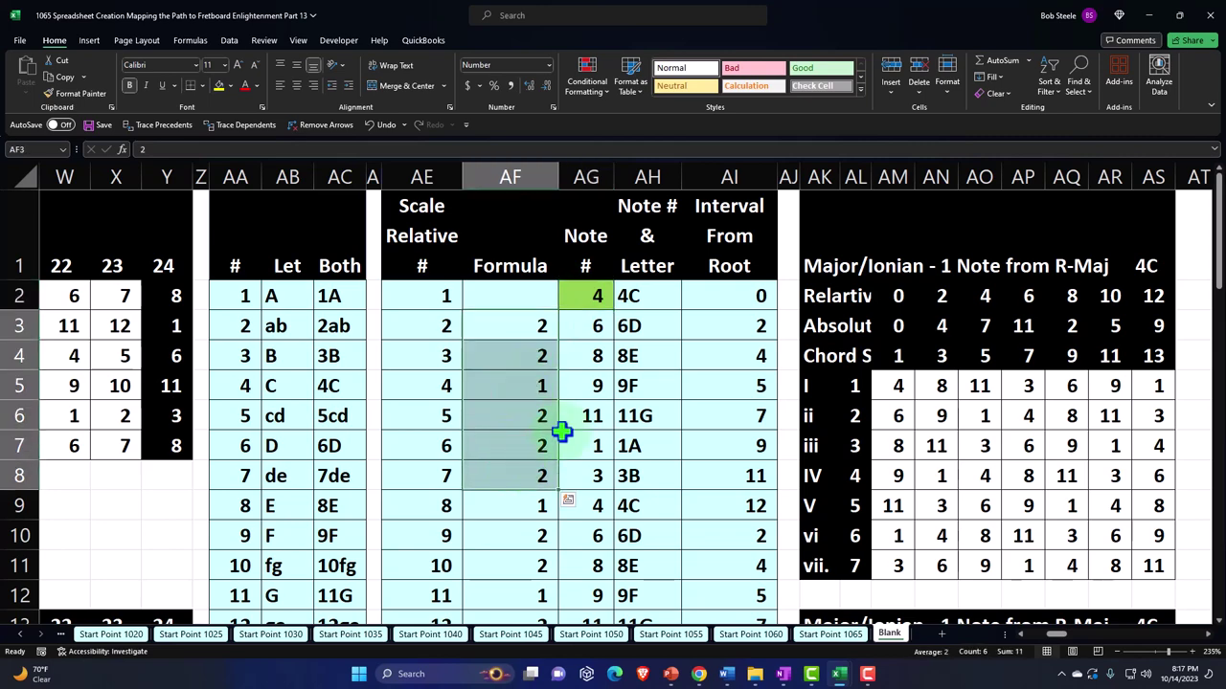
Step: Look through the Major/Ionian number chord chart and the note-letter version beneath it
click(821, 407)
scroll(834, 479, down, 3)
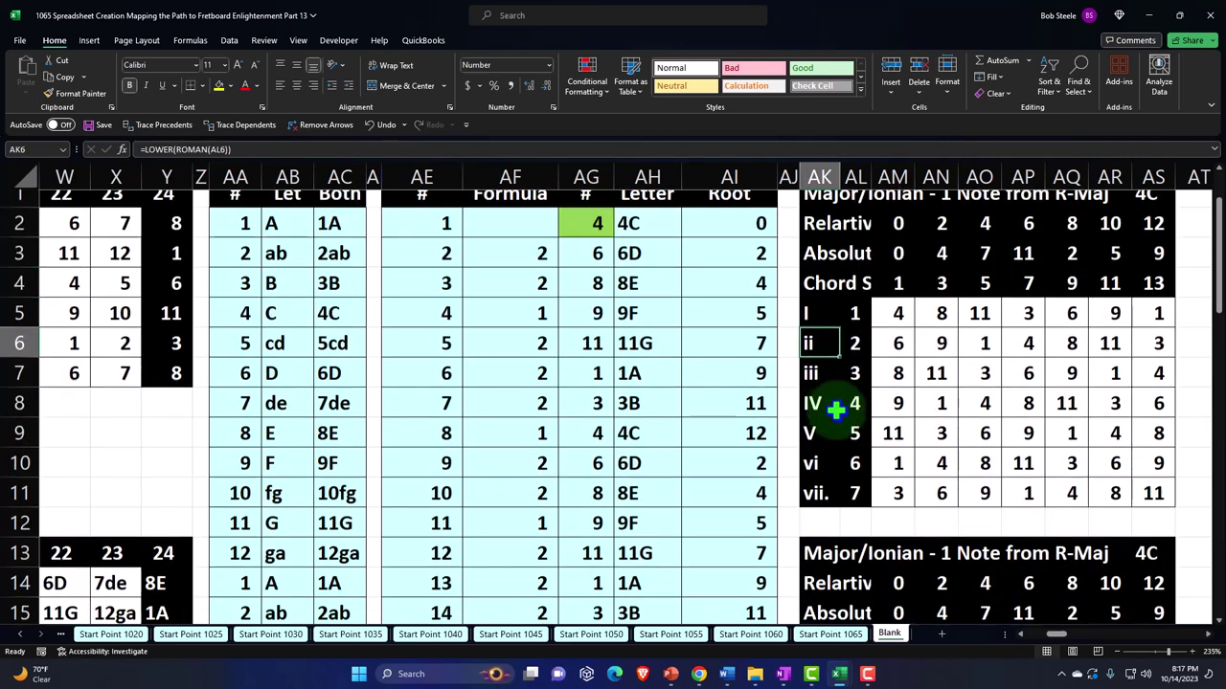
click(877, 414)
key(Right)
key(Right)
key(Right)
key(Right)
key(Right)
key(Right)
key(Right)
key(Right)
key(Right)
key(Right)
key(Right)
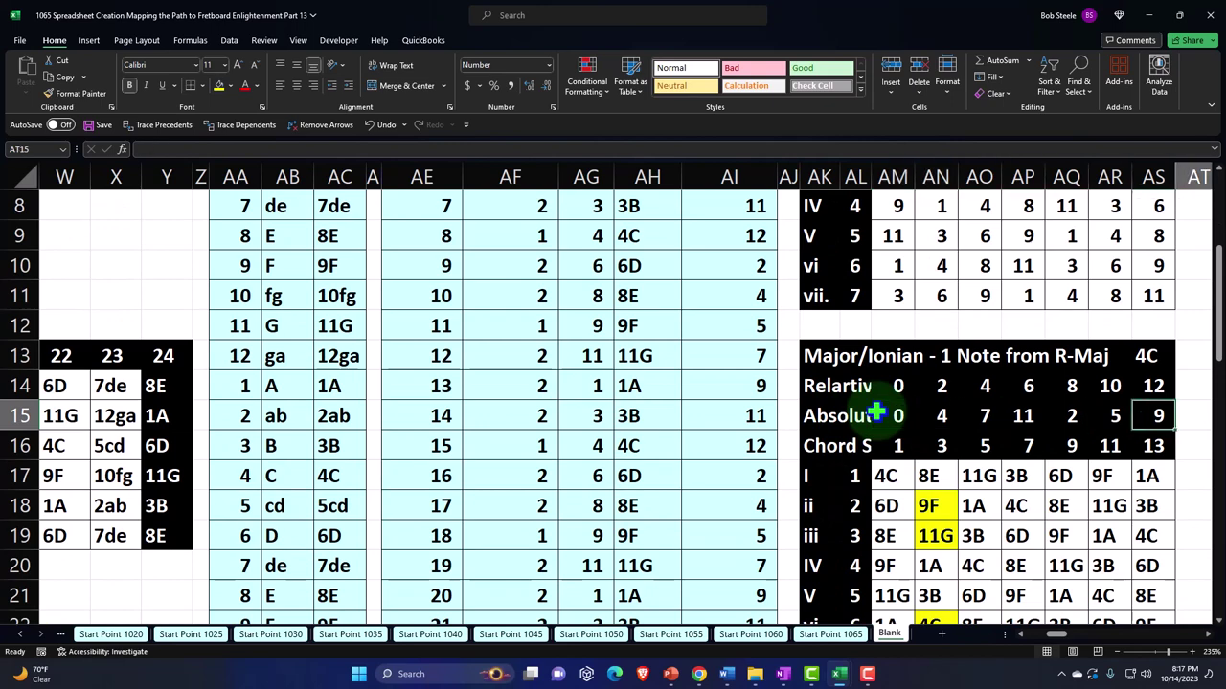
scroll(877, 413, down, 2)
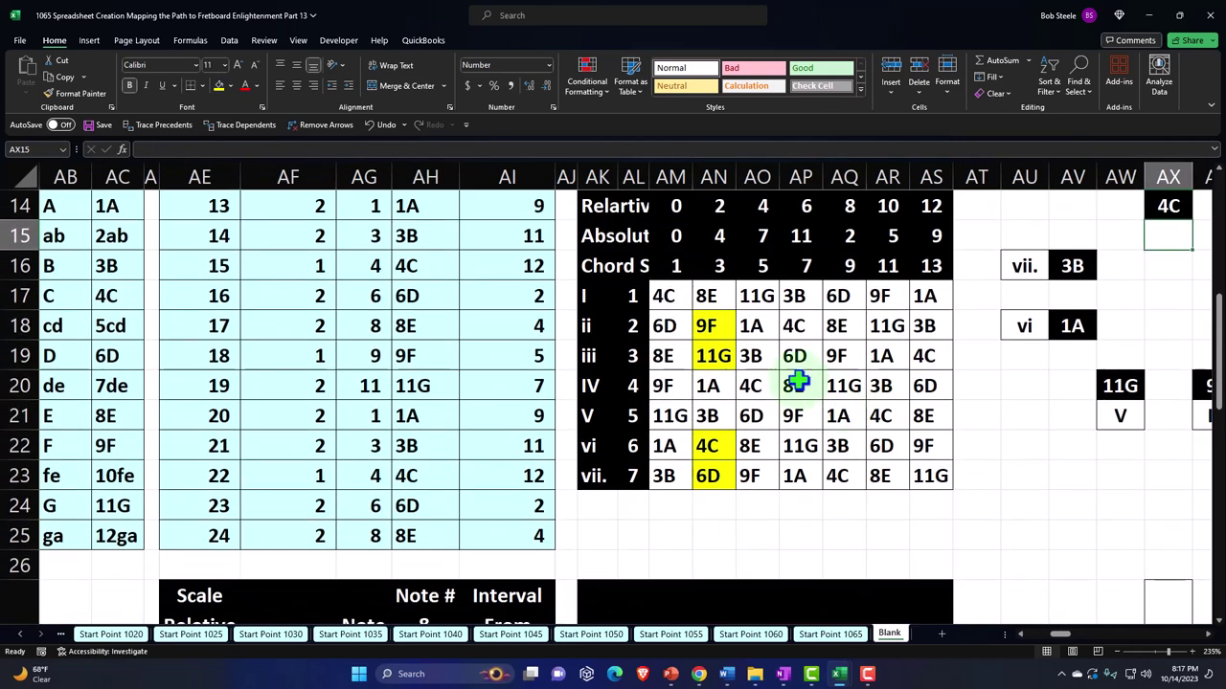
Step: Examine the Major/Ionian letter chart's scale degrees 1 to 7, the I chord row and the absolute interval row
click(637, 296)
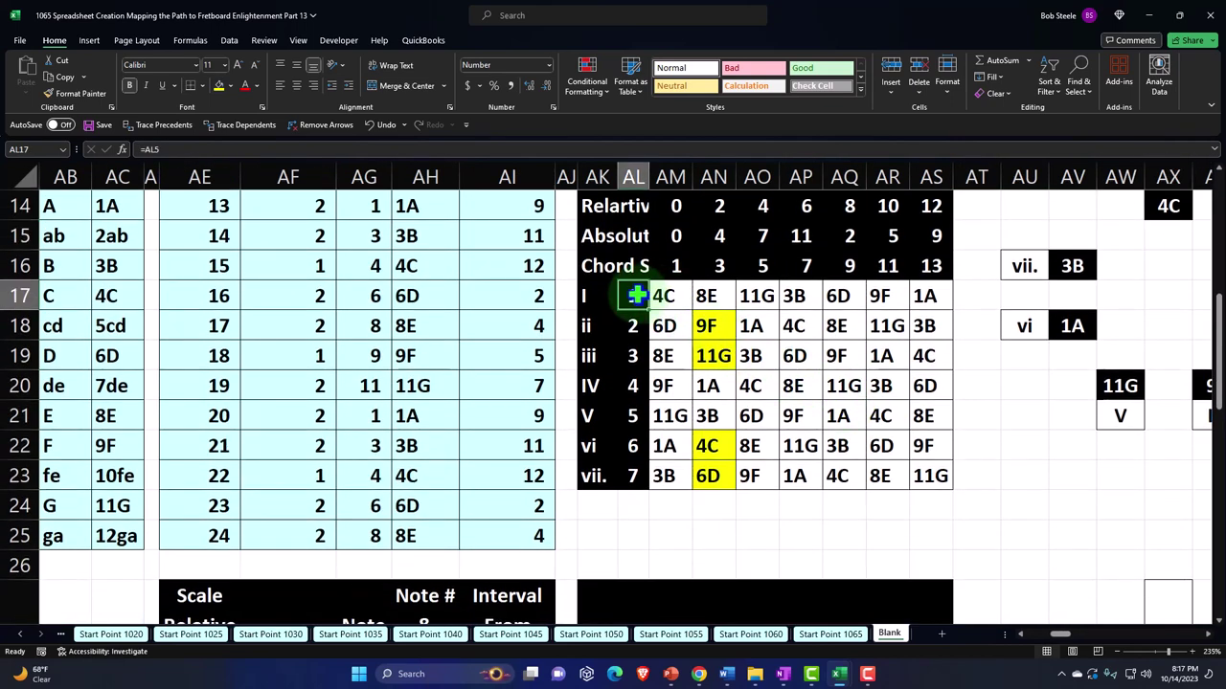
key(Down)
key(Down)
key(Down)
key(Down)
key(Down)
key(Down)
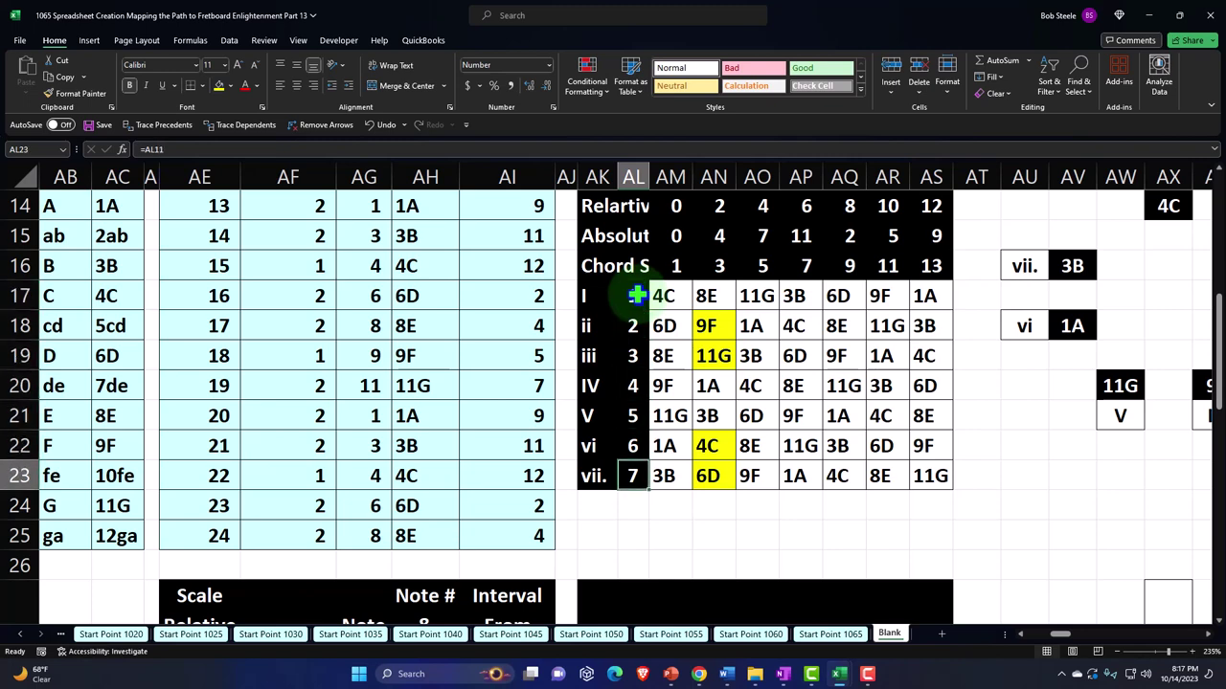
click(661, 295)
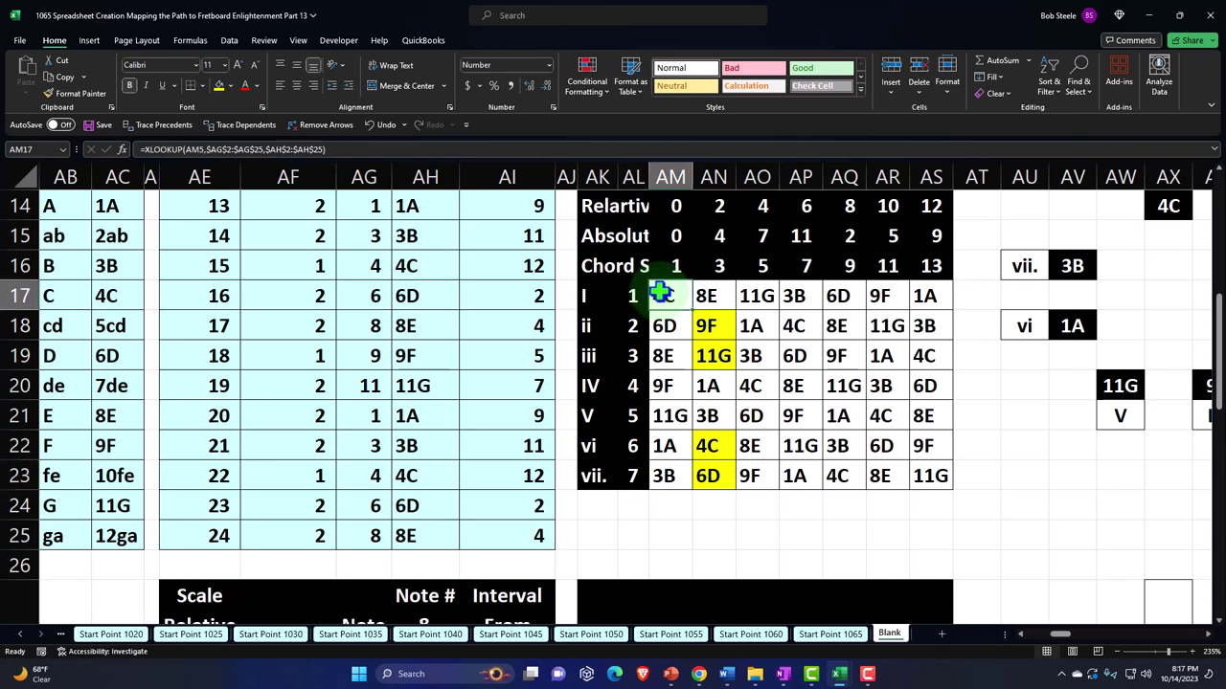
key(Left)
key(Left)
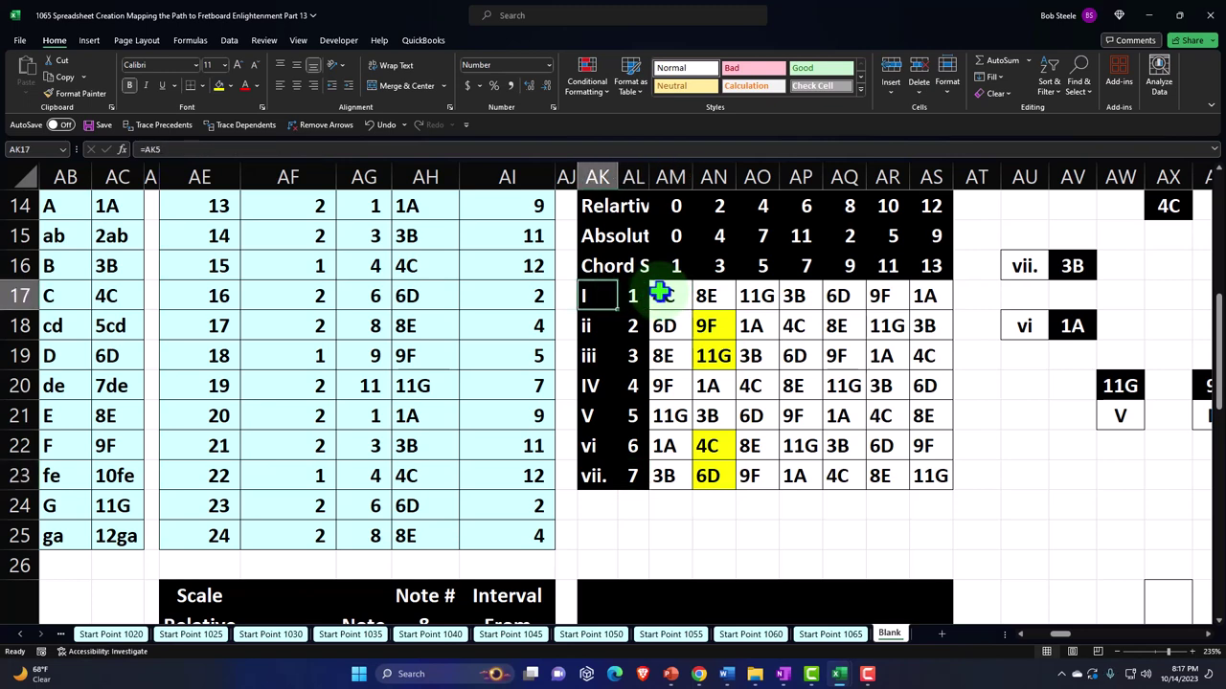
key(Right)
key(Right)
key(Up)
key(Up)
key(Right)
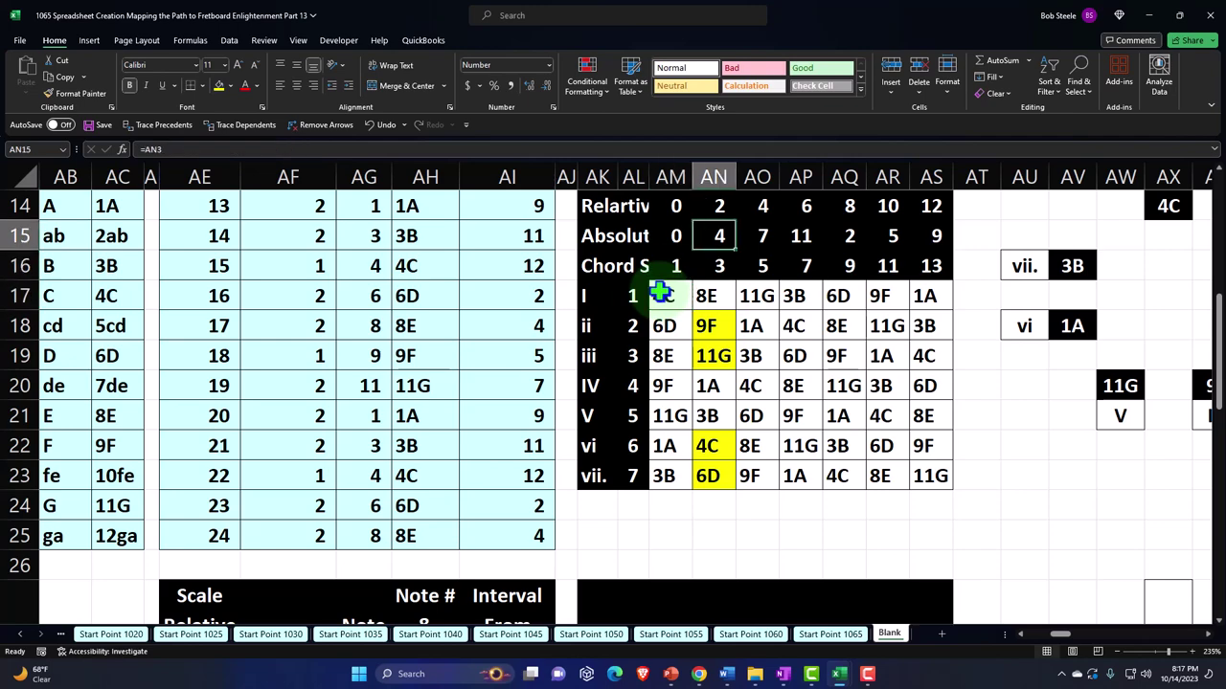
Step: View the Major/Ionian chord circles beside the charts, from the letter version up to the number version
key(Right)
key(Right)
key(Right)
key(Right)
key(Right)
key(Right)
key(Right)
key(Right)
key(Right)
key(Right)
key(Right)
key(Right)
key(Right)
key(Up)
key(Up)
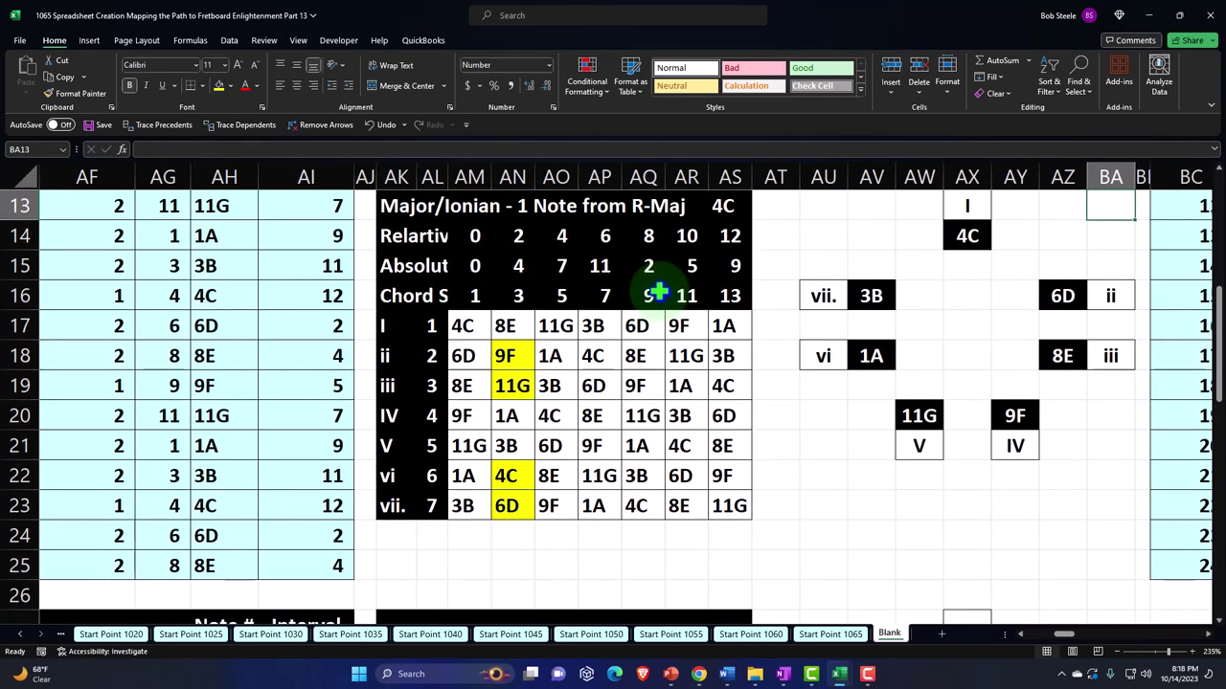
key(Up)
key(Up)
key(Up)
key(Up)
key(Up)
key(Up)
key(Up)
key(Up)
key(Up)
key(Up)
key(Up)
key(Up)
key(Right)
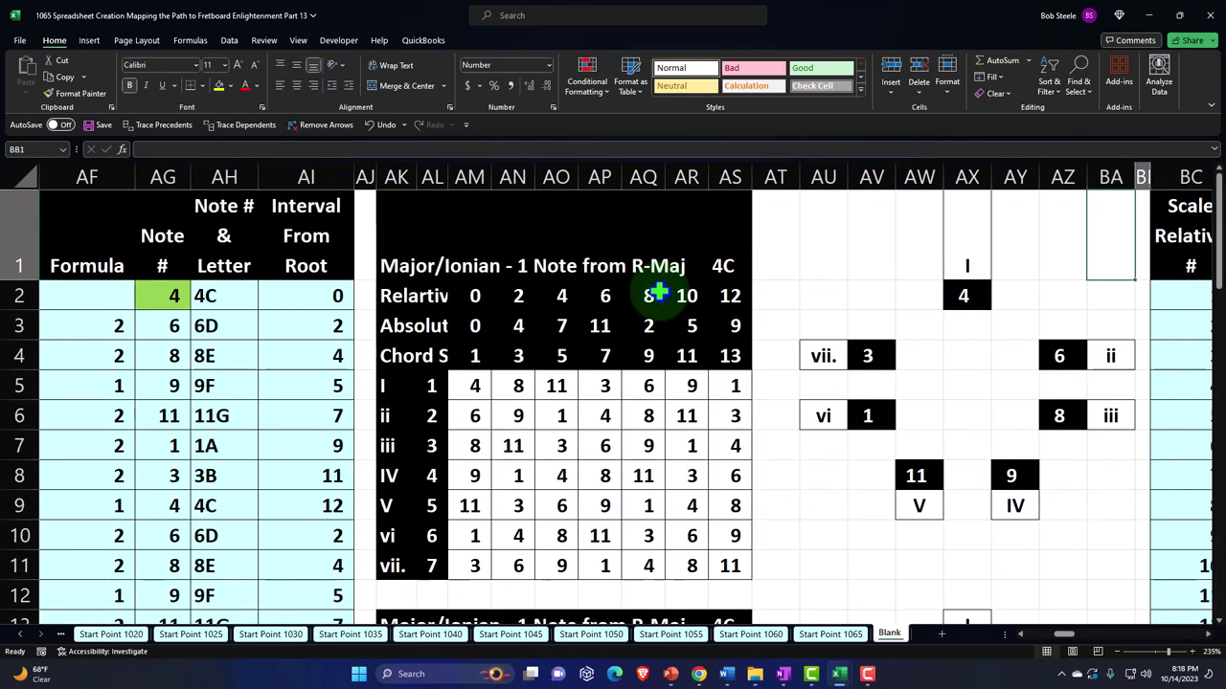
Step: Examine the Minor/Aeolian scale table and its number and letter chord charts
key(Right)
key(Right)
key(Right)
key(Right)
key(Right)
key(Right)
key(Right)
key(Right)
key(Right)
key(Right)
key(Right)
key(Right)
key(Right)
key(Right)
key(Right)
key(Right)
key(Right)
key(Right)
key(Right)
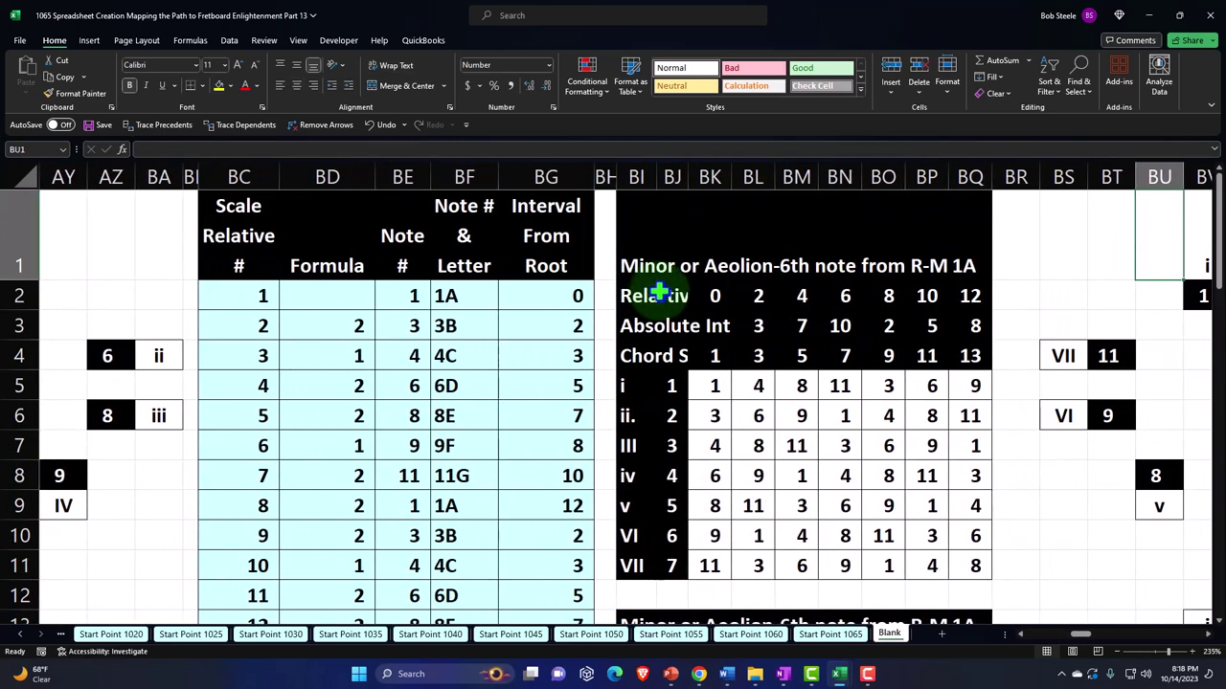
scroll(658, 295, down, 4)
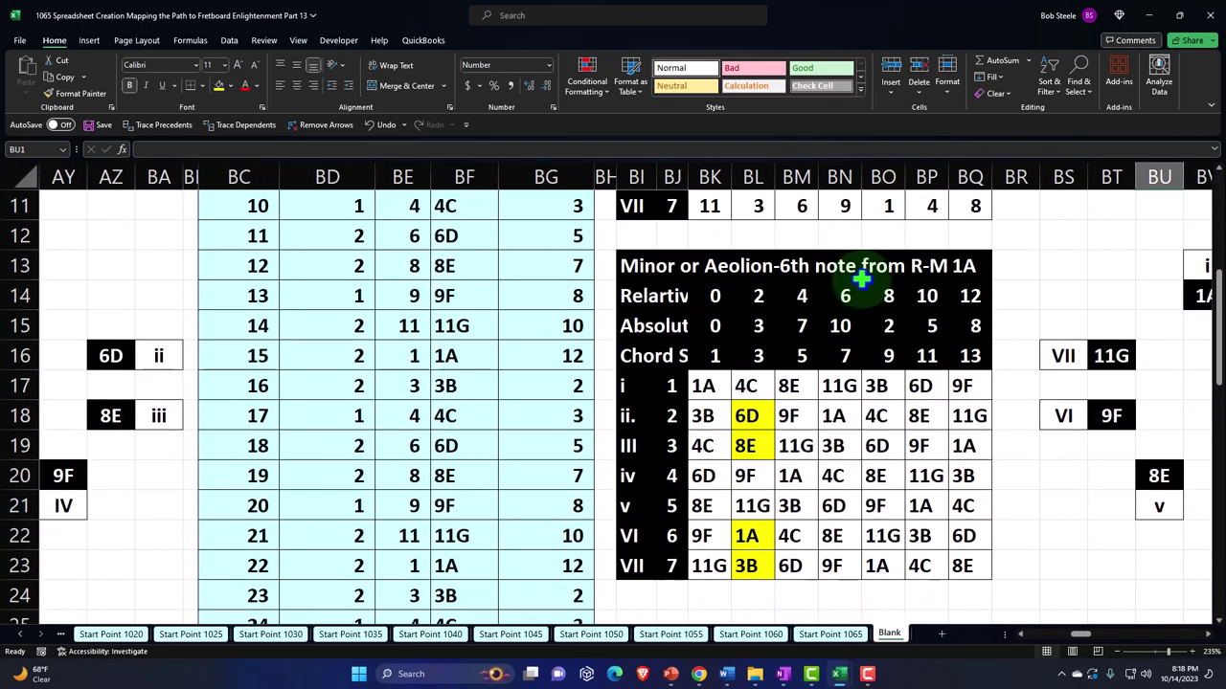
Step: Look past the Minor/Aeolian letter chord circle to the Dorian scale table and chord chart
click(864, 276)
key(Right)
key(Right)
key(Right)
key(Right)
key(Right)
key(Right)
key(Right)
key(Right)
key(Right)
key(Right)
key(Right)
key(Right)
key(Right)
key(Right)
key(Right)
key(Right)
key(Right)
key(Right)
key(Right)
key(Right)
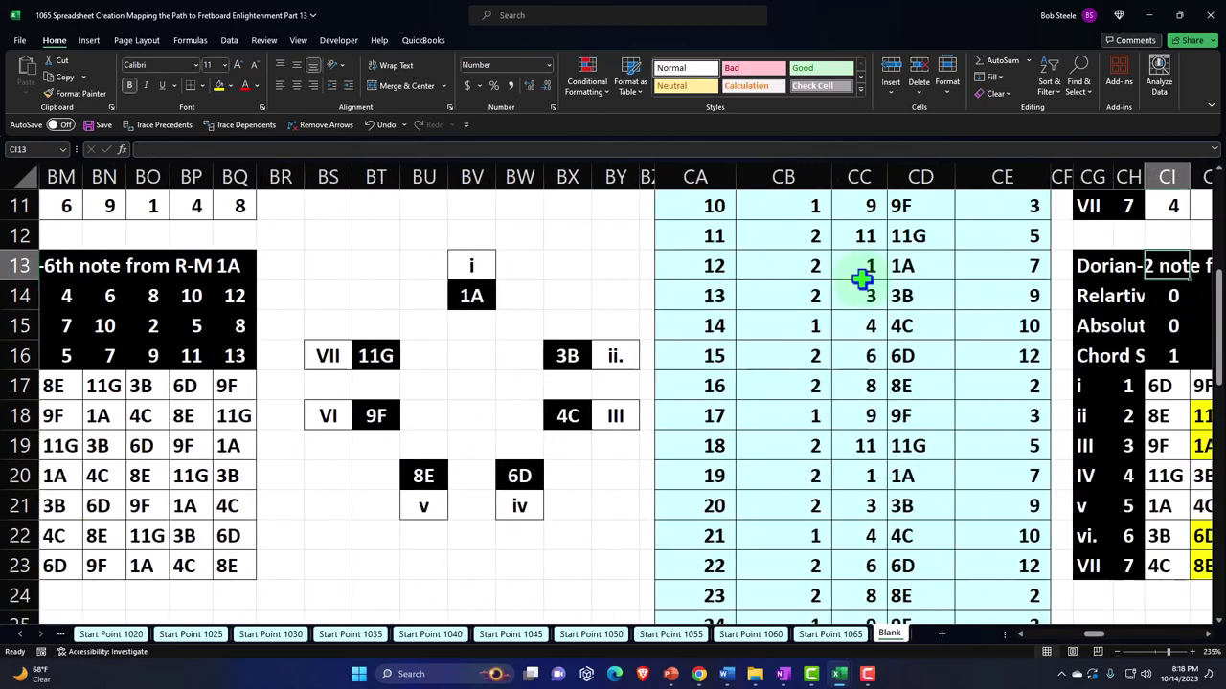
Step: Look past the Dorian chord circle to the Phrygian scale table and letter chord chart
key(Right)
key(Right)
key(Right)
key(Right)
key(Right)
key(Right)
key(Right)
key(Right)
key(Right)
key(Right)
key(Right)
key(Right)
key(Right)
key(Right)
key(Right)
key(Right)
key(Right)
key(Right)
key(Right)
key(Right)
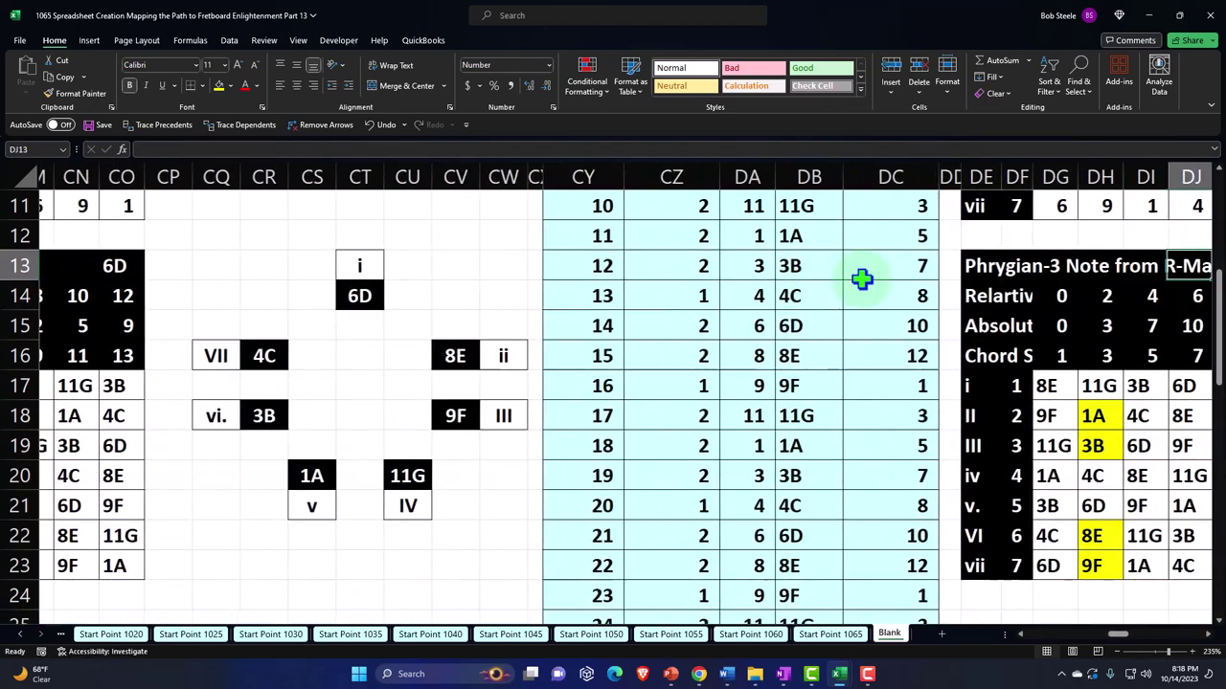
Step: View the Phrygian chord circle and continue to the Lydian scale table and letter chord chart
key(Right)
key(Right)
key(Right)
key(Right)
key(Right)
key(Right)
key(Right)
key(Right)
key(Right)
key(Right)
key(Right)
key(Right)
key(Right)
key(Right)
key(Right)
key(Right)
key(Right)
key(Right)
key(Right)
key(Right)
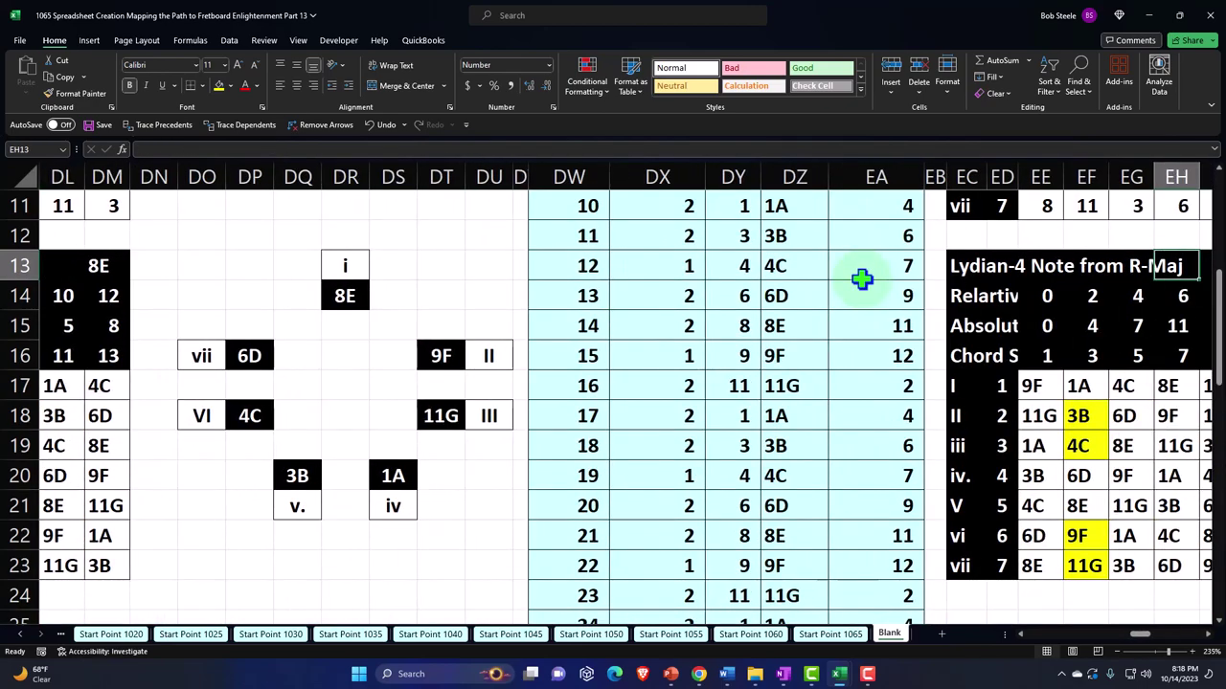
Step: Examine the Mixolydian scale table, letter chord chart and chord circle, continuing to the Locrian scale table and chart
key(Right)
key(Right)
key(Right)
key(Right)
key(Right)
key(Right)
key(Right)
key(Right)
key(Right)
key(Right)
key(Right)
key(Right)
key(Right)
key(Right)
key(Right)
key(Right)
key(Right)
key(Right)
key(Right)
key(Right)
key(Right)
key(Right)
key(Right)
key(Right)
key(Right)
key(Right)
key(Right)
key(Right)
key(Right)
key(Right)
key(Right)
key(Right)
key(Right)
key(Right)
key(Right)
key(Right)
key(Right)
key(Right)
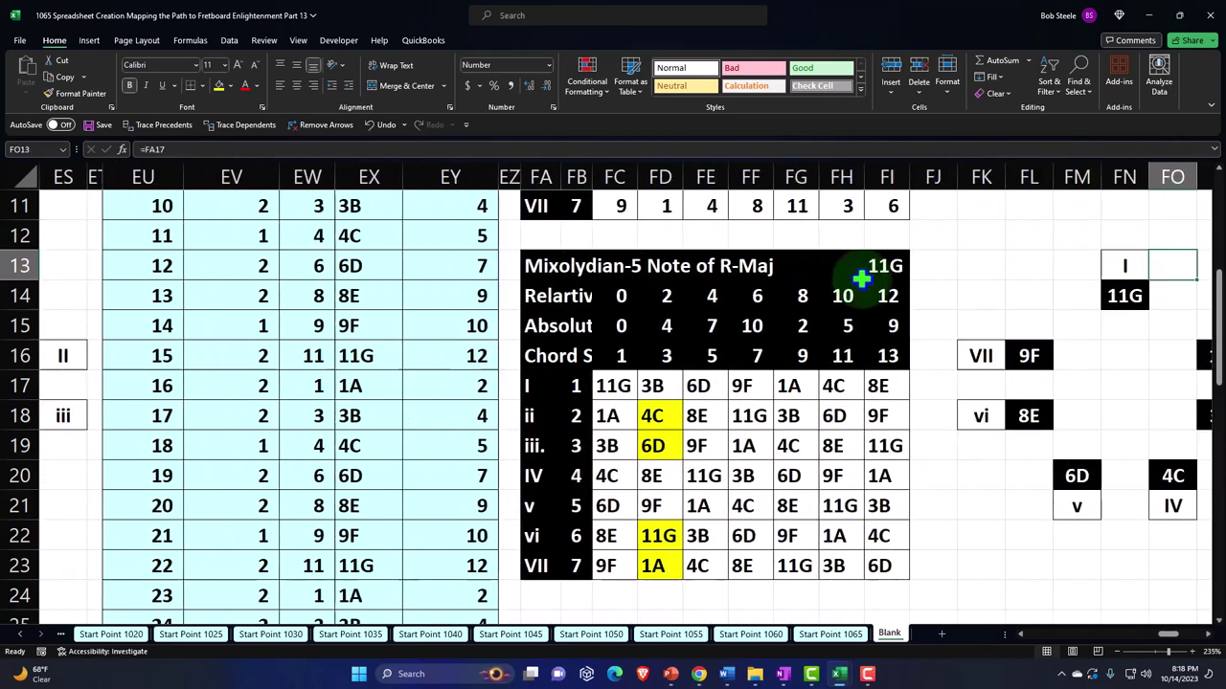
key(Right)
key(Right)
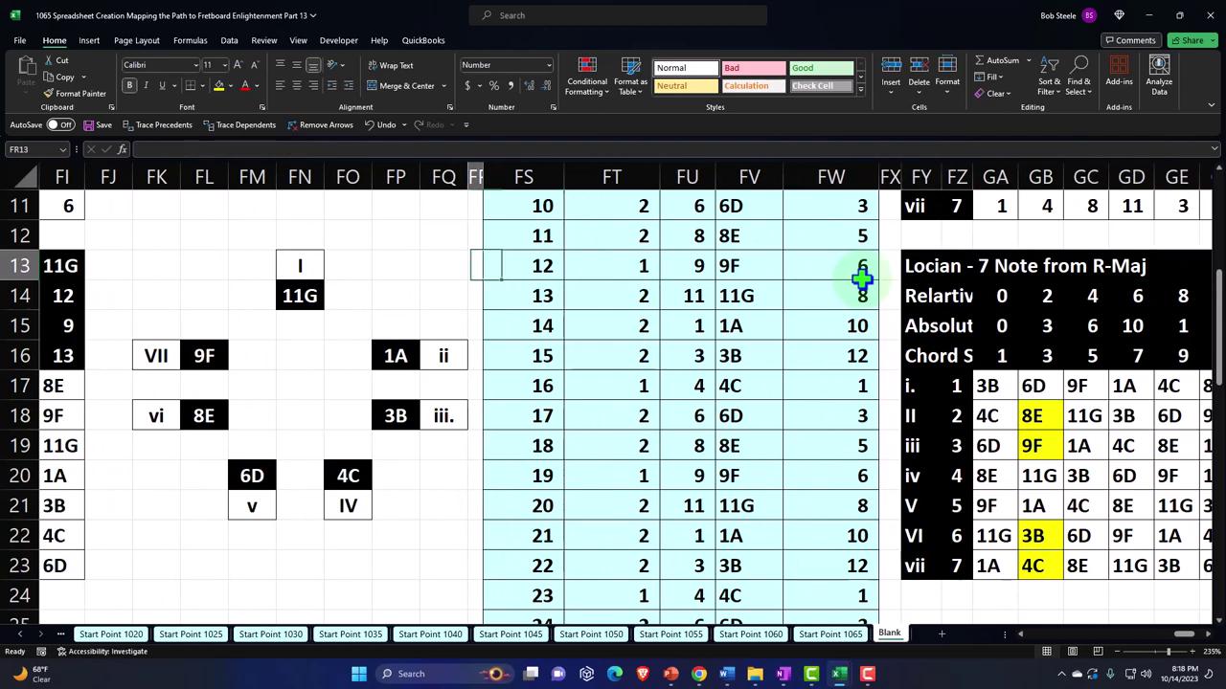
Step: Return past the mode charts to the lettered fretboard grid at column A and select cell N15 to view its lookup formula
key(Left)
key(Left)
key(Left)
key(Left)
key(Left)
key(Left)
key(Left)
key(Left)
key(Left)
key(Left)
key(Left)
key(Left)
key(Left)
key(Left)
key(Left)
key(Left)
key(Left)
key(Left)
key(Left)
key(Left)
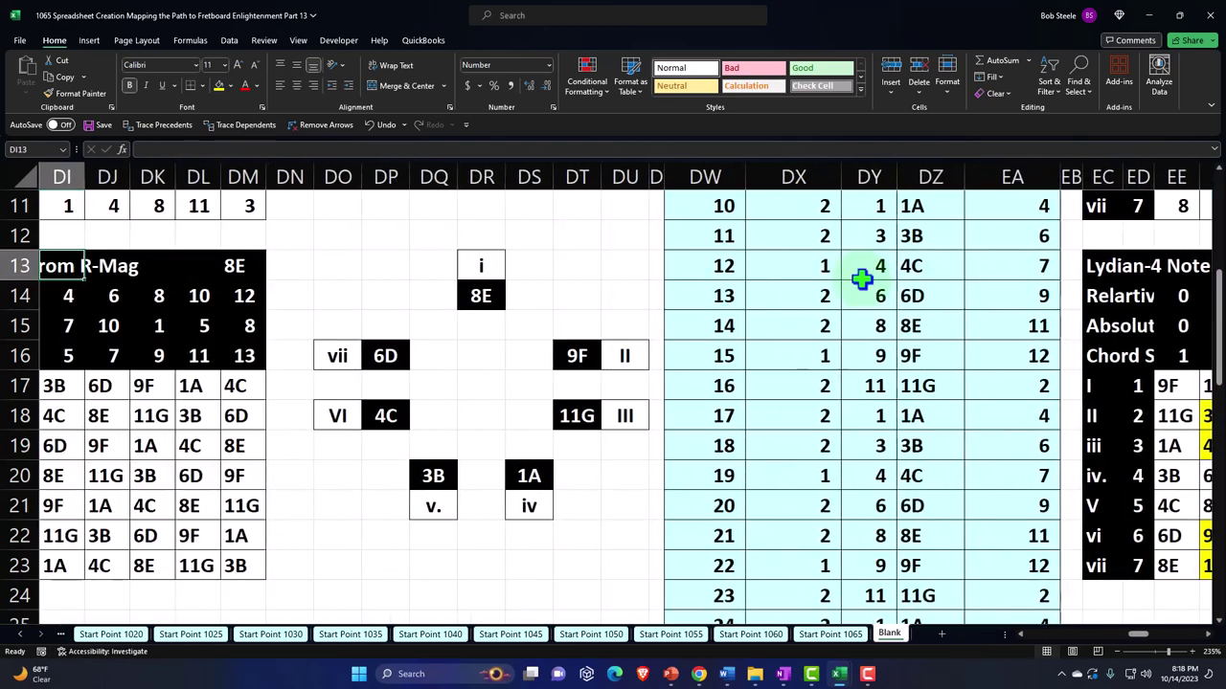
key(Left)
key(Left)
key(Left)
key(Left)
key(Left)
key(Left)
key(Left)
key(Left)
key(Left)
key(Left)
key(Left)
key(Left)
key(Left)
key(Left)
key(Left)
key(Left)
key(Left)
key(Left)
key(Left)
key(Left)
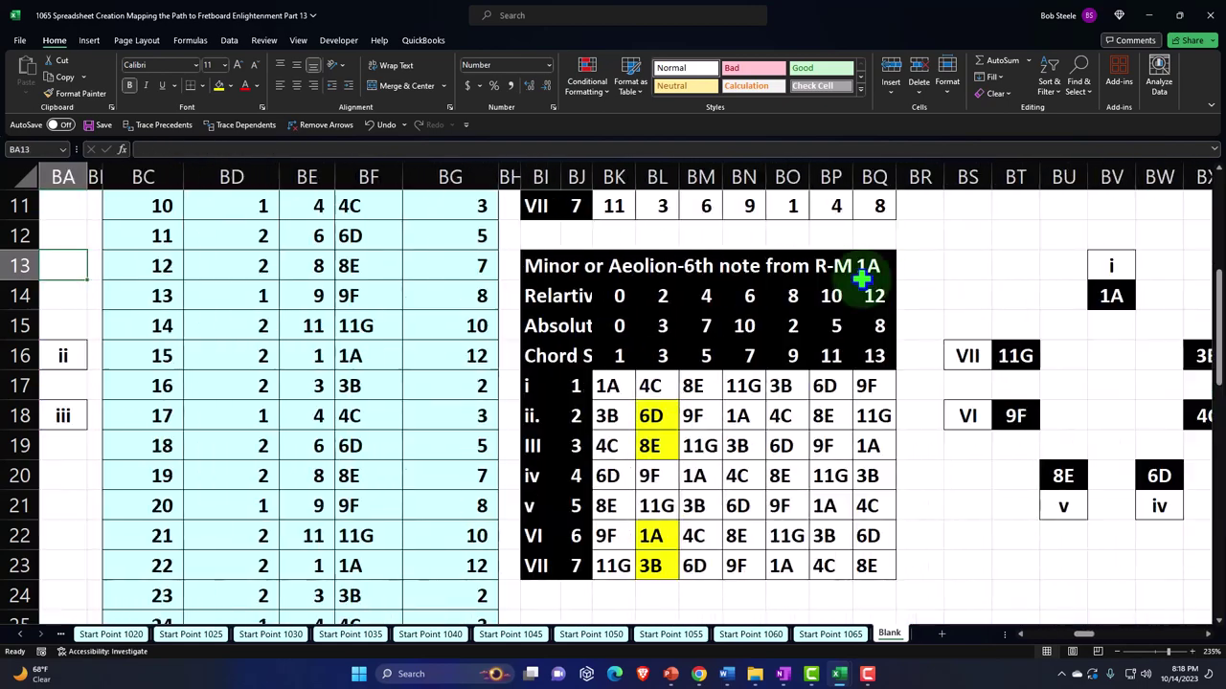
key(Left)
key(Left)
key(Left)
key(Left)
key(Left)
key(Left)
key(Left)
key(Left)
key(Left)
key(Left)
key(Left)
key(Left)
key(Left)
key(Left)
key(Left)
key(Left)
key(Left)
key(Left)
key(Left)
key(Left)
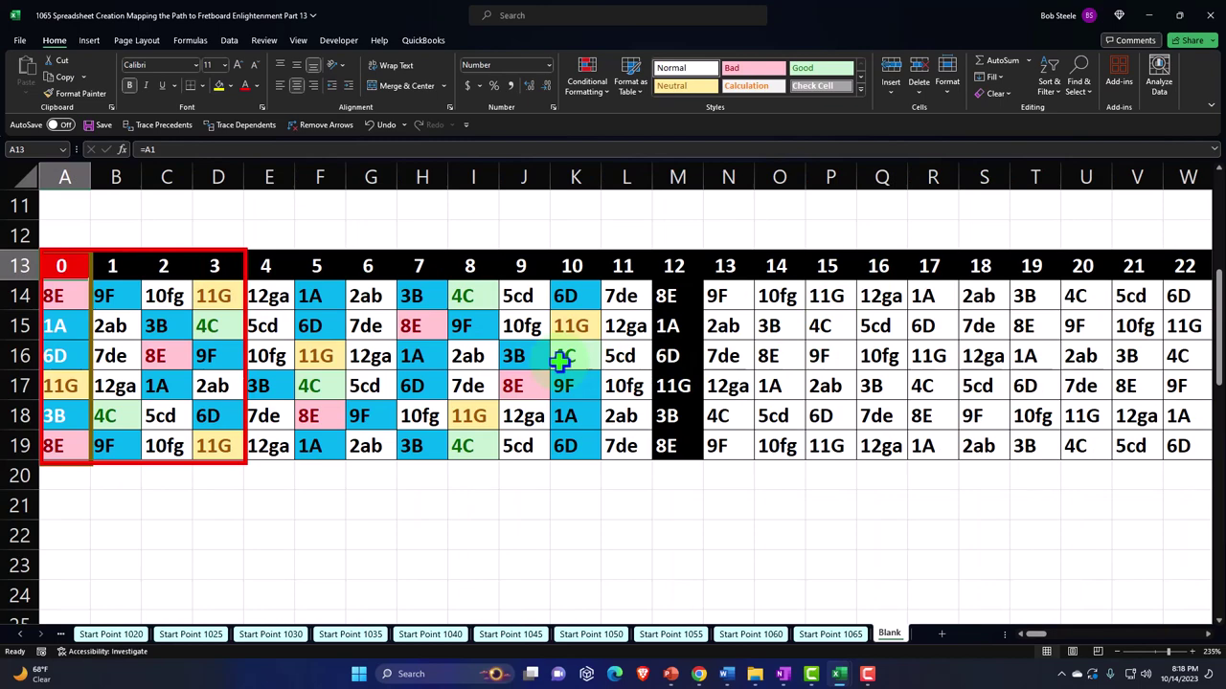
click(728, 319)
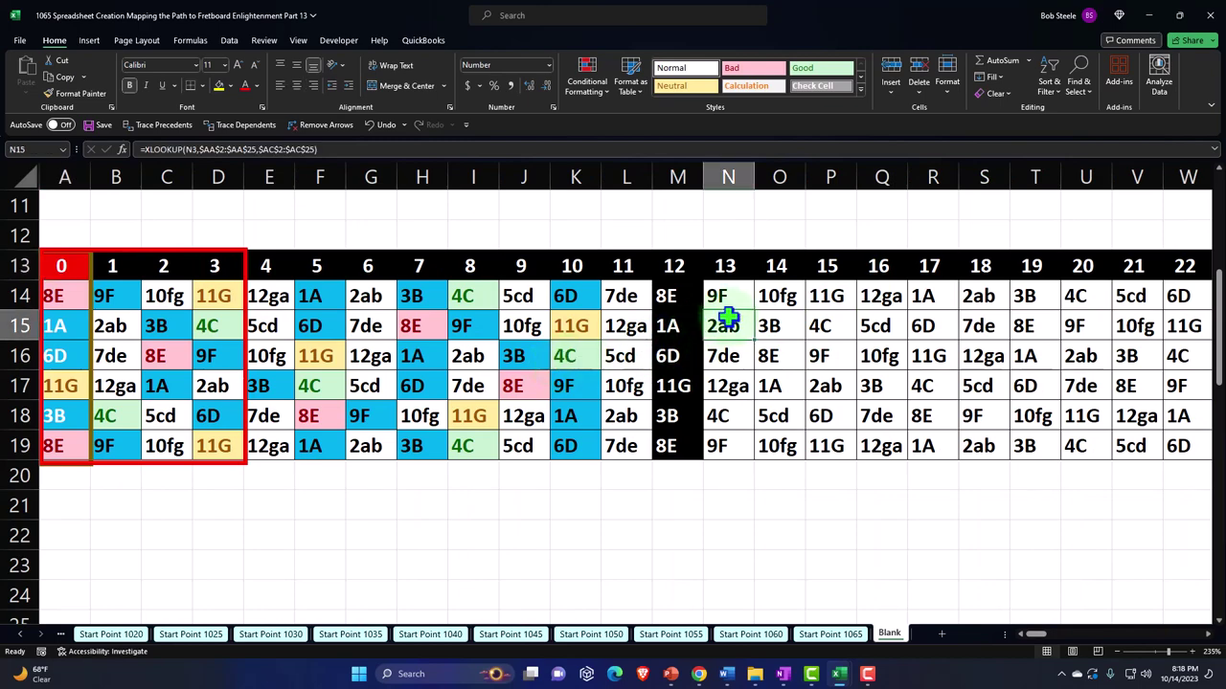
Step: Look from the lettered fretboard grid across to the Major/Ionian chord charts and view the lookup formula in cell AM17
key(Right)
key(Right)
key(Right)
key(Right)
key(Right)
key(Right)
key(Right)
key(Right)
key(Right)
key(Right)
key(Right)
key(Right)
key(Right)
key(Right)
key(Right)
key(Right)
key(Right)
key(Right)
key(Right)
key(Right)
key(Right)
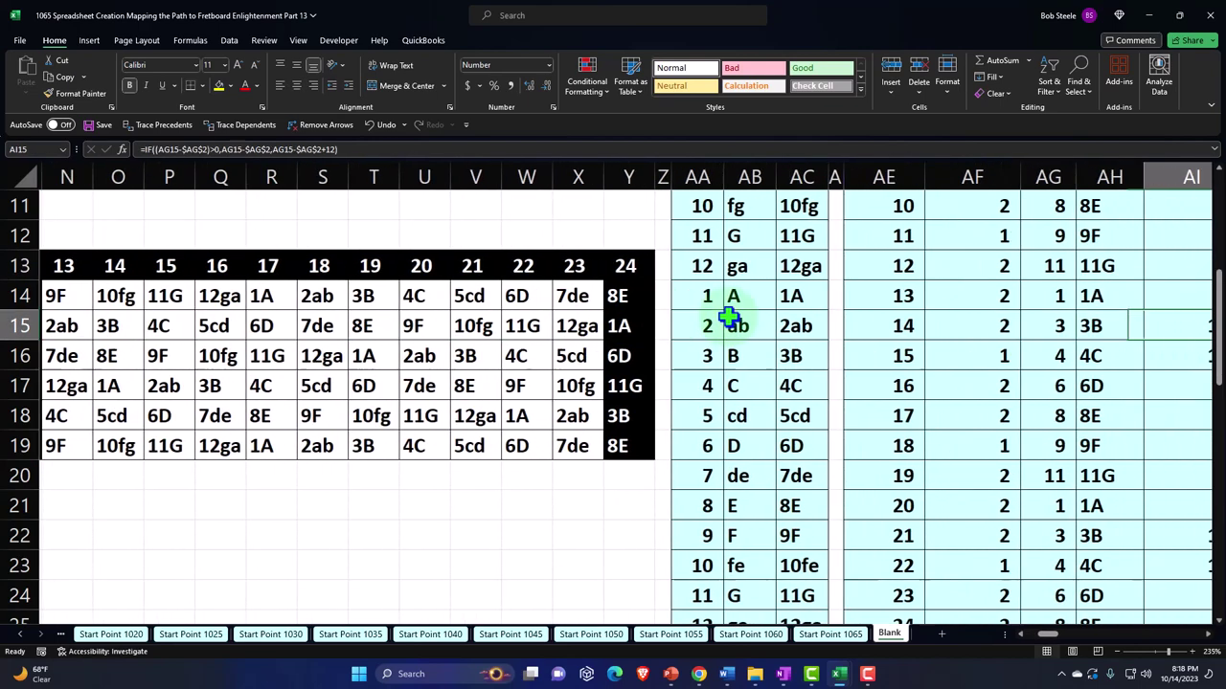
key(Right)
key(Right)
key(Right)
key(Right)
key(Right)
key(Right)
key(Right)
key(Right)
key(Right)
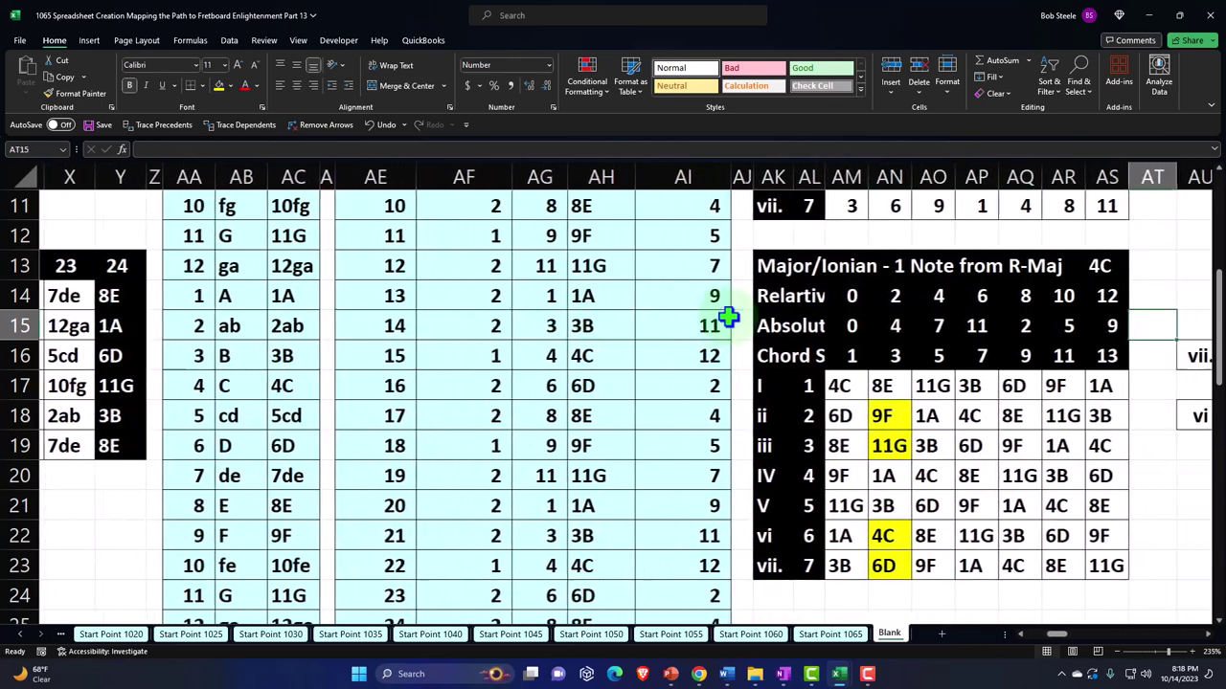
scroll(729, 319, up, 4)
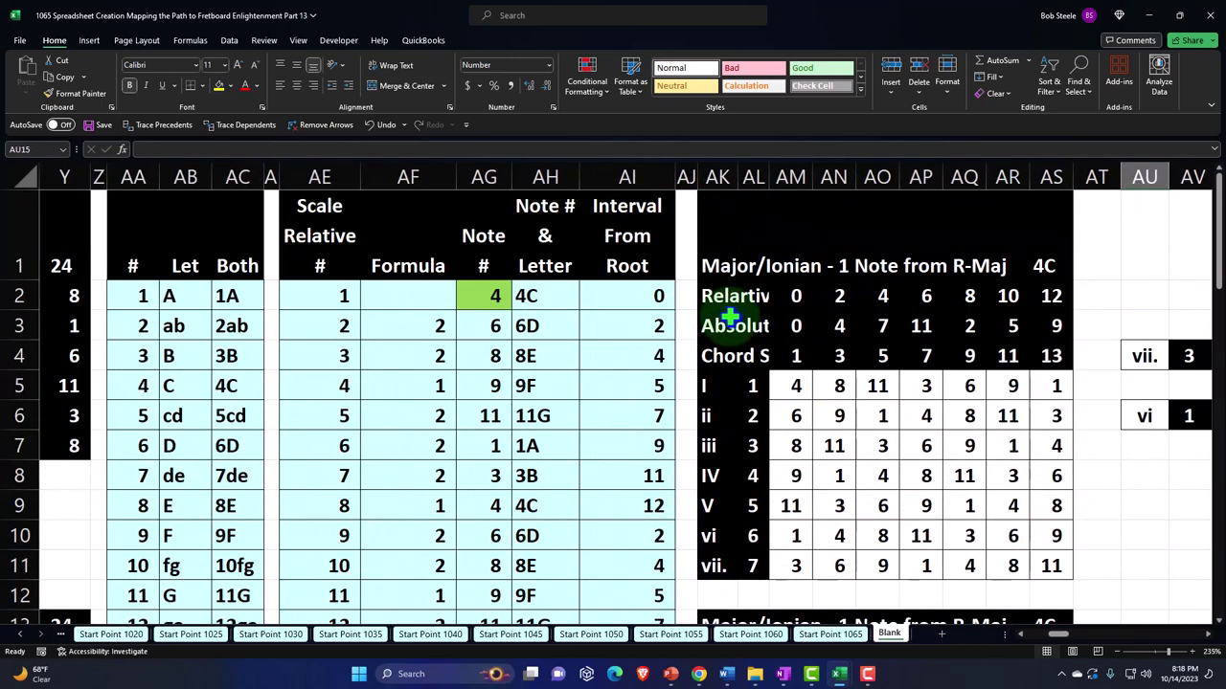
scroll(807, 398, down, 3)
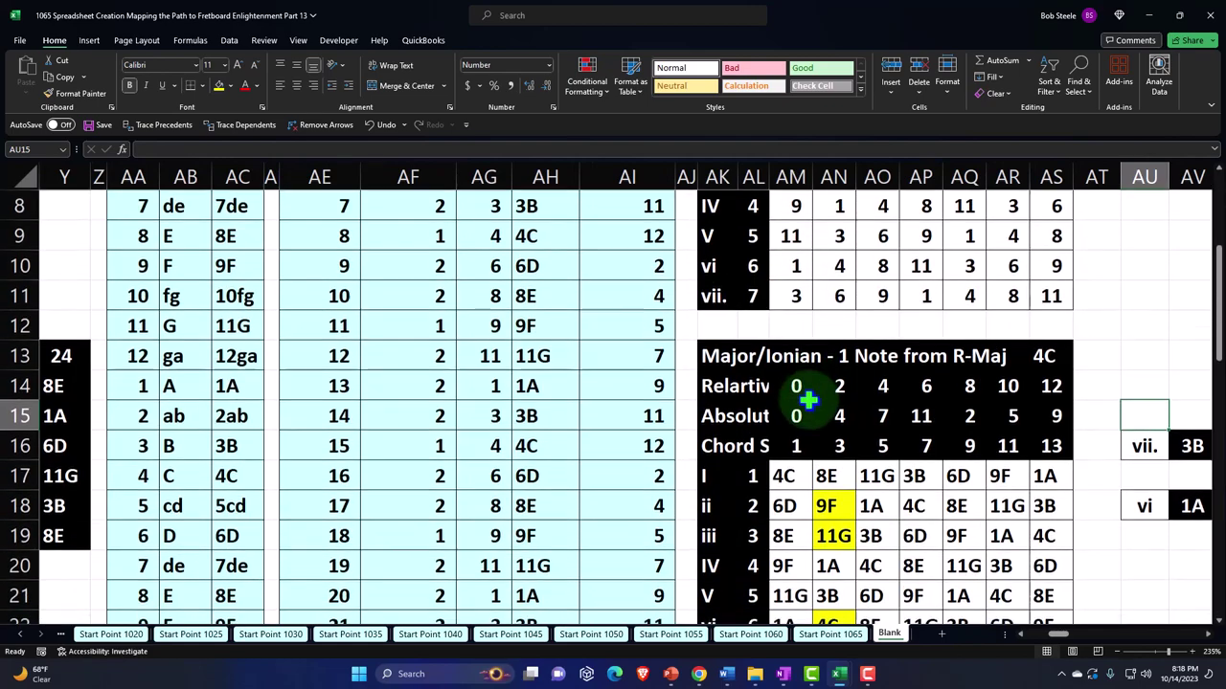
click(791, 476)
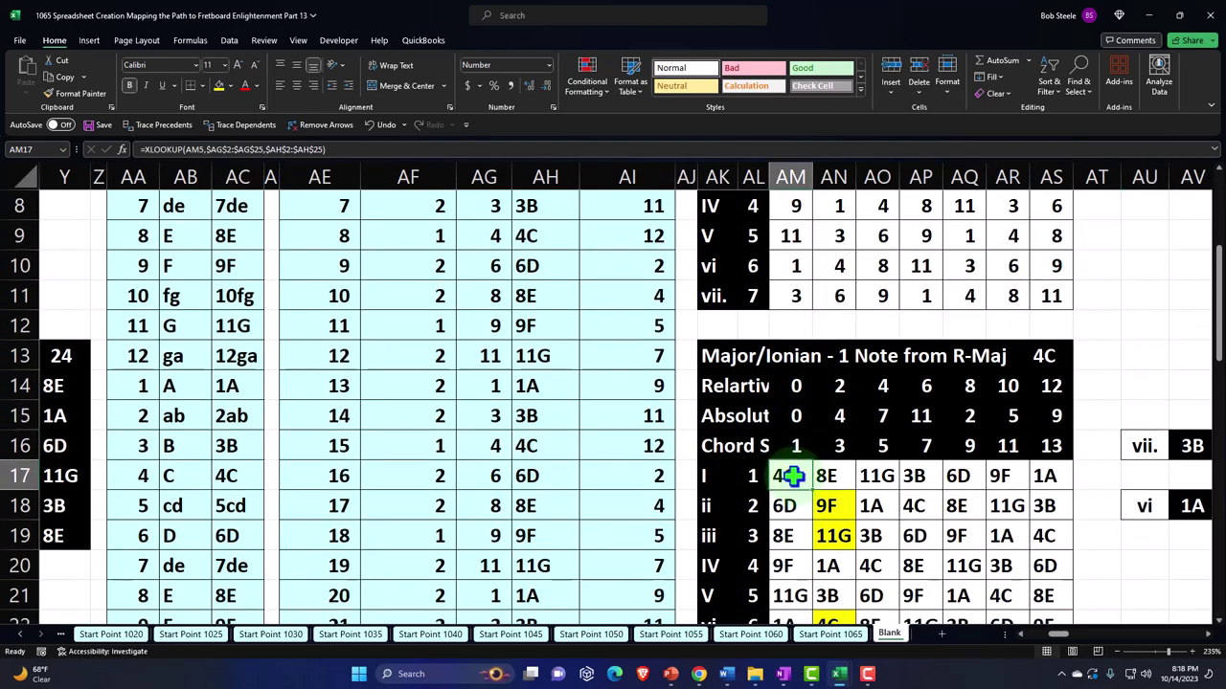
Step: Examine the Minor/Aeolian charts below and view the lookup formula in cell AM43 of the letter chord chart
scroll(793, 476, down, 6)
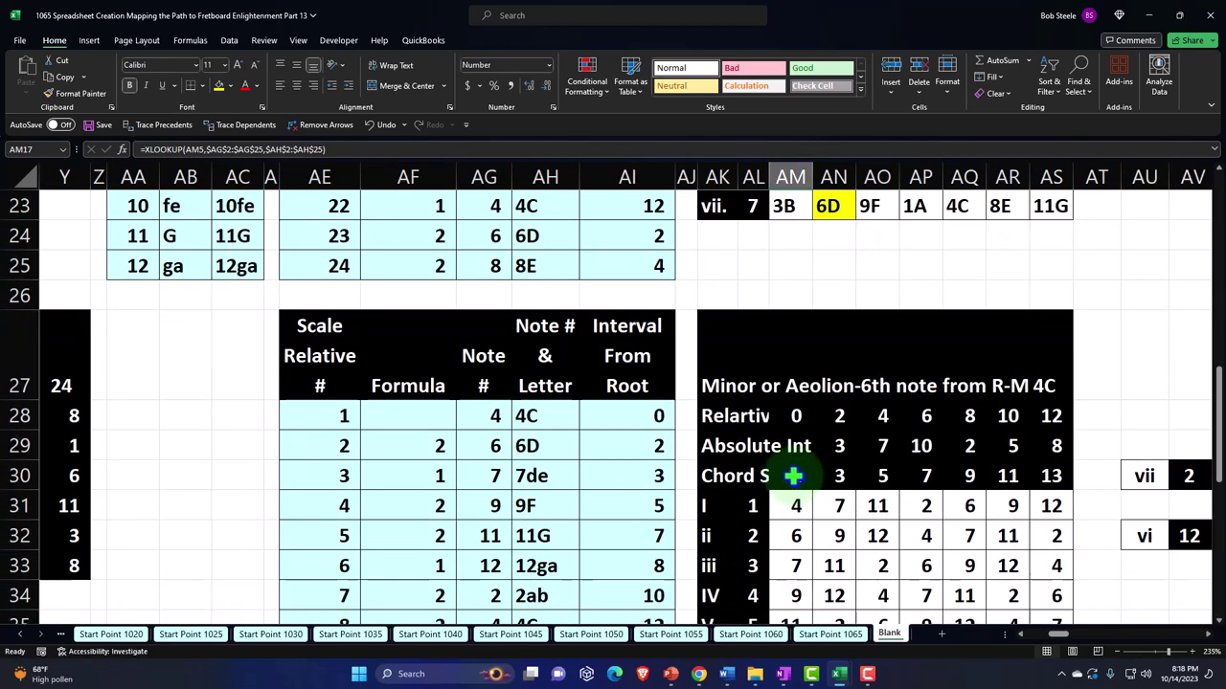
scroll(793, 476, down, 3)
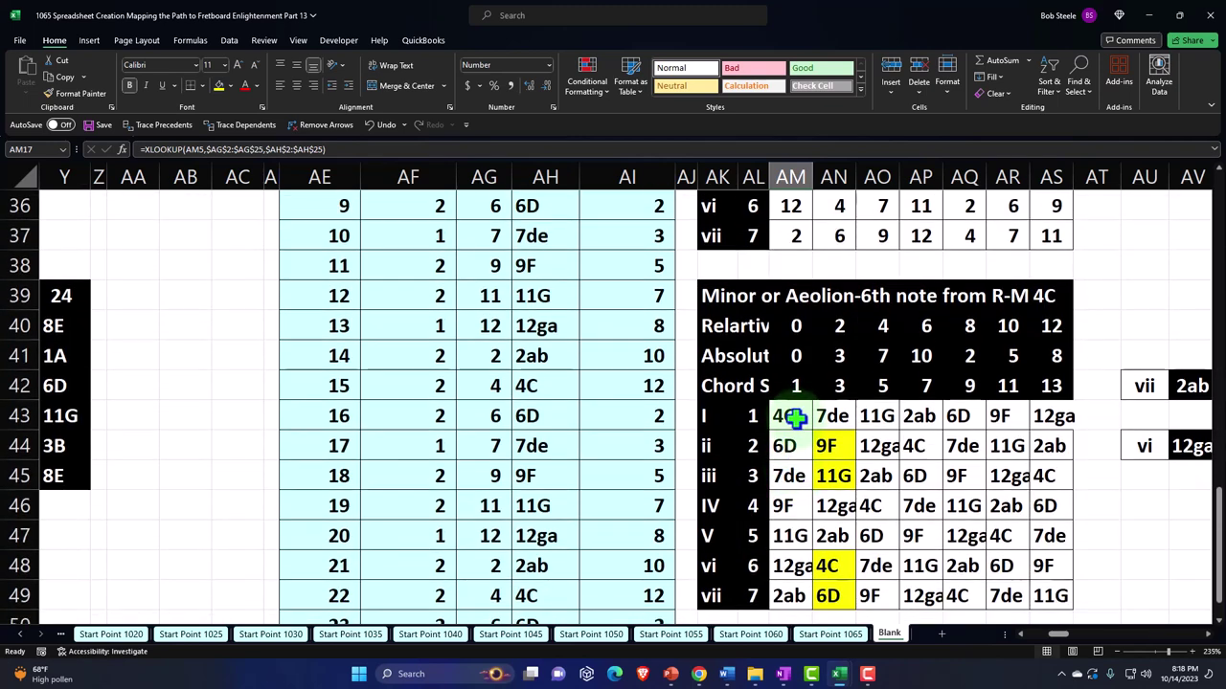
click(793, 415)
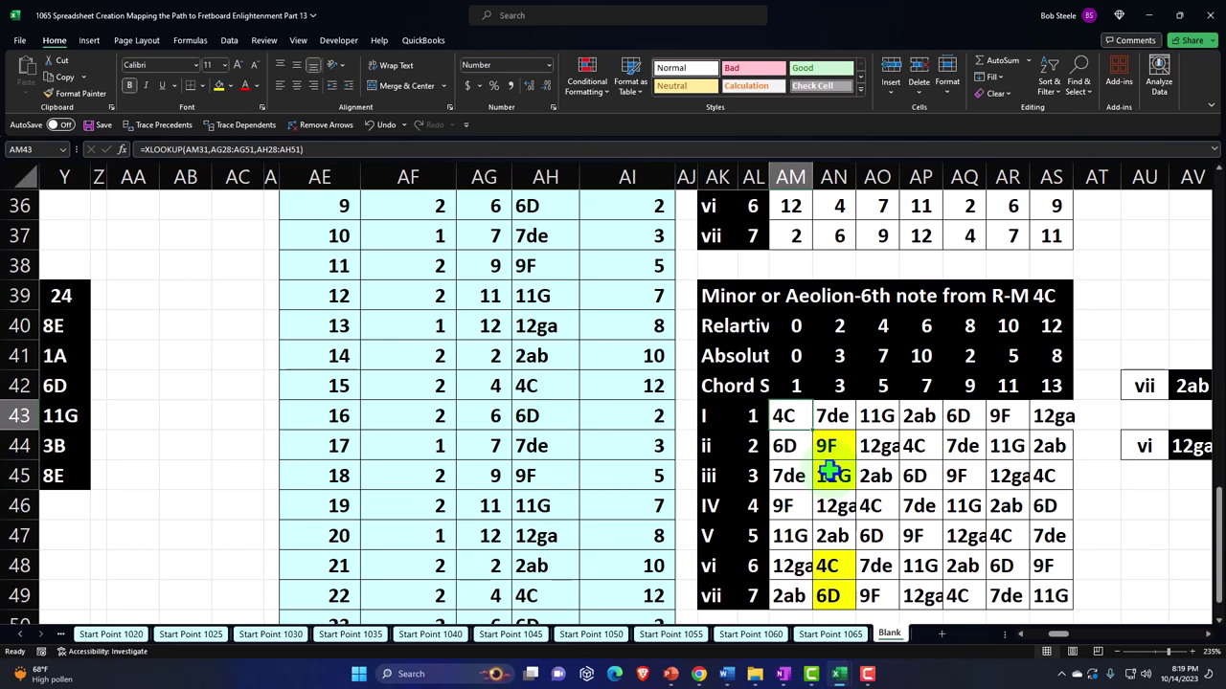
click(708, 418)
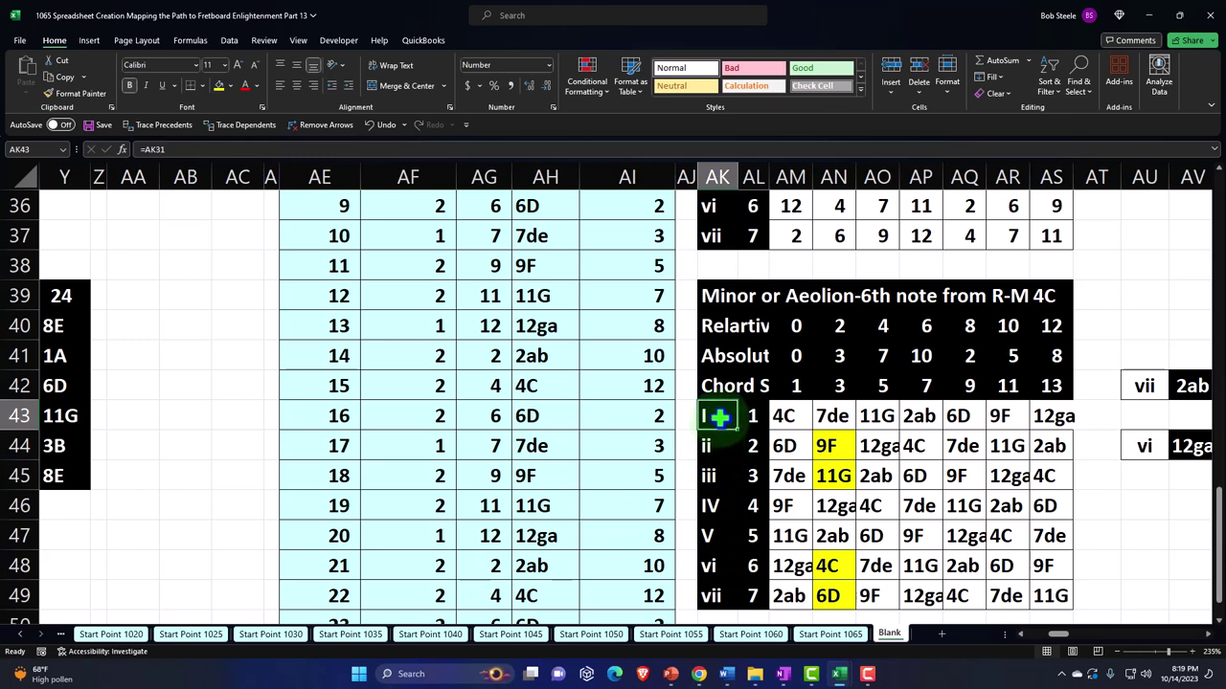
text(=)
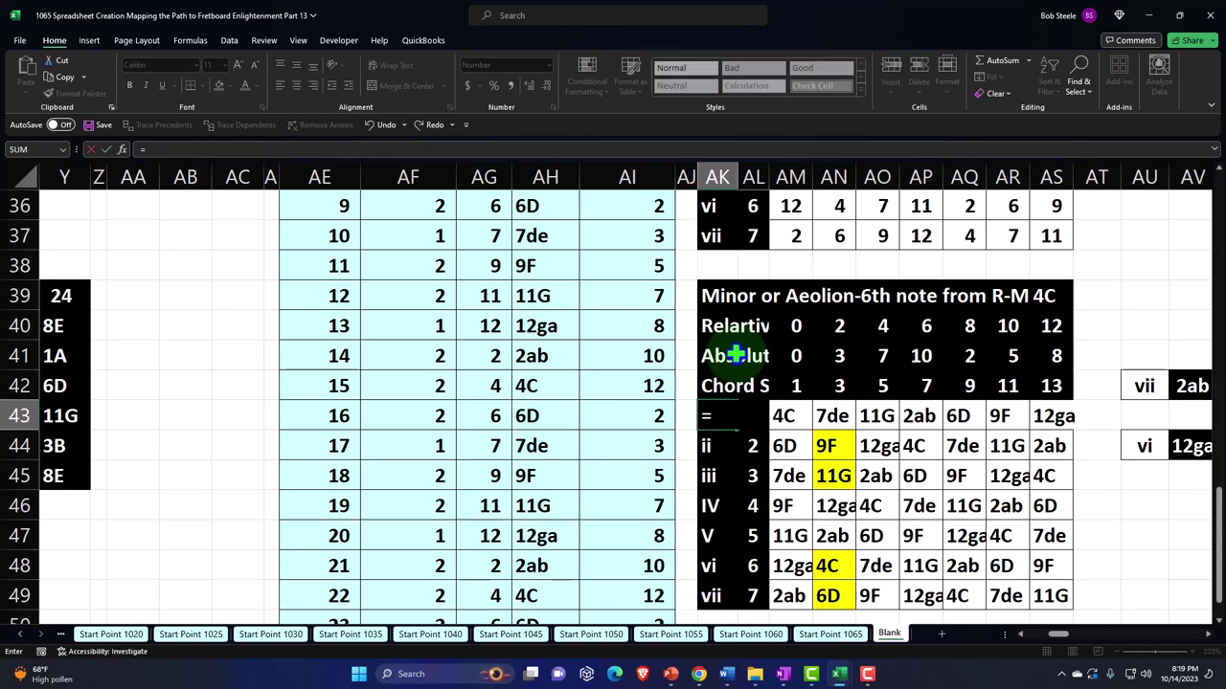
key(BackSpace)
key(Return)
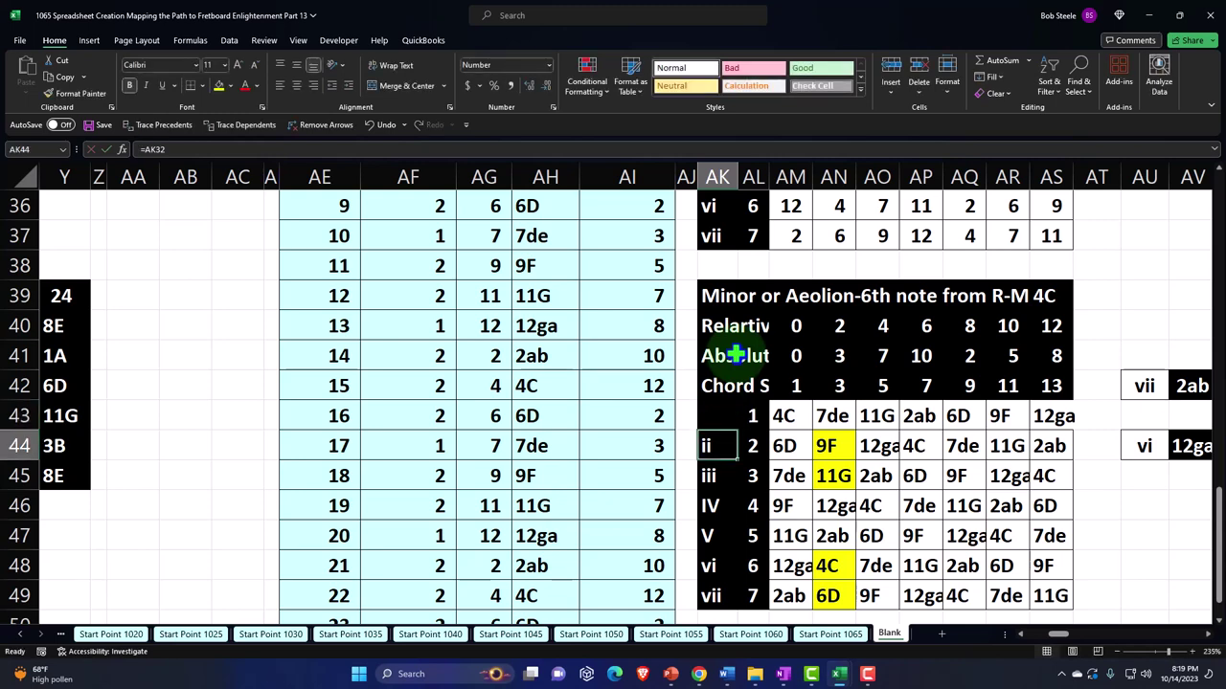
click(371, 125)
Step: Link the first Roman numeral of the root-4C Minor/Aeolian number chart, cell AK31, to the 1A Aeolian chart with =BI5
scroll(737, 344, up, 3)
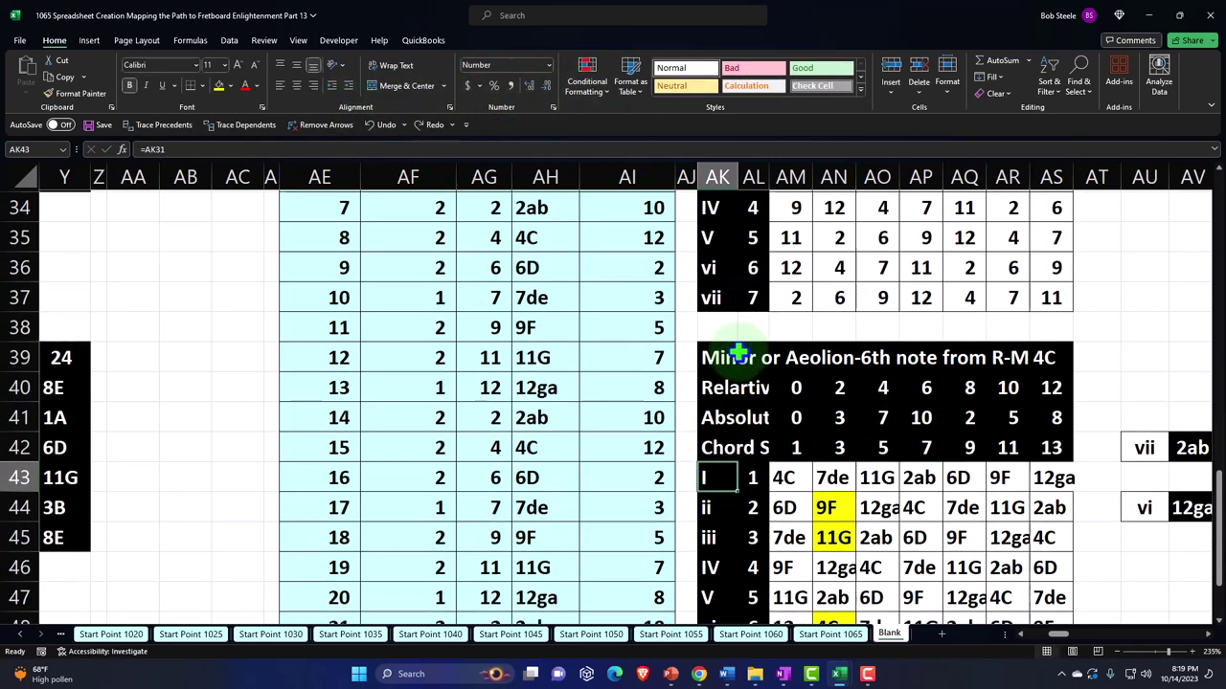
click(718, 330)
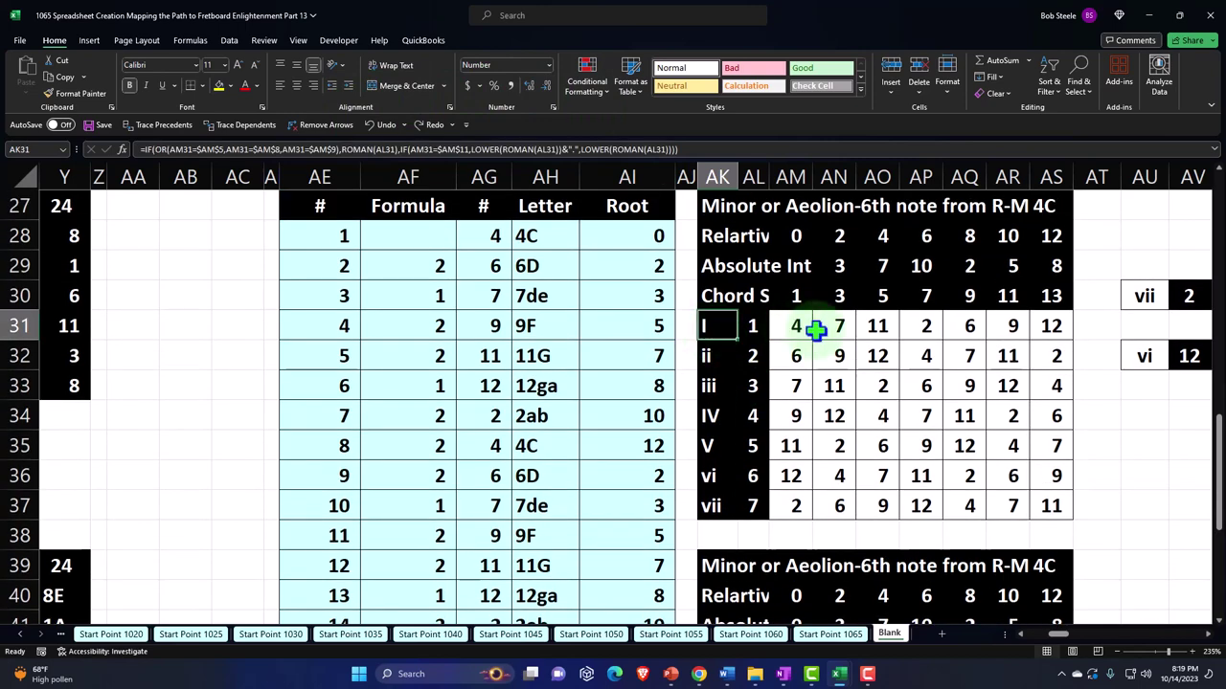
text(=)
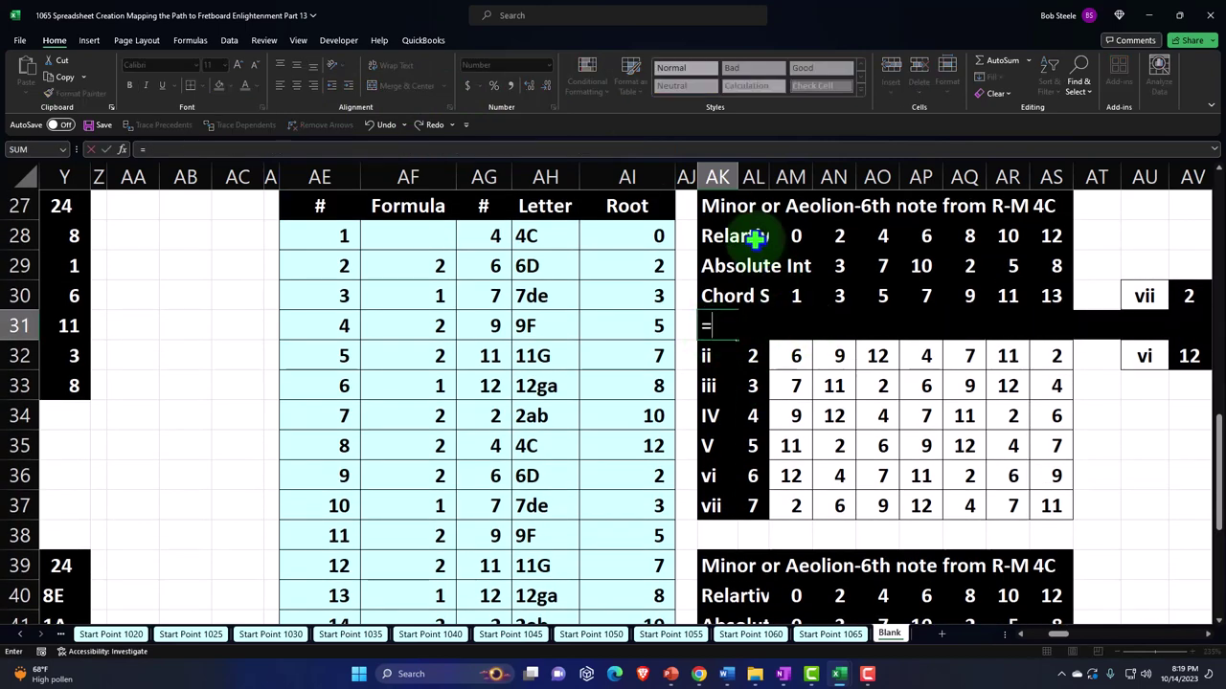
key(Up)
key(Up)
key(Up)
key(Up)
key(Up)
key(Up)
key(Up)
key(Up)
key(Up)
key(Up)
key(Up)
key(Up)
key(Up)
key(Up)
key(Up)
key(Up)
key(Up)
key(Up)
key(Up)
key(Up)
key(Up)
key(Up)
key(Up)
key(Up)
key(Up)
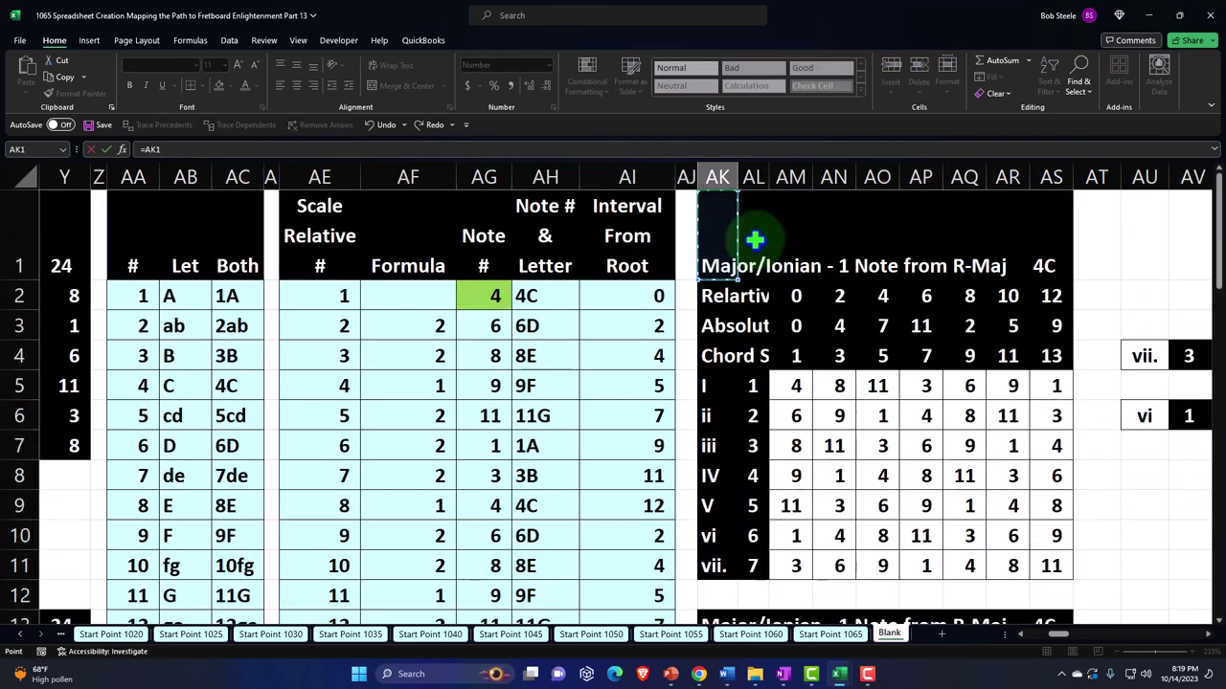
key(Right)
key(Right)
key(Right)
key(Right)
key(Right)
key(Right)
key(Right)
key(Right)
key(Right)
key(Right)
key(Right)
key(Right)
key(Right)
key(Right)
key(Right)
key(Right)
key(Right)
key(Right)
key(Right)
key(Right)
key(Right)
key(Right)
key(Right)
key(Right)
key(Right)
key(Right)
key(Right)
key(Right)
key(Right)
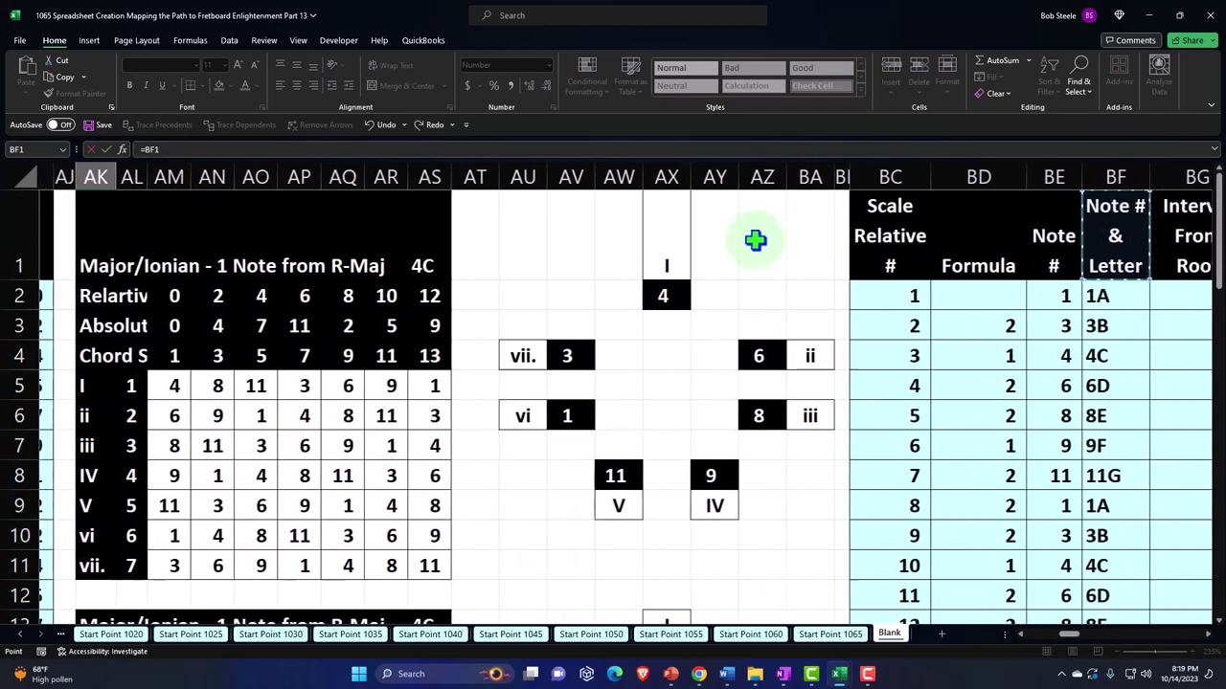
key(Right)
key(Right)
key(Right)
key(Right)
key(Right)
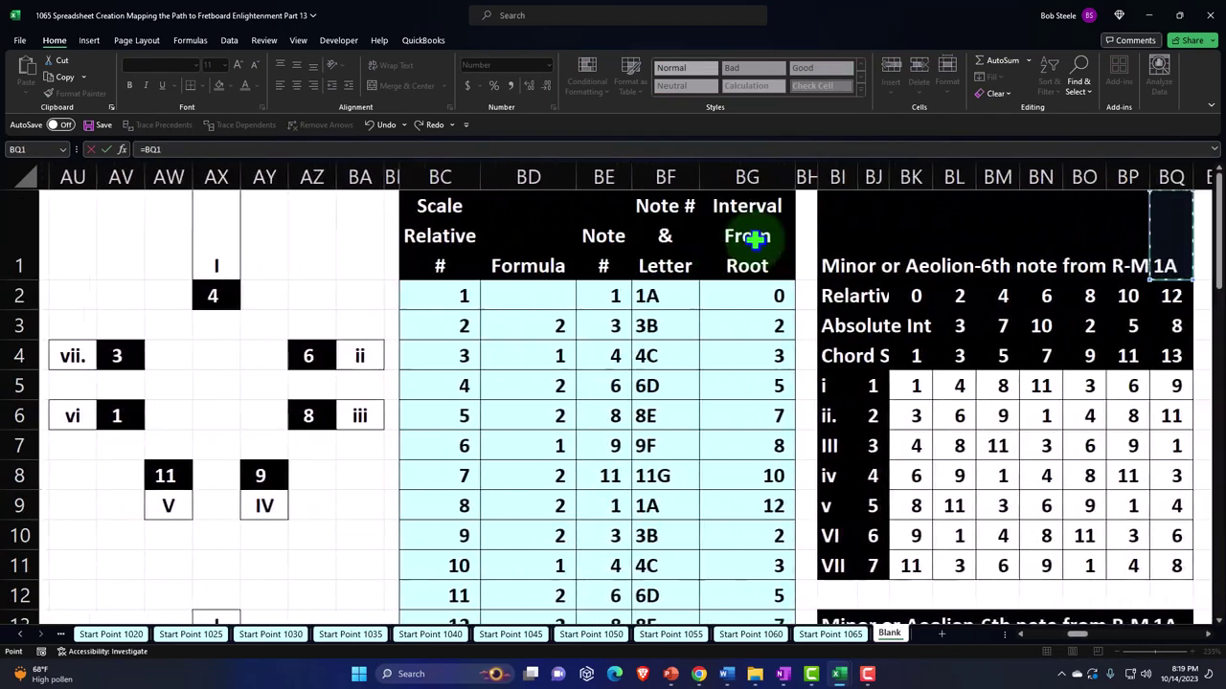
key(Down)
key(Down)
key(Down)
key(Left)
key(Left)
key(Left)
key(Left)
key(Left)
key(Left)
key(Left)
key(Left)
key(Left)
key(Left)
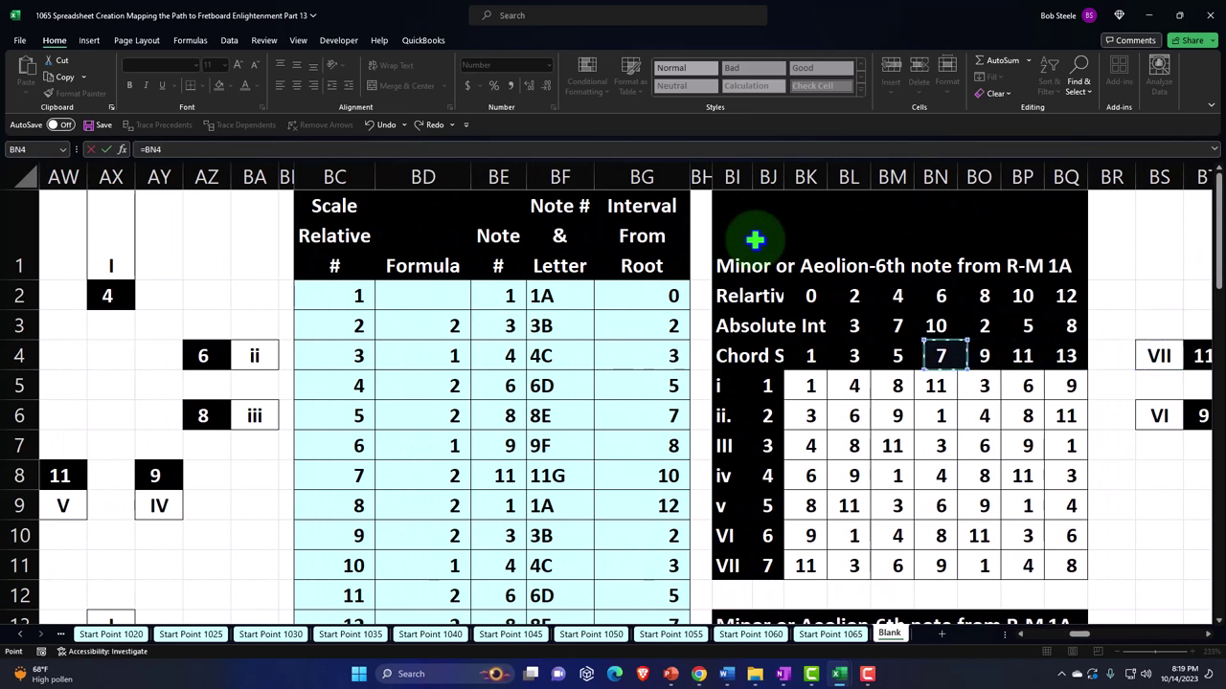
key(Down)
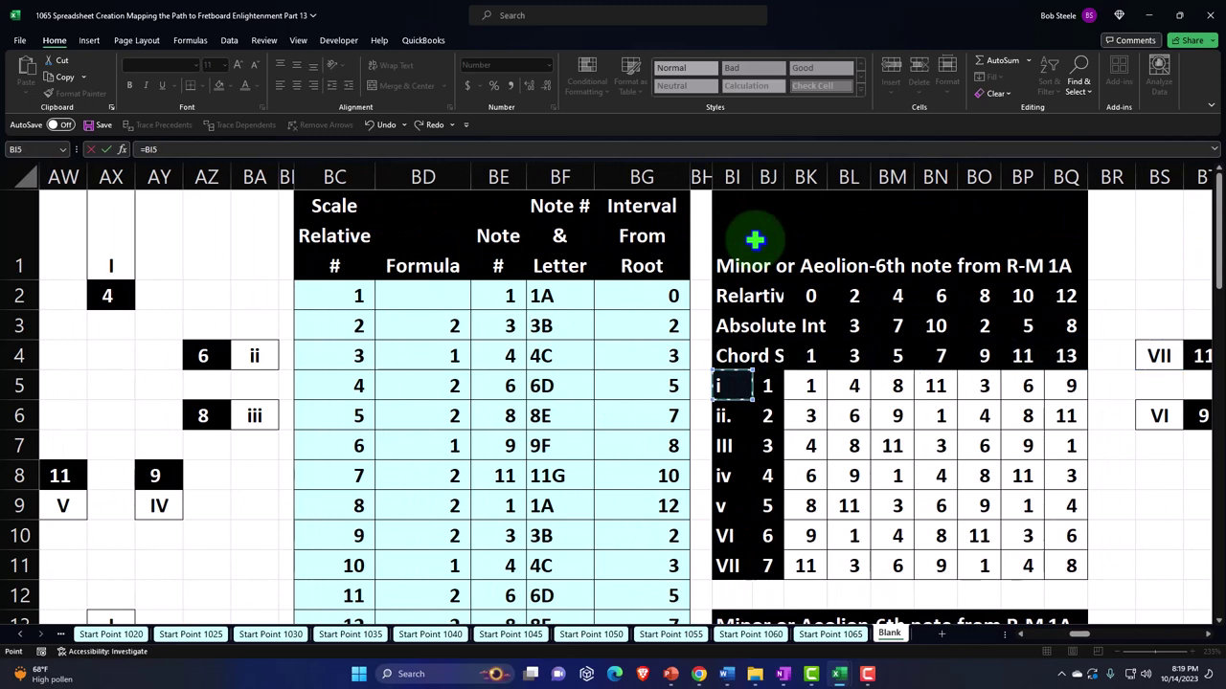
key(Return)
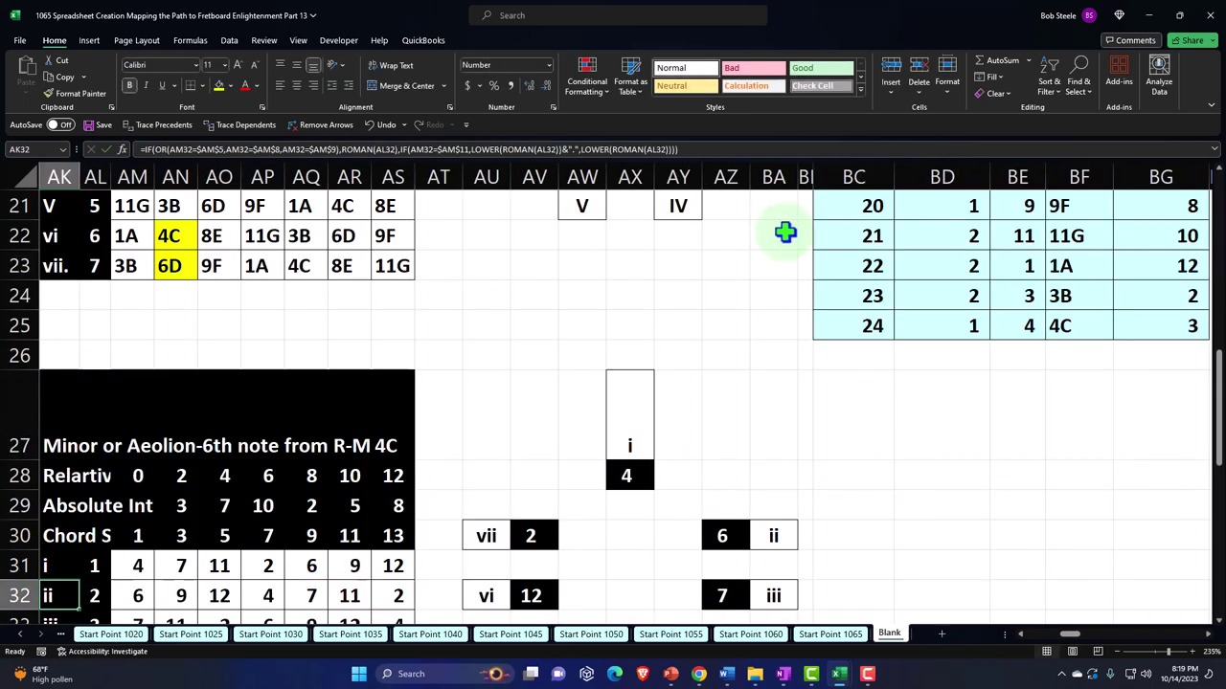
Step: Fill the AK31 Roman numeral link down through AK37 for all seven chord rows
click(57, 565)
scroll(100, 476, down, 2)
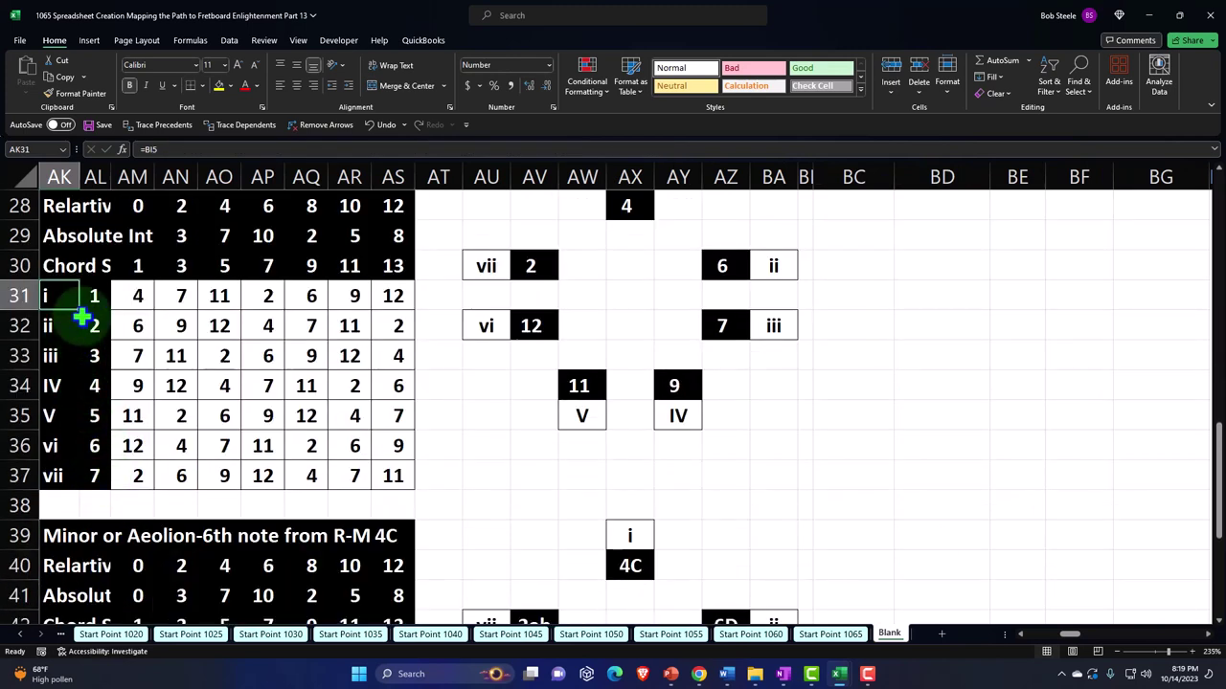
drag(78, 311, 55, 475)
Step: Copy the whole Minor/Aeolian block, including its scale table, chord charts and chord circles, from AE27 through row 51 and paste it at AE53
click(178, 328)
key(Left)
key(Left)
key(Left)
key(Left)
key(Left)
key(Left)
key(Left)
key(Left)
key(Left)
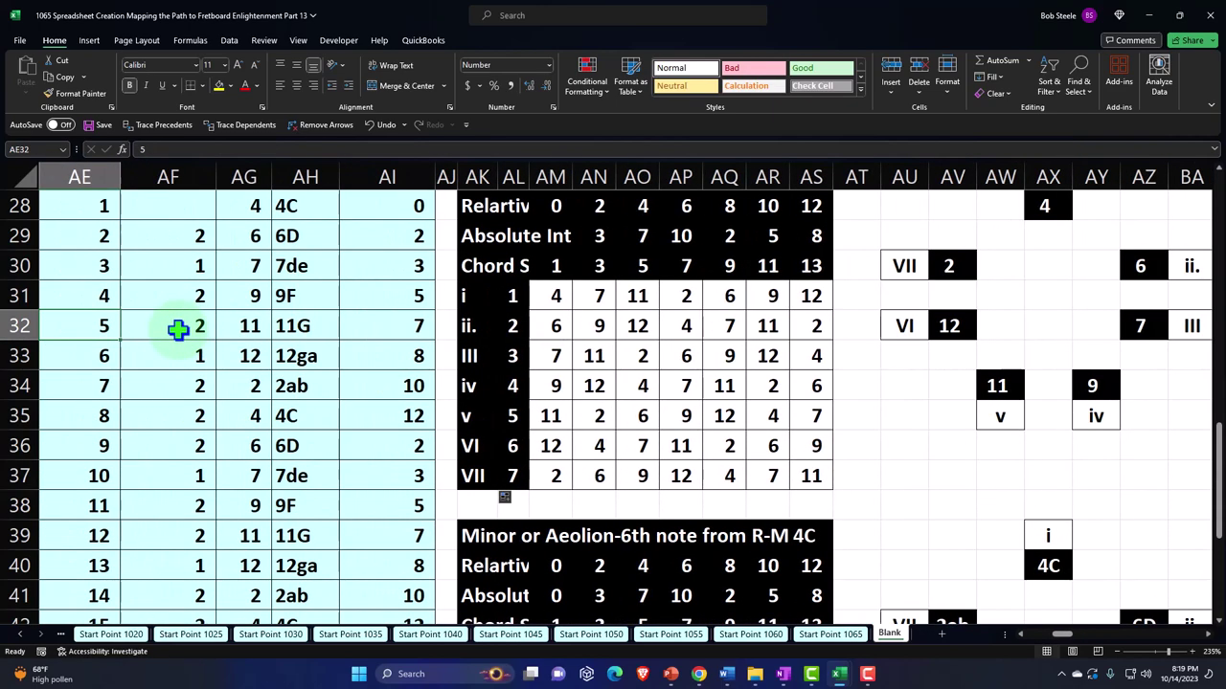
key(Left)
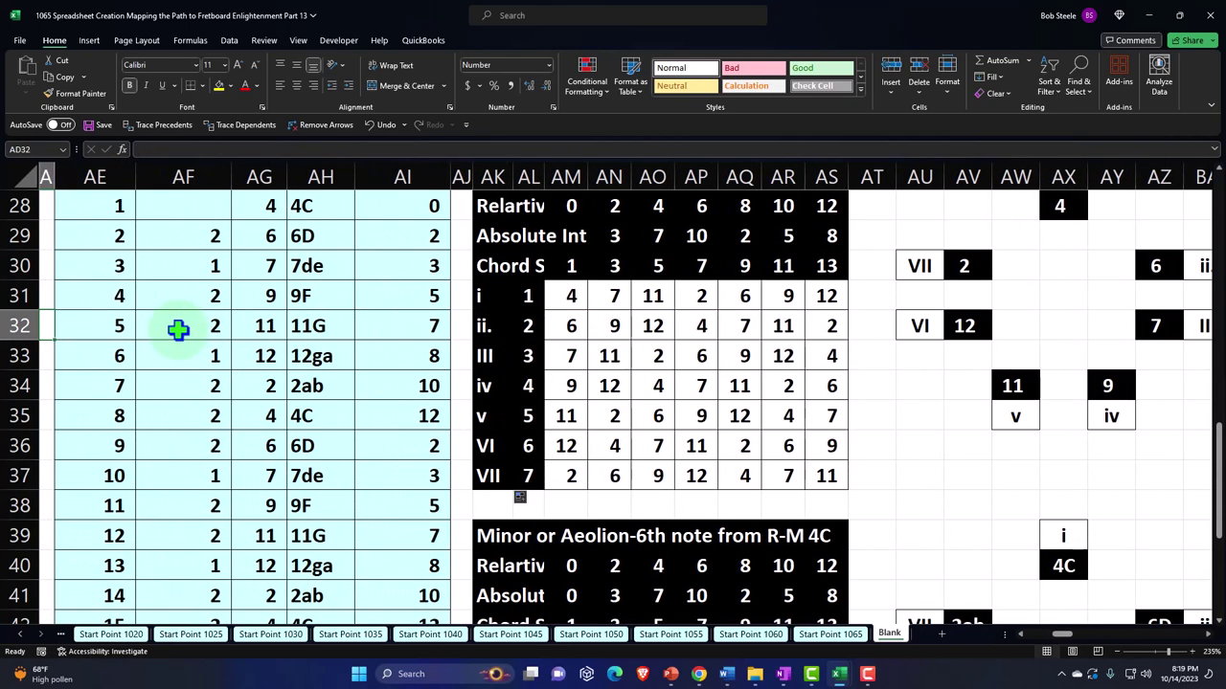
scroll(177, 330, up, 2)
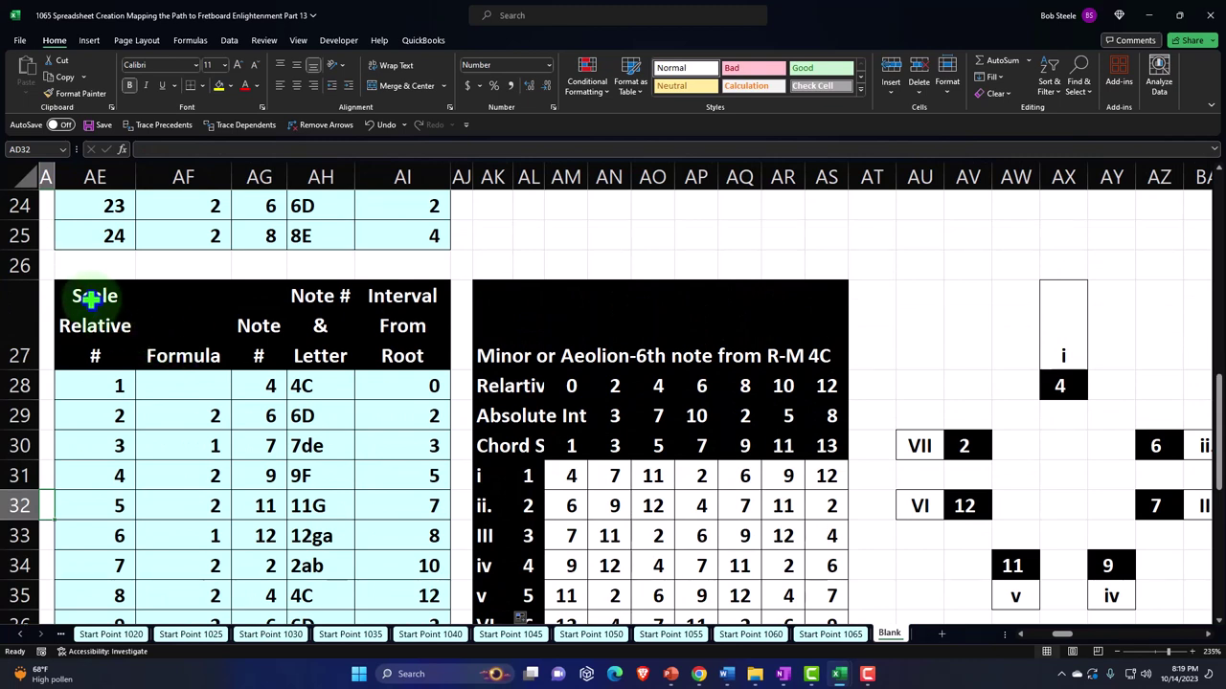
click(91, 300)
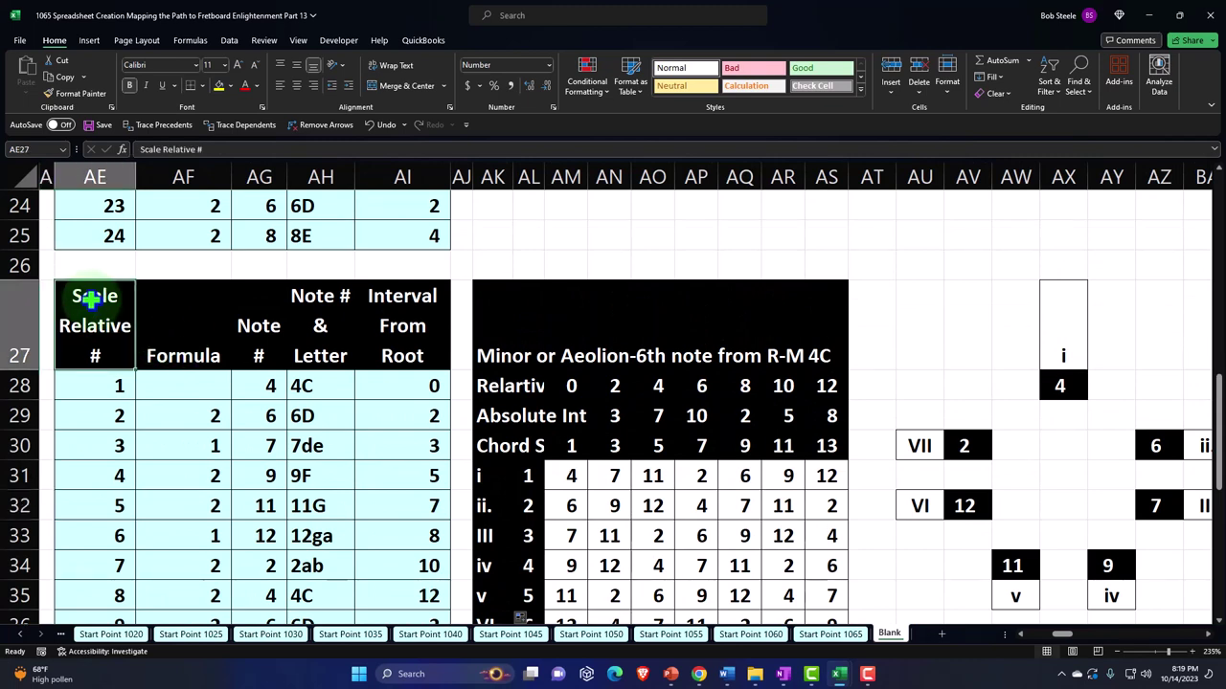
mouse_move(91, 300)
mouse_down()
mouse_move(949, 501)
mouse_move(1165, 528)
mouse_move(1187, 637)
mouse_move(1176, 580)
mouse_move(1181, 537)
mouse_move(1193, 536)
mouse_up()
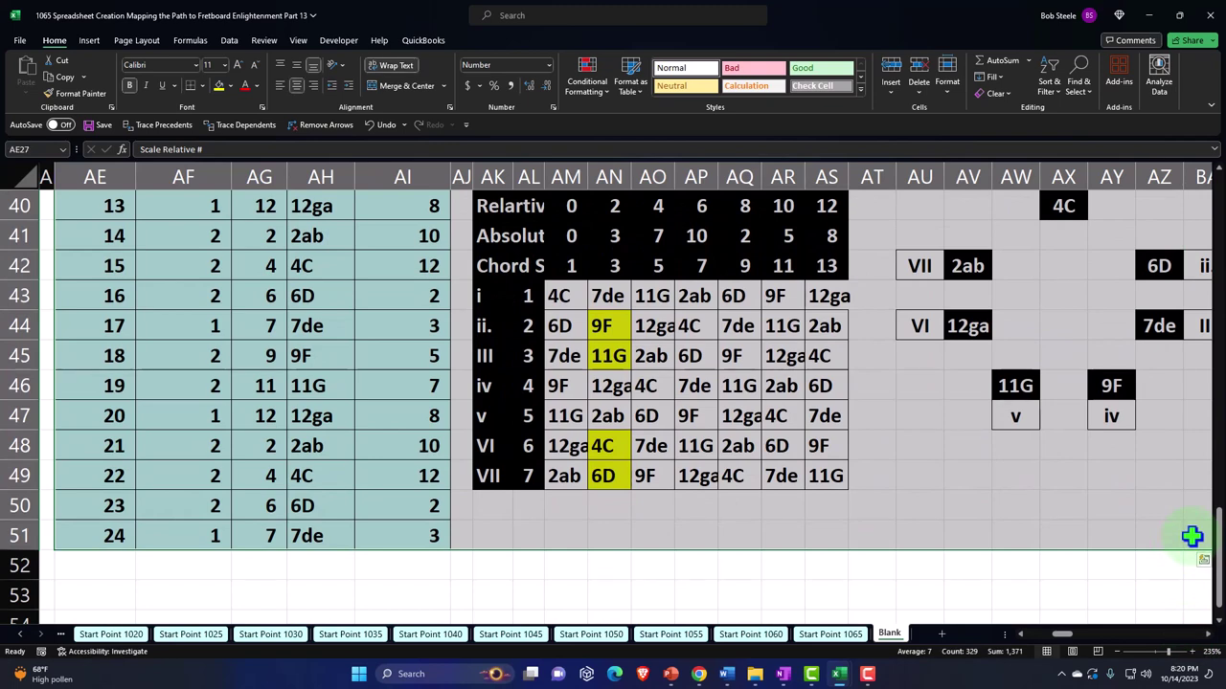
key(ctrl+c)
scroll(356, 580, down, 2)
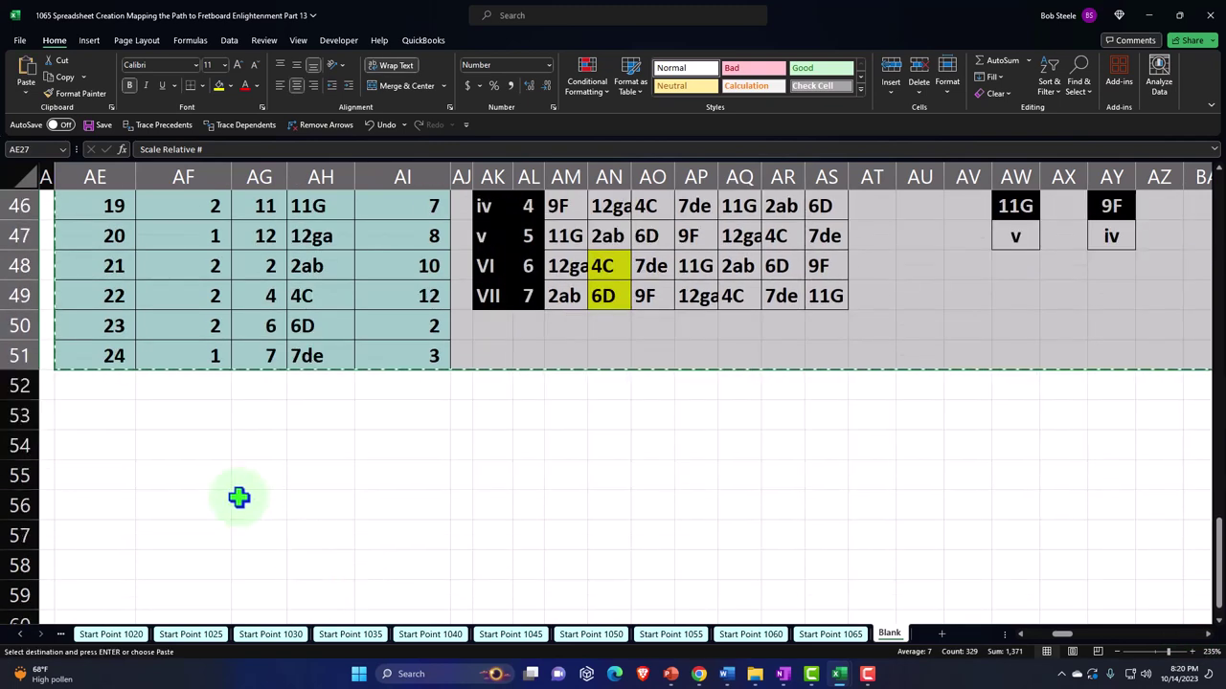
click(101, 417)
key(ctrl+v)
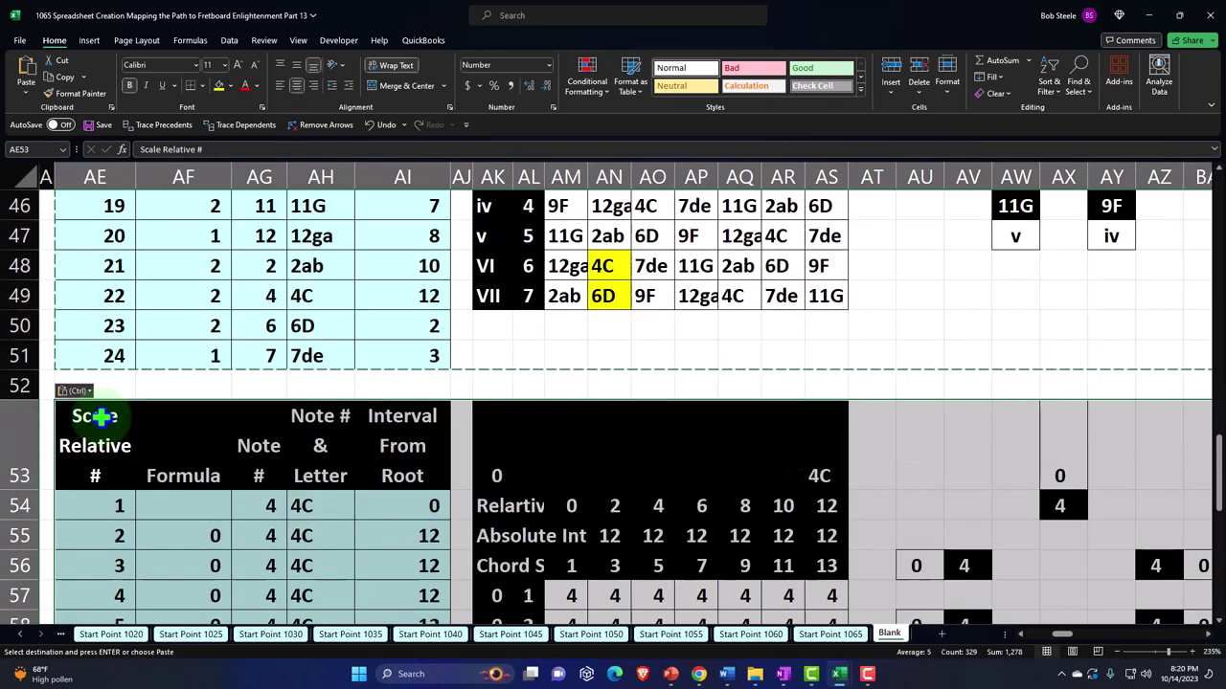
Step: Link the pasted block's chart title in AK53 to the Dorian chart title in row 1 with =CG1
click(488, 471)
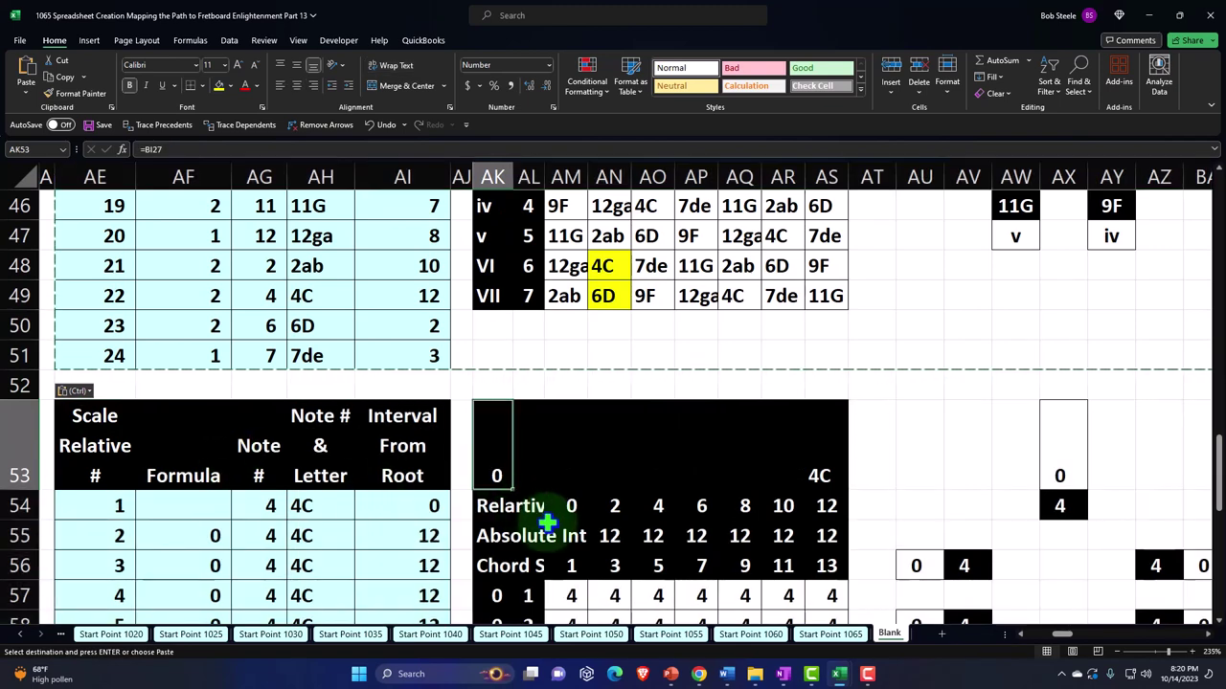
text(=)
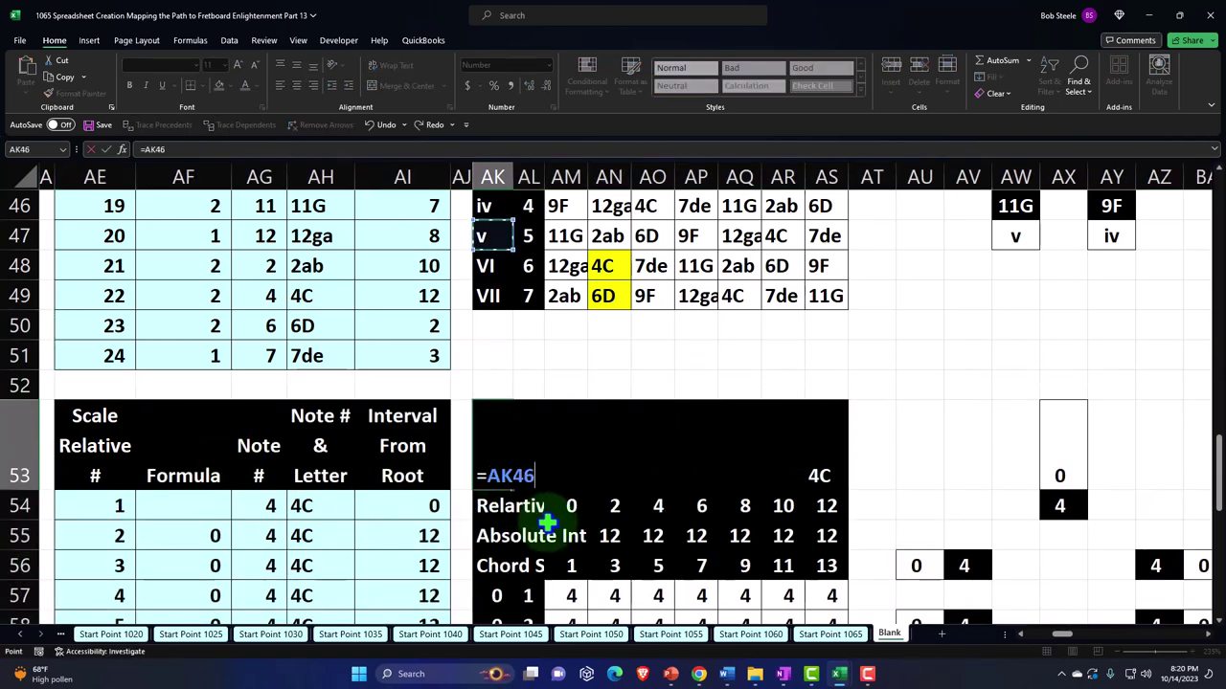
key(Up)
key(Up)
key(Up)
key(Up)
key(Up)
key(Up)
key(Up)
key(Up)
key(Up)
key(Up)
key(Up)
key(Up)
key(Up)
key(Up)
key(Up)
key(Up)
key(Up)
key(Up)
key(Up)
key(Up)
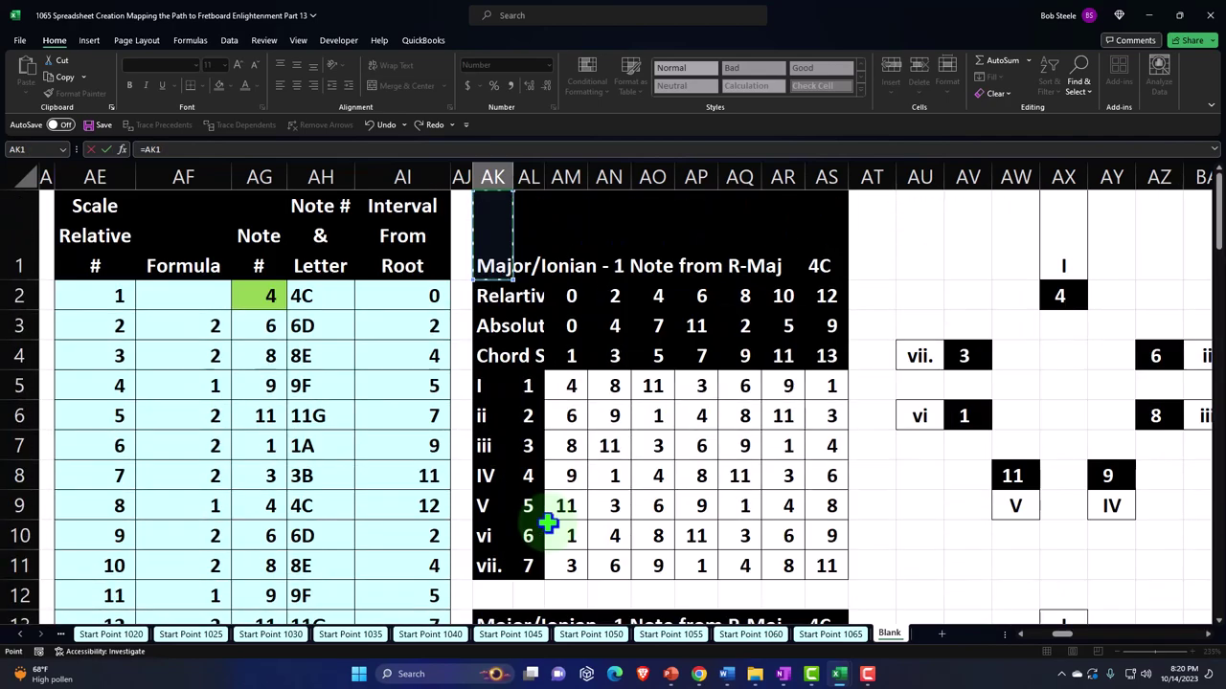
key(Right)
key(Right)
key(Right)
key(Right)
key(Right)
key(Right)
key(Right)
key(Right)
key(Right)
key(Right)
key(Right)
key(Right)
key(Right)
key(Right)
key(Right)
key(Right)
key(Right)
key(Right)
key(Right)
key(Right)
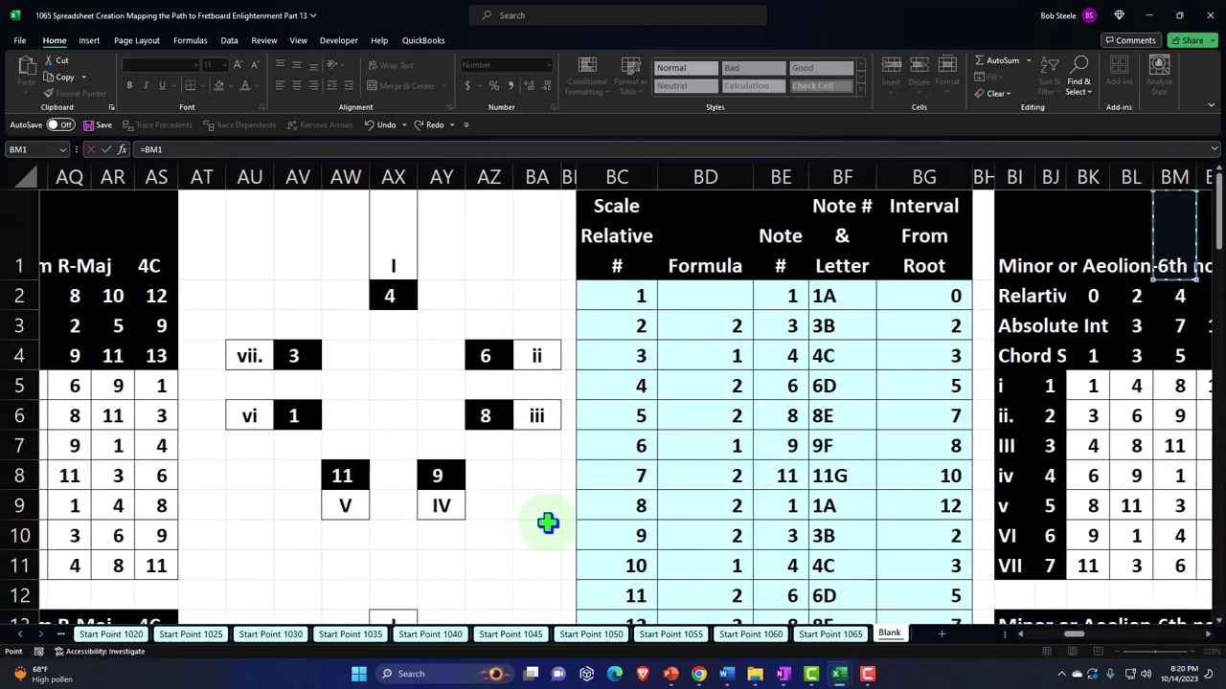
key(Right)
key(Right)
key(Right)
key(Right)
key(Right)
key(Right)
key(Right)
key(Right)
key(Right)
key(Right)
key(Right)
key(Right)
key(Right)
key(Right)
key(Right)
key(Right)
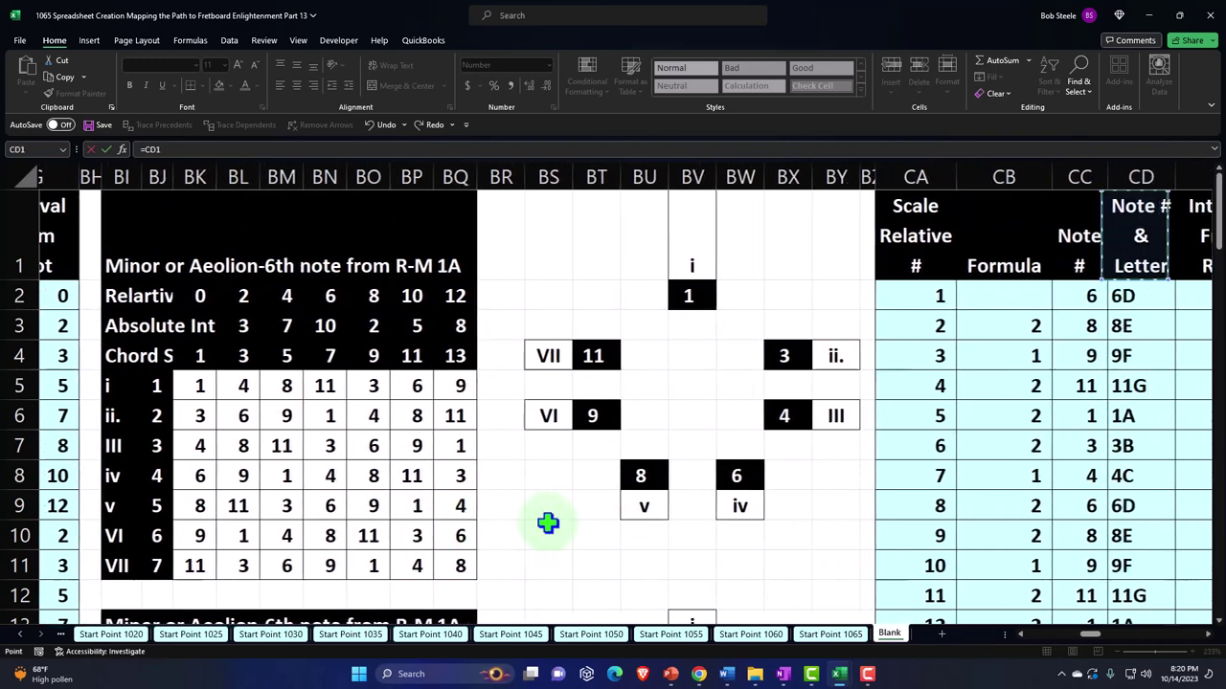
key(Right)
key(Right)
key(Right)
key(Right)
key(Right)
key(Right)
key(Right)
key(Right)
key(Right)
key(Right)
key(Right)
key(Left)
key(Left)
key(Left)
key(Left)
key(Left)
key(Left)
key(Left)
key(Left)
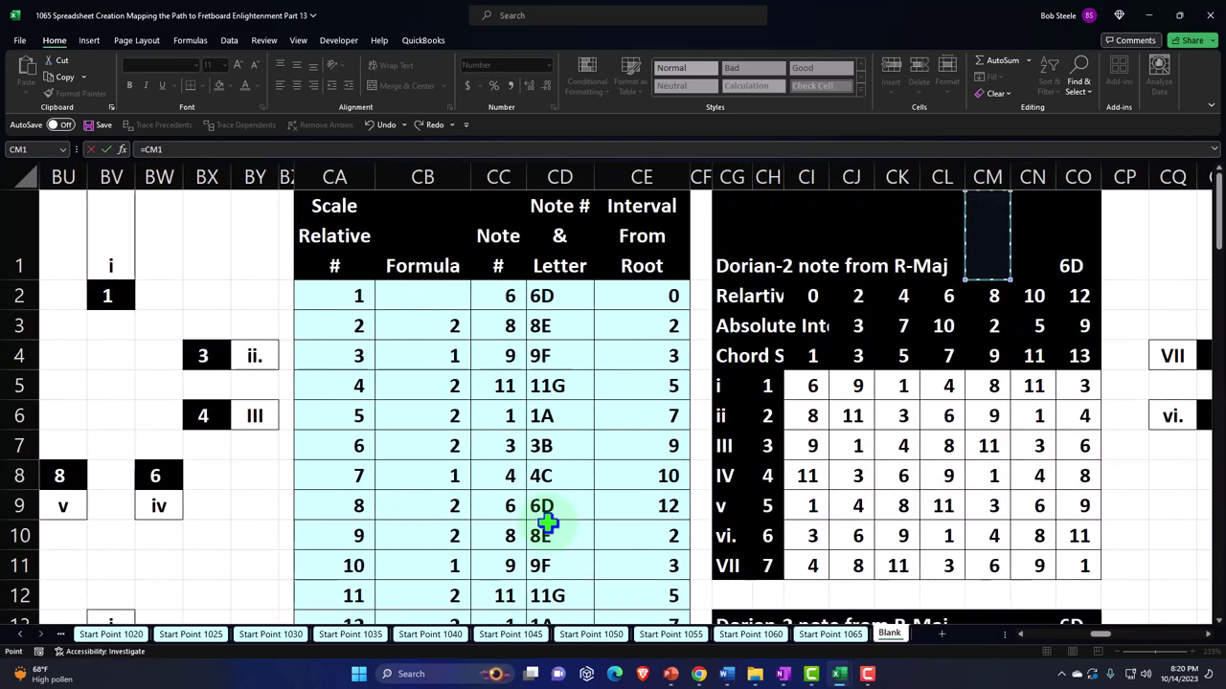
key(Left)
key(Left)
key(Return)
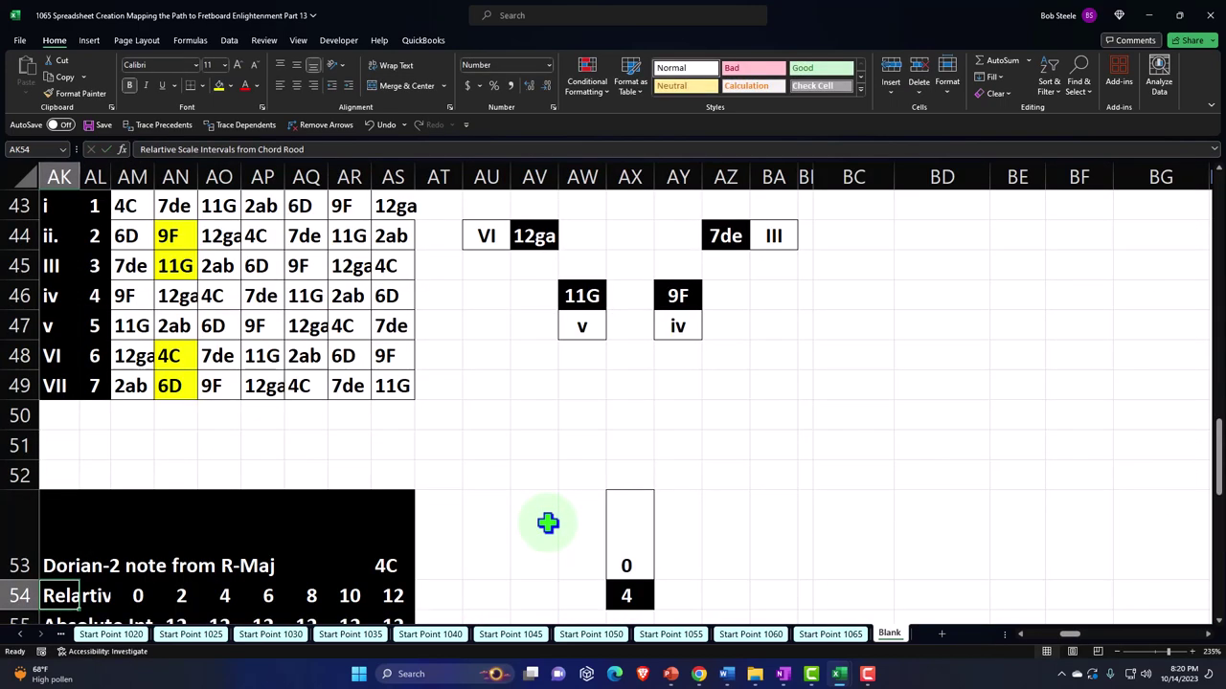
Step: Check the formula behind the first note number, AG54, in the pasted scale table
scroll(546, 521, down, 1)
key(Down)
key(Left)
key(Left)
key(Left)
key(Left)
key(Left)
key(Left)
key(Left)
key(Left)
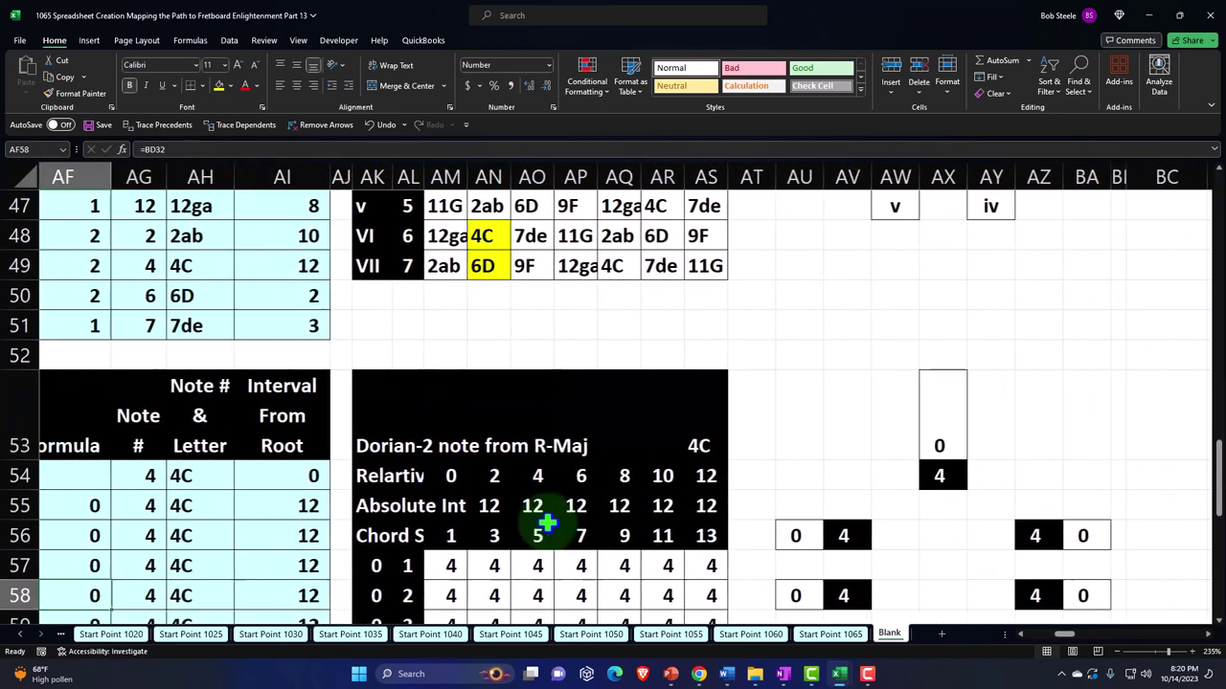
key(Left)
key(Left)
key(Down)
key(Down)
key(Down)
key(Down)
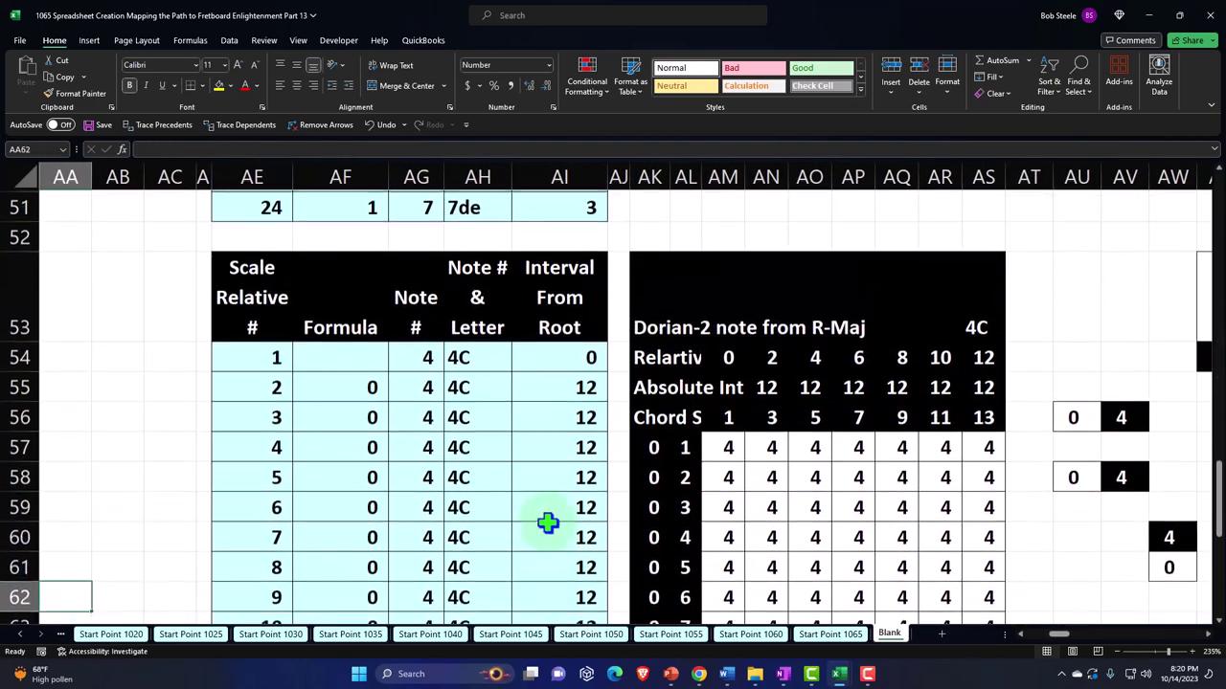
click(422, 357)
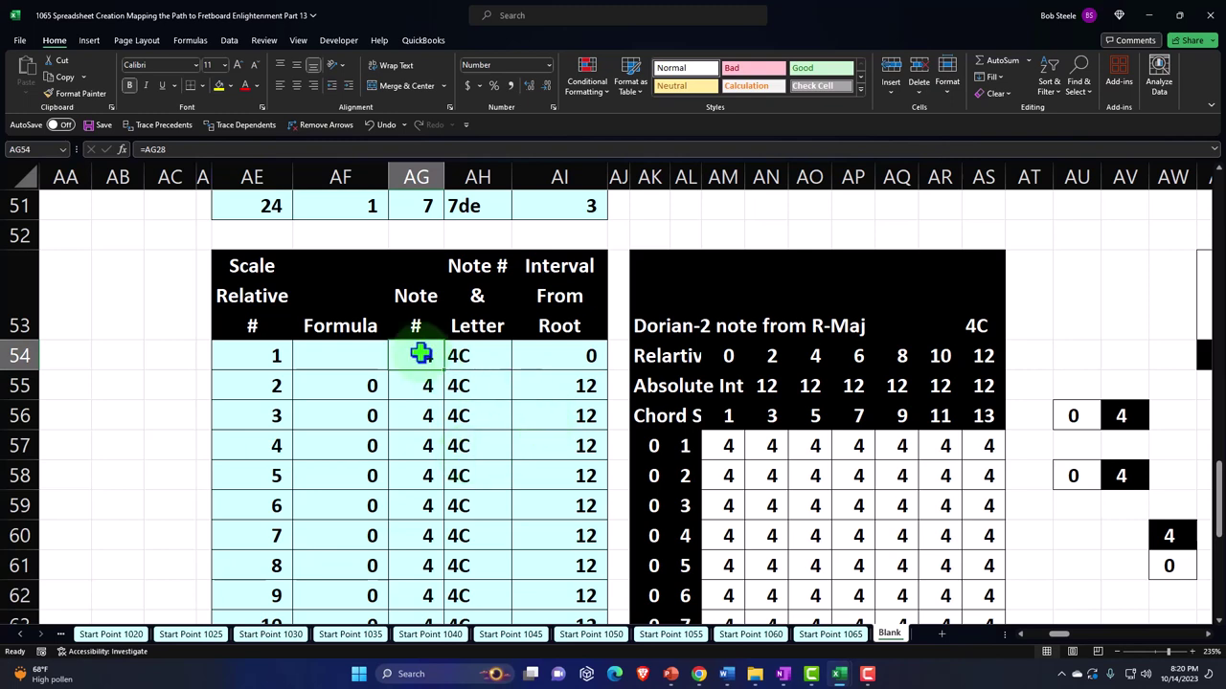
key(Return)
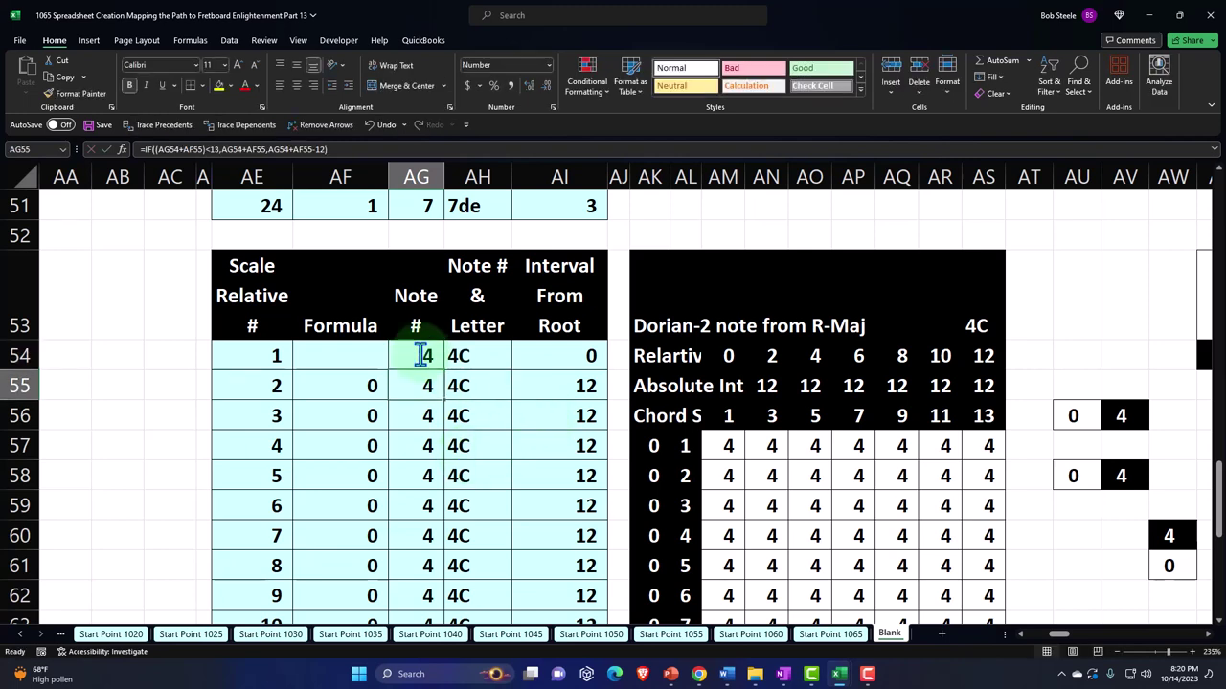
Step: Link the pasted block's first scale formula cell, AF55, to the Dorian scale table with =CB3
click(348, 389)
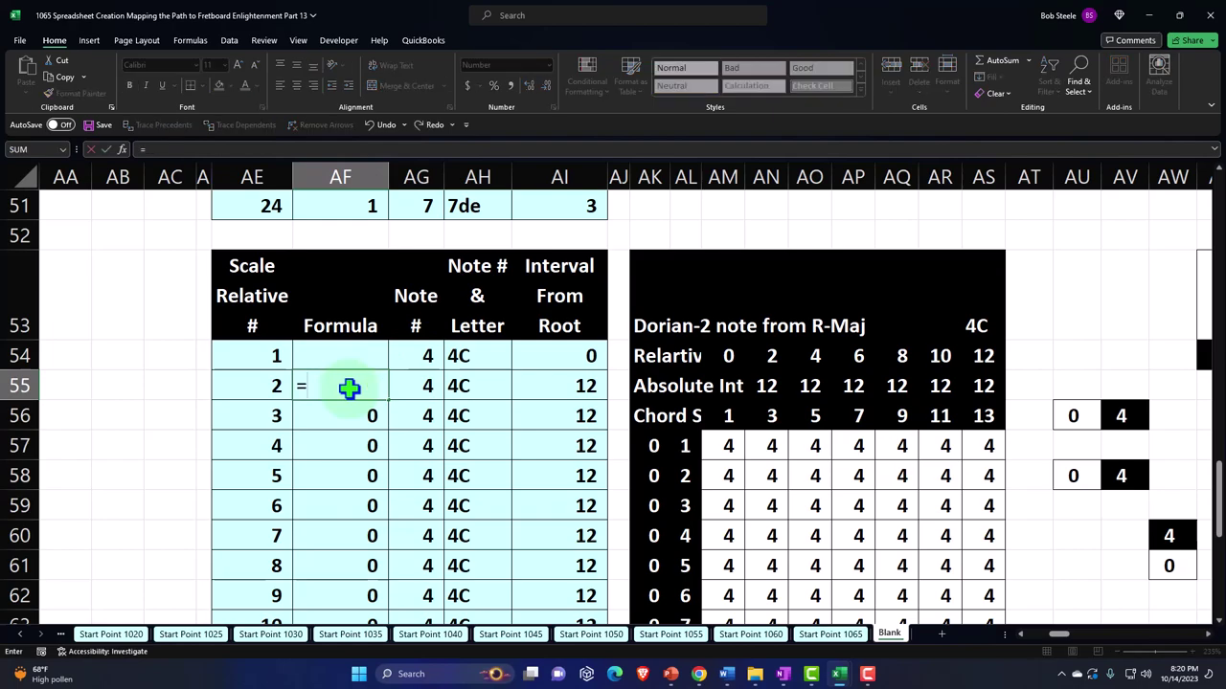
key(Up)
key(Up)
key(Up)
key(Up)
key(Up)
key(Up)
key(Up)
key(Up)
key(Up)
key(Up)
key(Up)
key(Up)
key(Up)
key(Up)
key(Up)
key(Up)
key(Up)
key(Up)
key(Up)
key(Up)
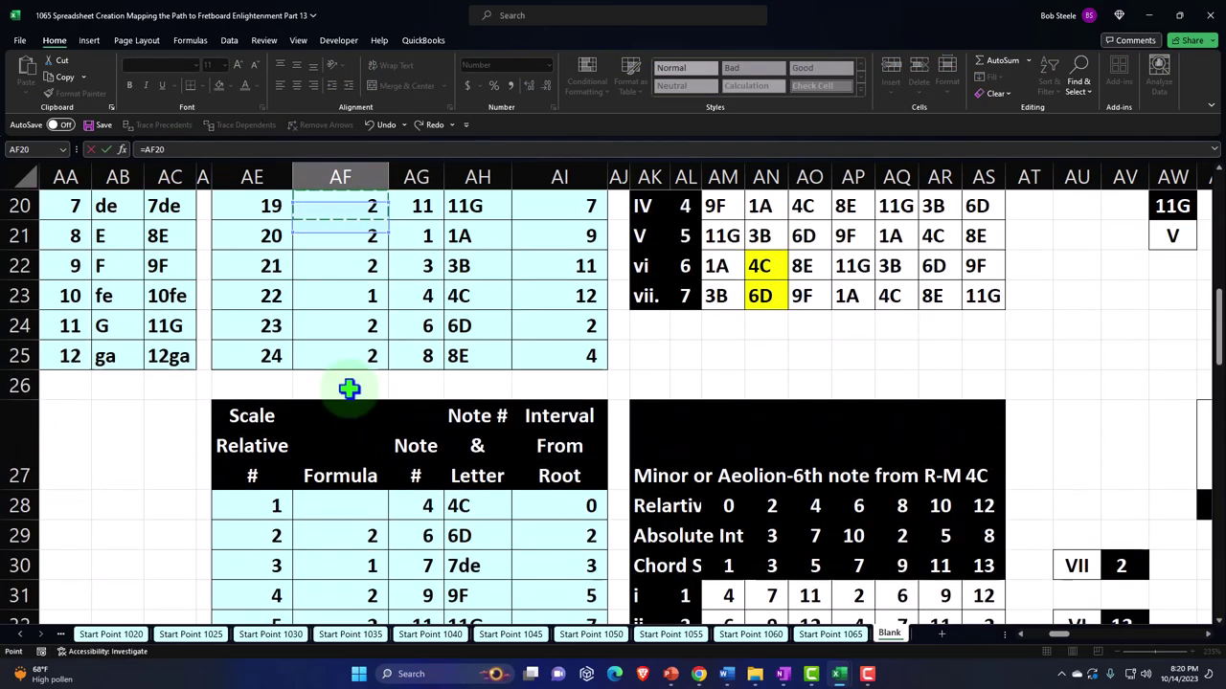
key(Up)
key(Up)
key(Up)
key(Right)
key(Right)
key(Right)
key(Right)
key(Right)
key(Right)
key(Right)
key(Right)
key(Right)
key(Right)
key(Right)
key(Right)
key(Right)
key(Right)
key(Right)
key(Right)
key(Right)
key(Right)
key(Right)
key(Right)
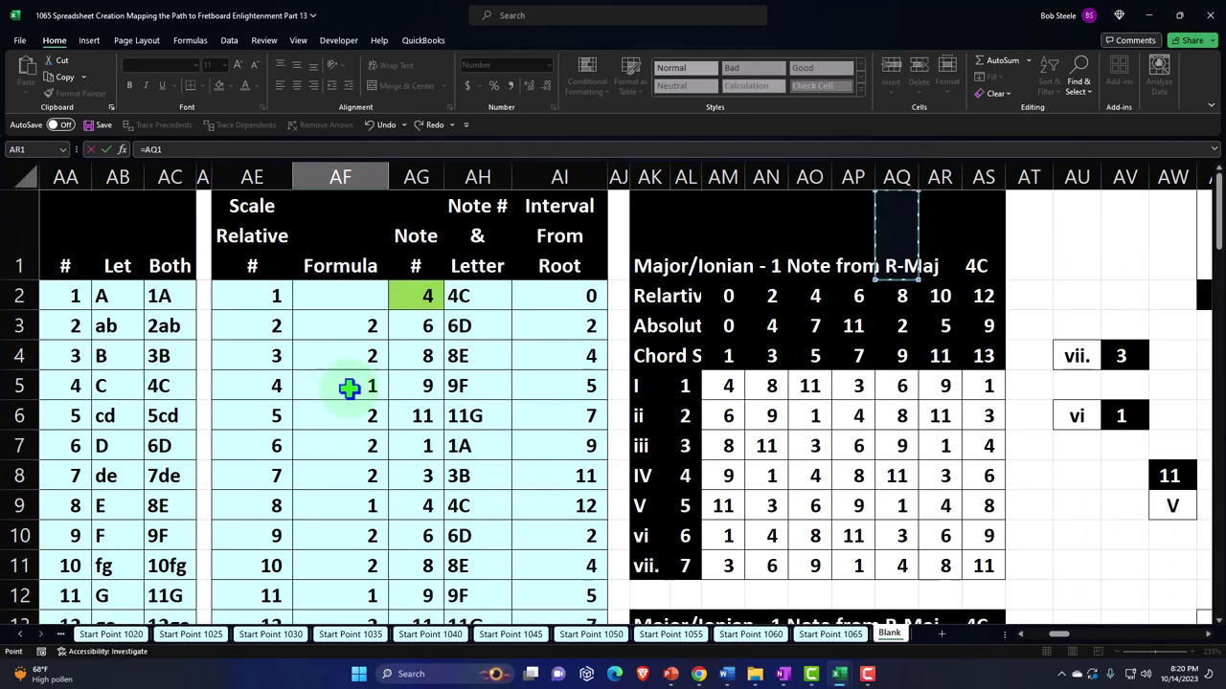
key(Right)
key(Right)
key(Right)
key(Right)
key(Right)
key(Right)
key(Right)
key(Right)
key(Right)
key(Right)
key(Right)
key(Right)
key(Right)
key(Right)
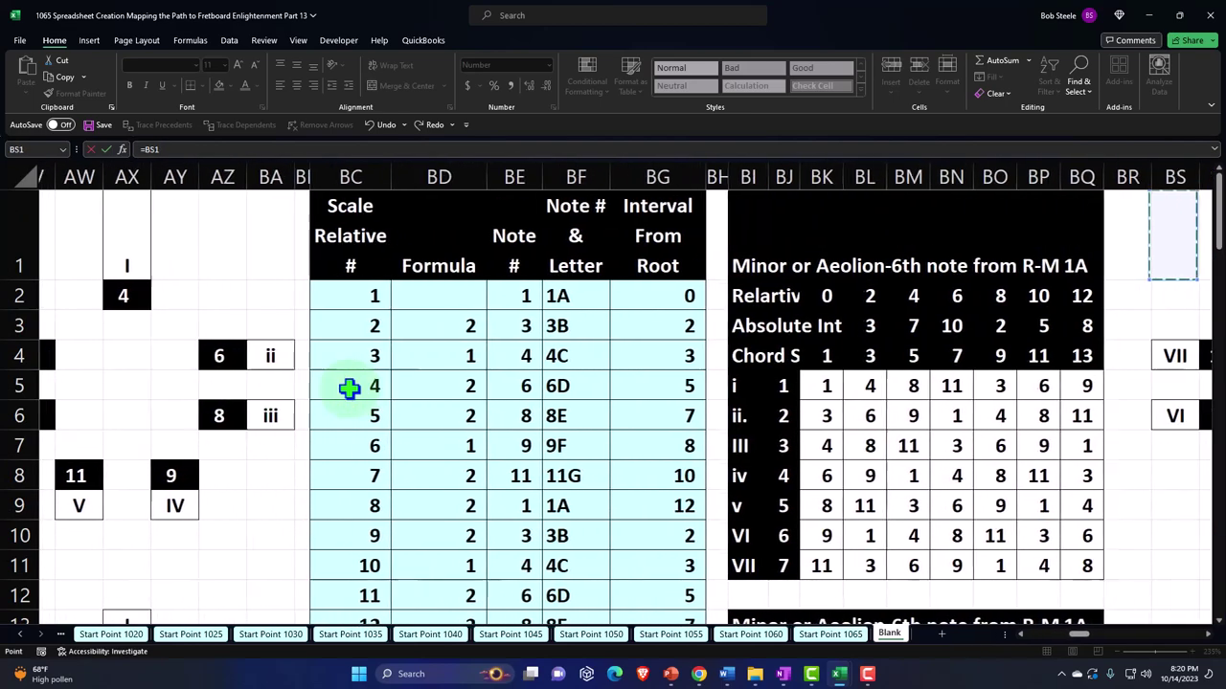
key(Right)
key(Right)
key(Right)
key(Right)
key(Right)
key(Right)
key(Right)
key(Right)
key(Right)
key(Right)
key(Right)
key(Right)
key(Right)
key(Right)
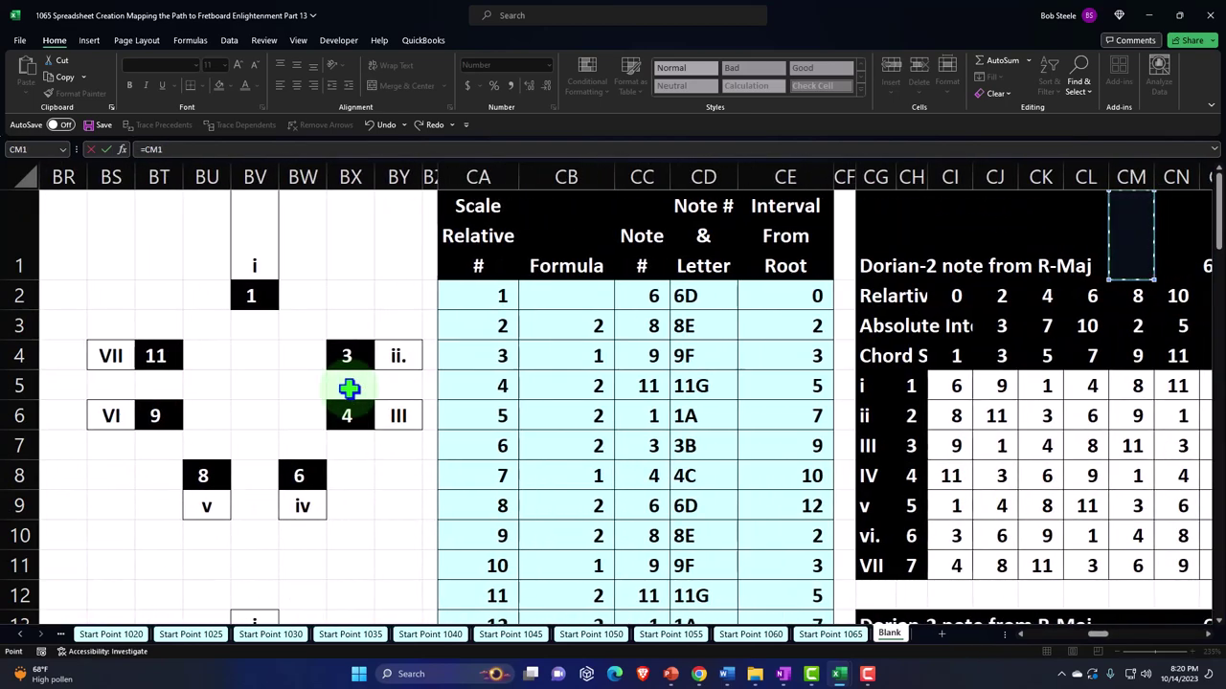
key(Left)
key(Left)
key(Left)
key(Left)
key(Left)
key(Down)
key(Down)
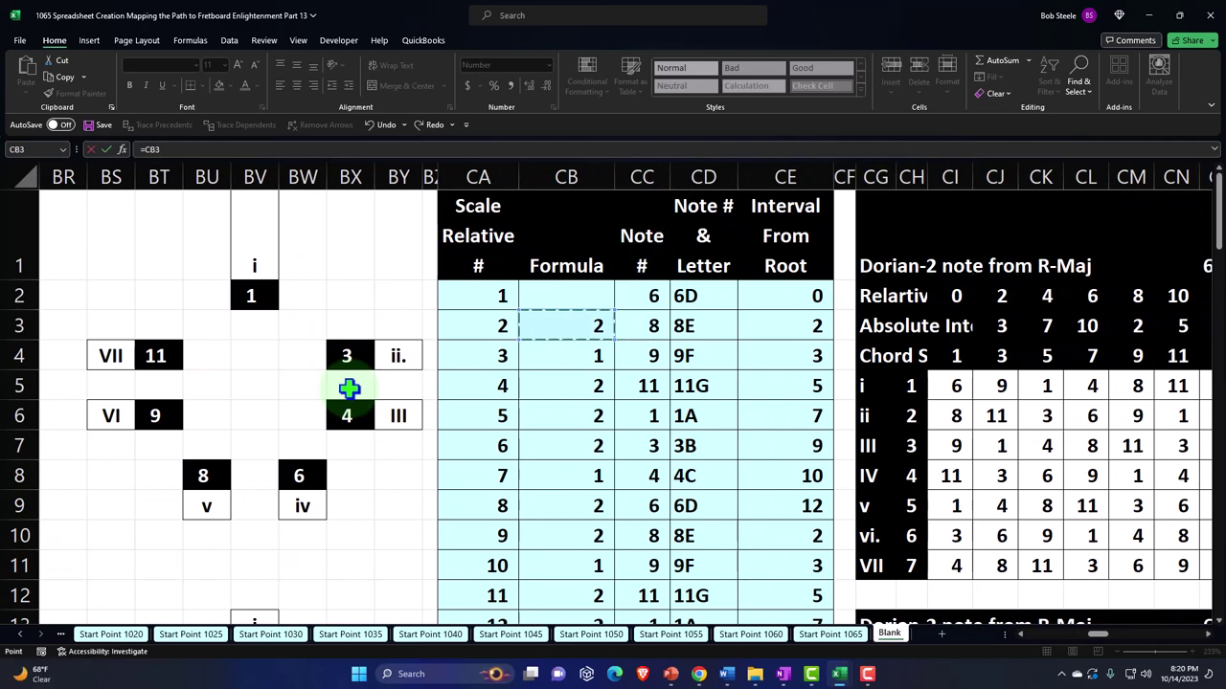
key(Escape)
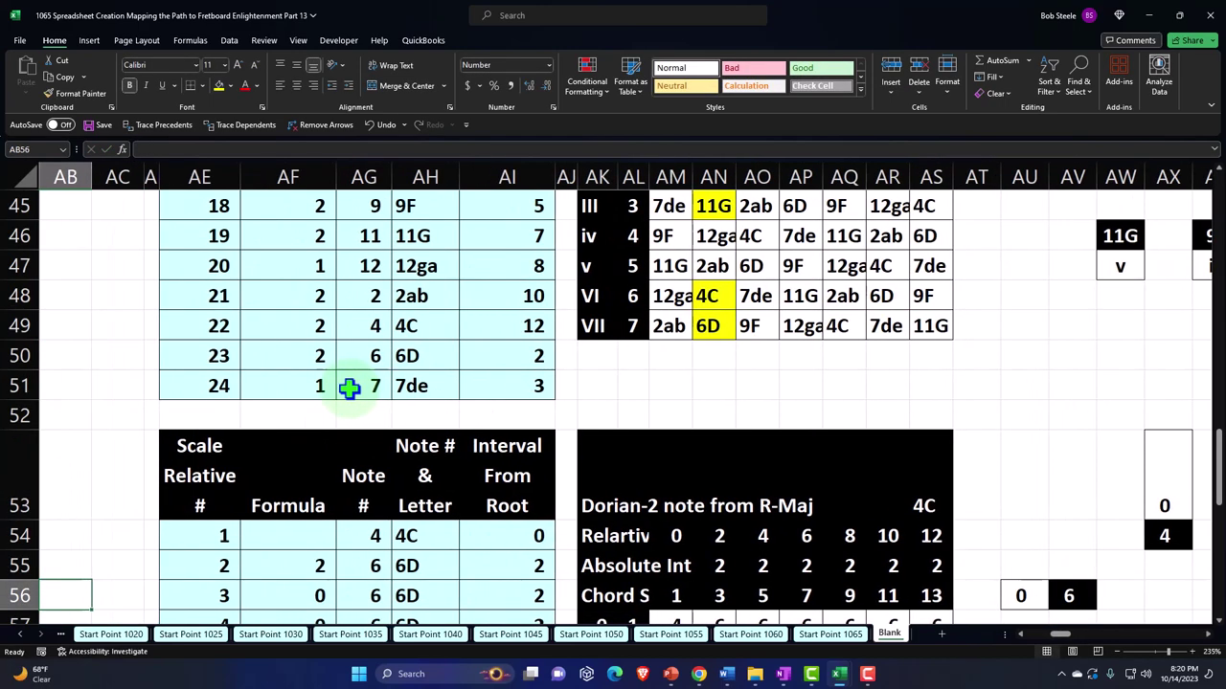
Step: Fill the AF55 link down the Formula column through AF77 for all 24 scale rows
scroll(348, 387, down, 2)
click(320, 390)
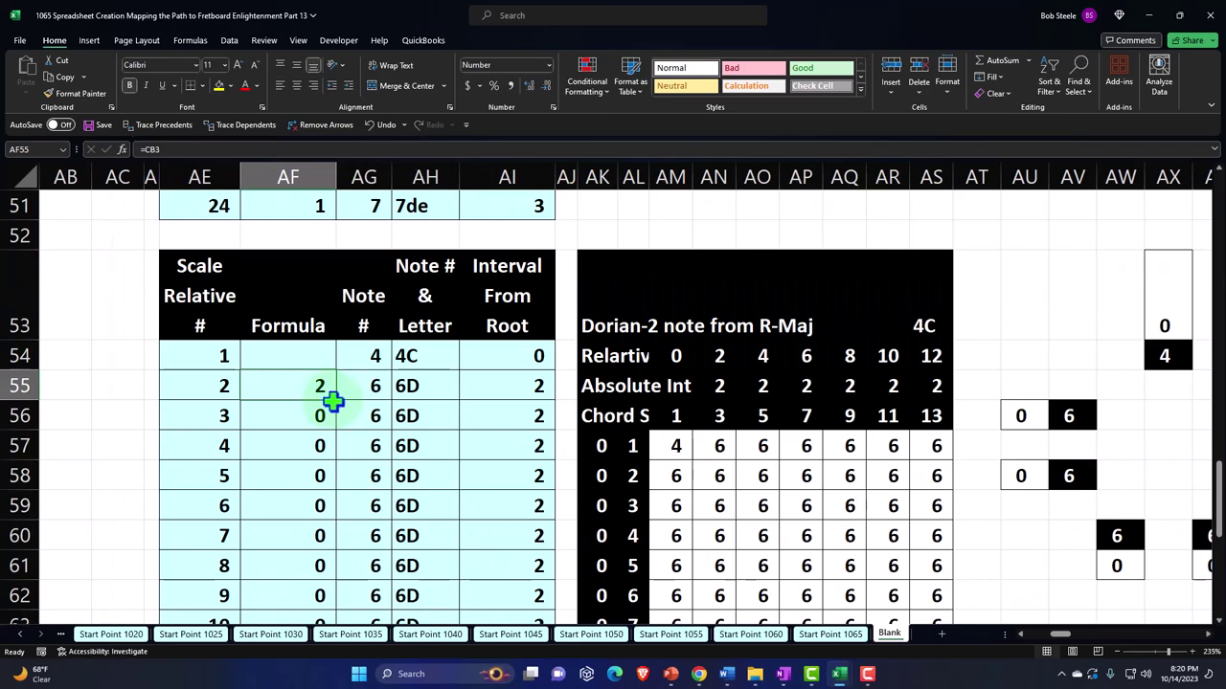
drag(334, 401, 329, 582)
scroll(327, 579, up, 2)
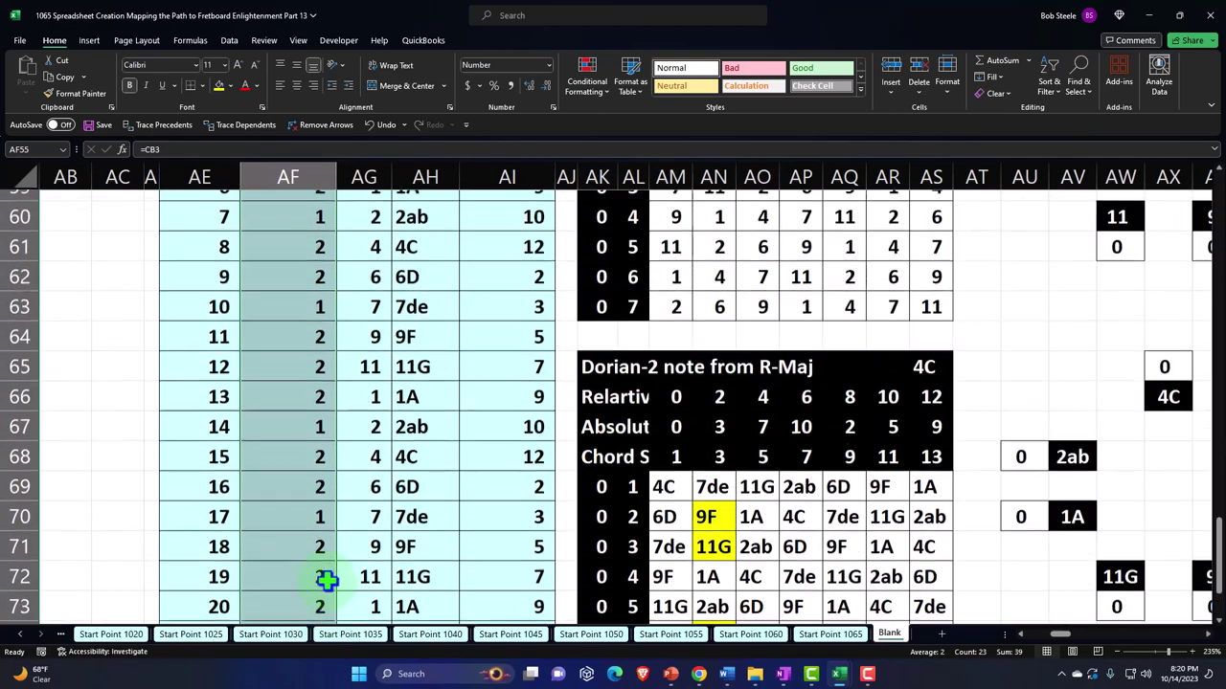
scroll(327, 580, up, 2)
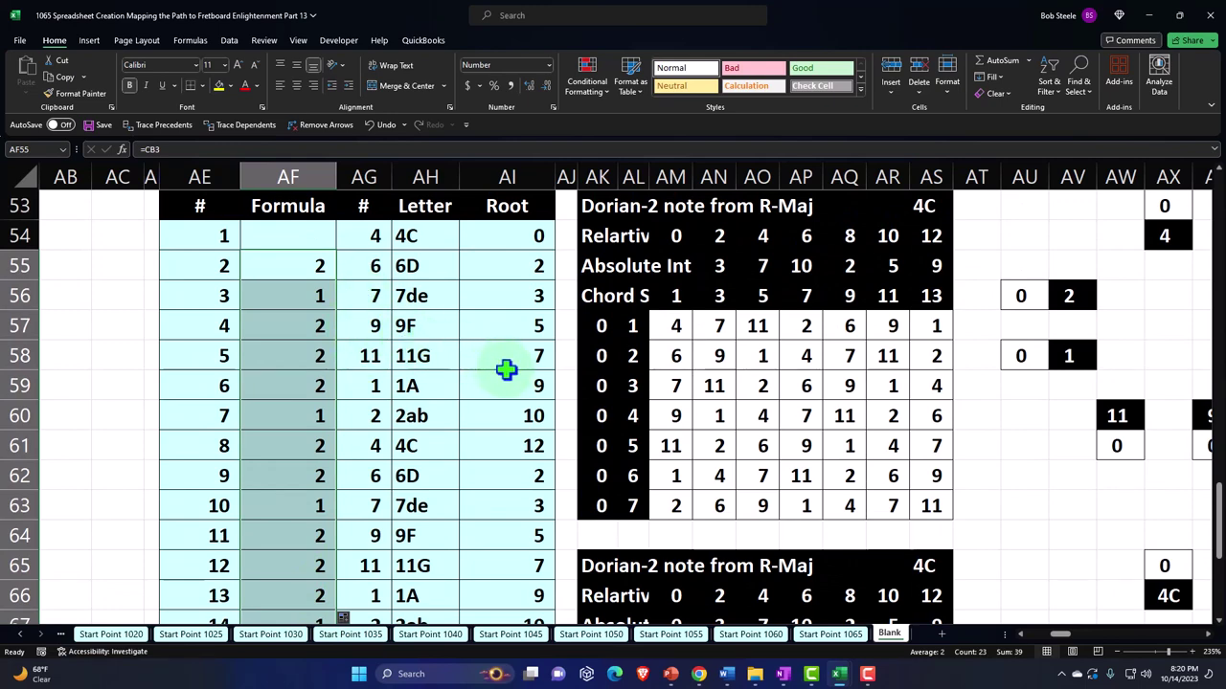
scroll(594, 426, up, 3)
scroll(589, 431, down, 2)
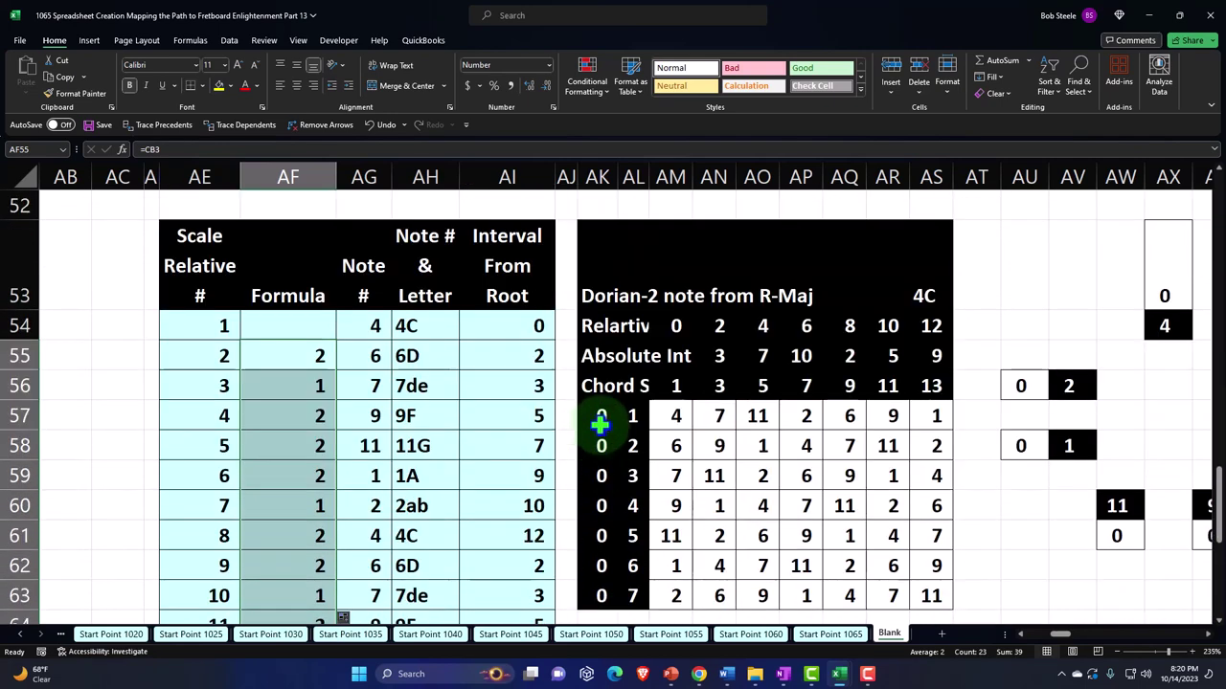
Step: Link the first Roman numeral of the pasted chord chart, AK57, to the Dorian chart with =CG5
click(599, 418)
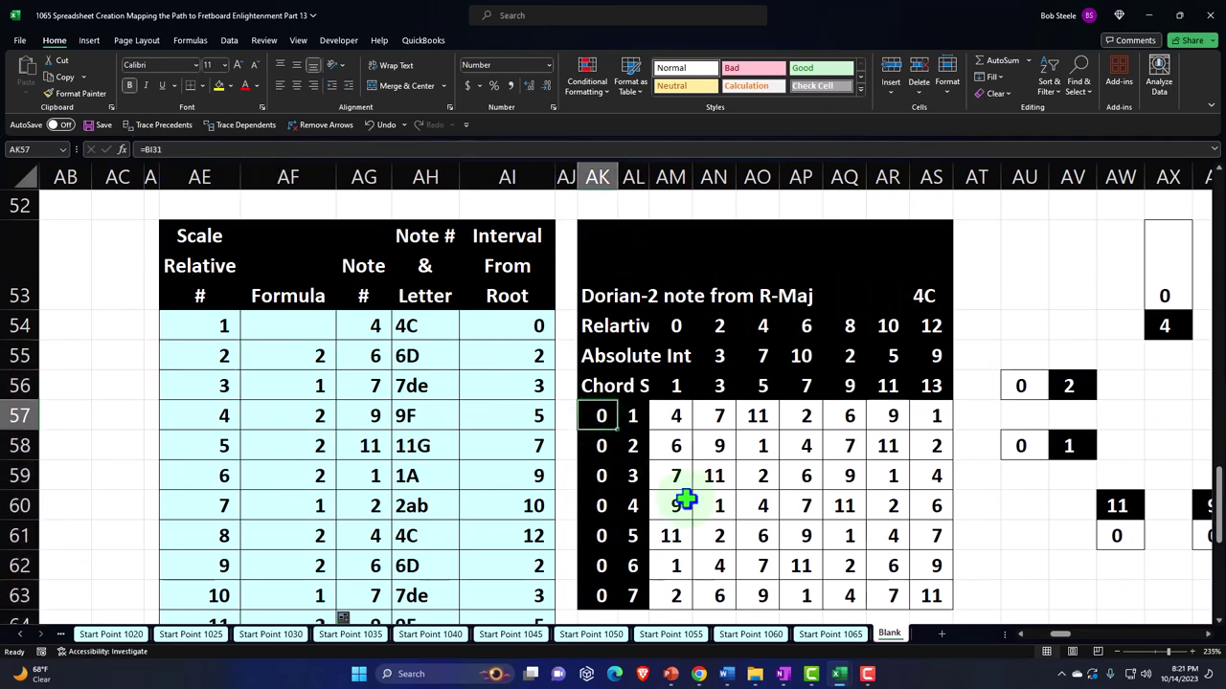
text(=)
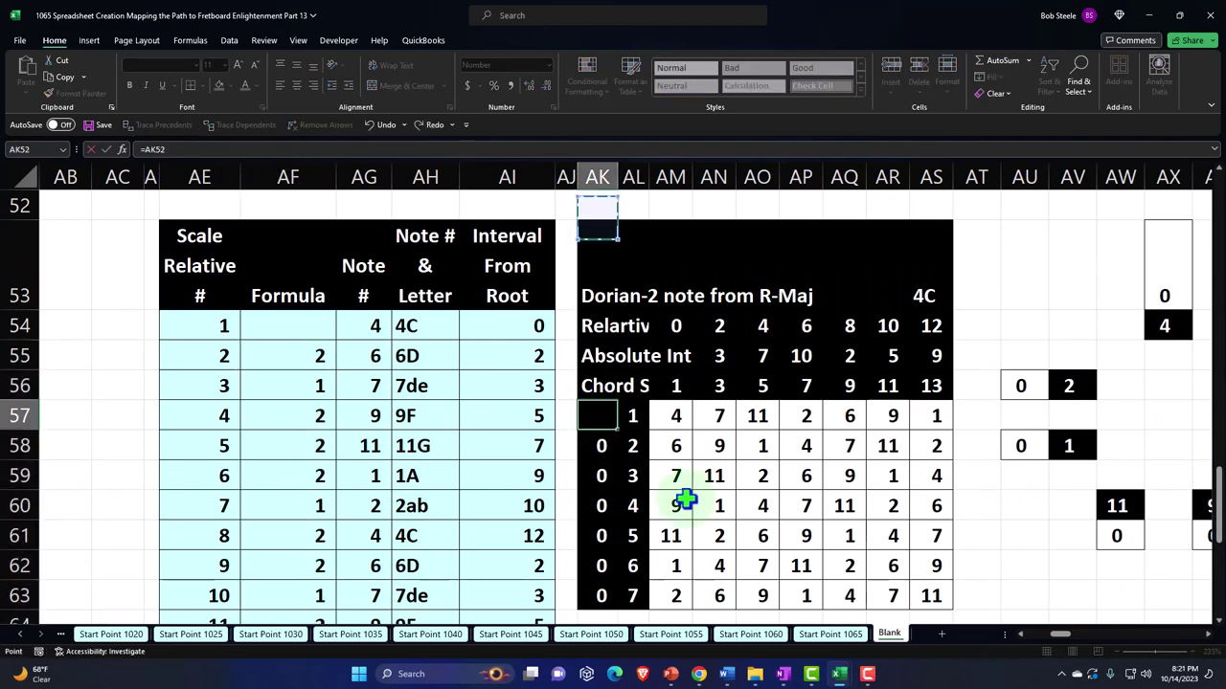
key(ctrl+Up)
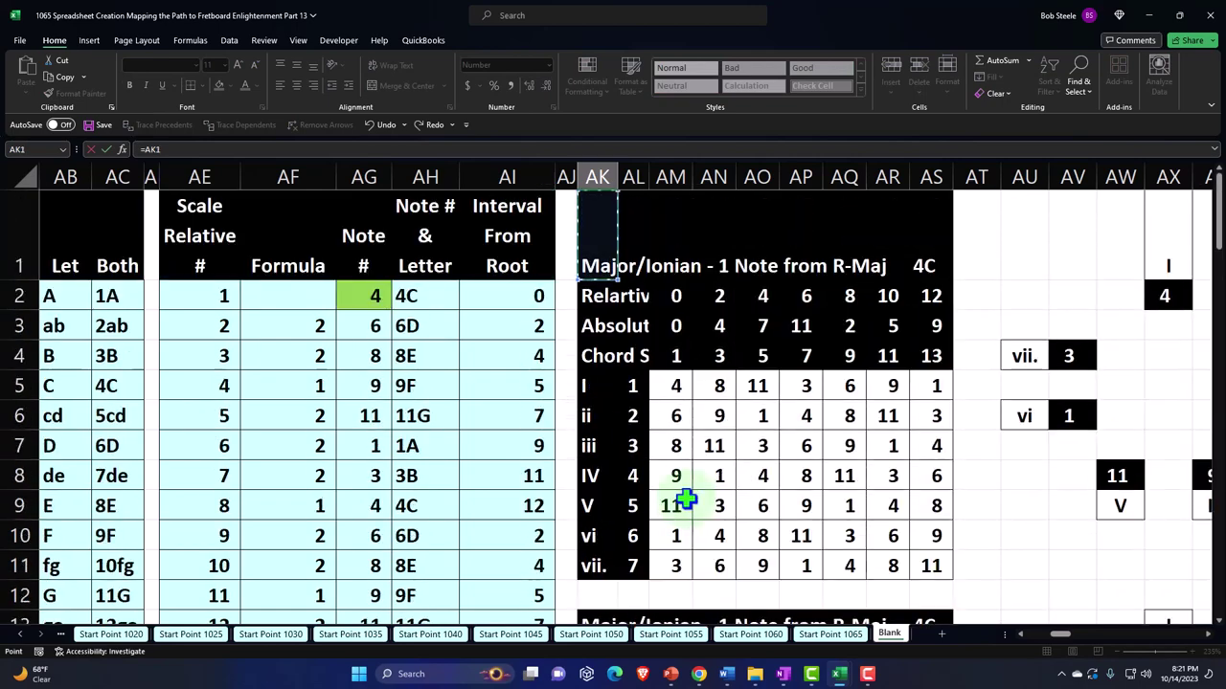
key(Right)
key(Right)
key(Right)
key(Right)
key(Right)
key(Right)
key(Right)
key(Right)
key(Right)
key(Right)
key(Right)
key(Right)
key(Right)
key(Right)
key(Right)
key(Right)
key(Right)
key(Right)
key(Right)
key(Right)
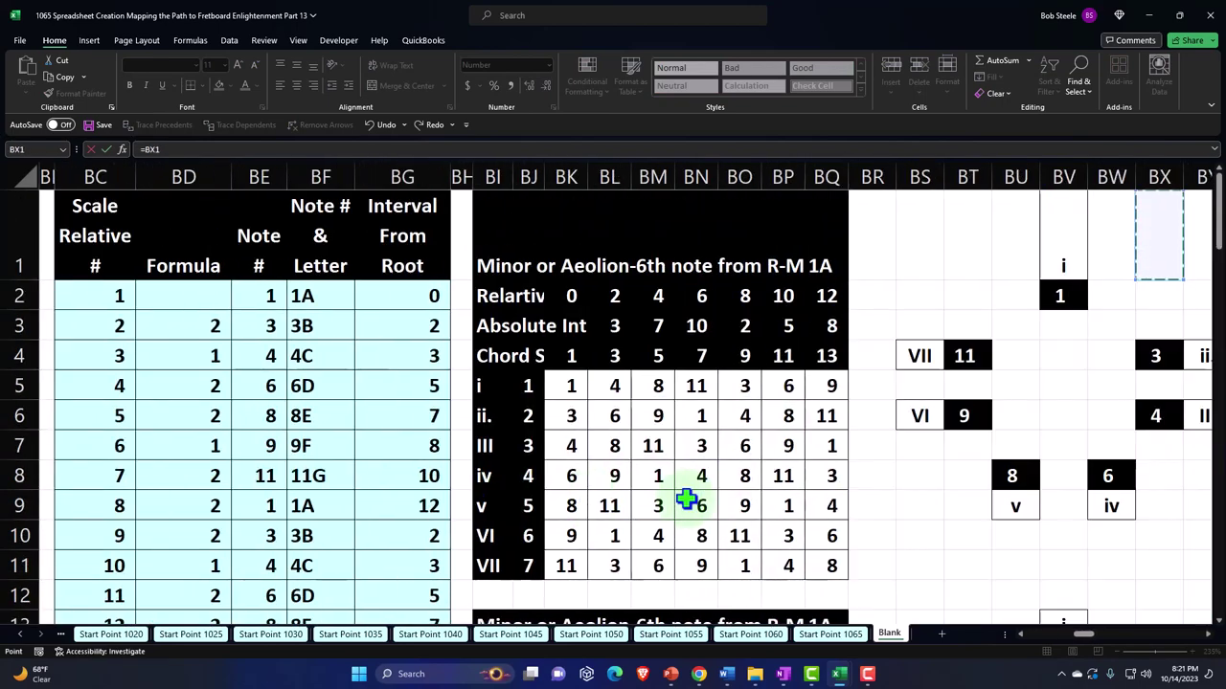
key(Right)
key(Right)
key(Right)
key(Right)
key(Right)
key(Right)
key(Right)
key(Right)
key(Right)
key(Right)
key(Right)
key(Right)
key(Right)
key(Right)
key(Right)
key(Right)
key(Down)
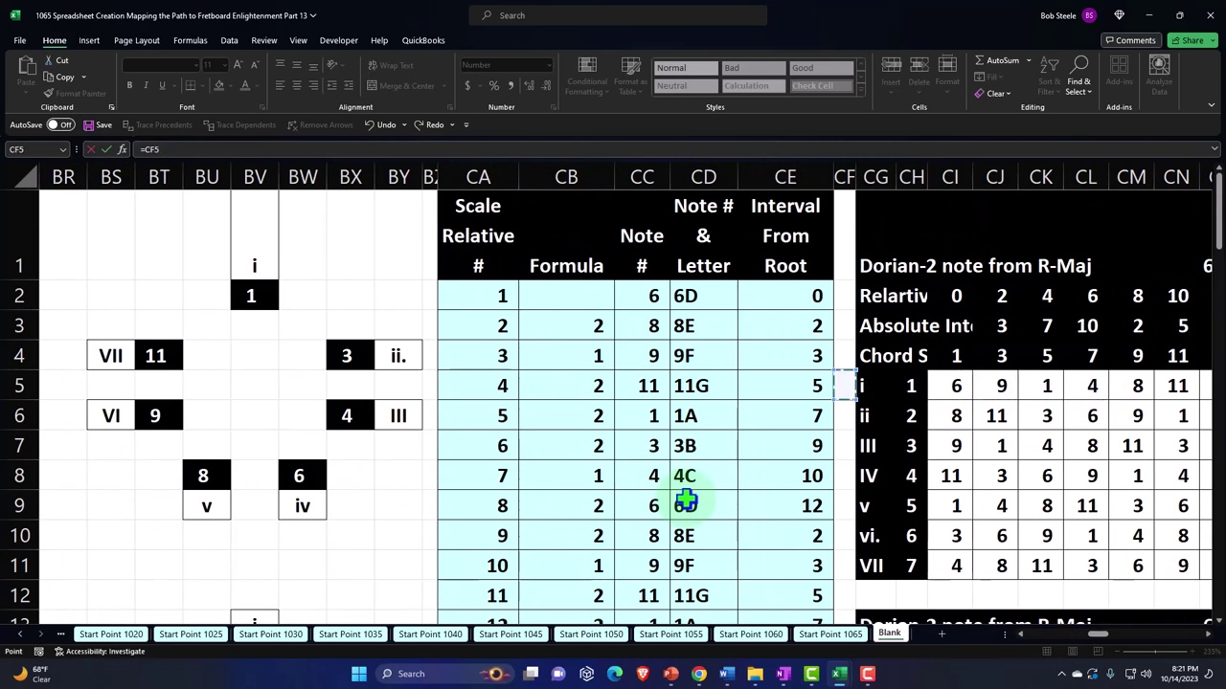
key(Return)
Step: Fill the AK57 Roman numeral link down through AK63 for all seven chord rows
key(Left)
key(Left)
key(Left)
key(Left)
key(Left)
key(Left)
key(Left)
key(Left)
key(Left)
key(Left)
key(Left)
key(Left)
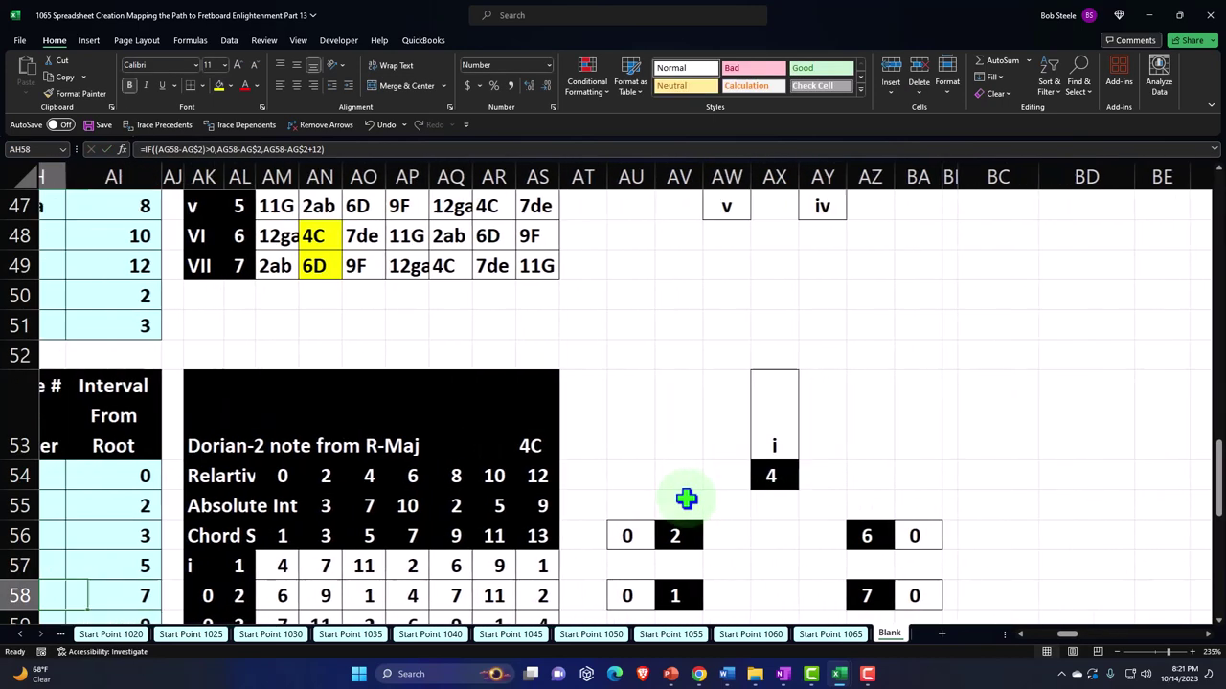
key(Down)
key(Down)
key(Down)
key(Down)
click(318, 307)
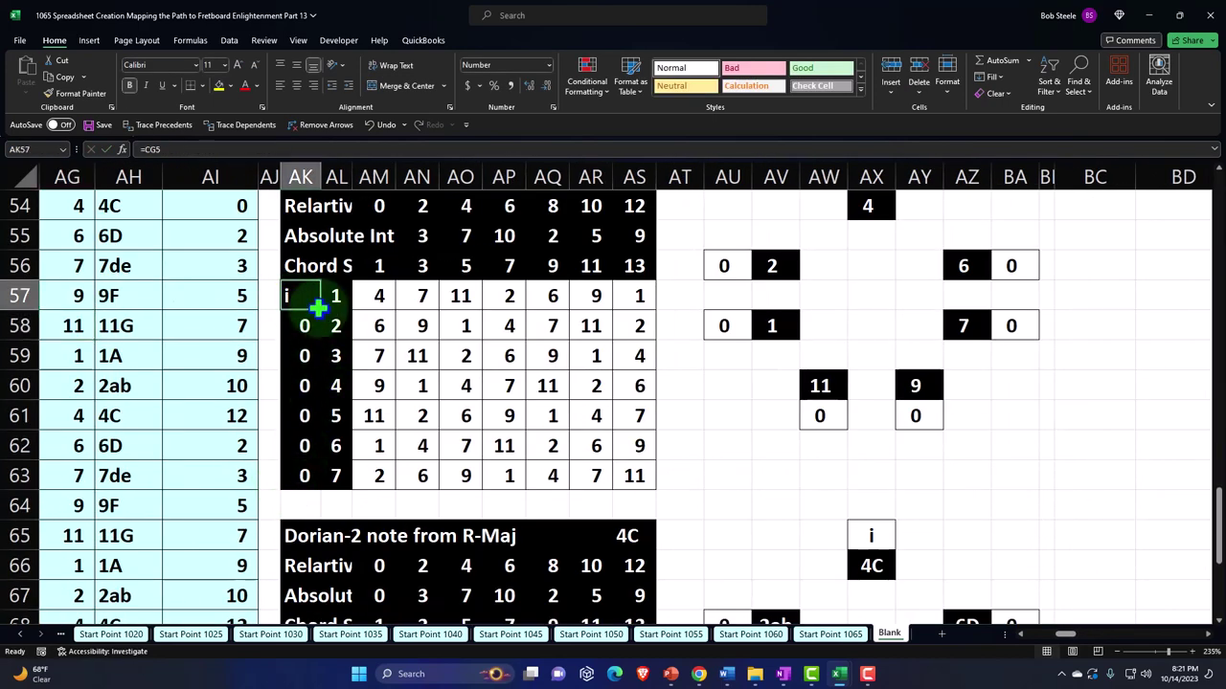
drag(322, 311, 314, 477)
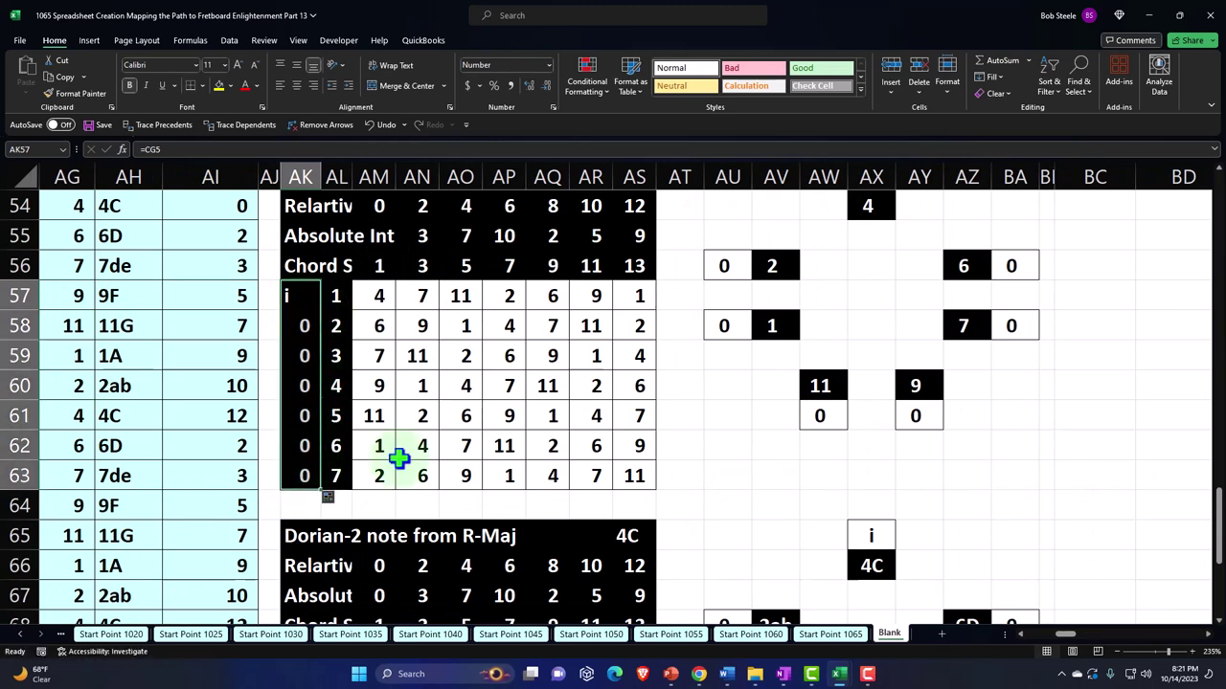
scroll(602, 438, down, 3)
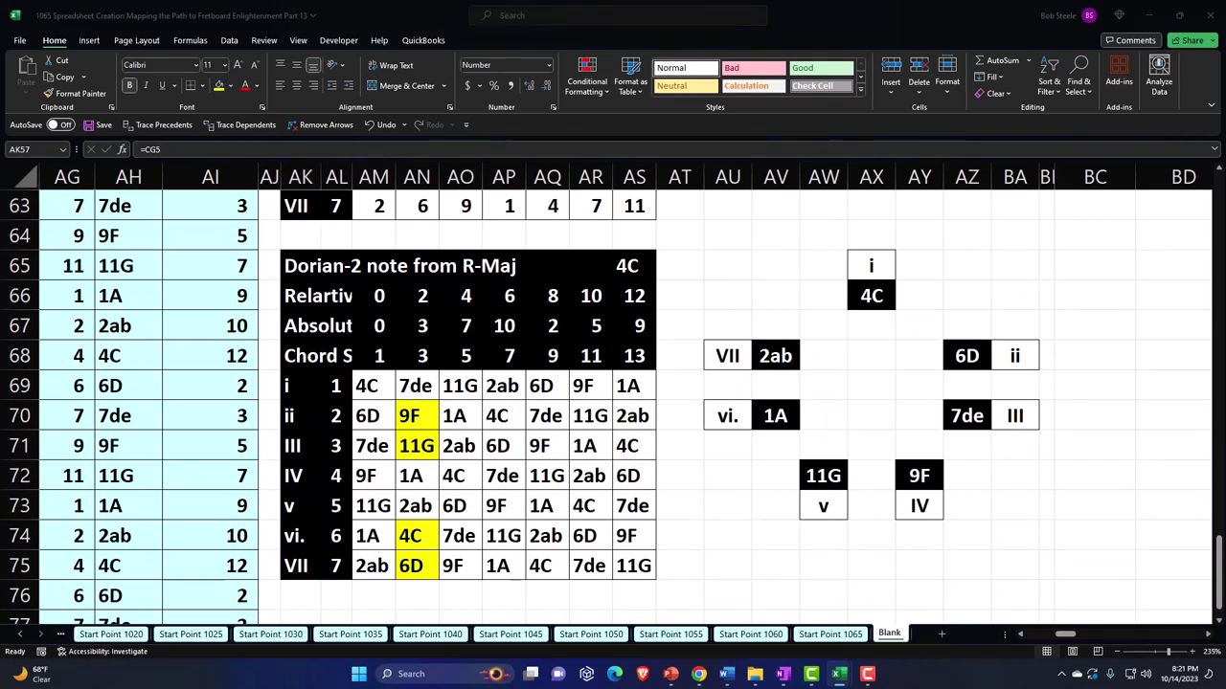
Step: Copy the whole same-root Dorian block, AE53:BA77, including its scale table, both chord charts and the circle diagrams
click(693, 246)
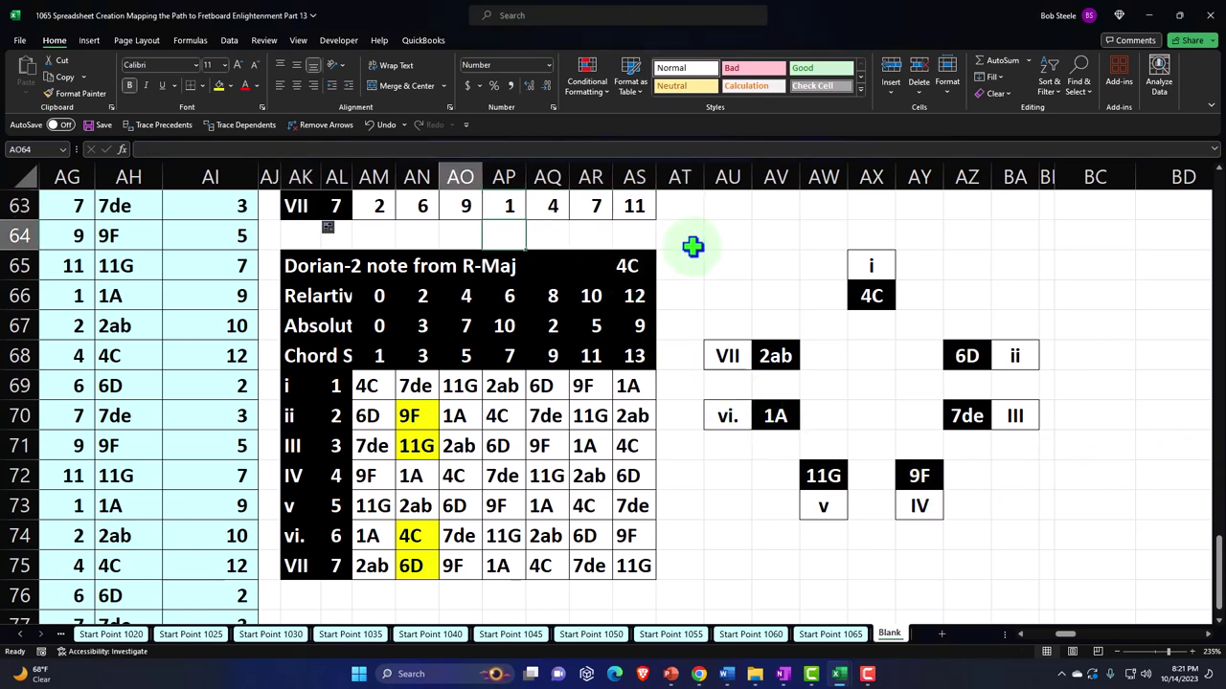
key(Left)
key(Left)
key(Left)
key(Left)
key(Left)
key(Left)
key(Left)
key(Left)
key(Left)
key(Left)
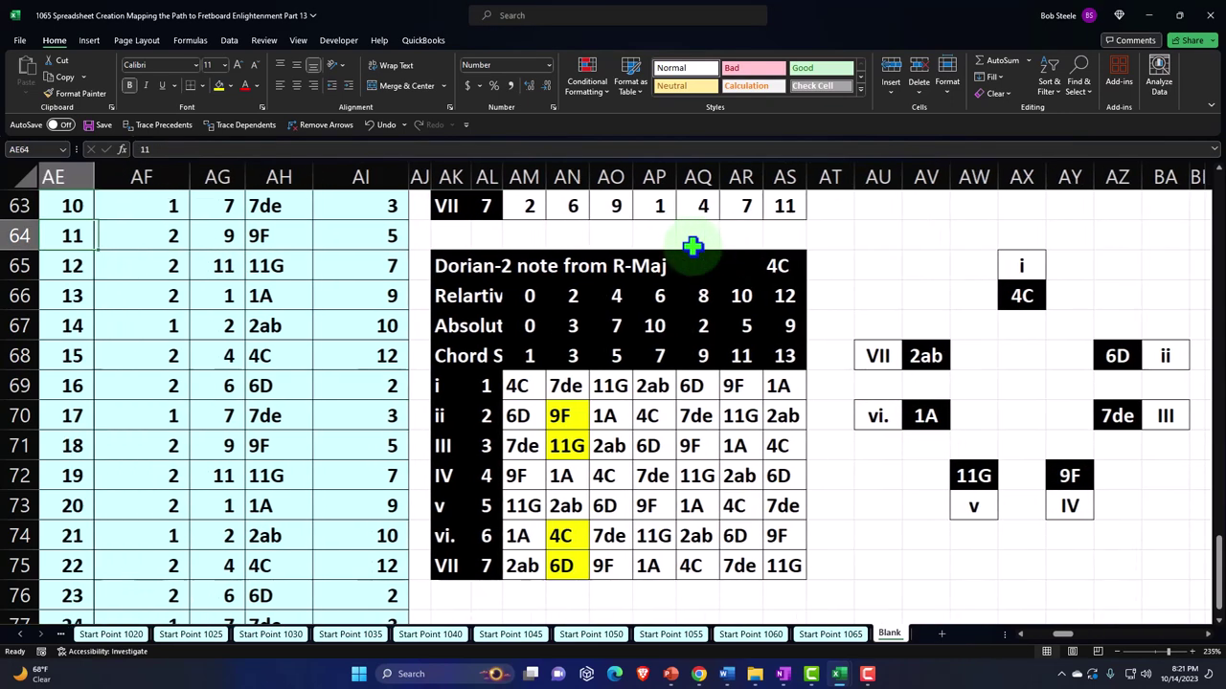
scroll(651, 397, up, 5)
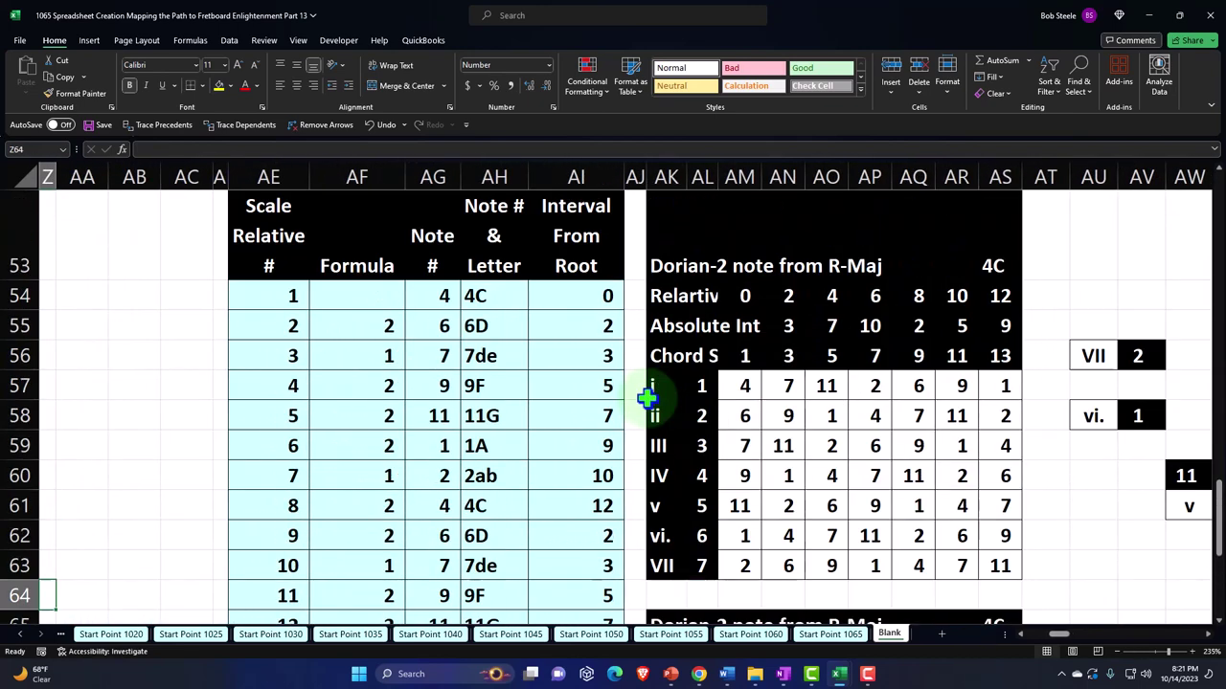
click(287, 393)
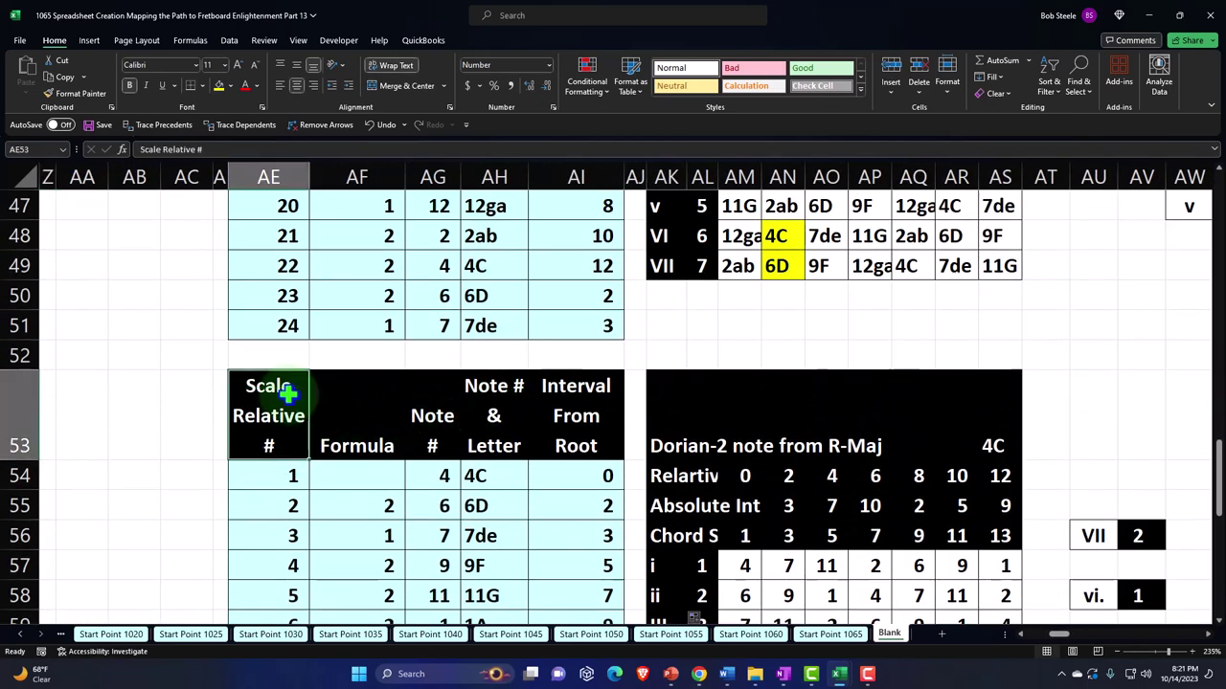
key(shift+Right)
key(shift+Right)
key(shift+Right)
key(shift+Right)
key(shift+Right)
key(shift+Right)
key(shift+Right)
key(shift+Right)
key(shift+Right)
key(shift+Right)
key(shift+Right)
key(shift+Right)
key(shift+Right)
key(shift+Right)
key(shift+Right)
key(shift+Right)
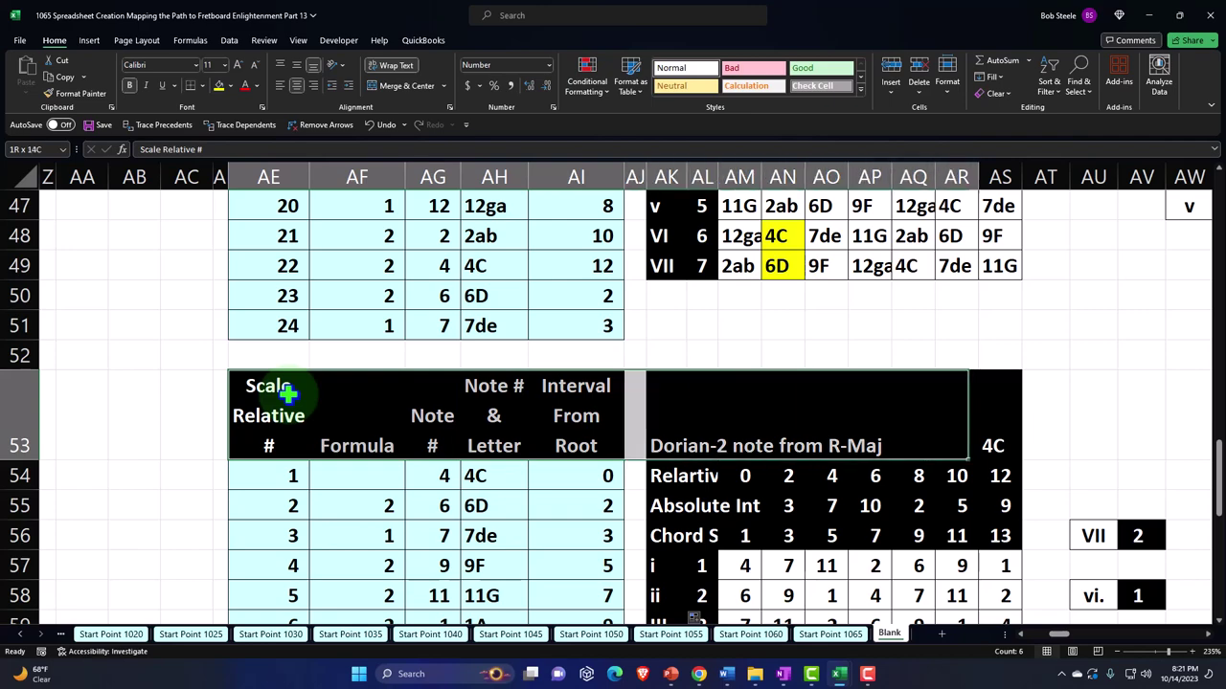
key(shift+Right)
key(shift+Right)
key(shift+Right)
key(shift+Right)
key(shift+Right)
key(shift+Right)
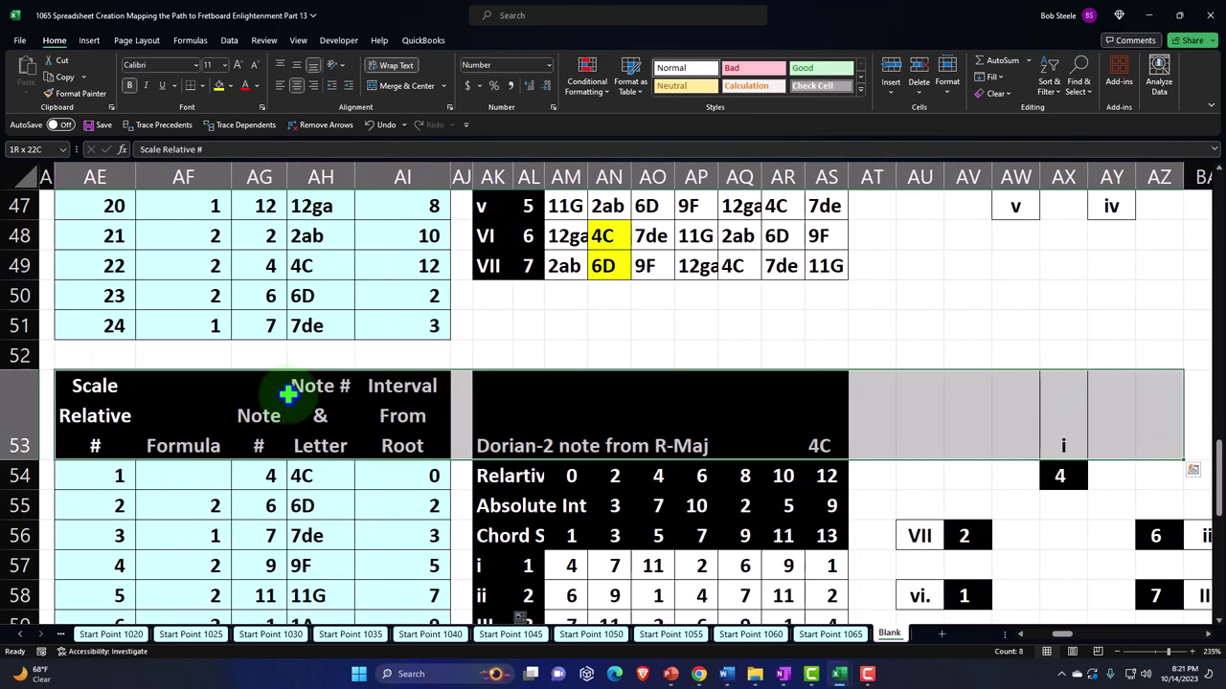
key(shift+Down)
key(shift+Down)
key(shift+Down)
key(shift+Down)
key(shift+Down)
key(shift+Down)
key(shift+Down)
key(shift+Down)
key(shift+Down)
key(shift+Down)
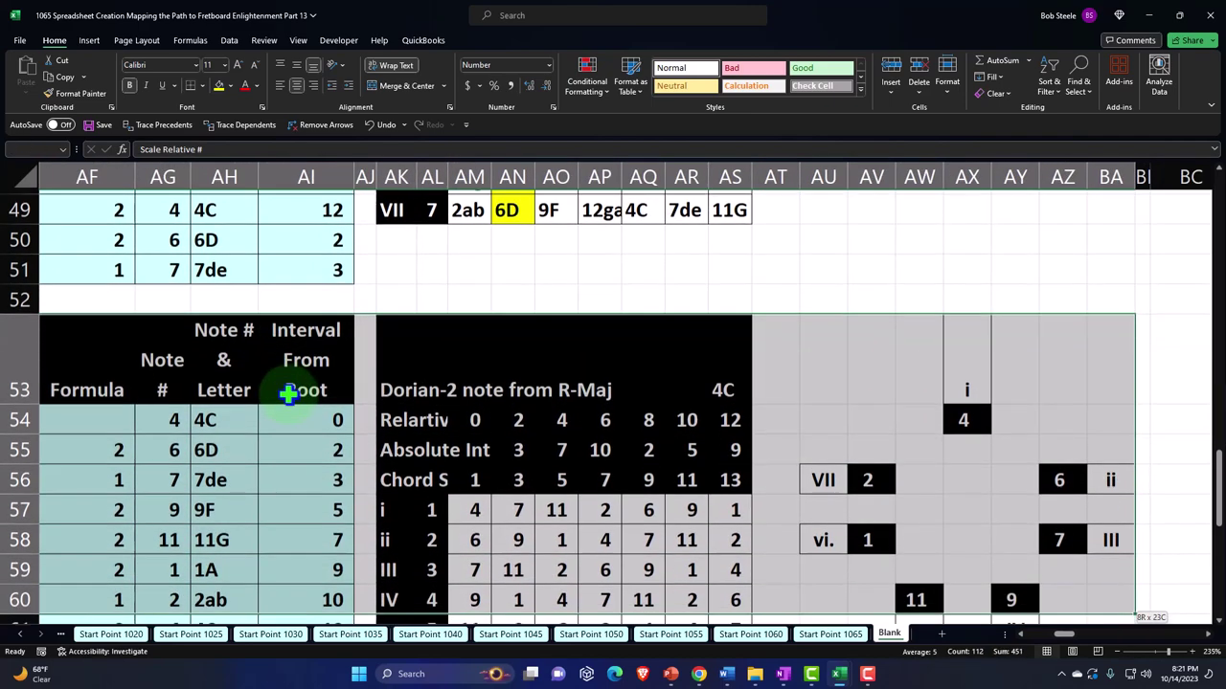
key(shift+Down)
key(shift+Down)
key(shift+Down)
key(shift+Down)
key(shift+Down)
key(shift+Down)
key(shift+Down)
key(shift+Down)
key(shift+Down)
key(shift+Down)
key(shift+Down)
key(shift+Down)
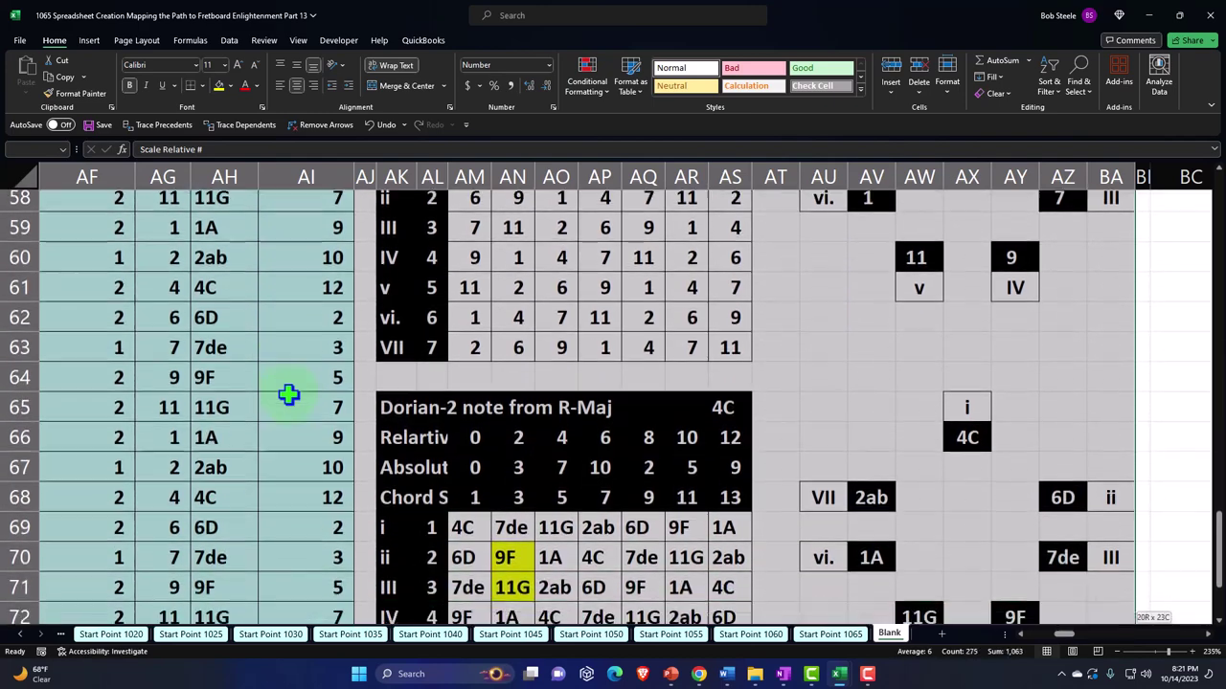
key(shift+Down)
key(shift+Down)
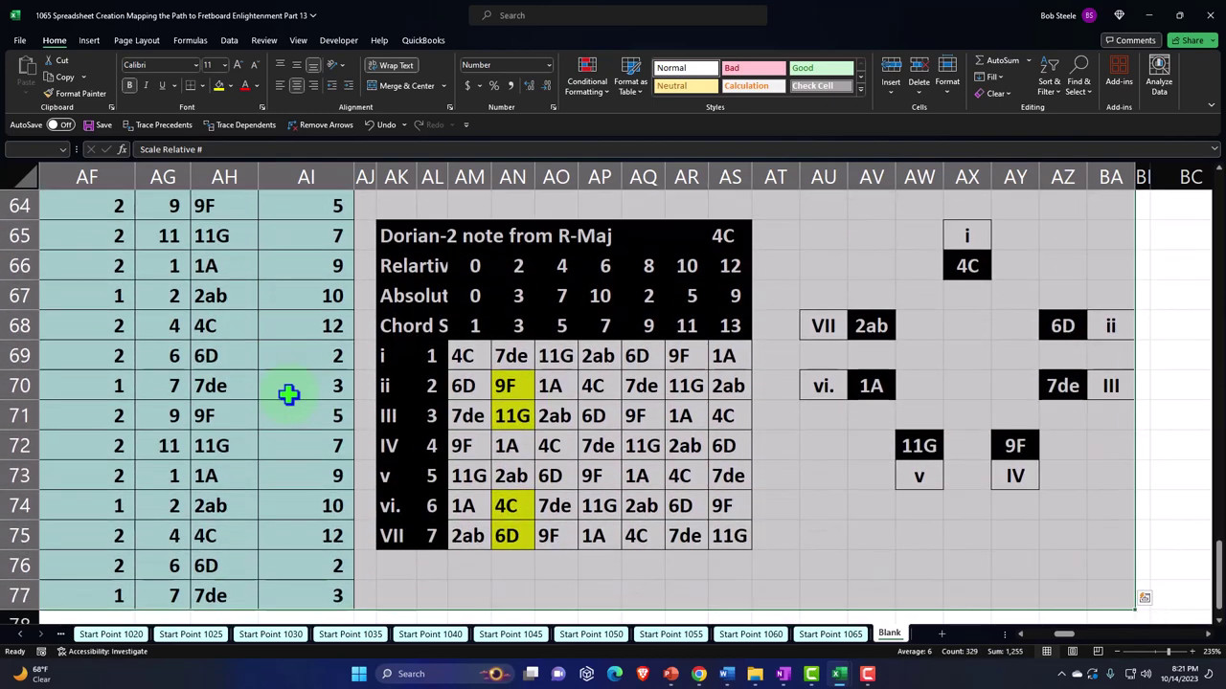
key(ctrl+c)
Step: Paste the copied block at AE79, leaving one empty row below the Dorian block
scroll(121, 479, down, 2)
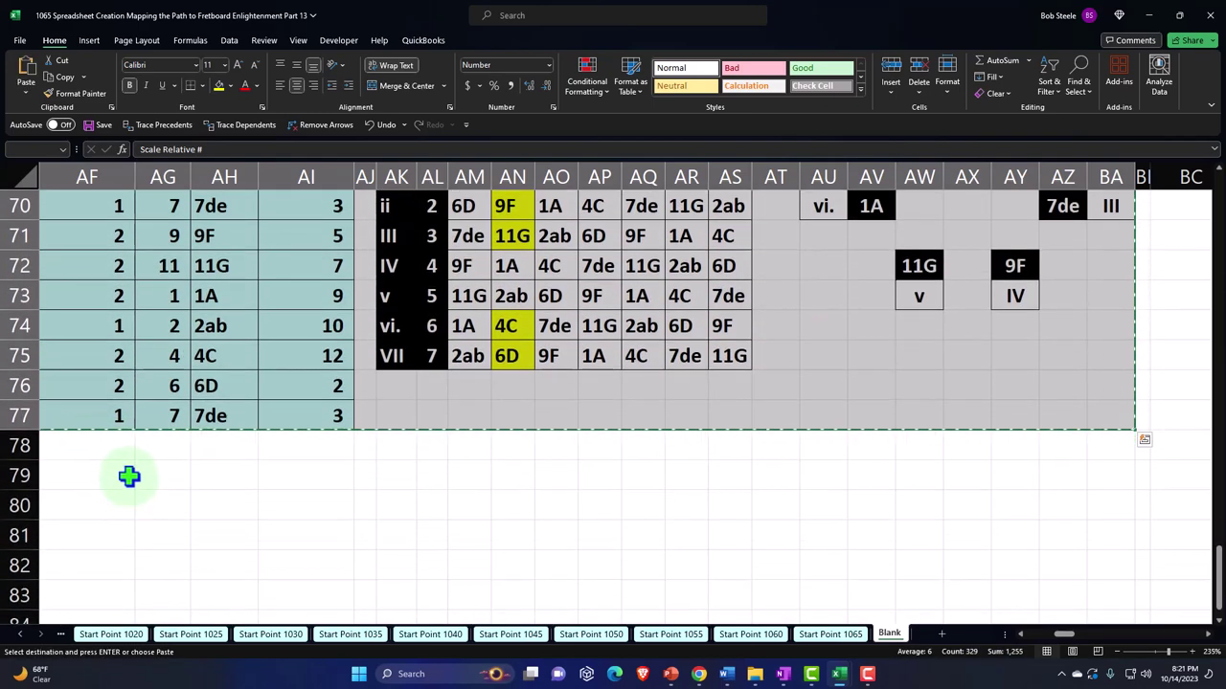
click(129, 476)
key(Left)
key(Left)
key(Left)
click(128, 476)
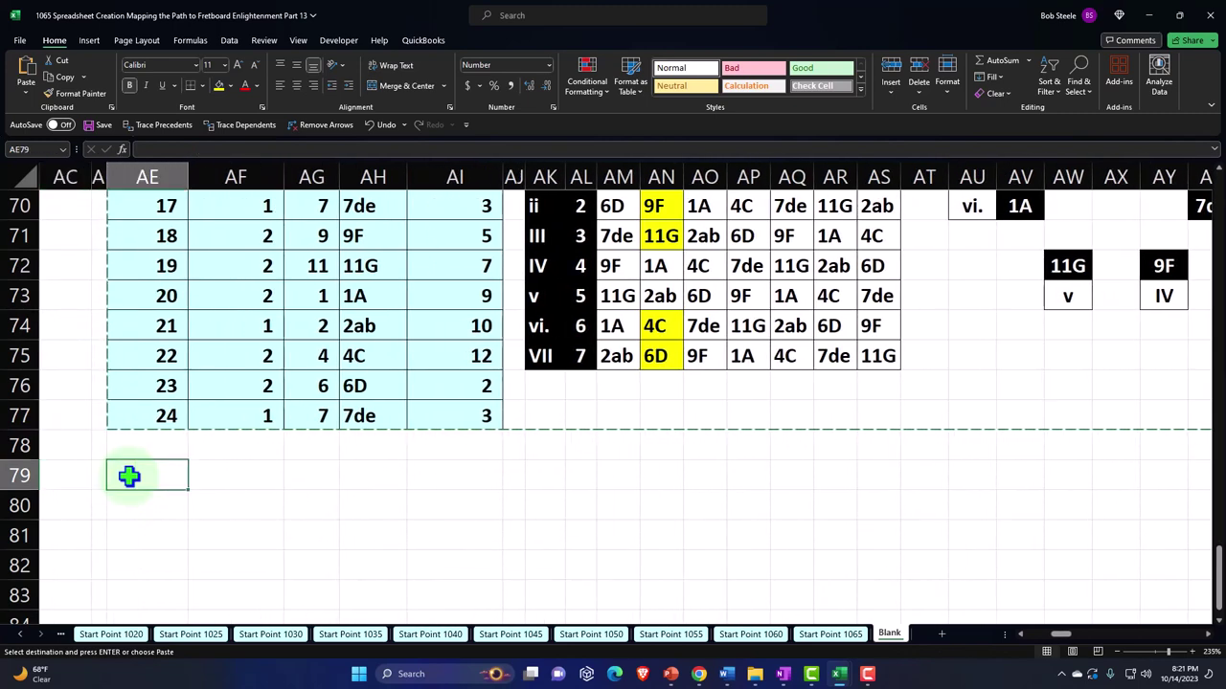
key(ctrl+v)
Step: Link the title cell AK79 of the pasted block to the title of the Phrygian-3 chart in row 1
key(Down)
key(Right)
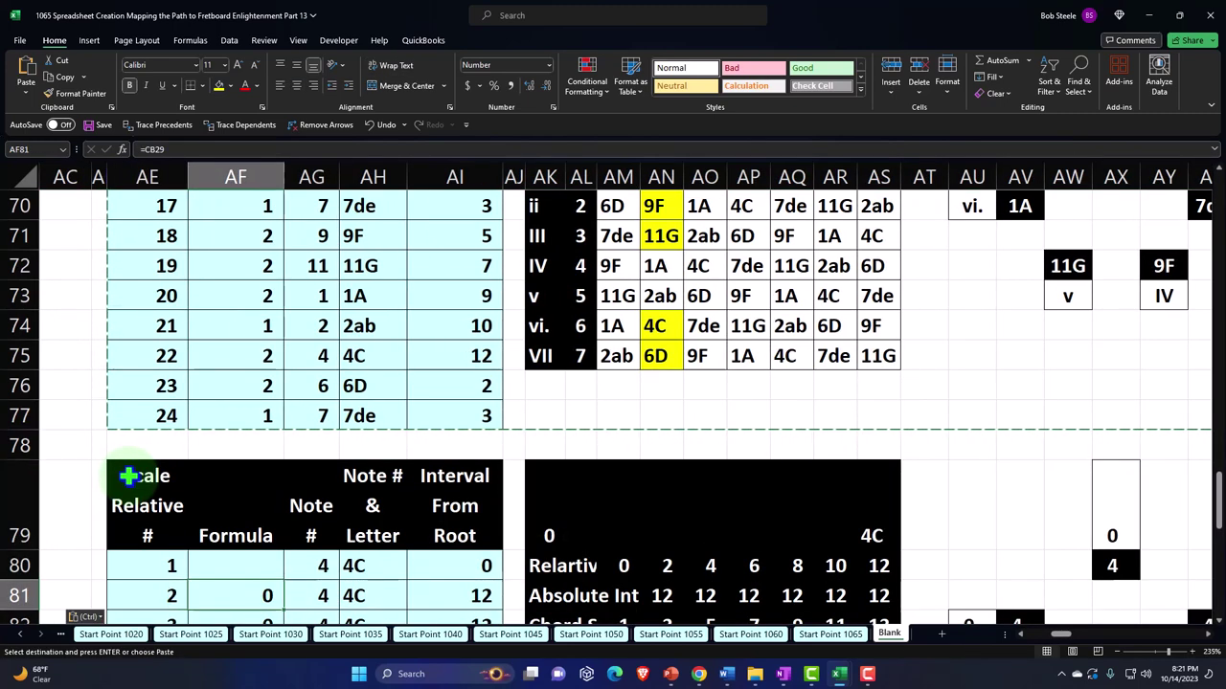
key(Right)
key(Left)
key(Right)
key(Right)
key(Right)
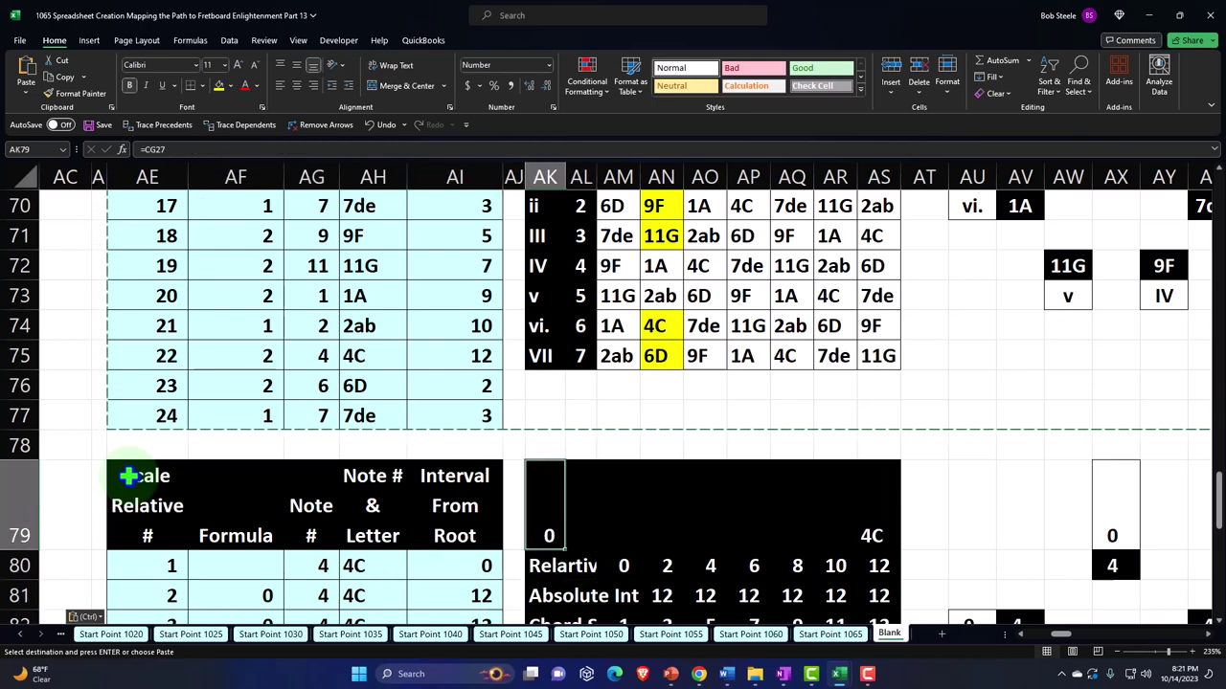
text(=)
key(Up)
key(Up)
key(Up)
key(Up)
key(Up)
key(Up)
key(Up)
key(Up)
key(Up)
key(Up)
key(Up)
key(Up)
key(Up)
key(Up)
key(Up)
key(Up)
key(Up)
key(Up)
key(Up)
key(Up)
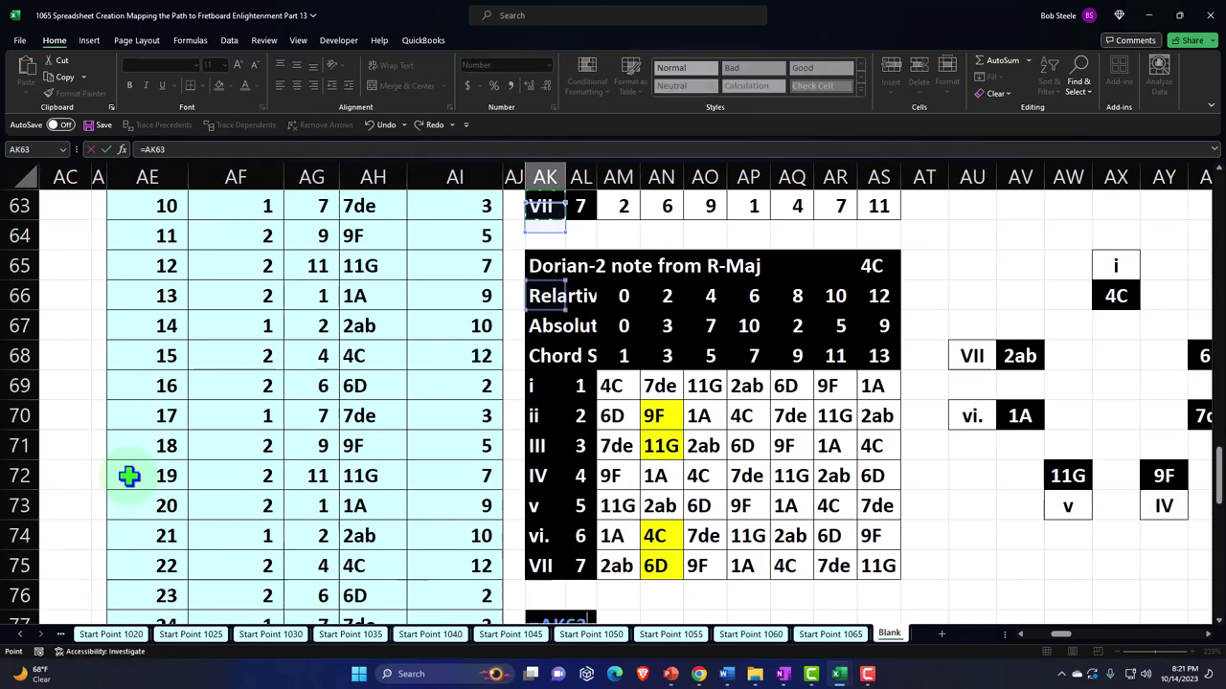
key(Up)
key(Up)
key(Up)
key(Up)
key(Up)
key(Up)
key(Up)
key(Up)
key(Up)
key(Up)
key(Up)
key(Up)
key(Up)
key(Up)
key(Up)
key(Up)
key(Up)
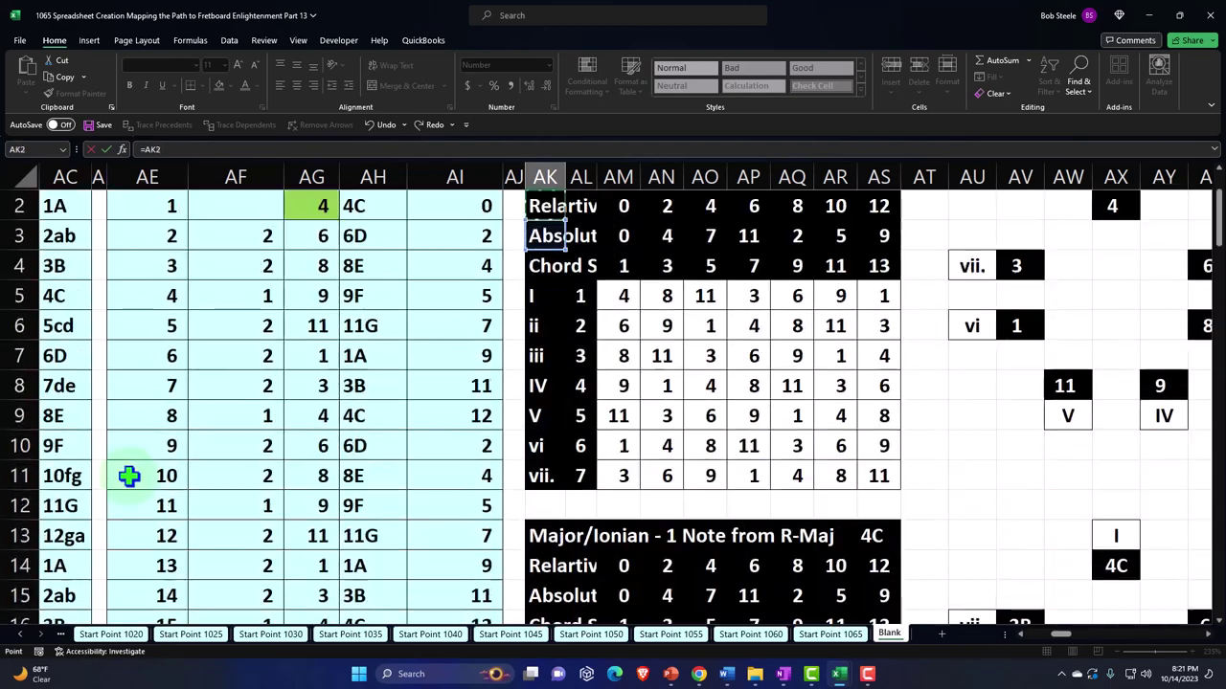
key(Right)
key(Right)
key(Right)
key(Right)
key(Right)
key(Right)
key(Right)
key(Right)
key(Right)
key(Right)
key(Right)
key(Right)
key(Right)
key(Right)
key(Right)
key(Right)
key(Right)
key(Right)
key(Right)
key(Right)
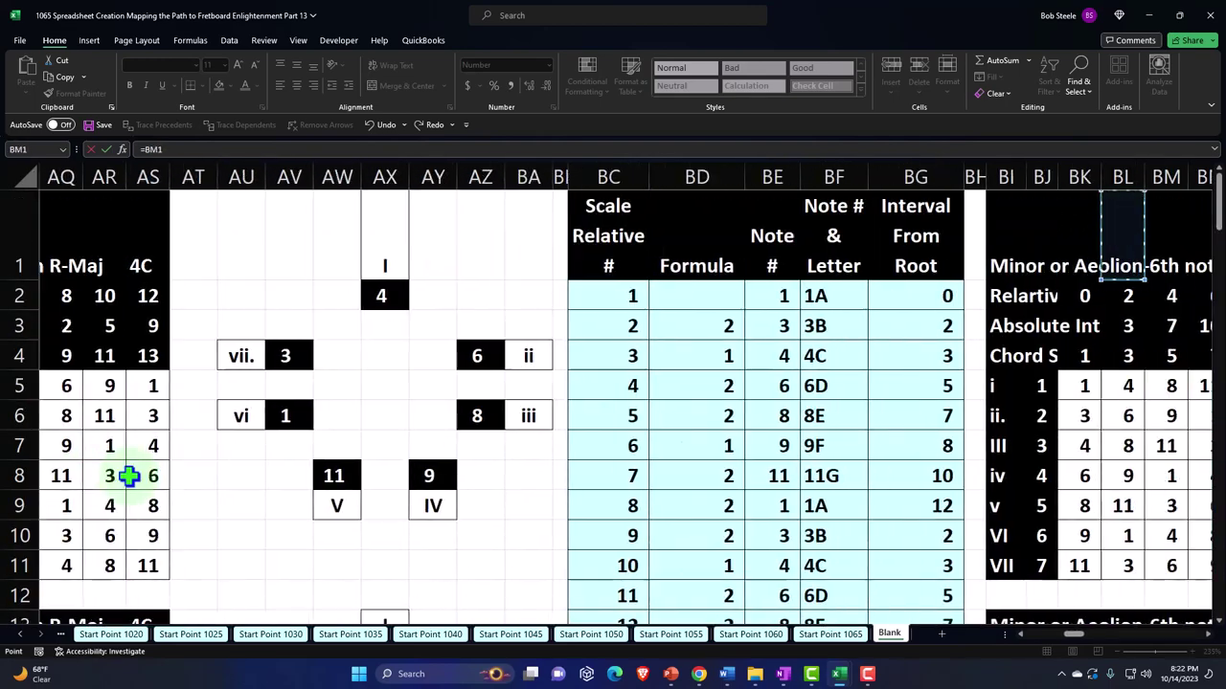
key(Right)
key(Right)
key(Right)
key(Right)
key(Right)
key(Right)
key(Right)
key(Right)
key(Right)
key(Right)
key(Right)
key(Right)
key(Right)
key(Right)
key(Right)
key(Right)
key(Right)
key(Right)
key(Right)
key(Right)
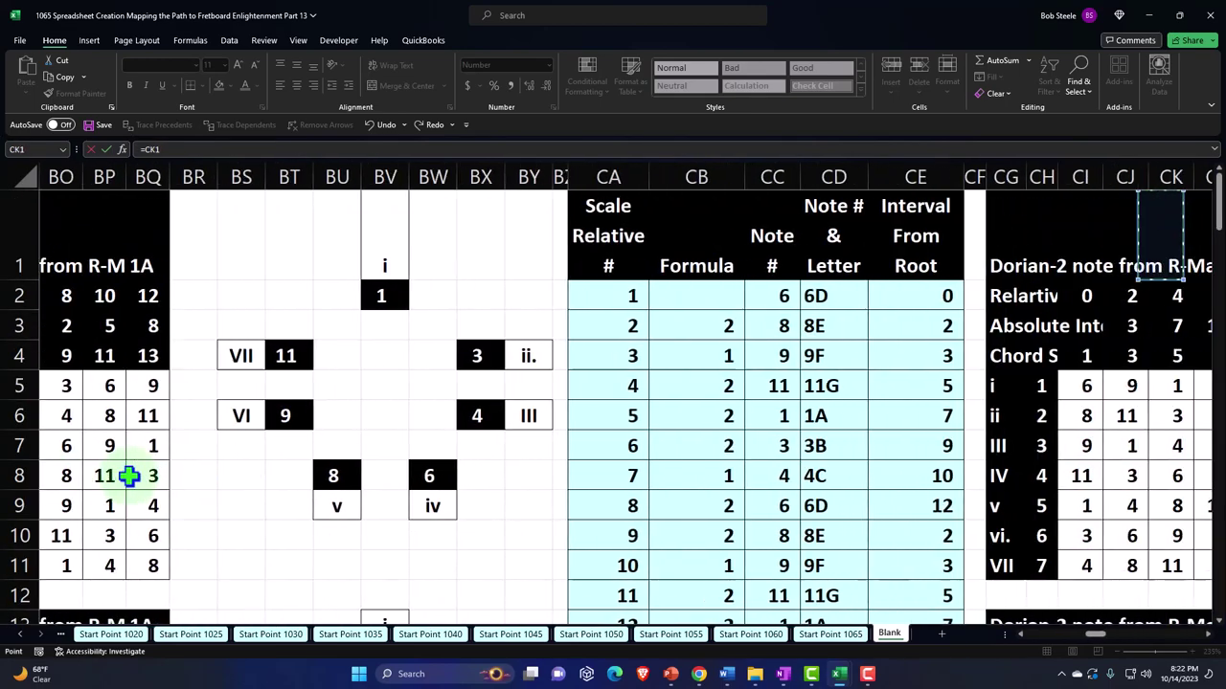
key(Right)
key(Right)
key(Right)
key(Right)
key(Right)
key(Right)
key(Right)
key(Right)
key(Right)
key(Right)
key(Right)
key(Right)
key(Right)
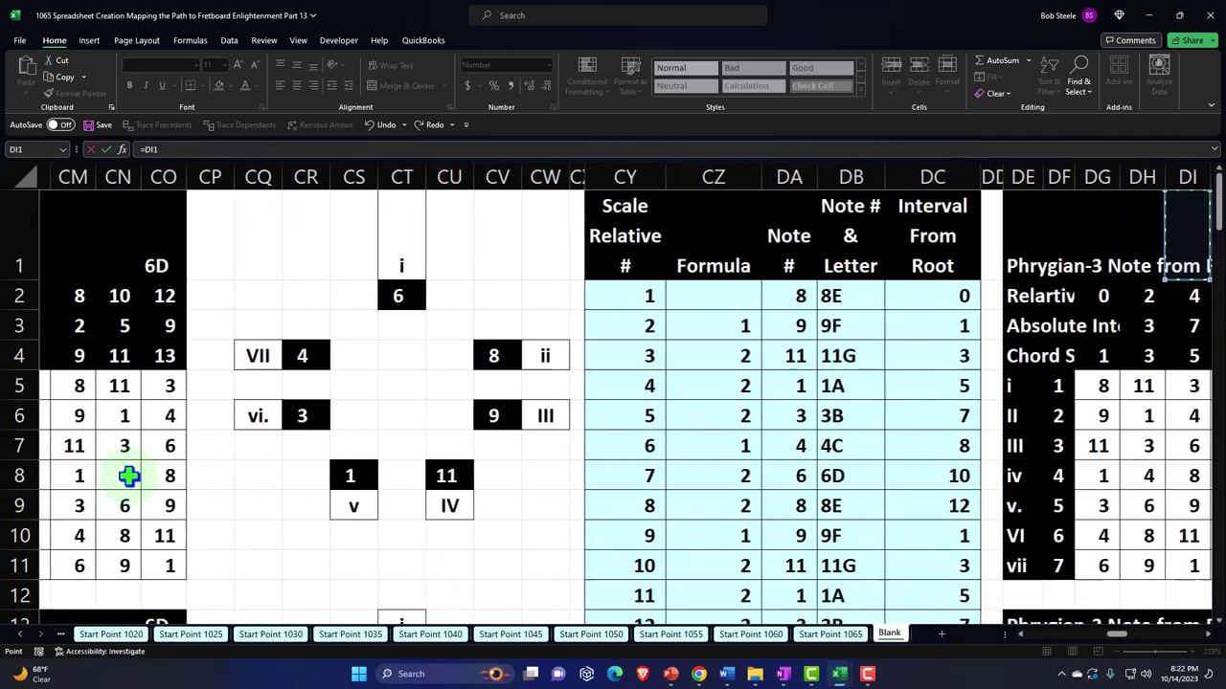
key(Return)
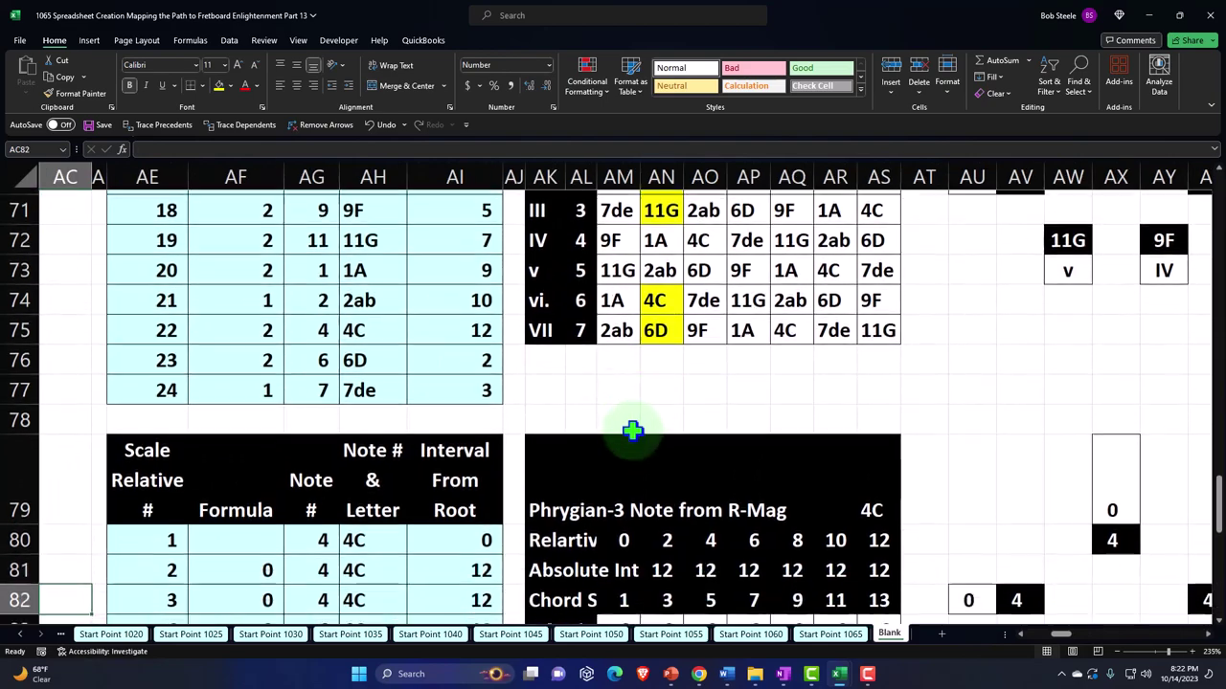
Step: Link formula cell AF81 of the pasted block to CZ3, the first step interval in the Phrygian-3 scale table
text(=)
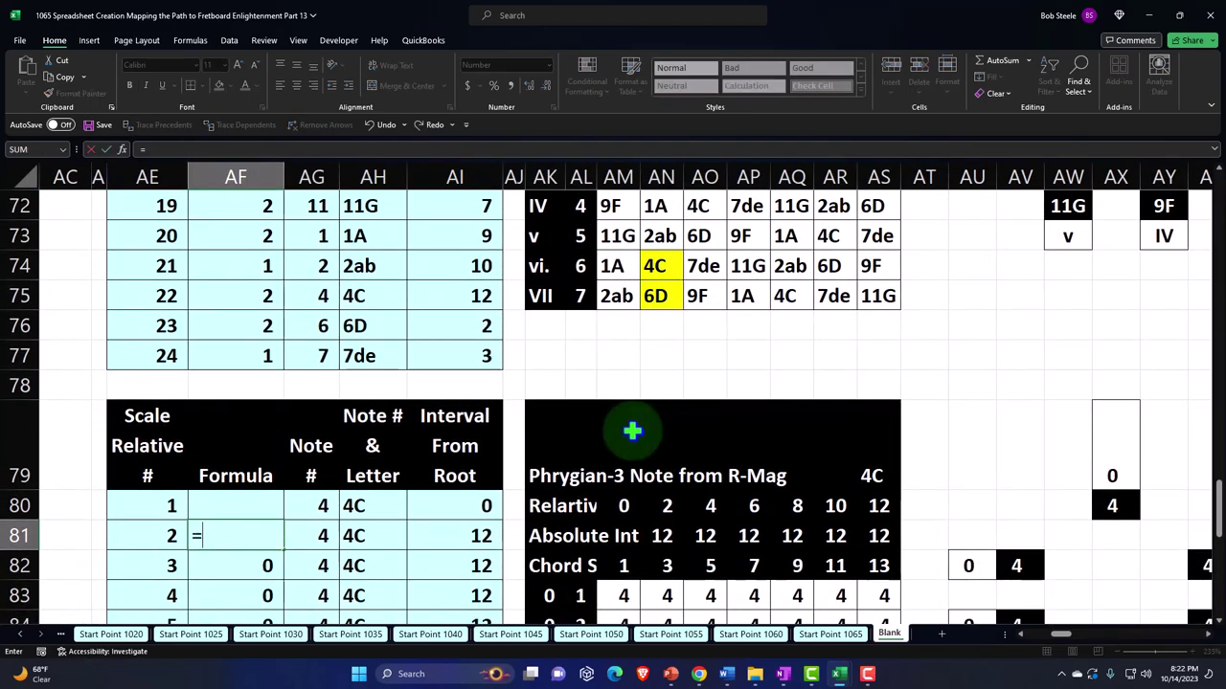
key(Up)
key(Up)
key(Up)
key(Up)
key(Up)
key(Up)
key(Up)
key(Up)
key(Up)
key(Up)
key(Up)
key(Up)
key(Up)
key(Up)
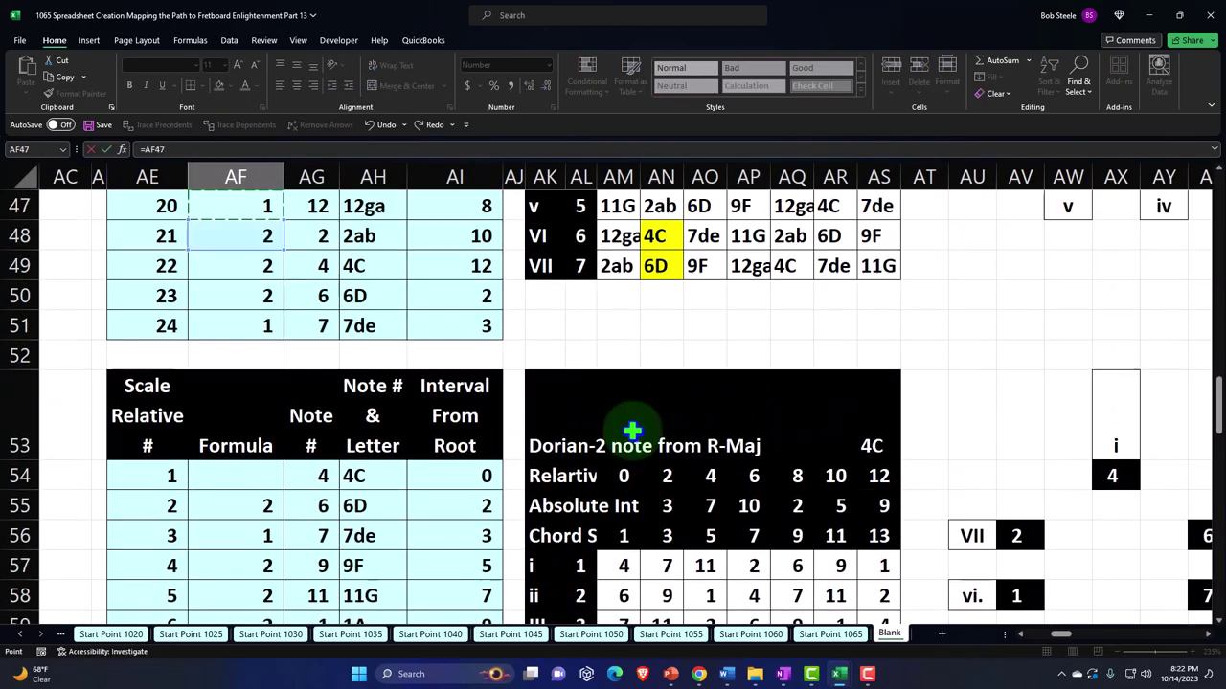
key(Up)
key(Up)
key(Up)
key(Up)
key(Up)
key(Up)
key(Up)
key(Up)
key(Up)
key(Up)
key(Up)
key(Up)
key(Up)
key(Up)
key(Up)
key(Up)
key(Up)
key(Up)
key(Up)
key(Up)
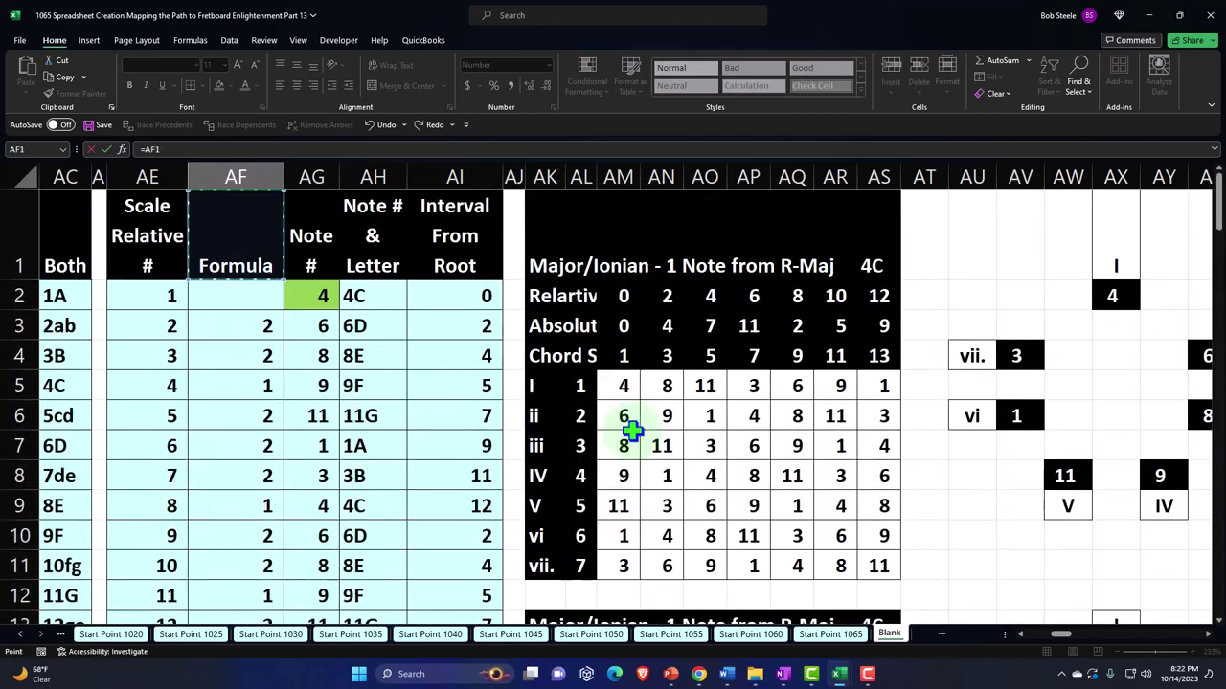
key(Right)
key(Right)
key(Right)
key(Right)
key(Right)
key(Right)
key(Right)
key(Right)
key(Right)
key(Right)
key(Right)
key(Right)
key(Right)
key(Right)
key(Right)
key(Right)
key(Right)
key(Right)
key(Right)
key(Right)
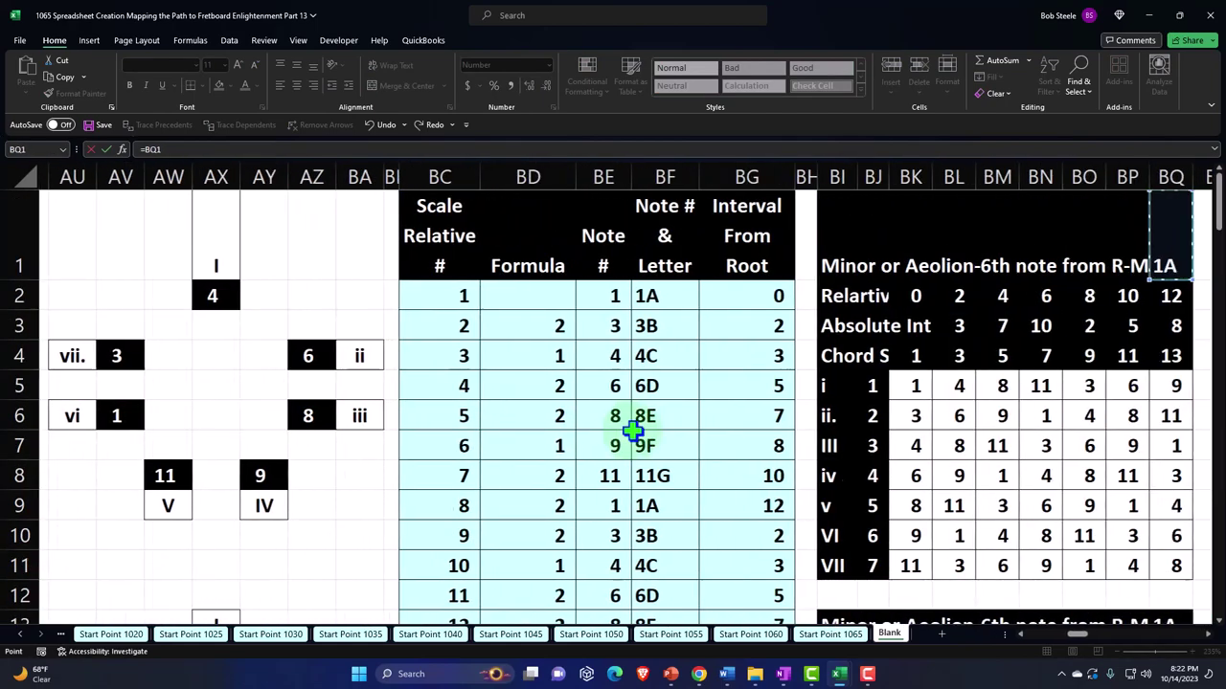
key(Right)
key(Right)
key(Right)
key(Right)
key(Right)
key(Right)
key(Right)
key(Right)
key(Right)
key(Right)
key(Right)
key(Right)
key(Right)
key(Right)
key(Right)
key(Right)
key(Right)
key(Right)
key(Right)
key(Right)
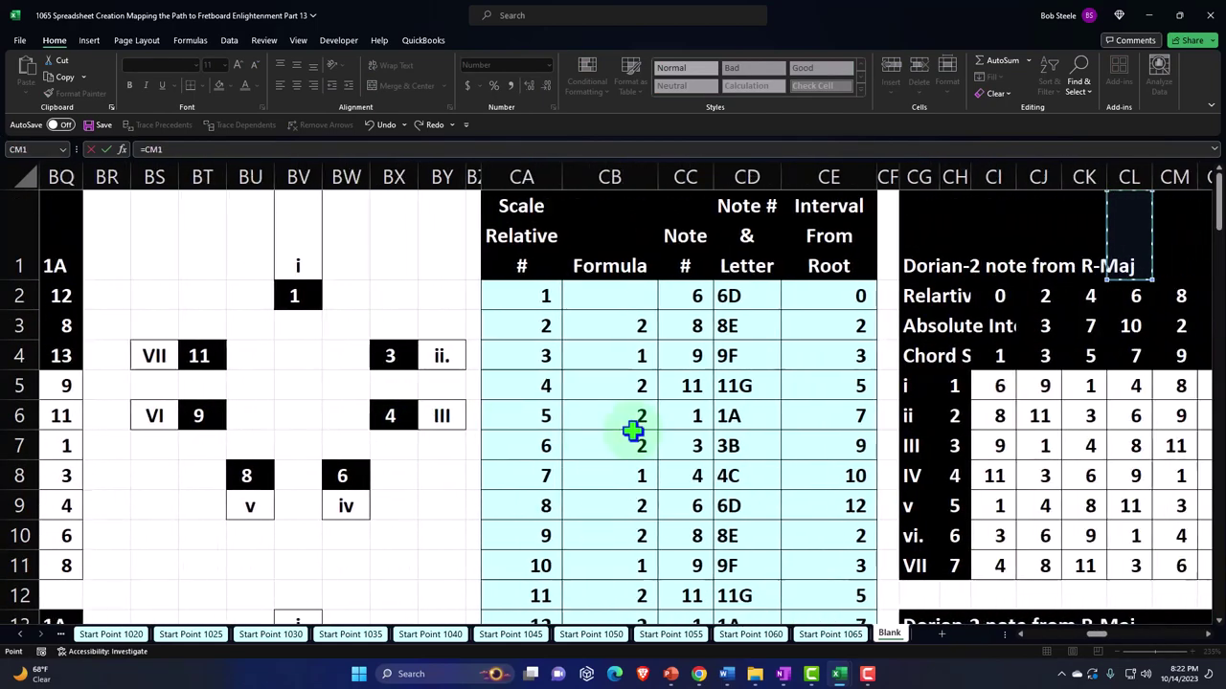
key(Right)
key(Right)
key(Right)
key(Right)
key(Right)
key(Right)
key(Right)
key(Right)
key(Right)
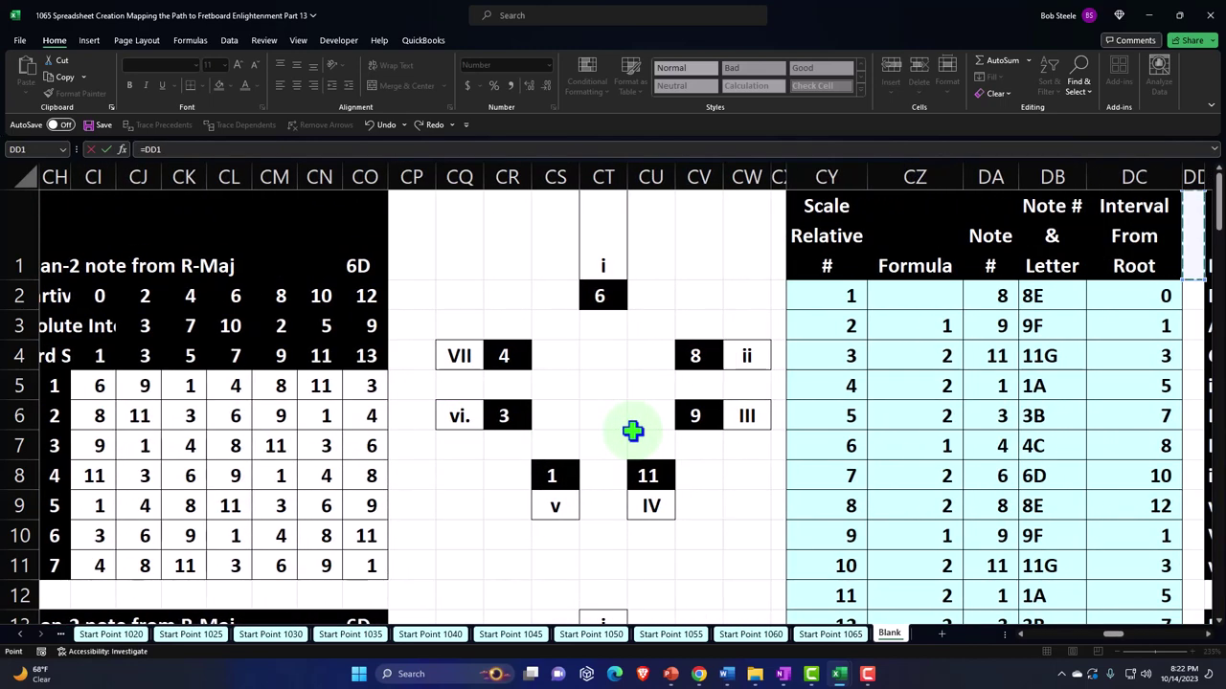
key(Left)
key(Left)
key(Left)
key(Left)
key(Left)
key(Left)
key(Left)
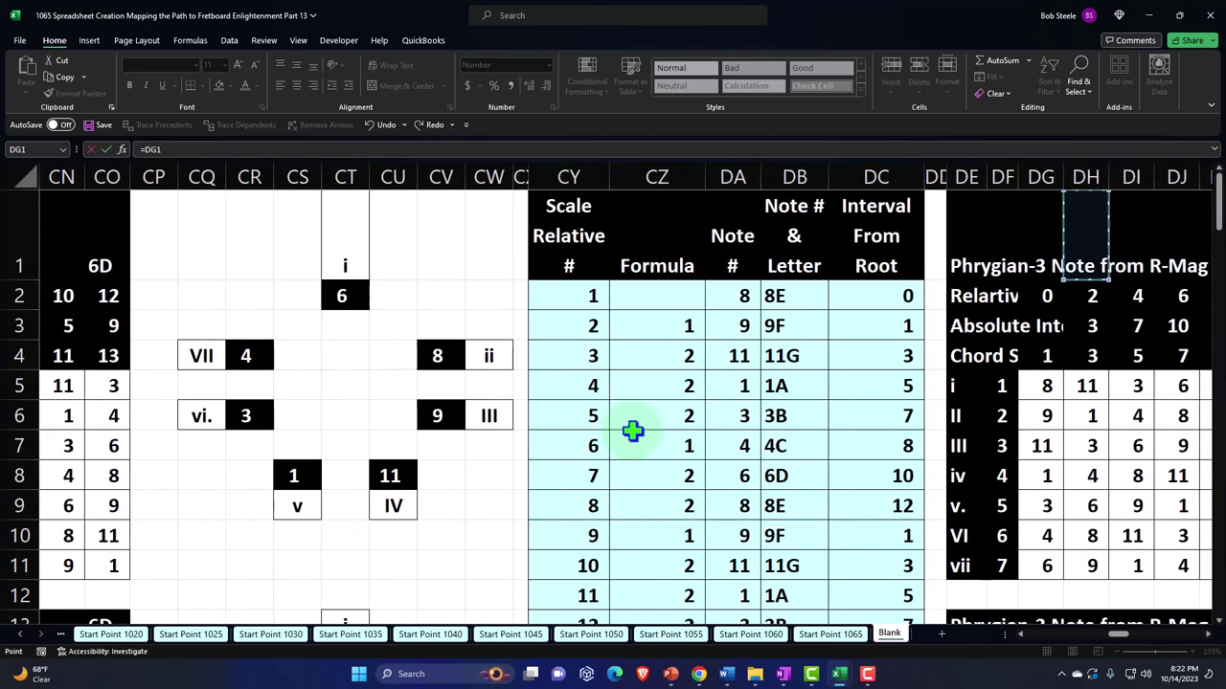
key(Left)
key(Left)
key(Down)
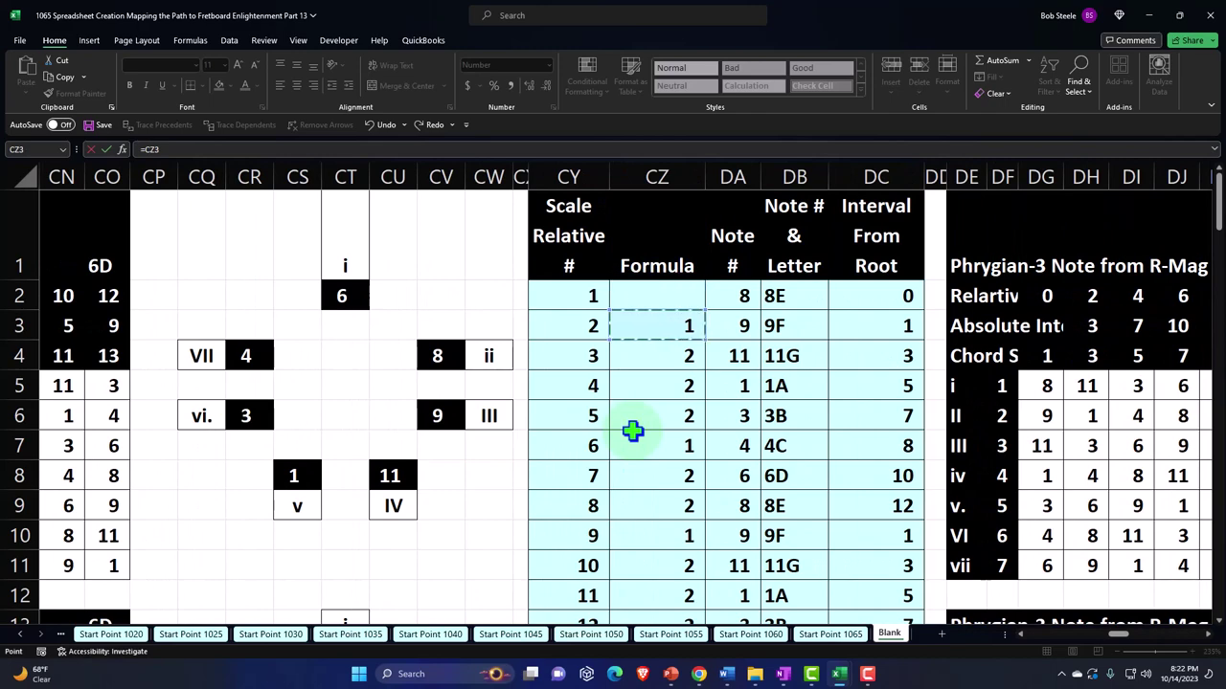
key(Return)
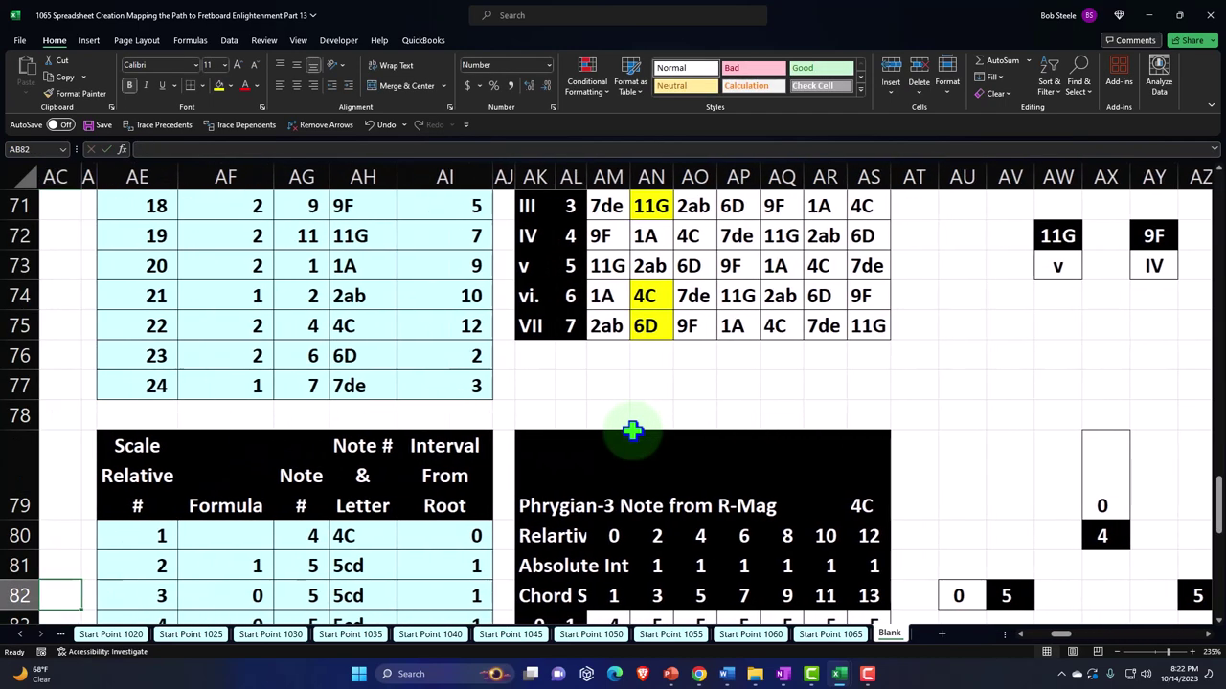
Step: Fill the AF81 formula link down the Formula column through AF103
scroll(493, 410, down, 3)
click(313, 296)
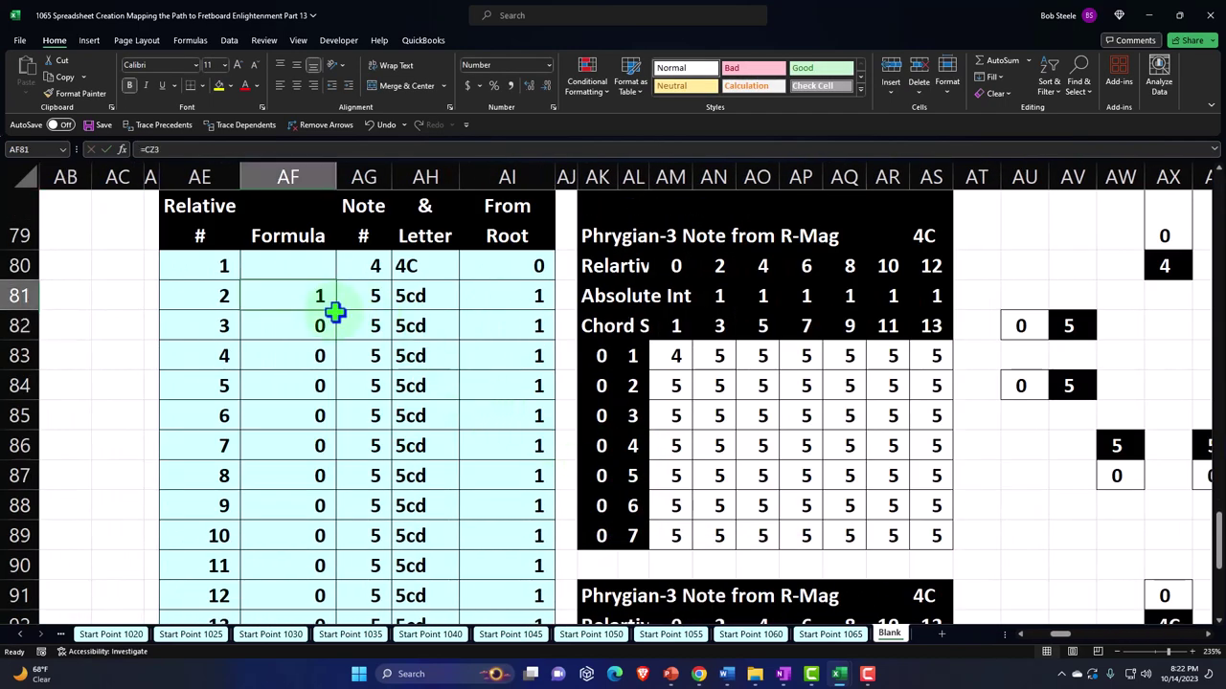
double_click(337, 312)
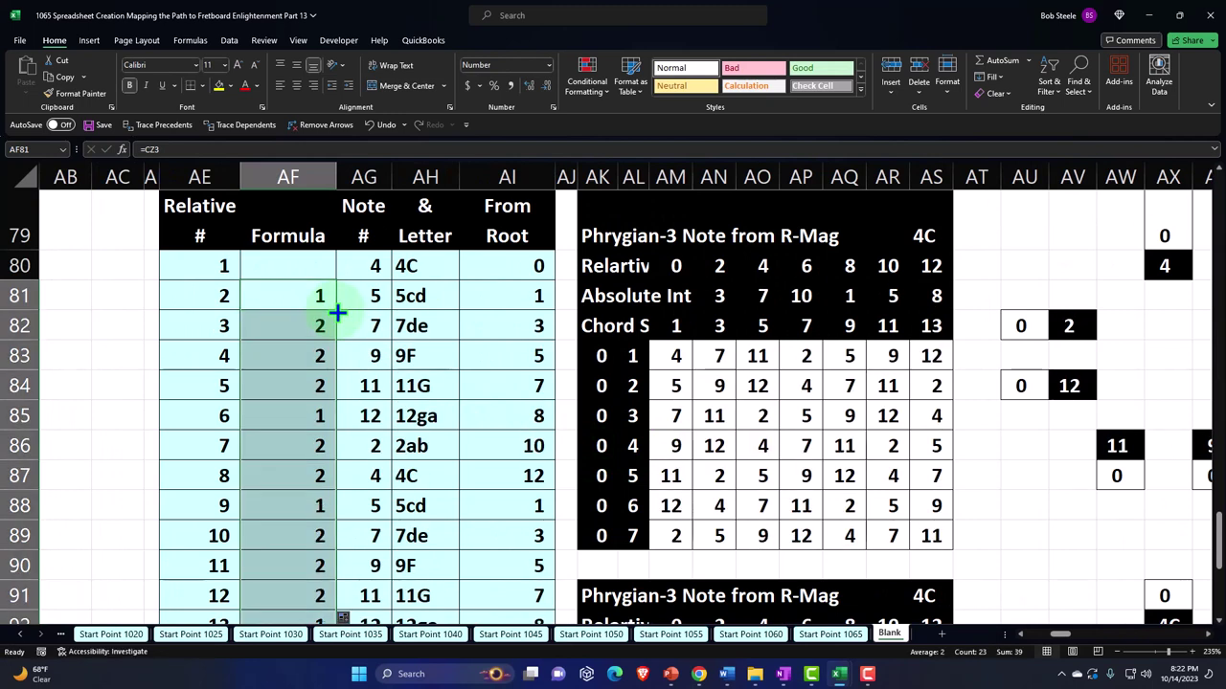
Step: Copy the AF81 link into AK83 as a formula only, and fill the Roman numeral link down through AK89
click(596, 357)
click(315, 295)
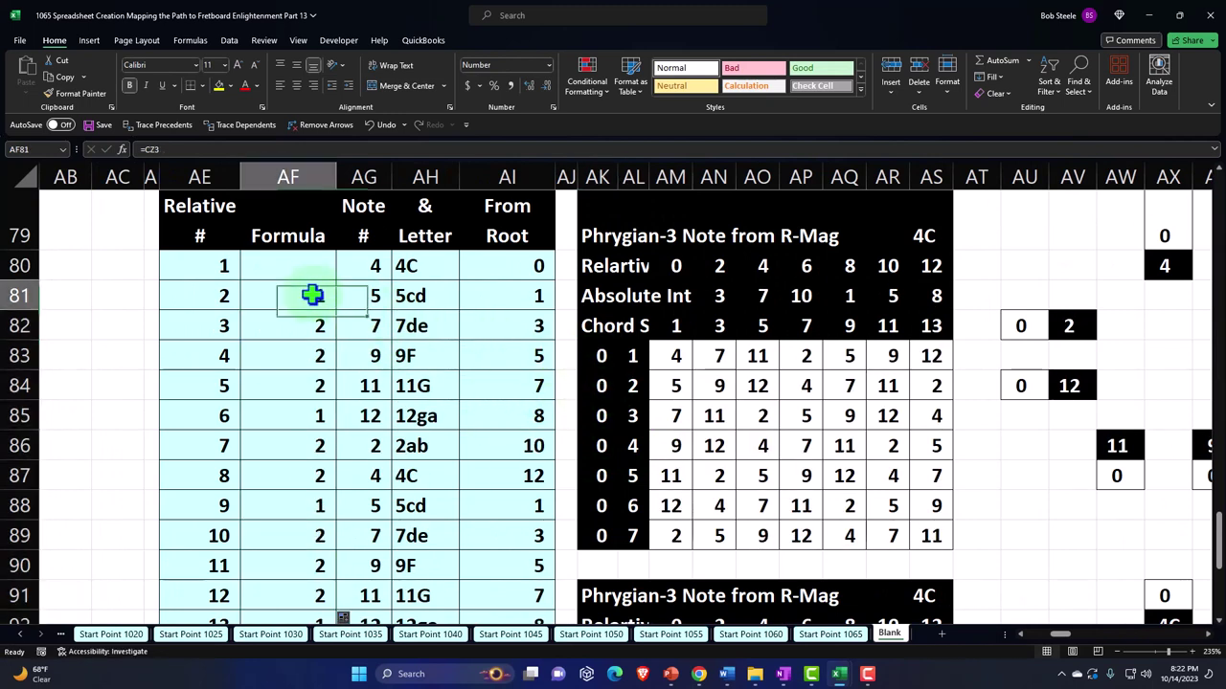
right_click(311, 294)
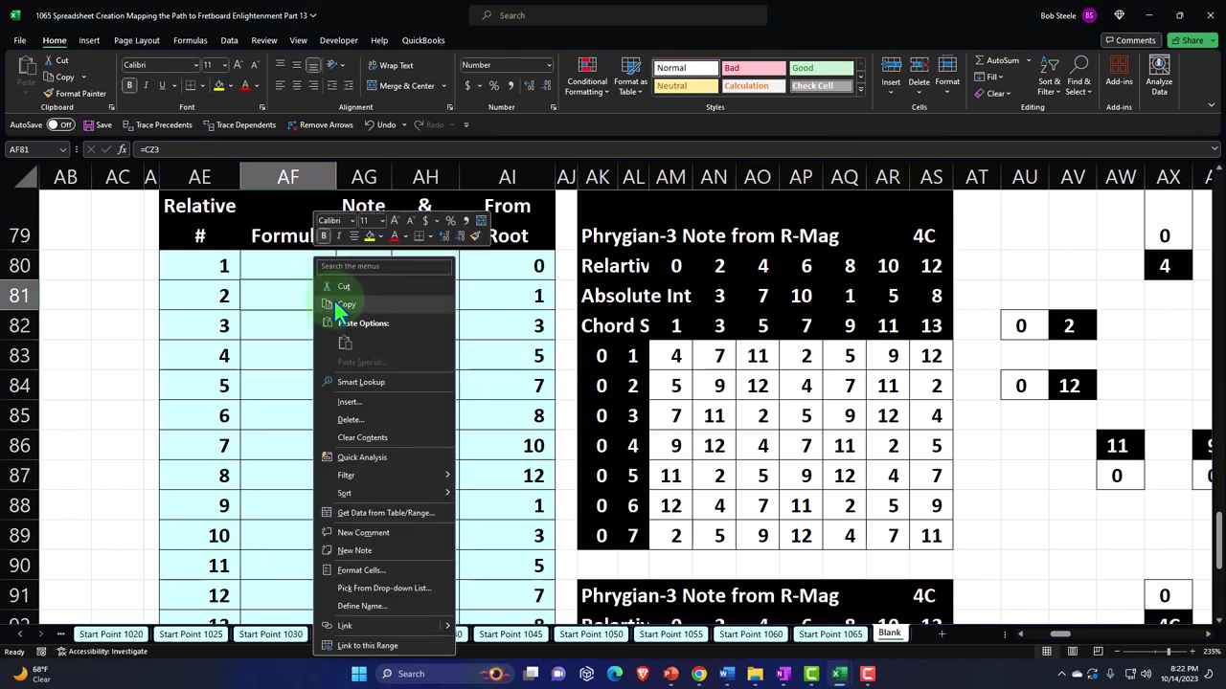
click(336, 302)
click(592, 354)
right_click(591, 355)
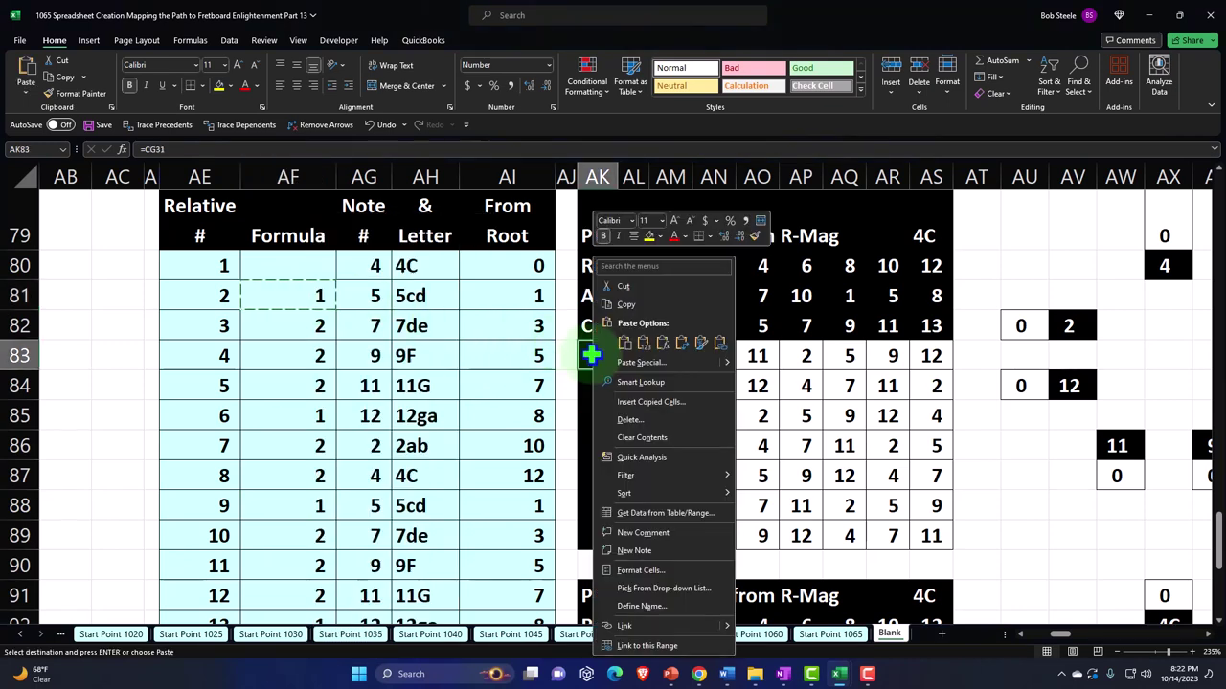
click(661, 344)
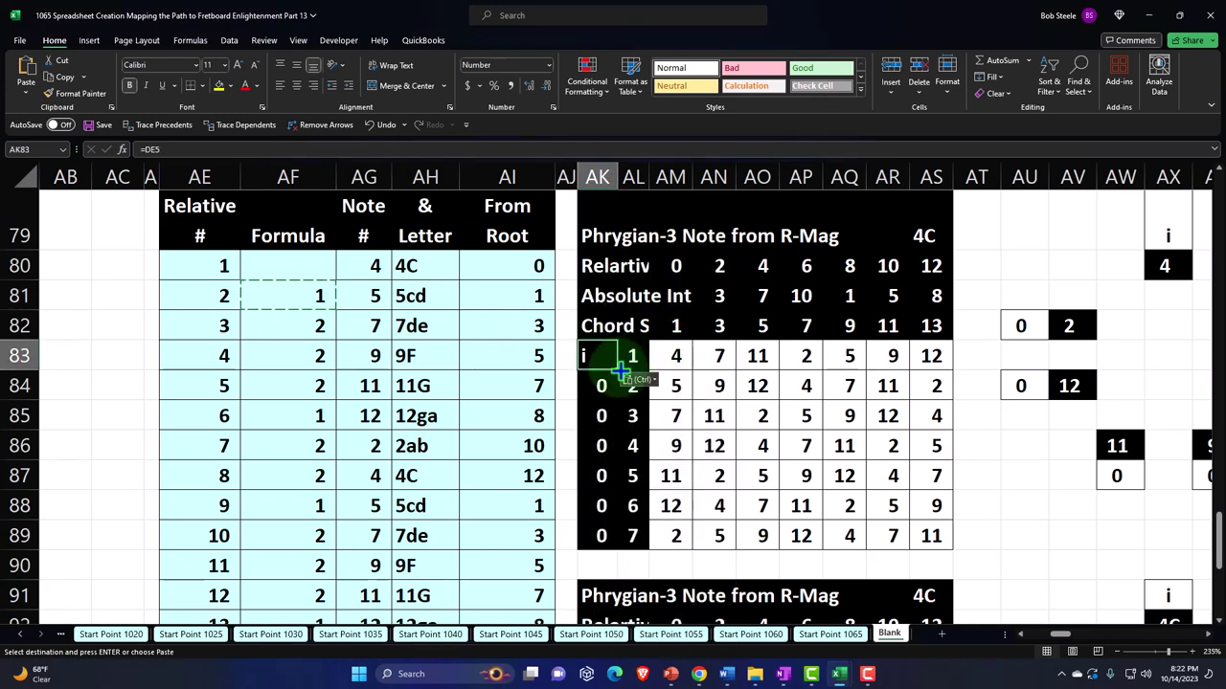
drag(621, 371, 609, 539)
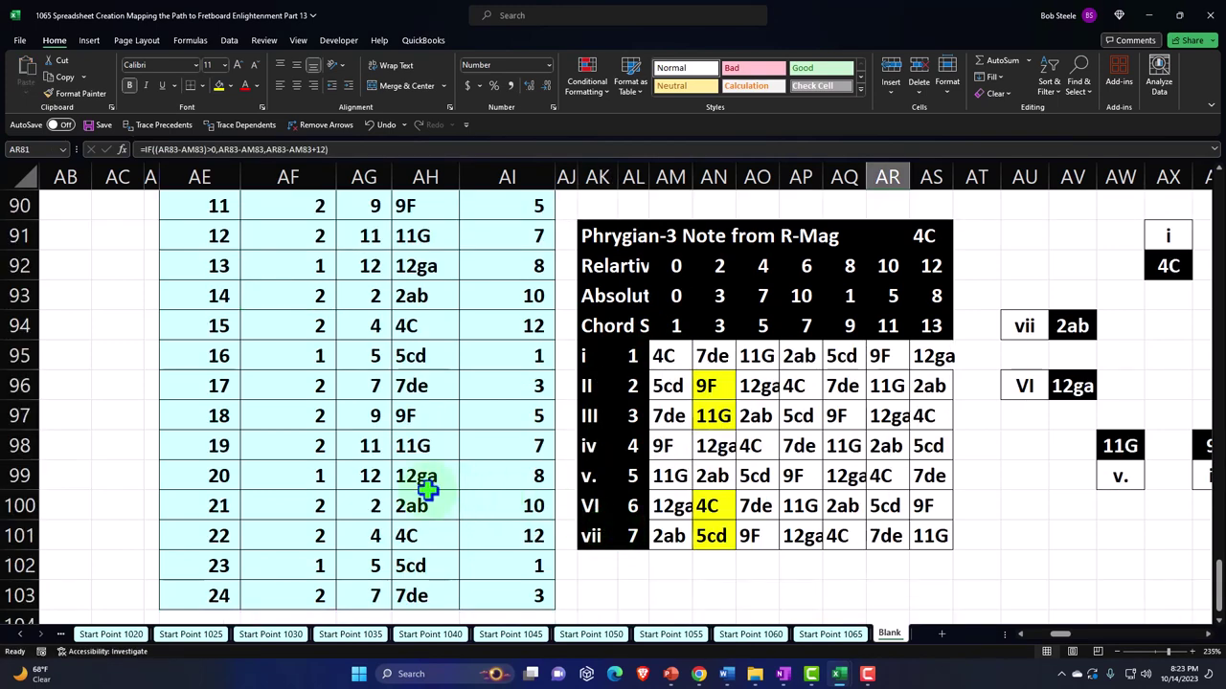
Step: Copy the whole same-root Phrygian block, AE79:BA103, including its scale table, both chord charts and the circle diagrams
click(337, 473)
scroll(335, 472, up, 5)
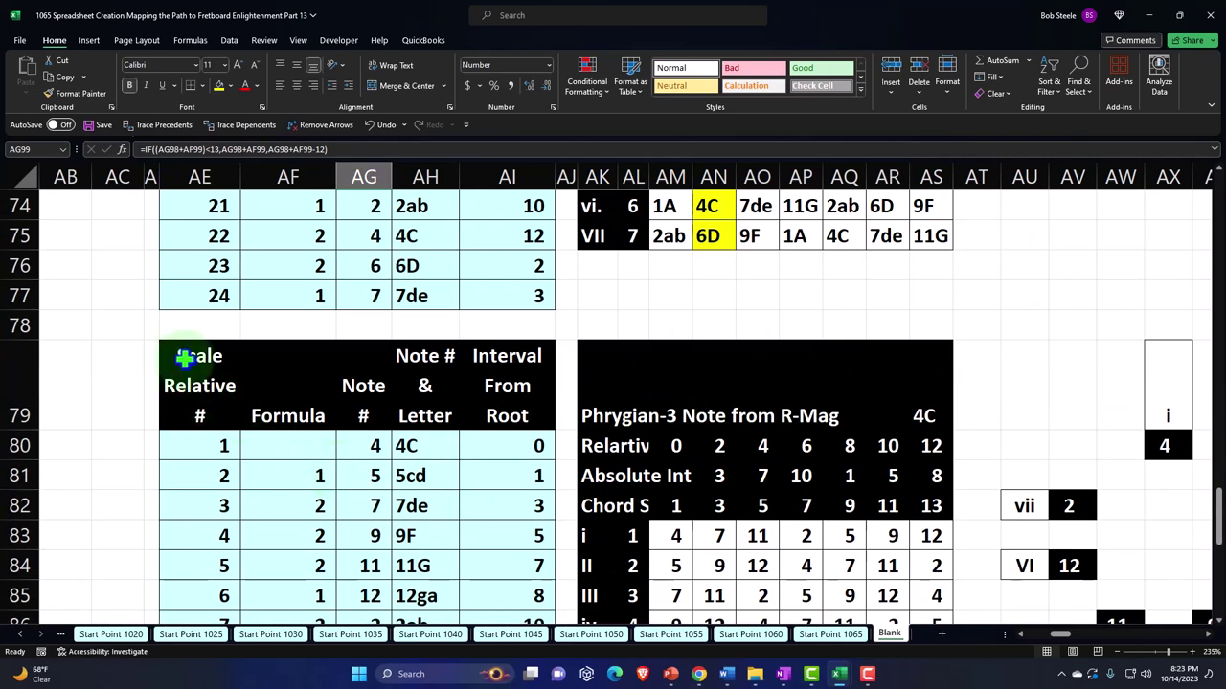
drag(184, 358, 953, 569)
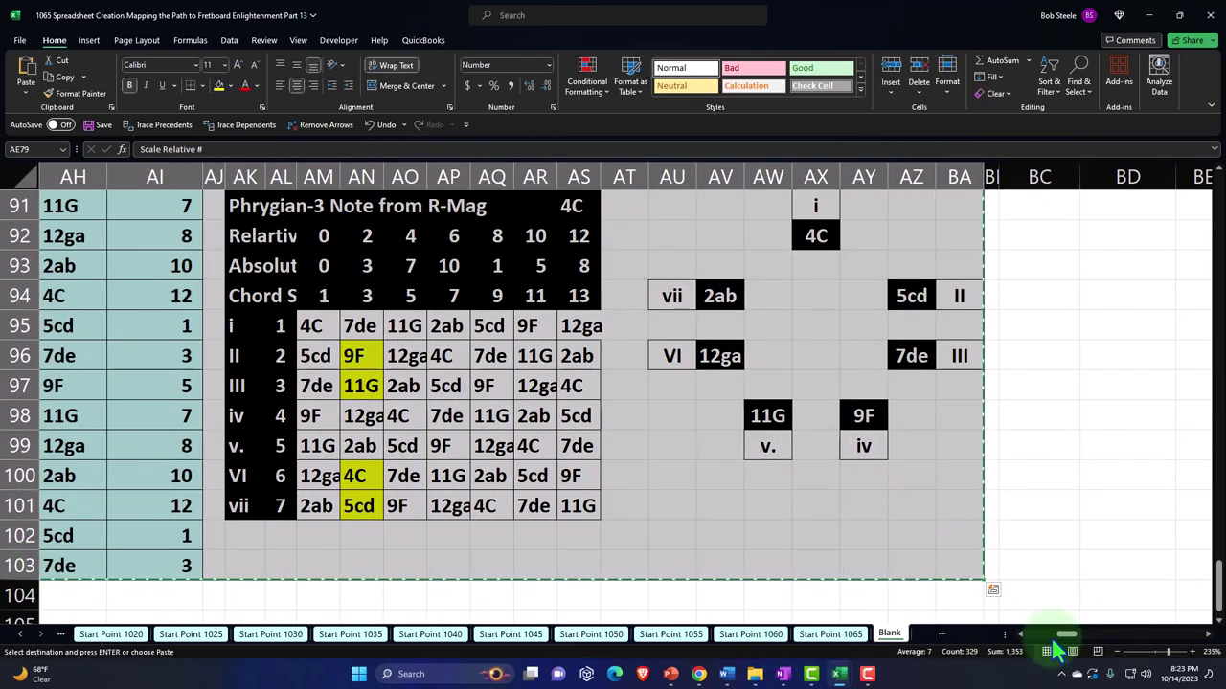
Step: Paste the copied block at AE105, leaving one empty row below the Phrygian block
drag(1071, 647, 1058, 651)
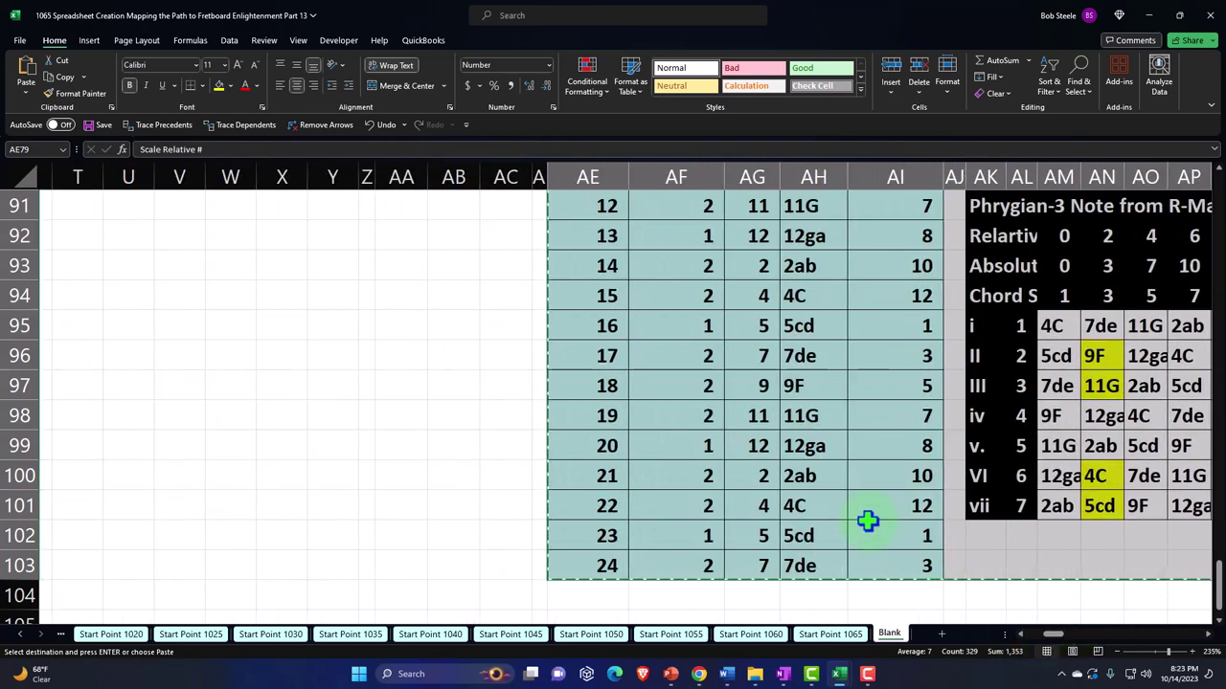
scroll(657, 470, down, 2)
click(585, 443)
key(ctrl+v)
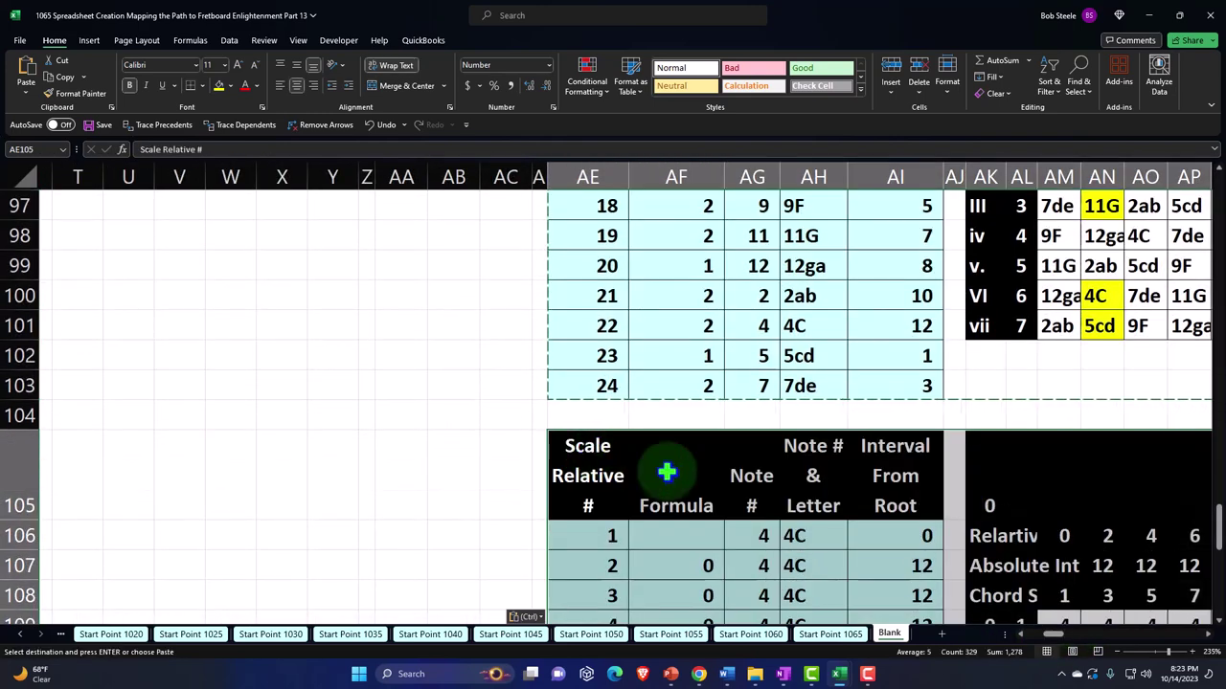
scroll(667, 471, down, 1)
click(744, 438)
click(698, 472)
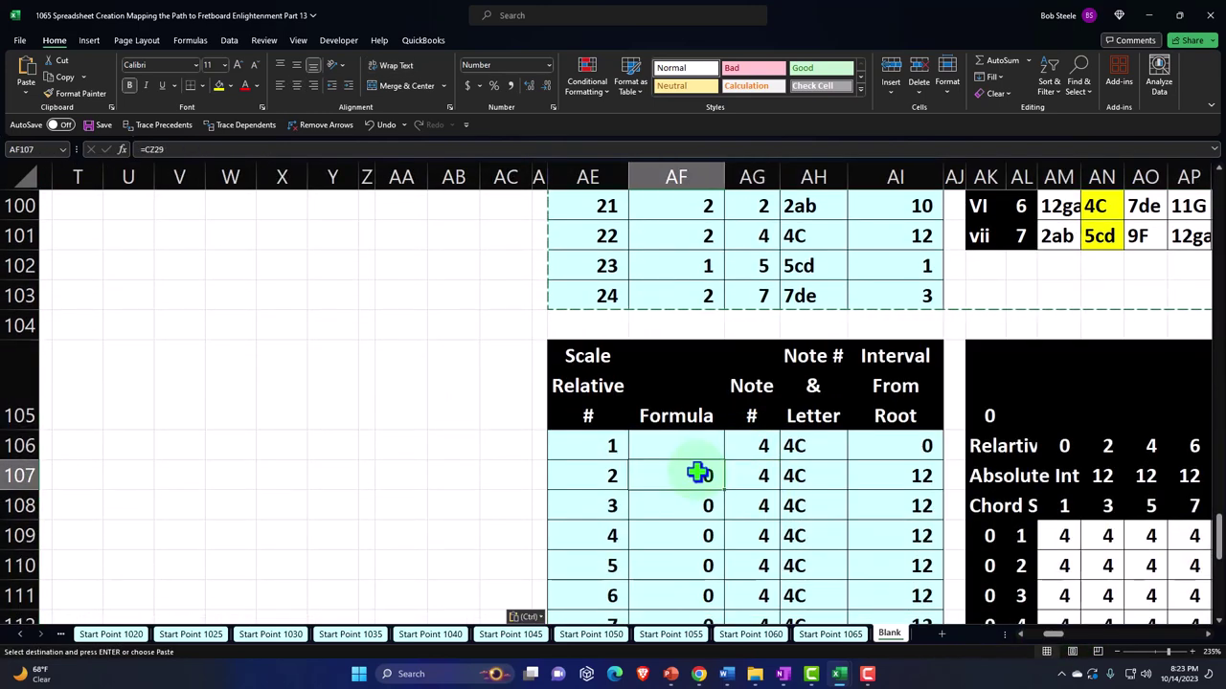
text(=)
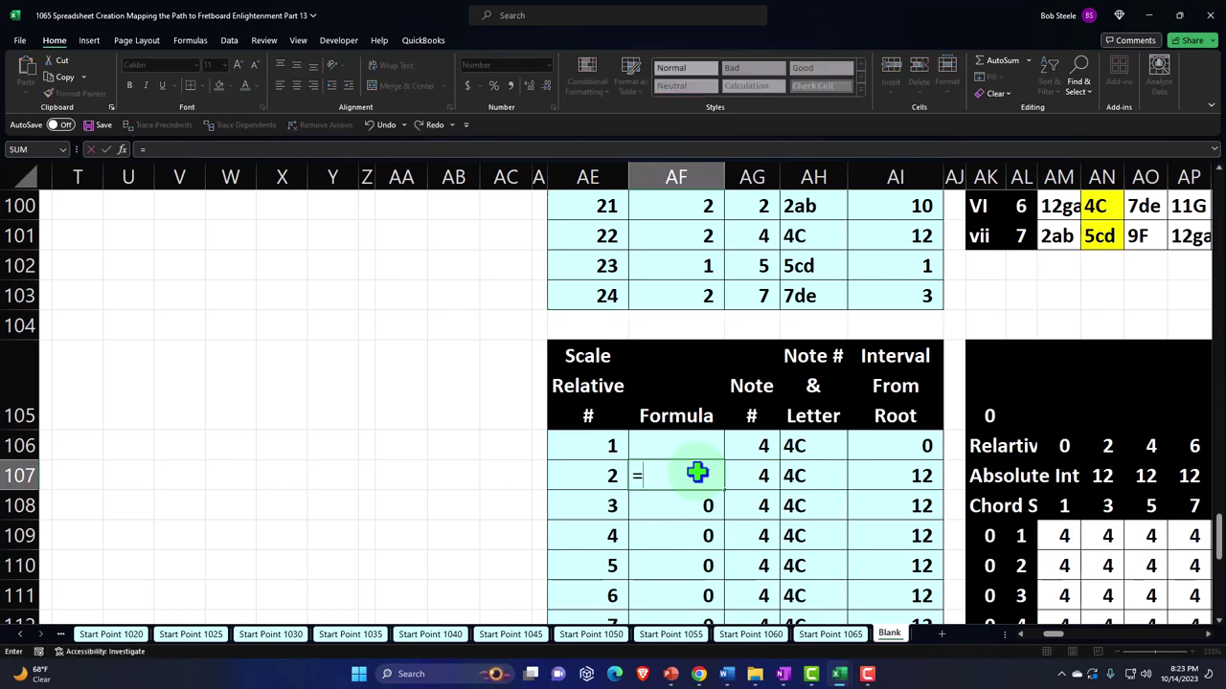
key(Escape)
Step: Link the title cell AK105 of the pasted block to the Lydian chart title in EC1
key(Right)
key(Right)
key(Right)
key(Right)
key(Right)
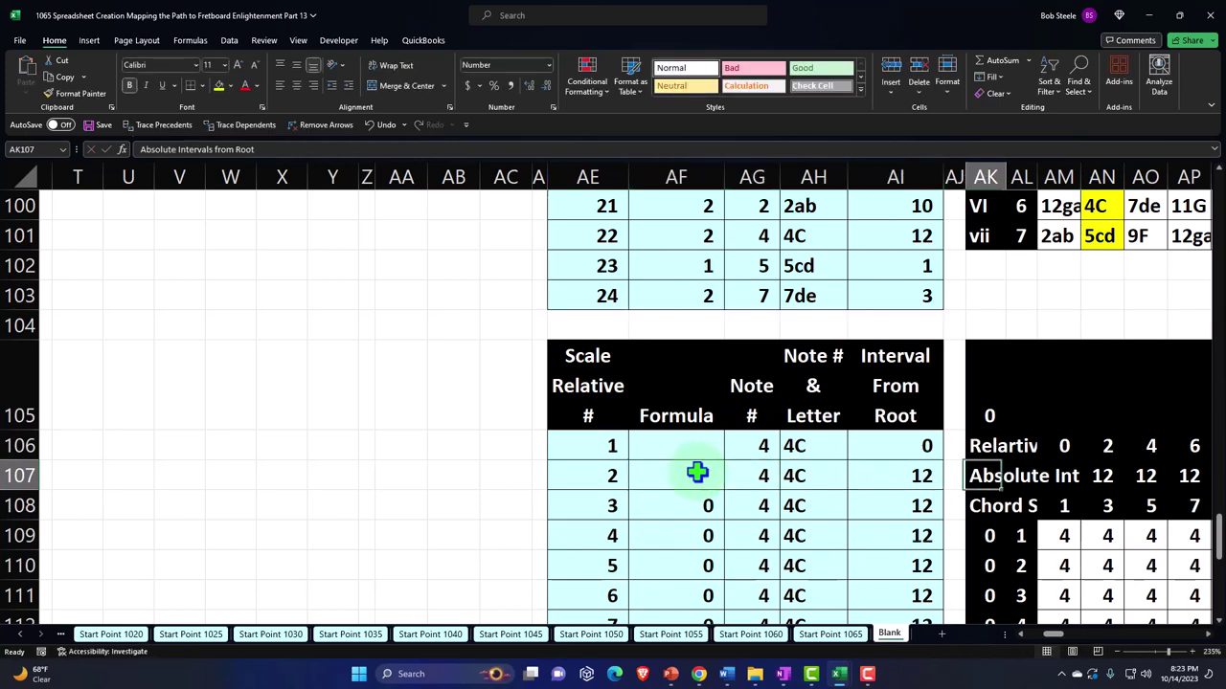
key(Down)
text(=)
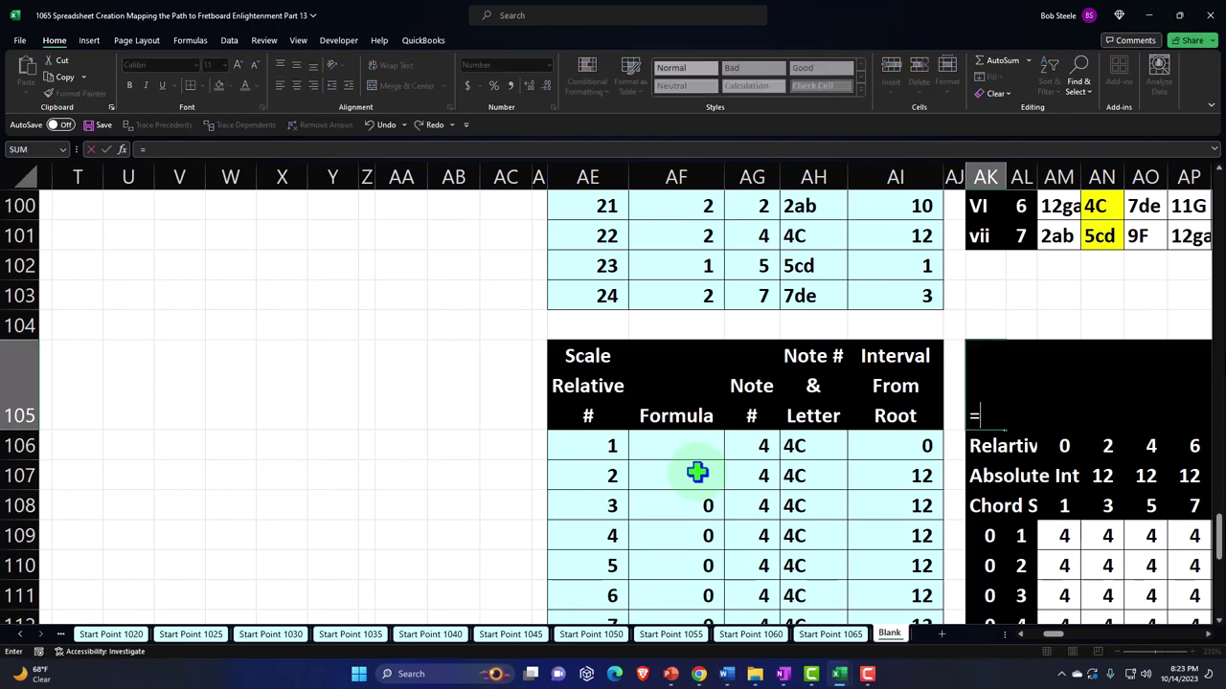
key(Up)
key(Up)
key(Up)
key(Up)
key(Up)
key(Up)
key(Up)
key(Up)
key(Up)
key(Up)
key(Up)
key(Up)
key(Up)
key(Up)
key(Up)
key(Up)
key(Up)
key(Up)
key(Up)
key(Up)
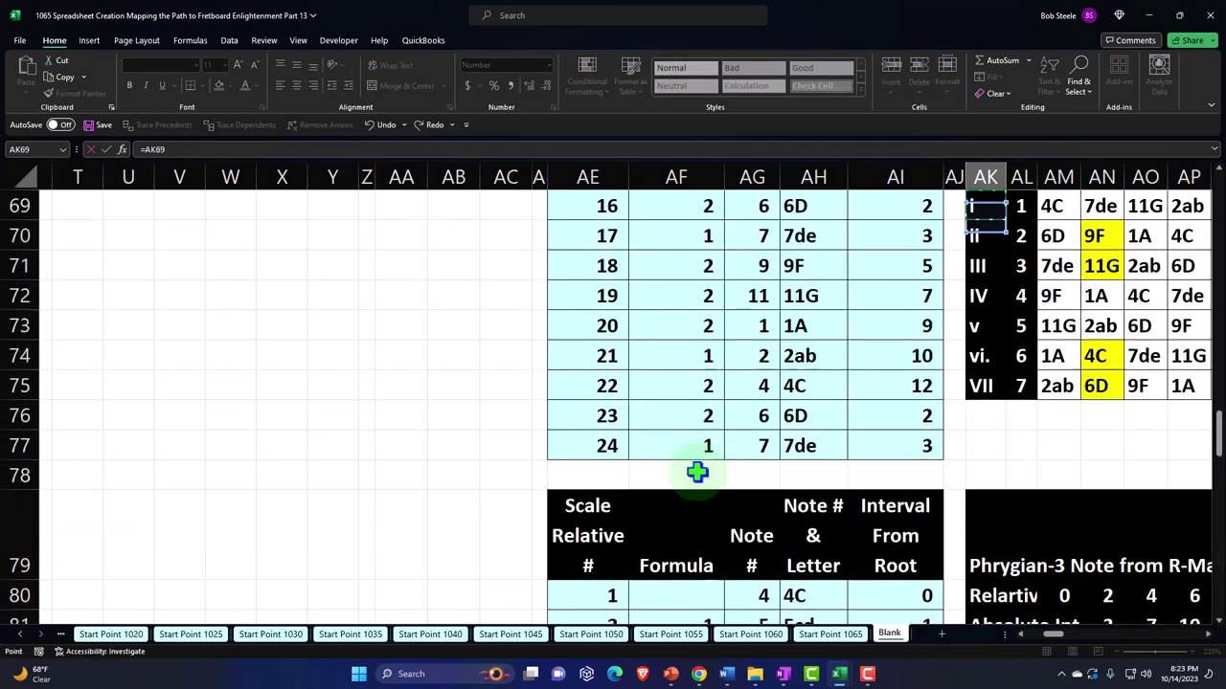
key(Up)
key(Up)
key(Up)
key(Up)
key(Up)
key(Up)
key(Up)
key(Up)
key(Up)
key(Up)
key(Up)
key(Up)
key(Up)
key(Up)
key(Up)
key(Up)
key(Up)
key(Up)
key(Up)
key(Up)
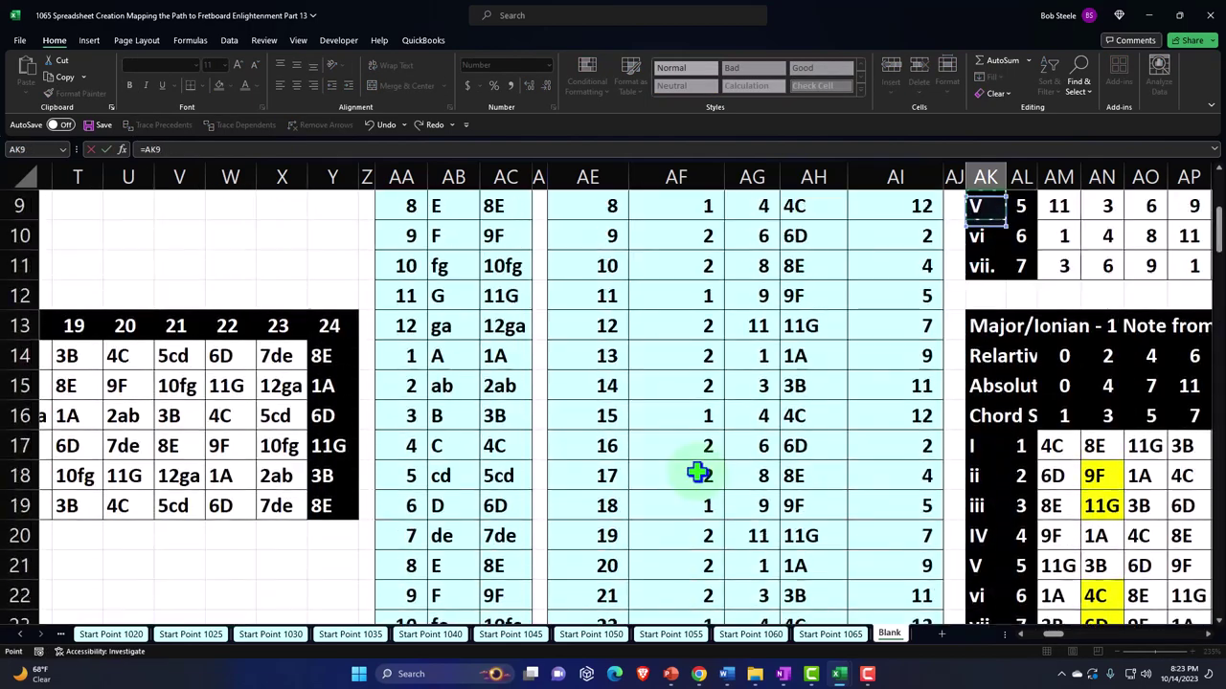
key(Right)
key(Right)
key(Right)
key(Right)
key(Right)
key(Right)
key(Right)
key(Right)
key(Right)
key(Right)
key(Right)
key(Right)
key(Right)
key(Right)
key(Right)
key(Right)
key(Right)
key(Right)
key(Right)
key(Right)
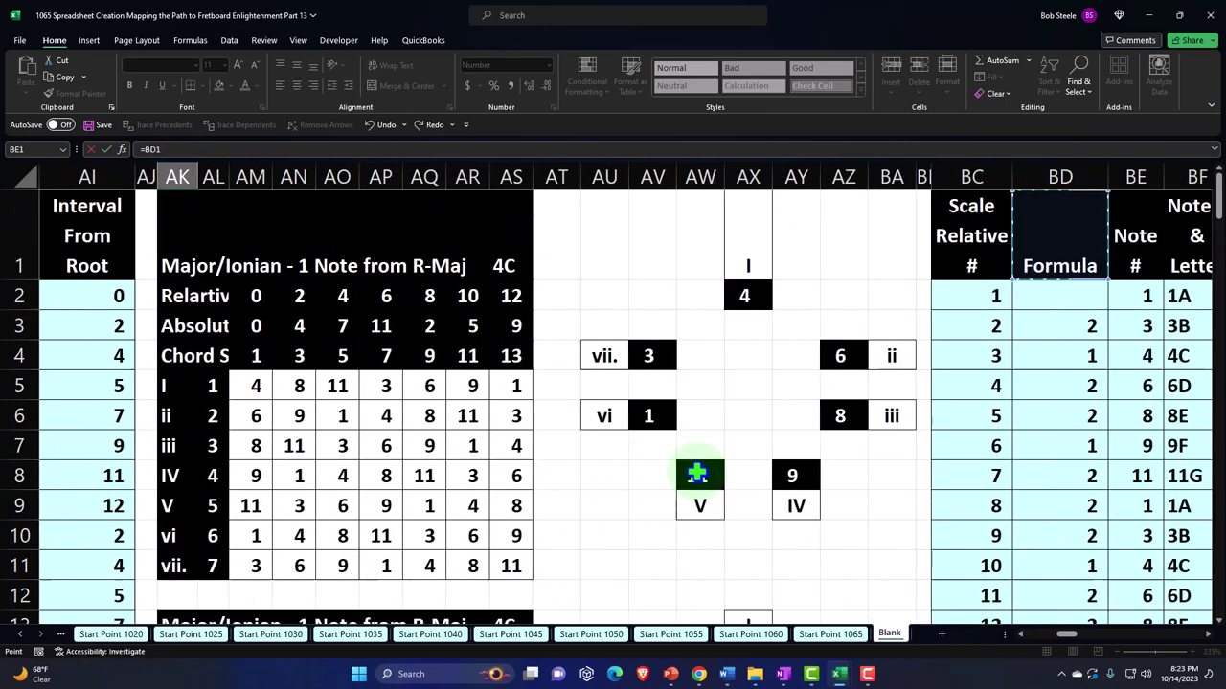
key(Right)
key(Right)
key(Right)
key(Right)
key(Right)
key(Right)
key(Right)
key(Right)
key(Right)
key(Right)
key(Right)
key(Right)
key(Right)
key(Right)
key(Right)
key(Right)
key(Right)
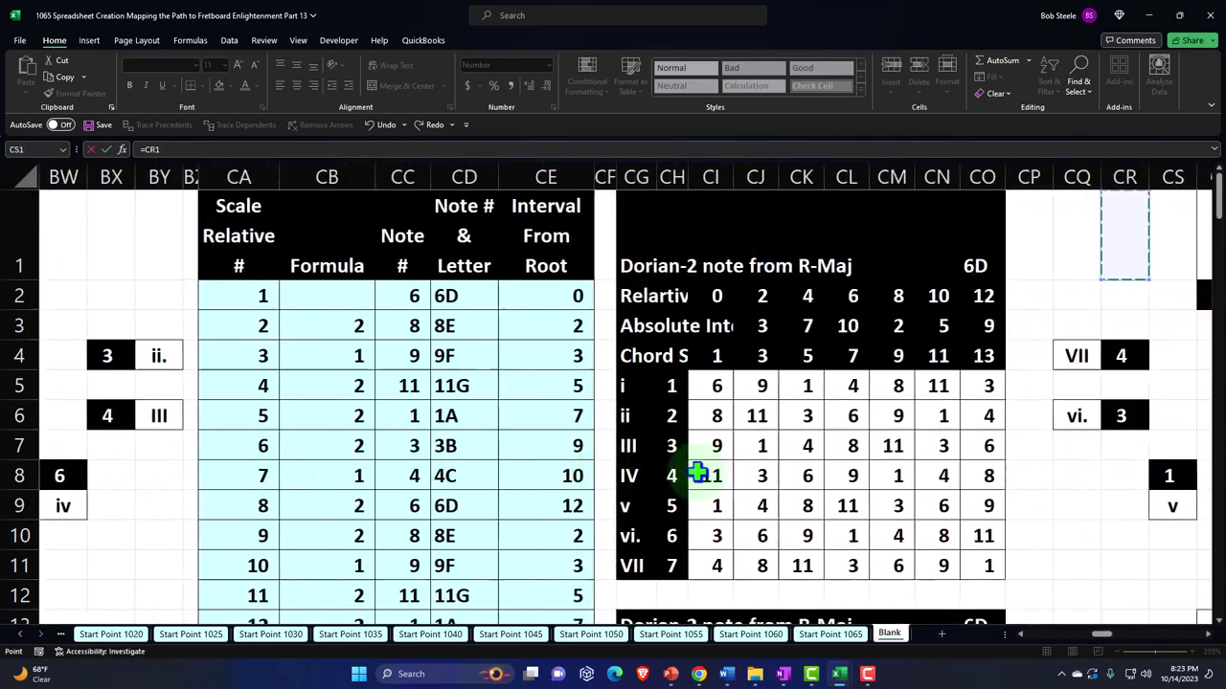
key(Right)
key(Right)
key(Right)
key(Right)
key(Right)
key(Right)
key(Right)
key(Right)
key(Right)
key(Right)
key(Right)
key(Right)
key(Right)
key(Right)
key(Right)
key(Right)
key(Right)
key(Right)
key(Right)
key(Right)
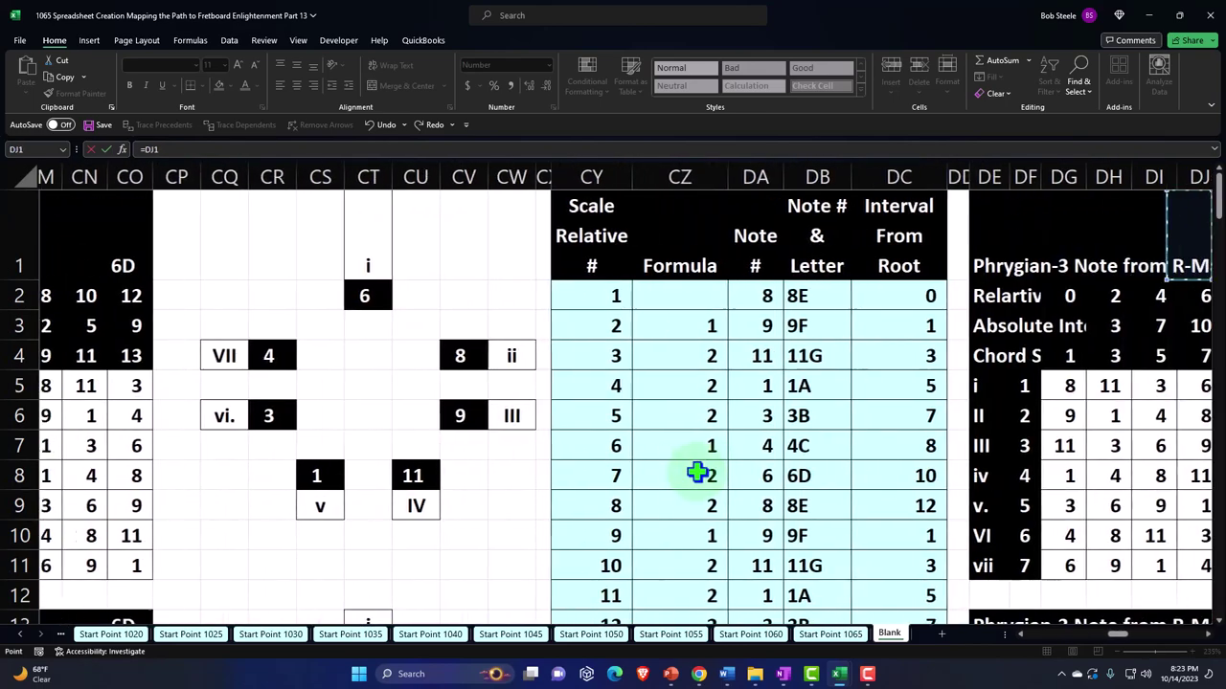
key(Right)
key(Right)
key(Right)
key(Right)
key(Right)
key(Right)
key(Right)
key(Right)
key(Right)
key(Right)
key(Right)
key(Right)
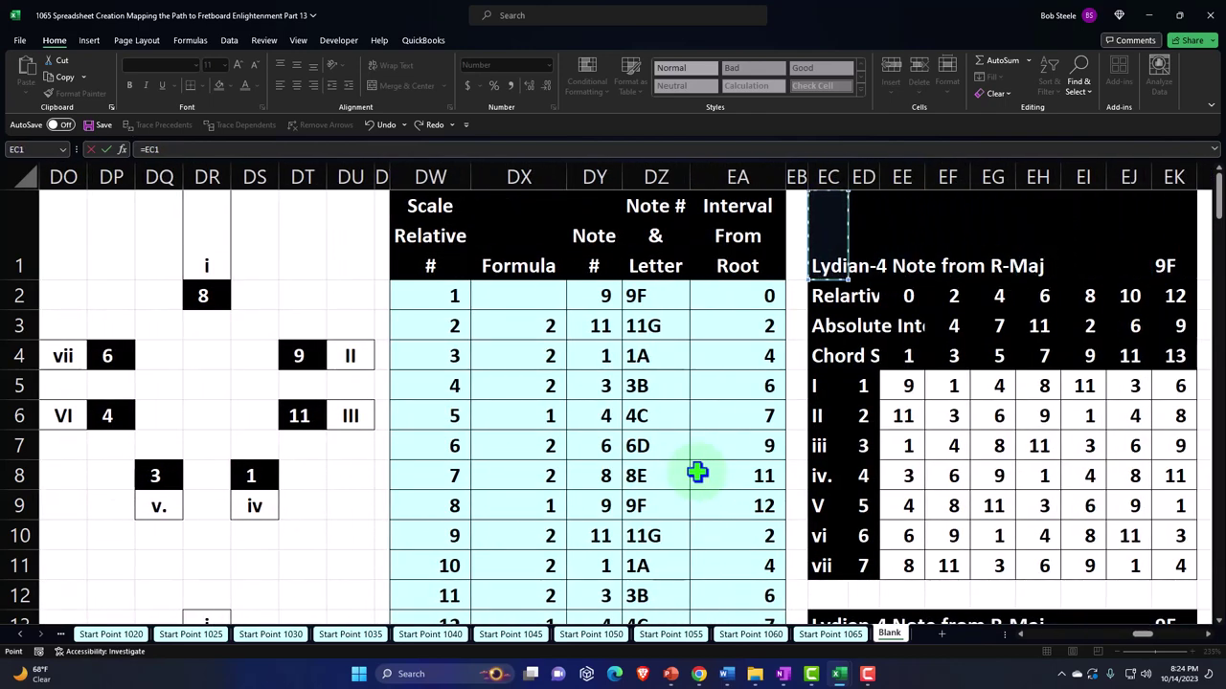
key(Escape)
Step: Copy the AK105 link into AF107 as a formula only, and fill it down the Formula column through AF129
key(Left)
key(Left)
key(Left)
key(Left)
key(Left)
key(Left)
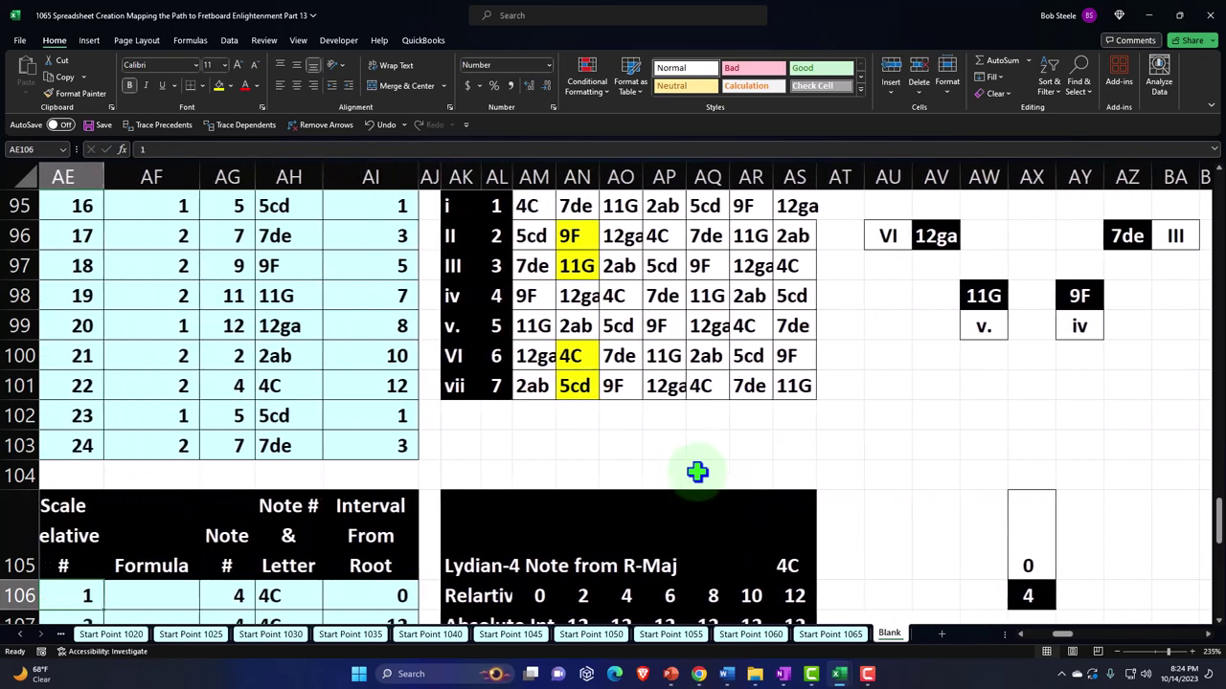
scroll(696, 474, down, 1)
scroll(696, 476, down, 2)
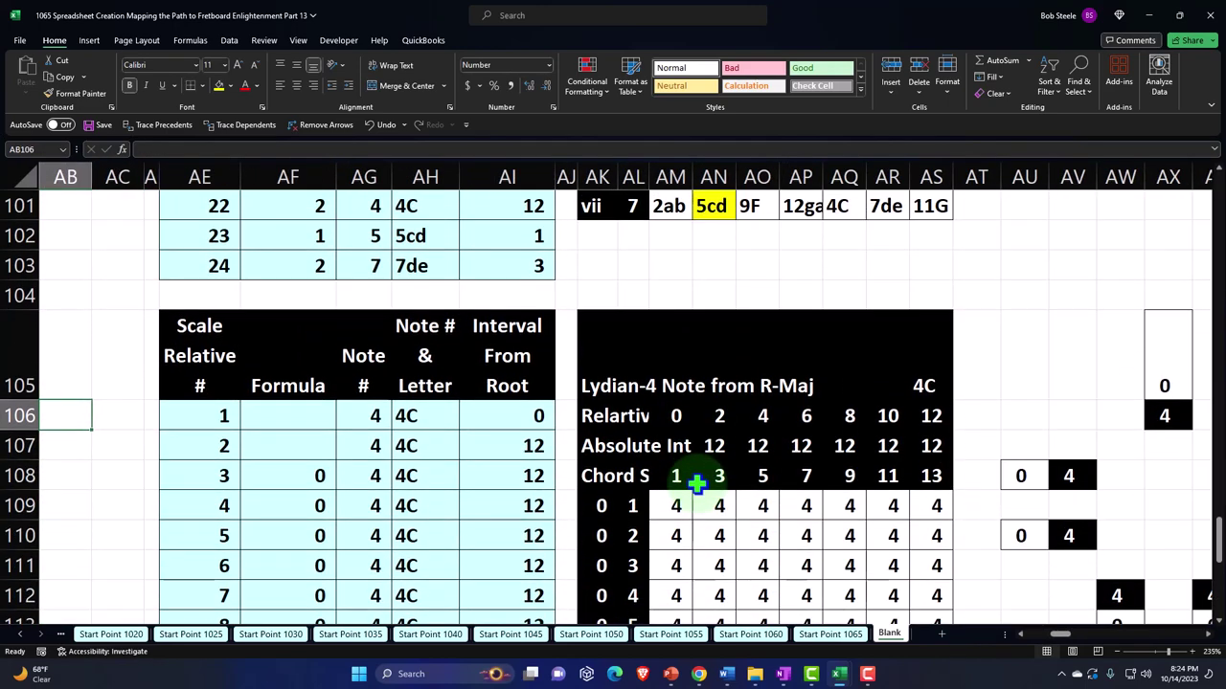
click(589, 365)
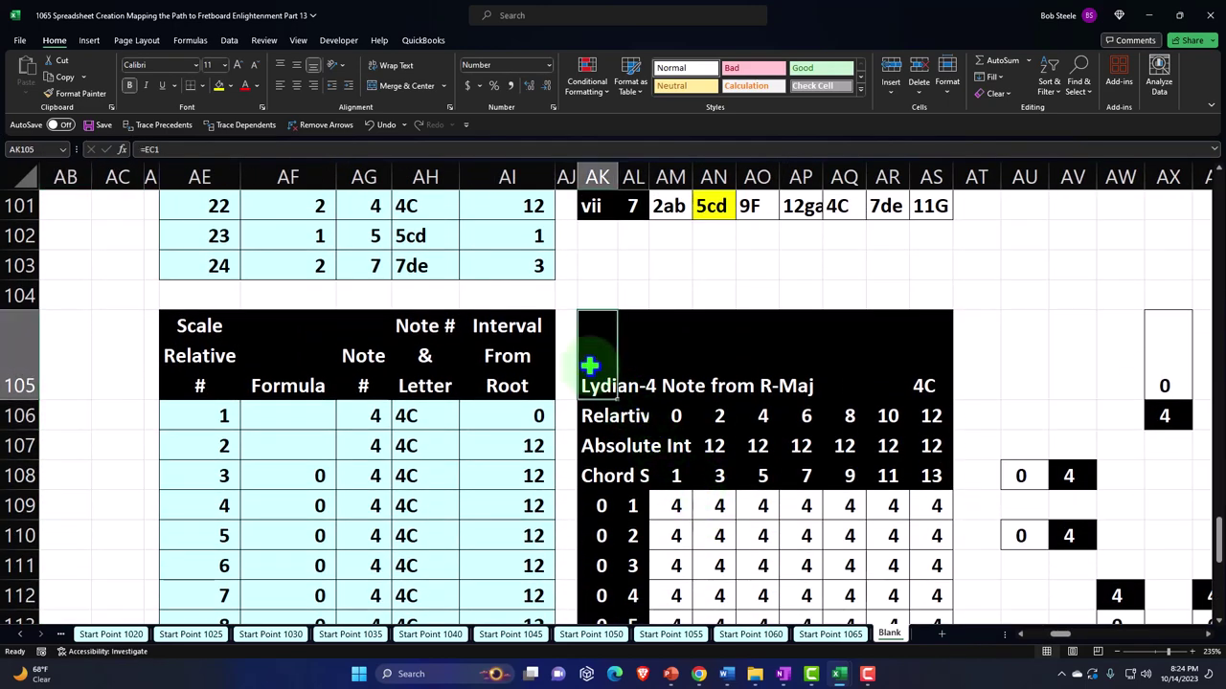
right_click(589, 364)
click(622, 305)
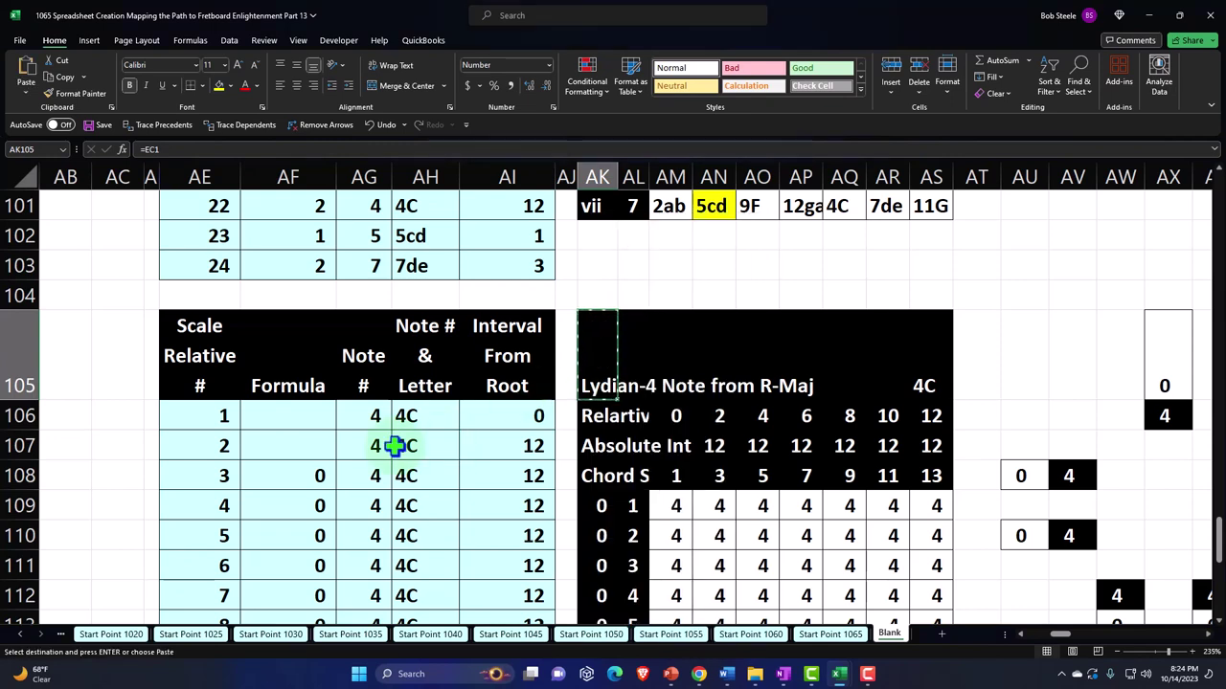
click(279, 445)
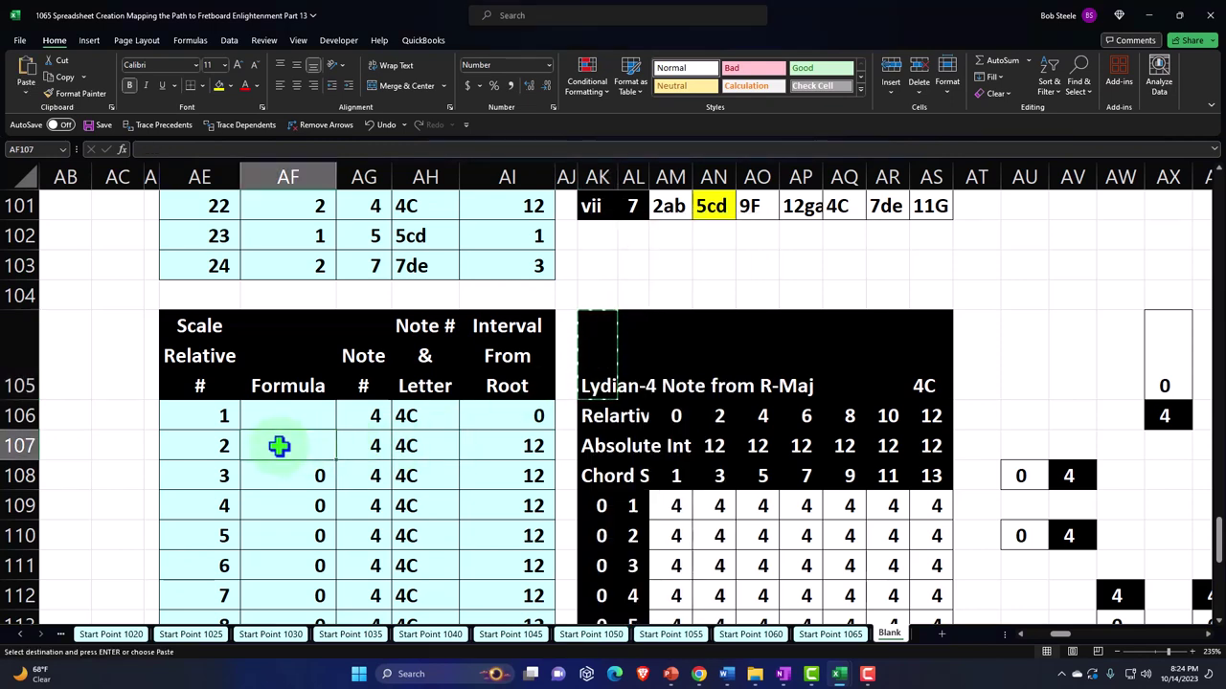
right_click(279, 445)
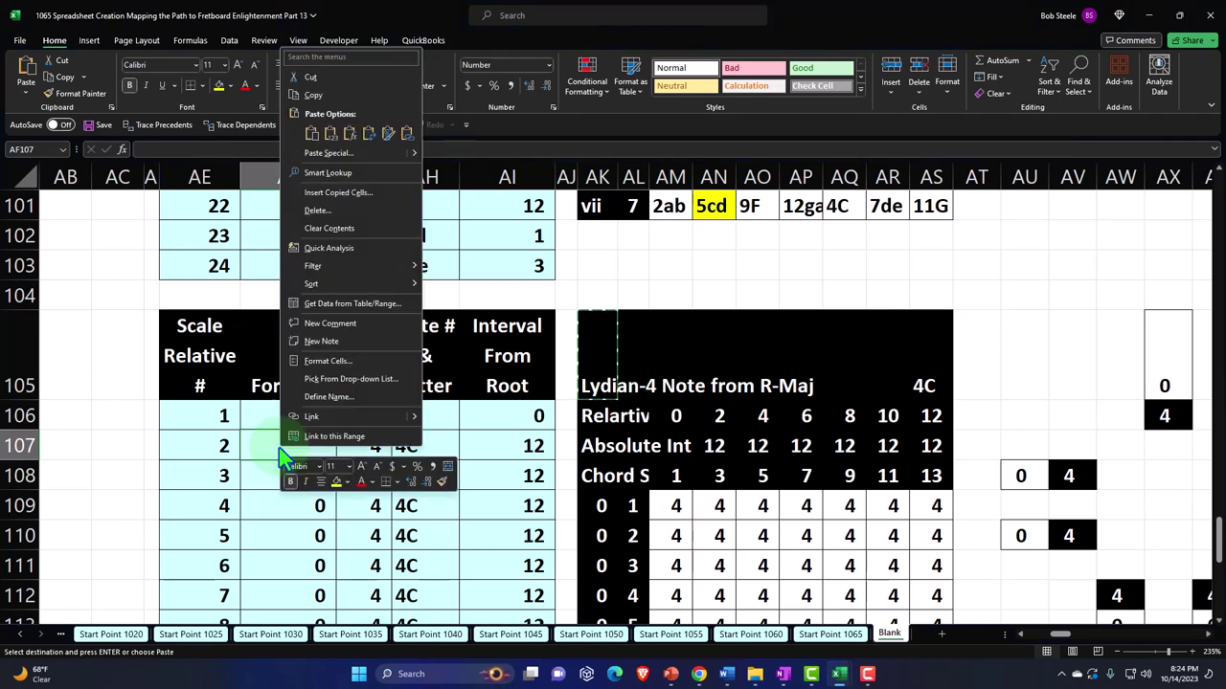
click(350, 134)
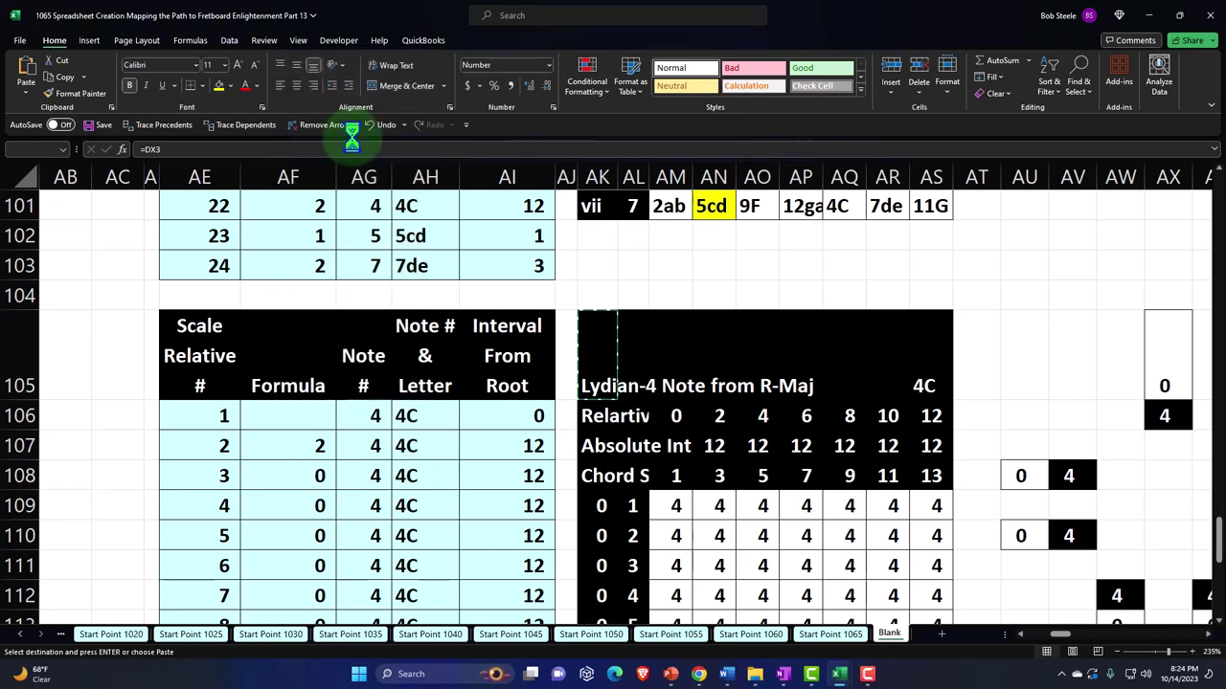
double_click(339, 462)
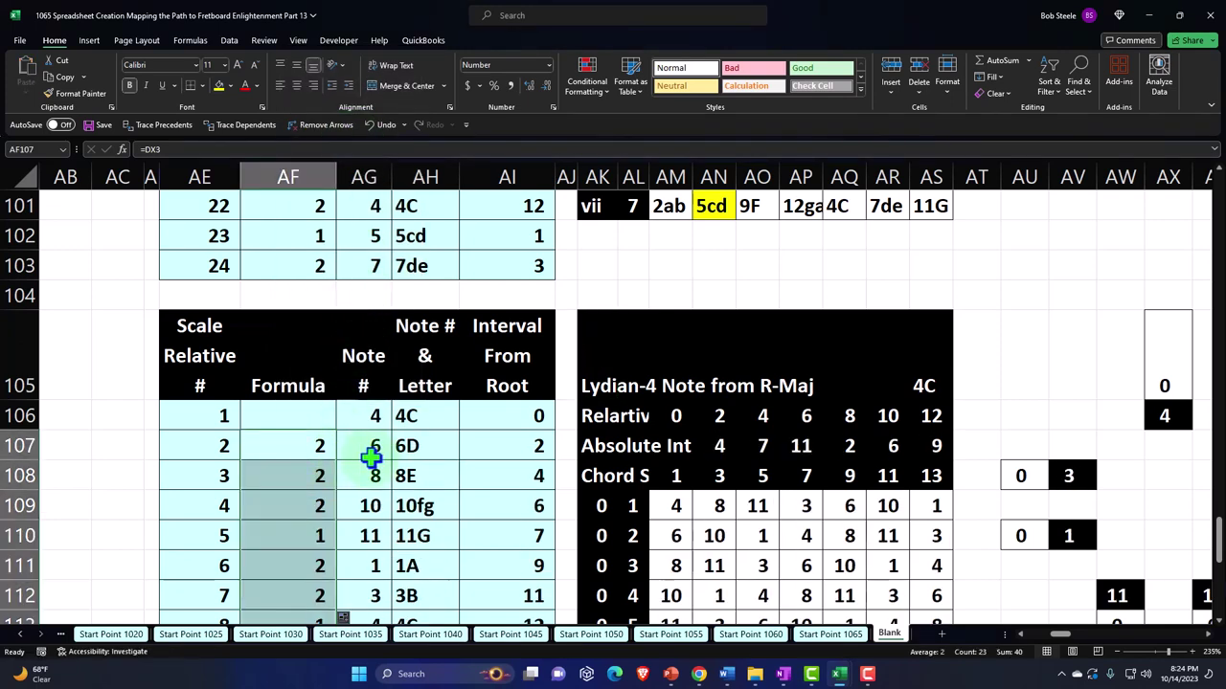
click(597, 502)
right_click(597, 507)
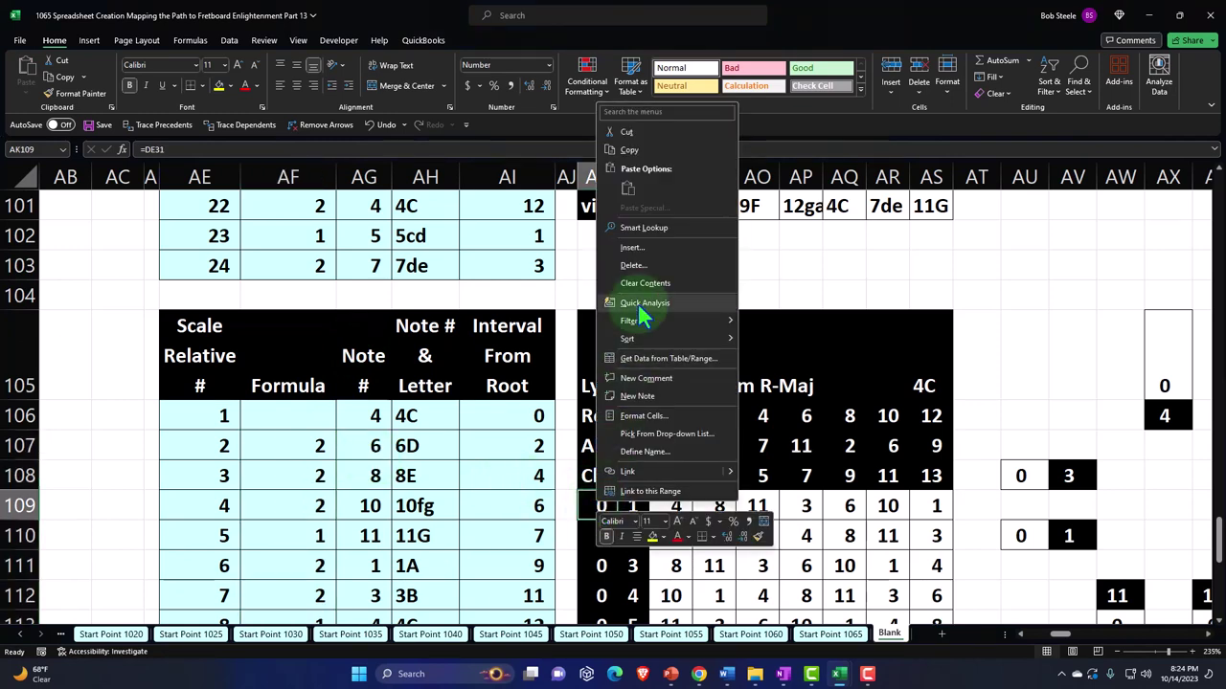
key(Escape)
Step: Copy the AF107 link into AK109 as a formula only, and fill the Roman numeral link down through AK115
click(294, 448)
key(ctrl+c)
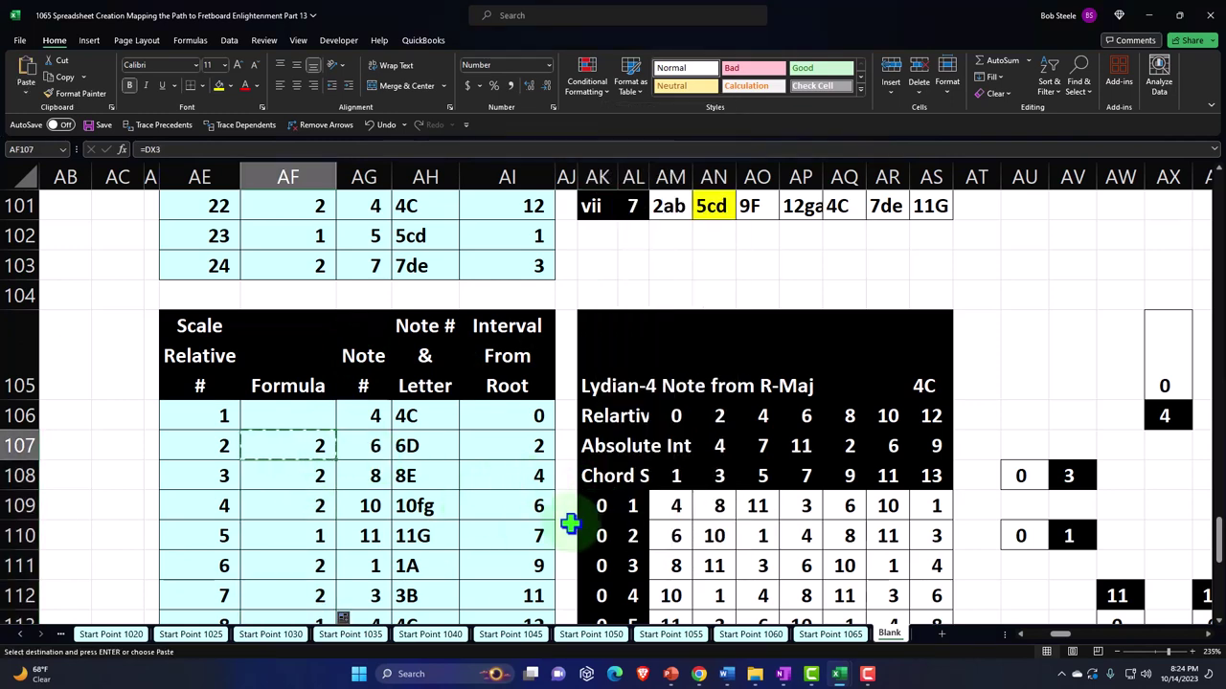
click(598, 505)
right_click(598, 505)
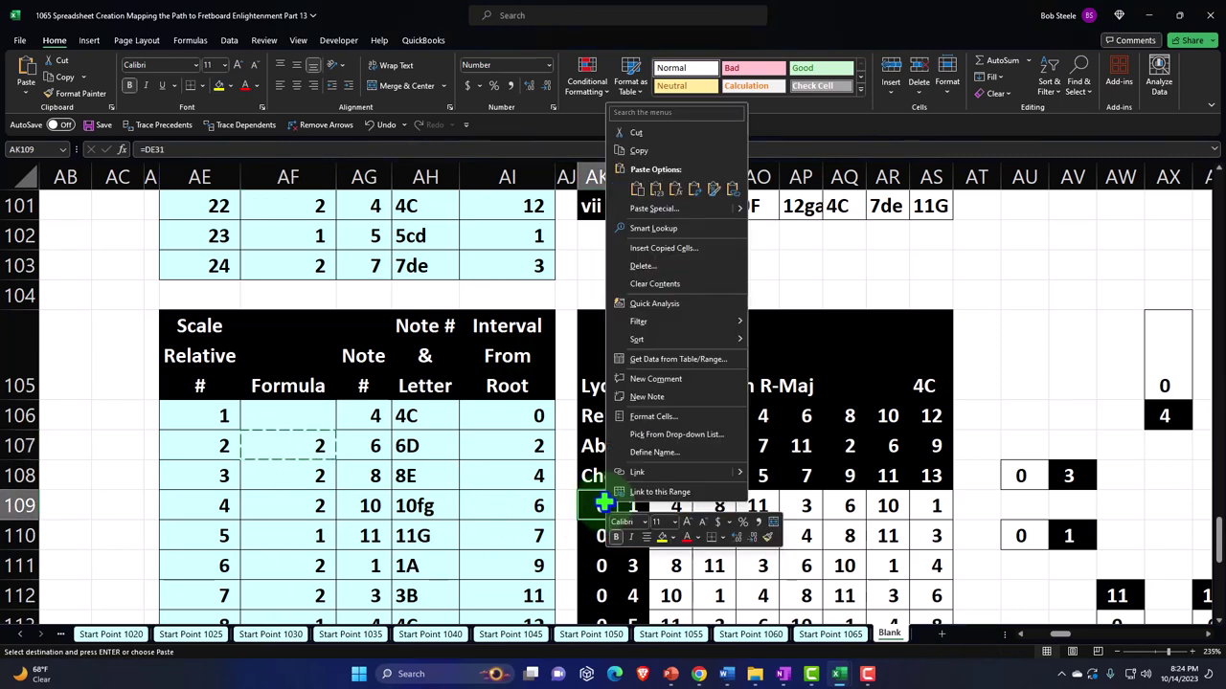
click(676, 190)
scroll(670, 268, down, 2)
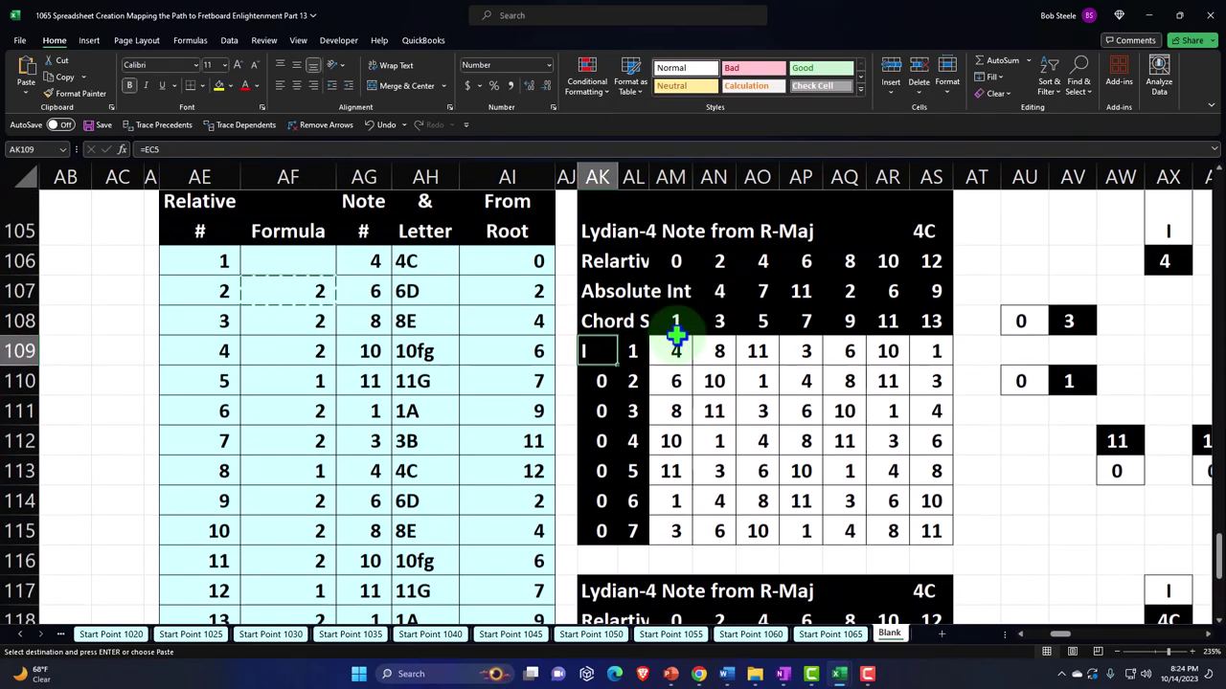
drag(620, 342, 620, 507)
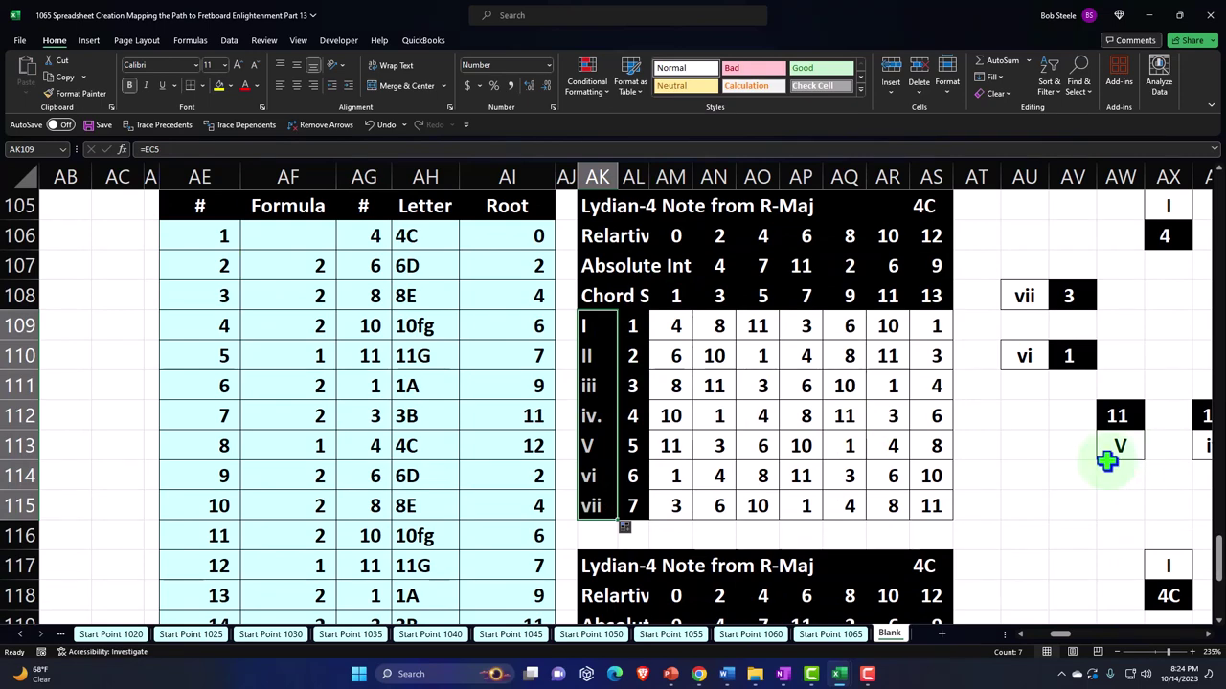
Step: Copy the whole same-root Lydian block, AE105:BA129, including its scale table, both chord charts and the circle diagrams
click(1032, 465)
scroll(1032, 462, down, 4)
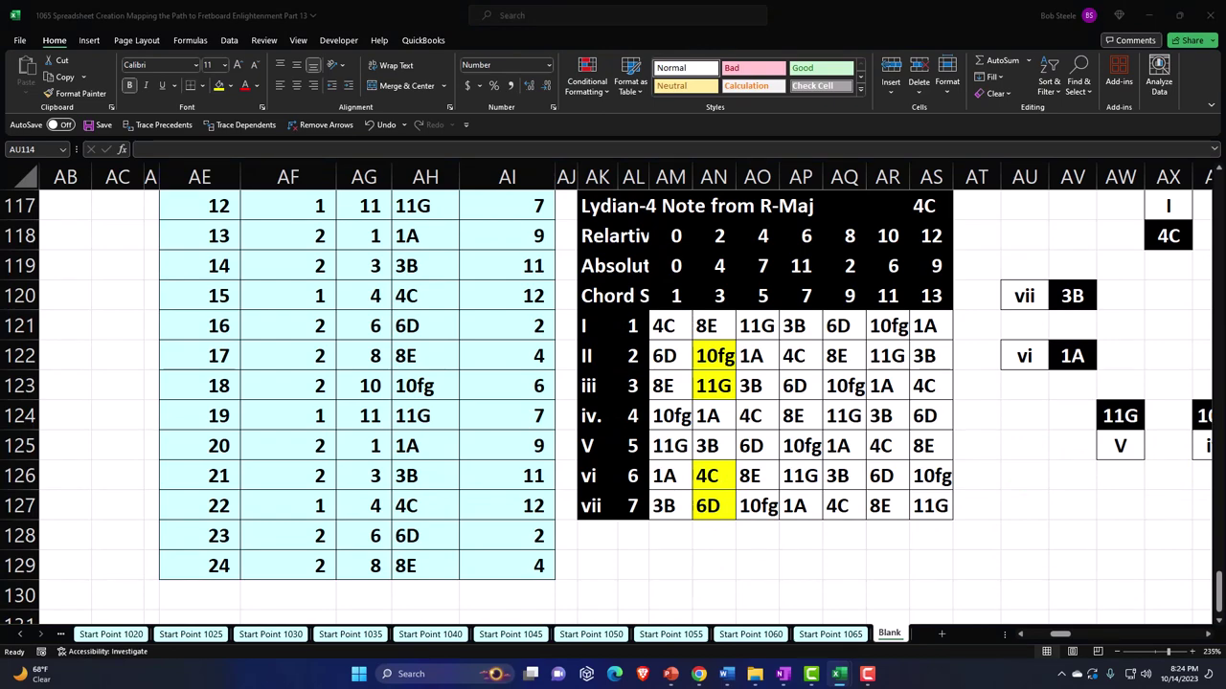
scroll(319, 437, up, 5)
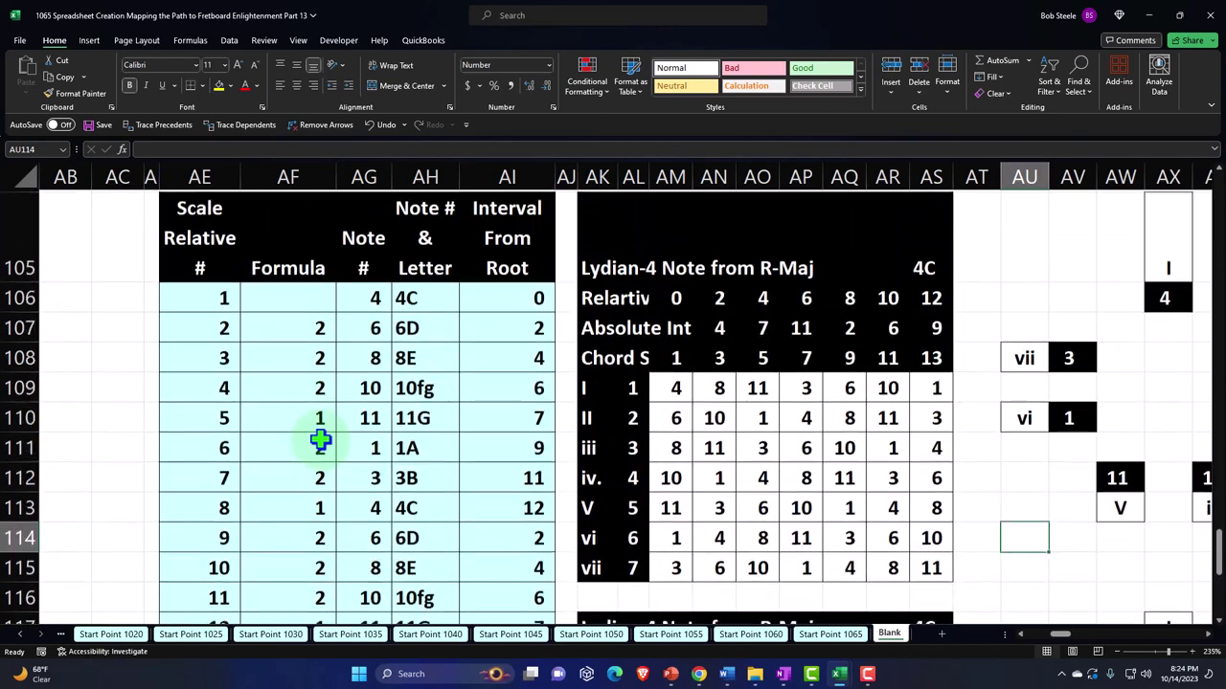
drag(200, 330, 942, 574)
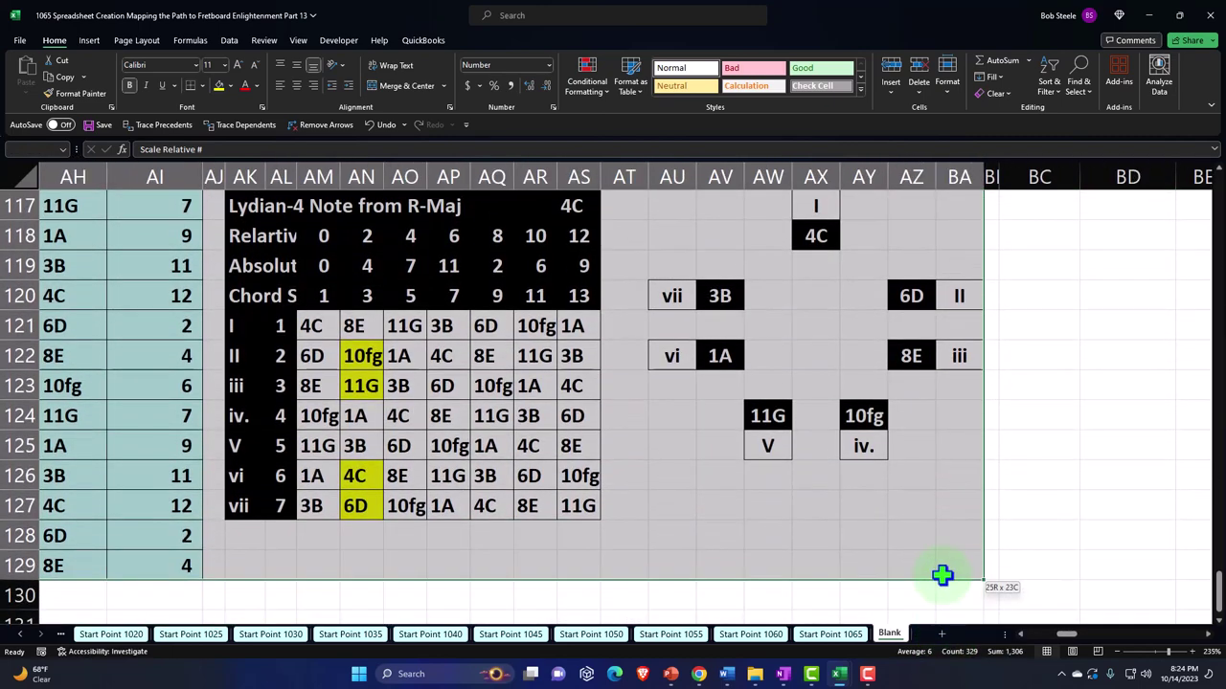
key(ctrl+c)
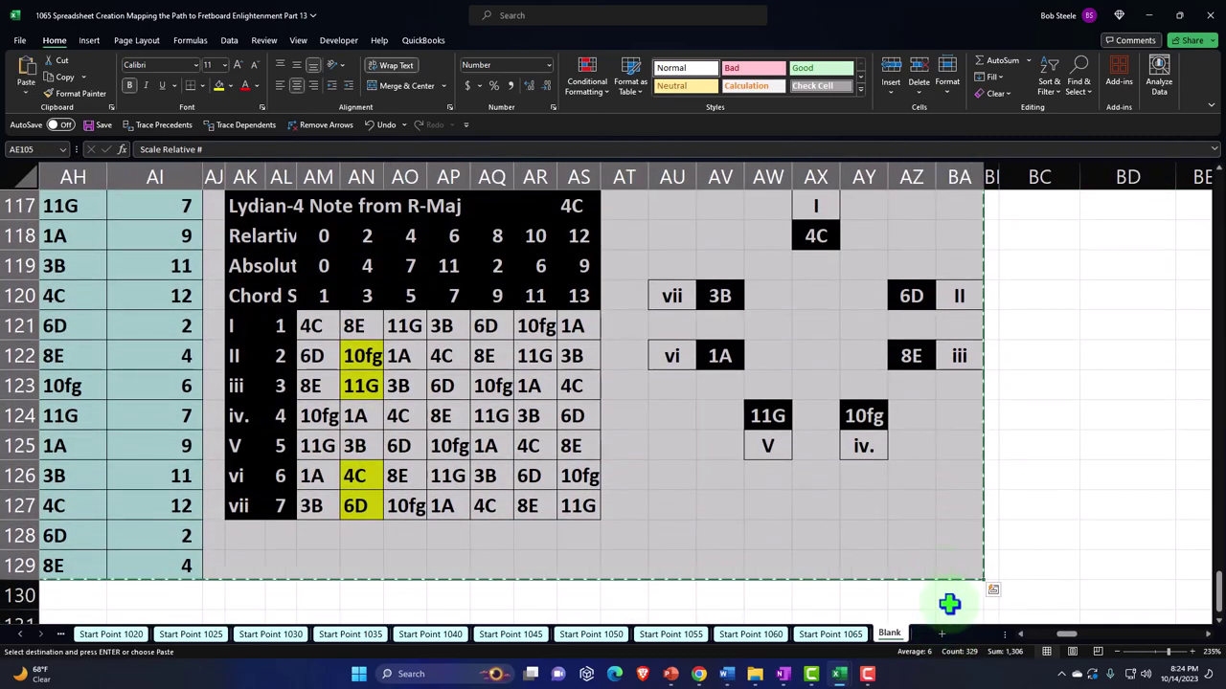
Step: Paste the copied block at AE131, leaving one empty row below the Lydian block
click(1020, 634)
click(1019, 634)
scroll(295, 470, down, 2)
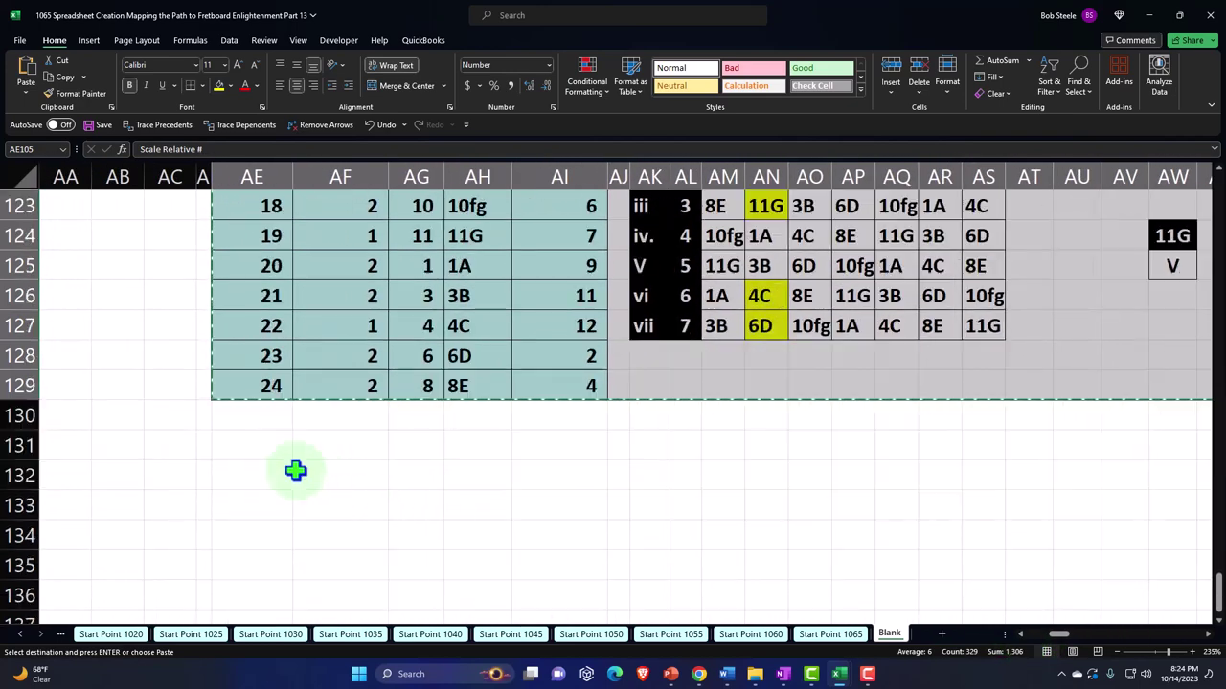
click(252, 442)
key(ctrl+v)
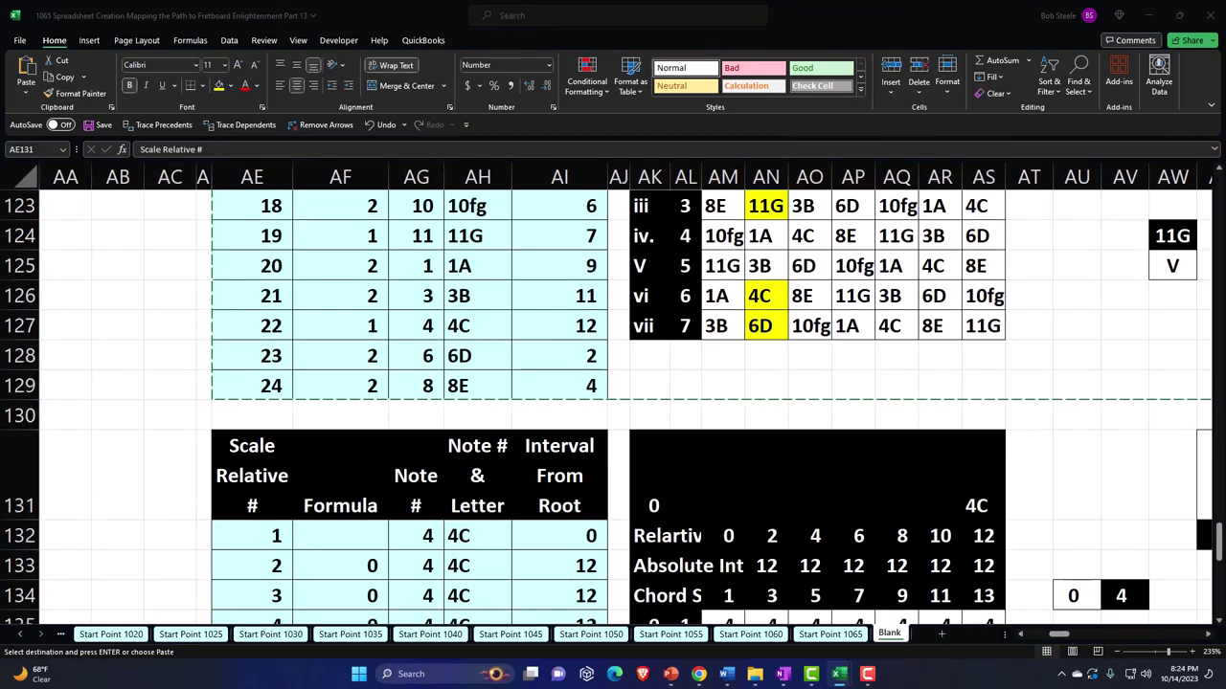
Step: Link the title cell AK131 of the pasted block to the Mixolydian-5 Note of R-Maj title in FA1
scroll(507, 446, down, 1)
click(649, 409)
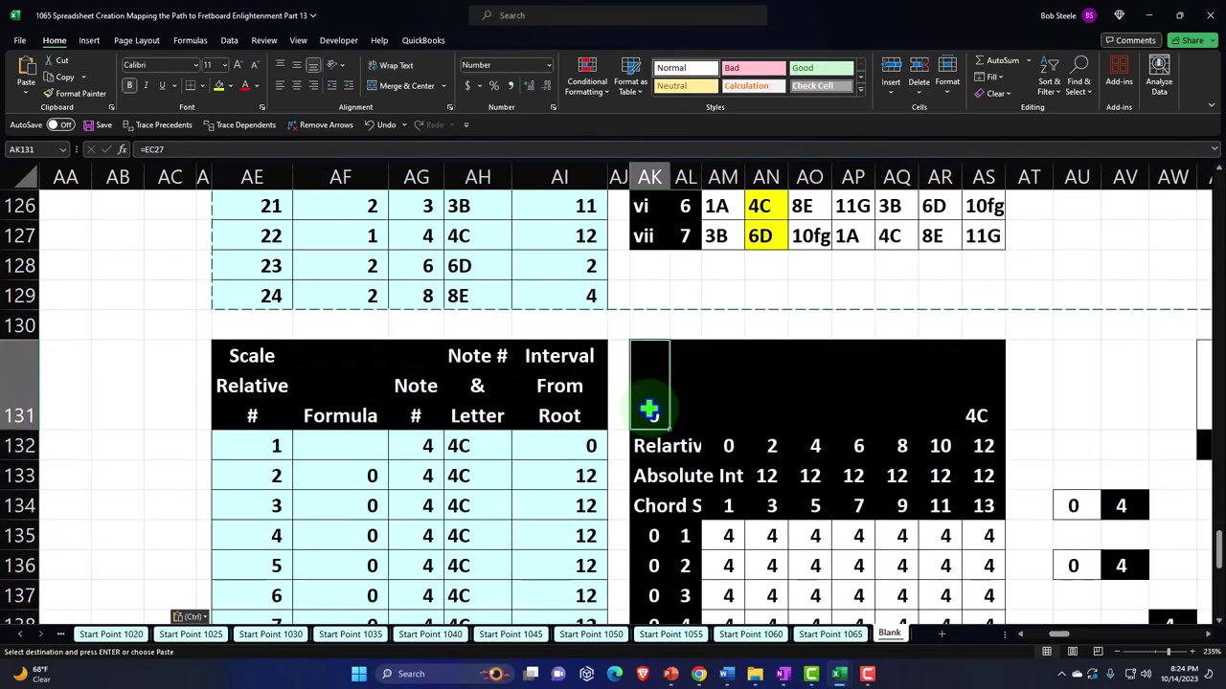
text(=)
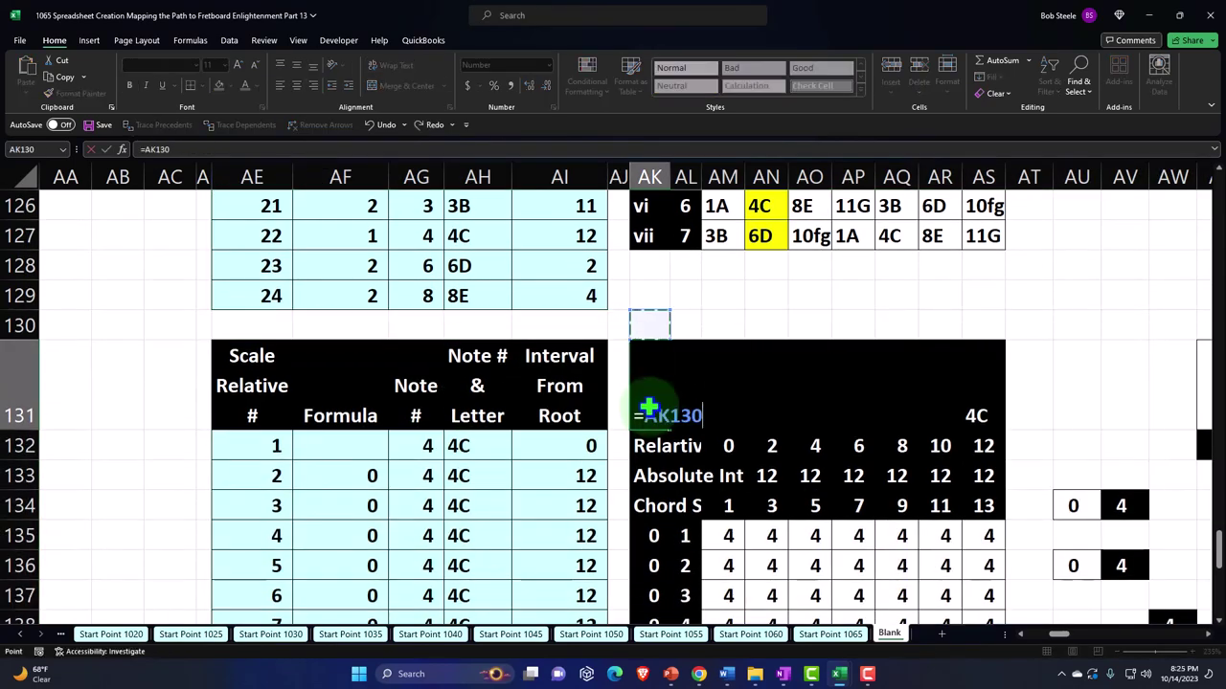
key(Up)
key(Up)
key(Up)
key(Up)
key(Up)
key(Up)
key(Up)
key(Up)
key(Up)
key(Up)
key(Up)
key(Up)
key(Up)
key(Up)
key(Up)
key(Up)
key(Up)
key(Up)
key(Up)
key(Up)
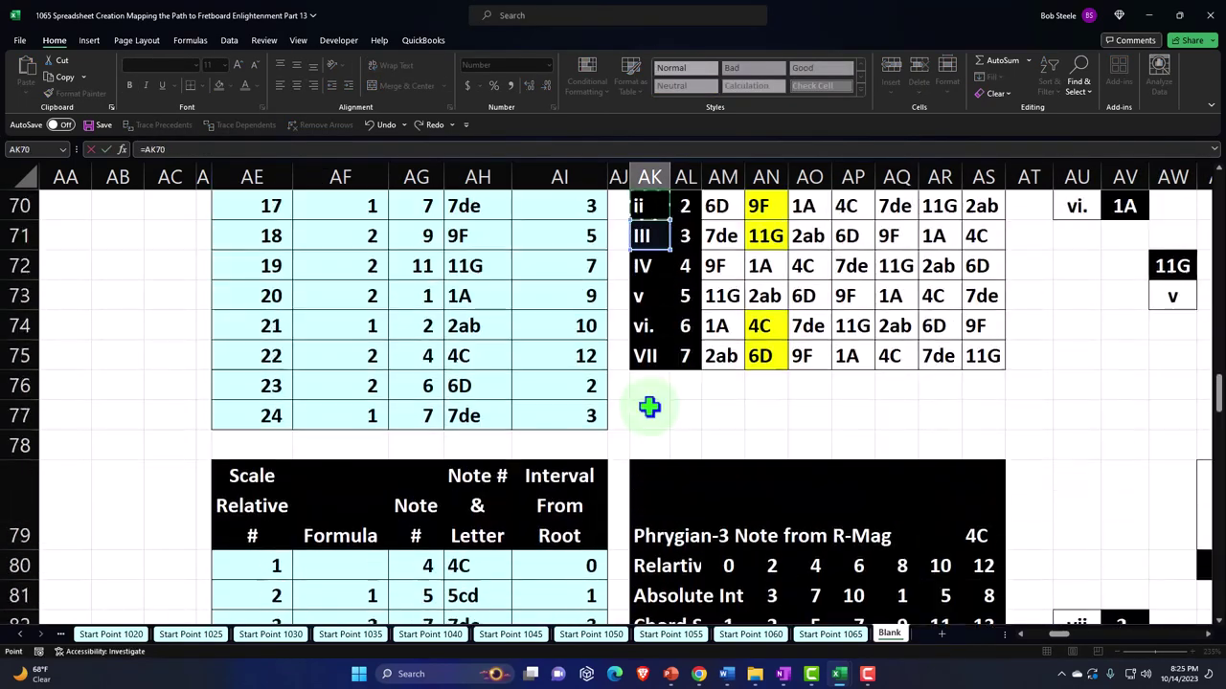
key(Up)
key(Up)
key(Up)
key(Up)
key(Up)
key(Up)
key(Up)
key(Up)
key(Up)
key(Up)
key(Up)
key(Up)
key(Up)
key(Up)
key(Up)
key(Up)
key(Up)
key(Up)
key(Up)
key(Up)
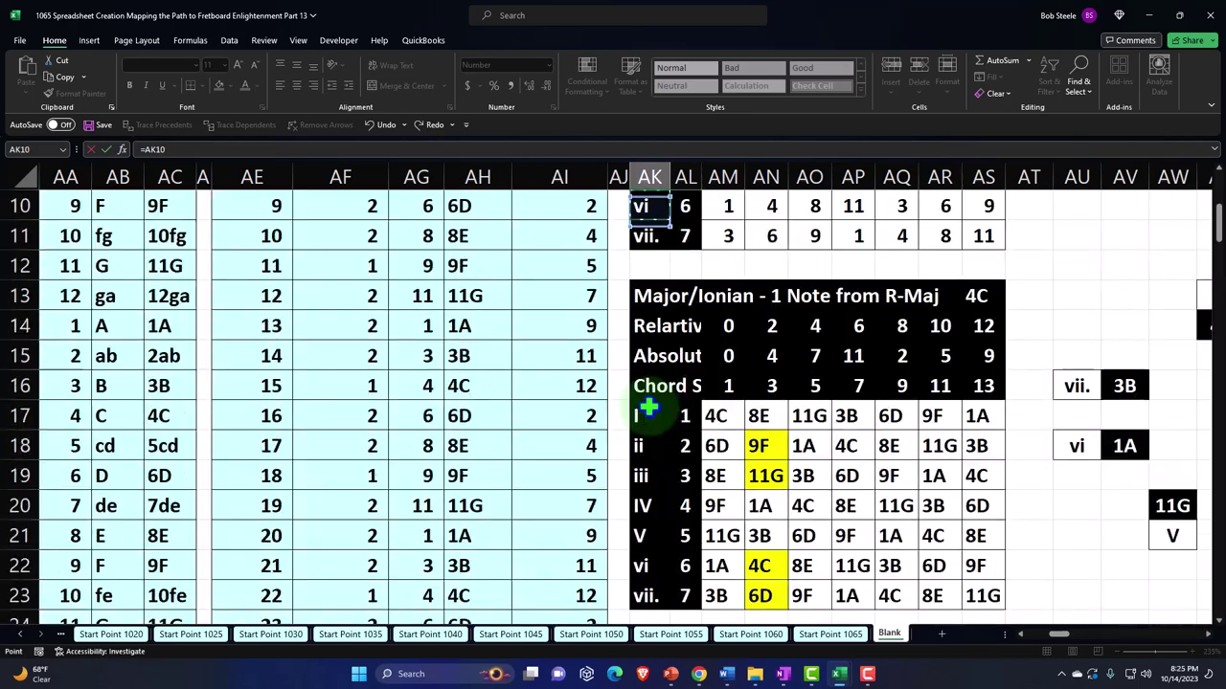
key(Up)
key(Up)
key(Up)
key(Up)
key(Up)
key(Up)
key(Up)
key(Up)
key(Up)
key(Right)
key(Right)
key(Right)
key(Right)
key(Right)
key(Right)
key(Right)
key(Right)
key(Right)
key(Right)
key(Right)
key(Right)
key(Right)
key(Right)
key(Right)
key(Right)
key(Right)
key(Right)
key(Right)
key(Right)
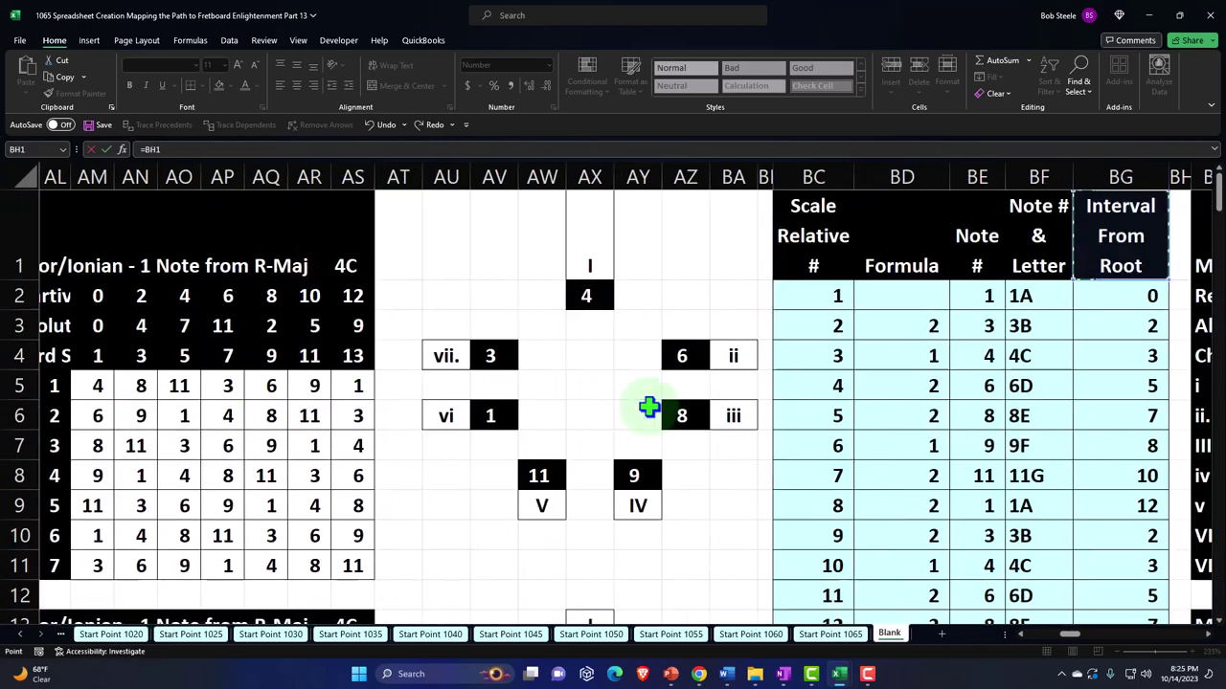
key(Right)
key(Right)
key(Right)
key(Right)
key(Right)
key(Right)
key(Right)
key(Right)
key(Right)
key(Right)
key(Right)
key(Right)
key(Right)
key(Right)
key(Right)
key(Right)
key(Right)
key(Right)
key(Right)
key(Right)
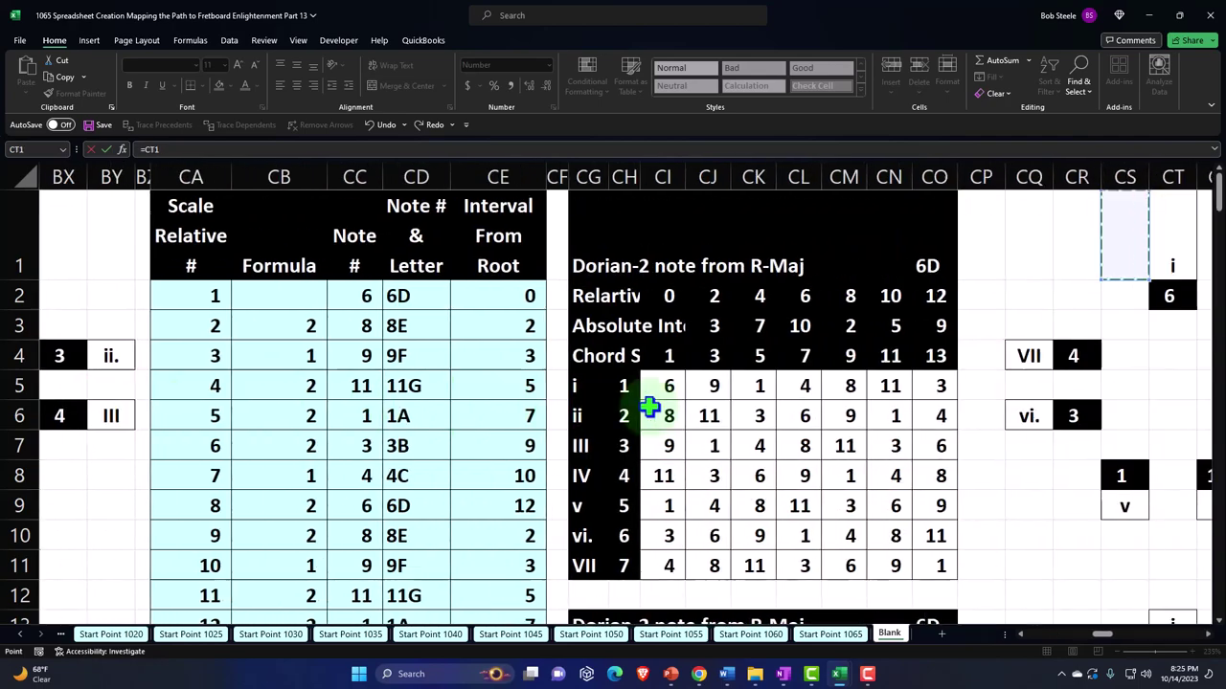
key(Right)
key(Right)
key(Right)
key(Right)
key(Right)
key(Right)
key(Right)
key(Right)
key(Right)
key(Right)
key(Right)
key(Right)
key(Right)
key(Right)
key(Right)
key(Right)
key(Right)
key(Right)
key(Right)
key(Right)
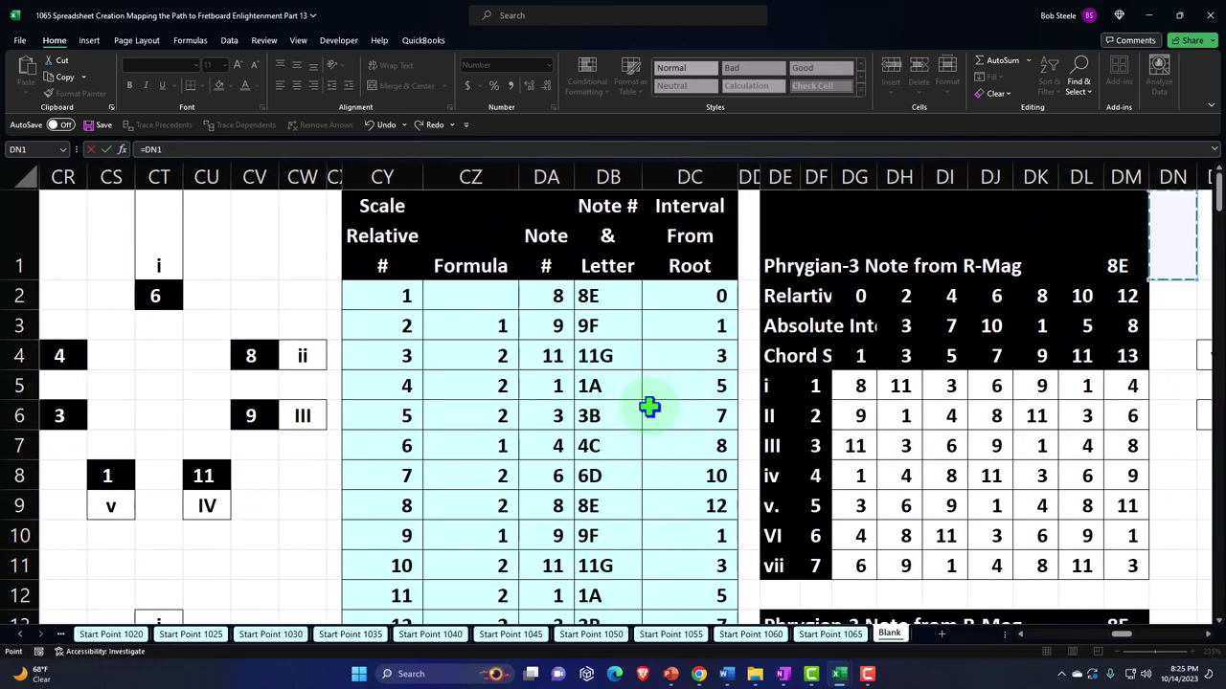
key(Right)
key(Right)
key(Right)
key(Right)
key(Right)
key(Right)
key(Right)
key(Right)
key(Right)
key(Right)
key(Right)
key(Right)
key(Right)
key(Right)
key(Right)
key(Right)
key(Right)
key(Right)
key(Right)
key(Right)
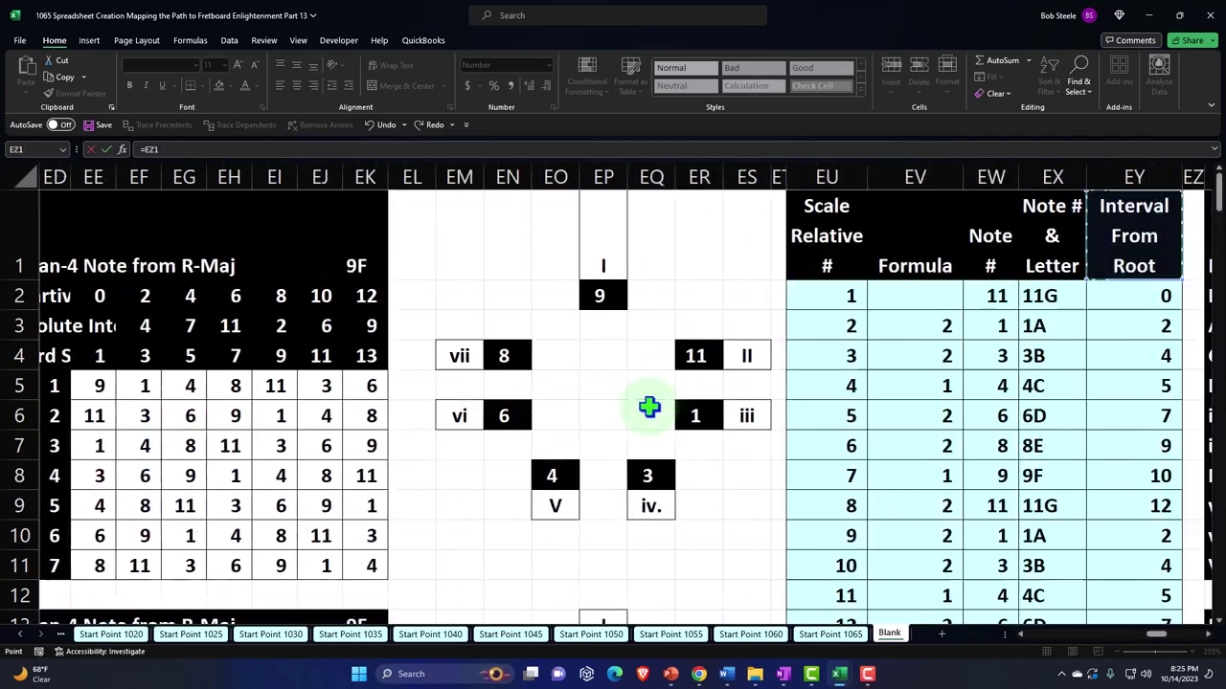
key(Left)
key(Left)
key(Left)
key(Left)
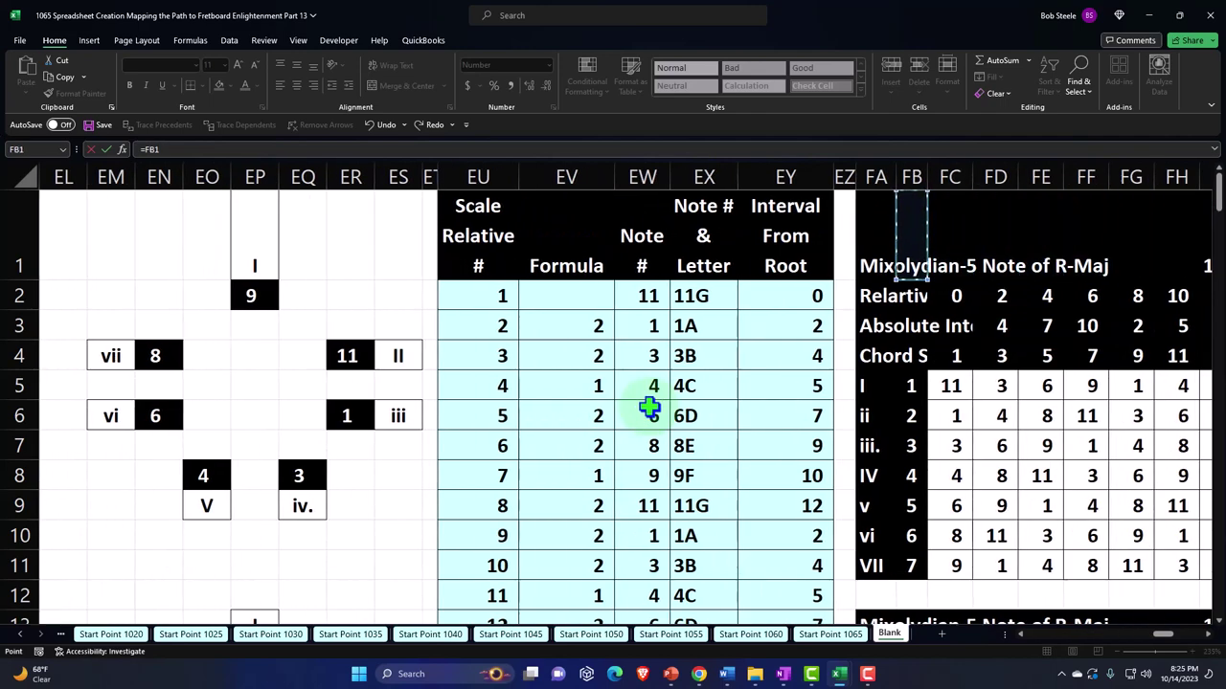
key(Escape)
key(Left)
key(Left)
key(Left)
key(Left)
key(Left)
key(Left)
key(Left)
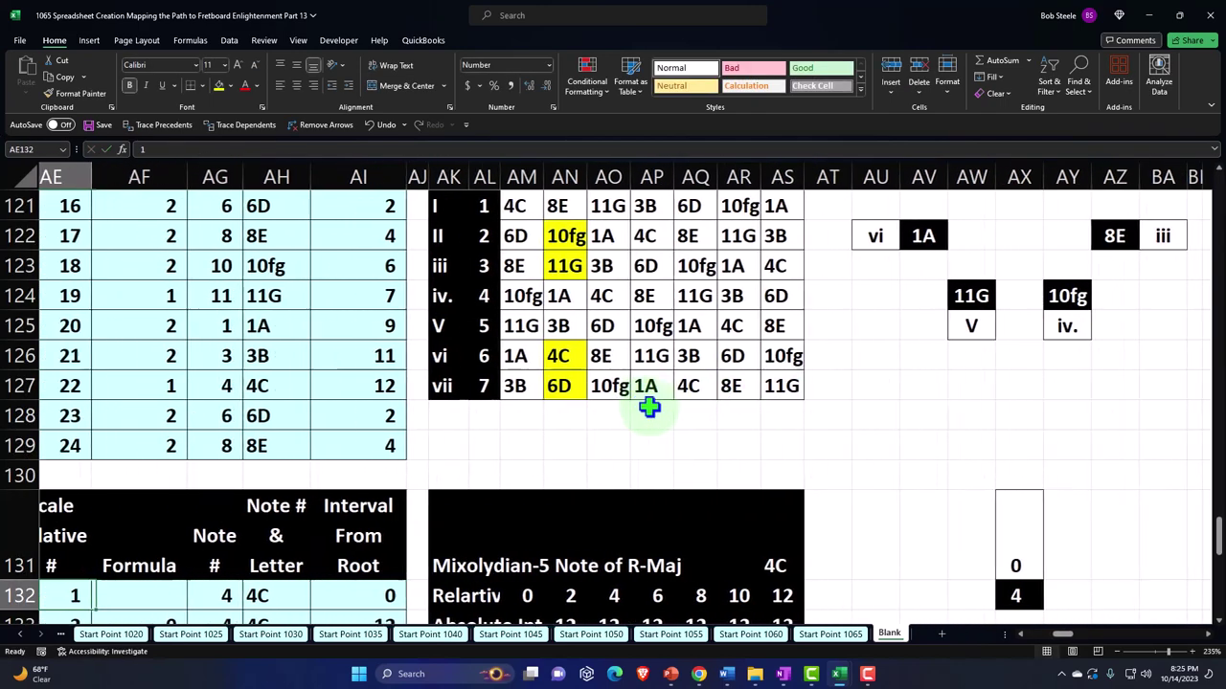
Step: Copy the AK131 link into AF133 as a formula only, and fill it down the Formula column through AF155
scroll(632, 412, down, 2)
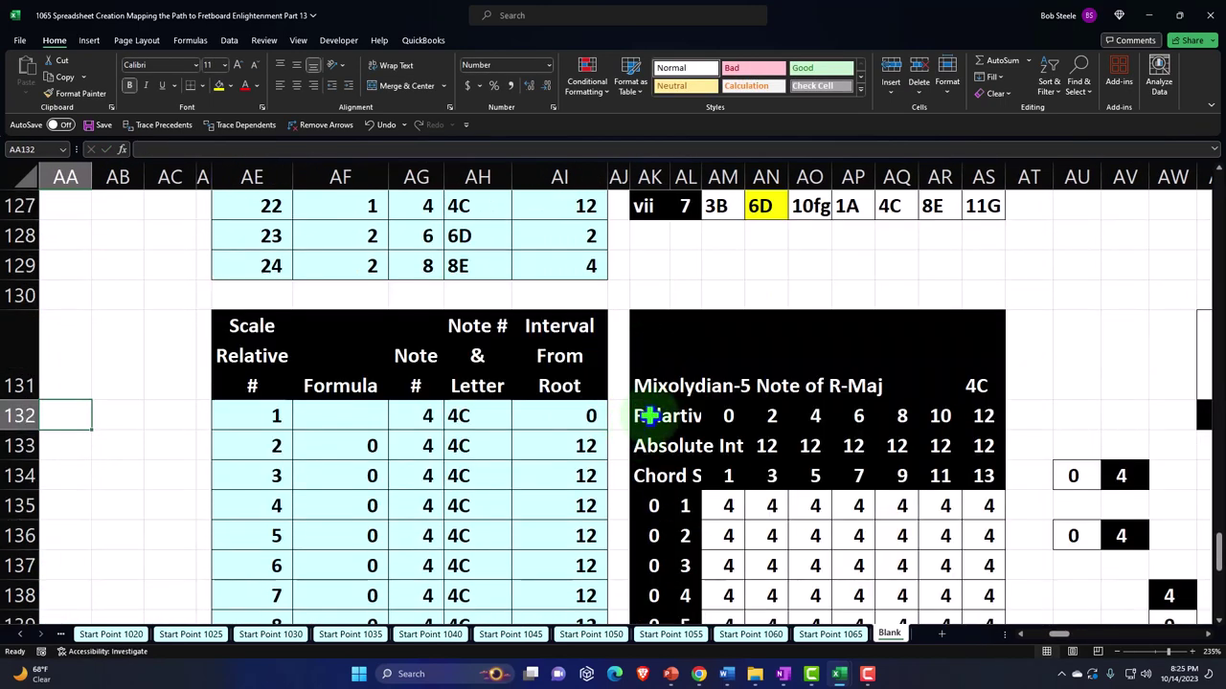
click(654, 388)
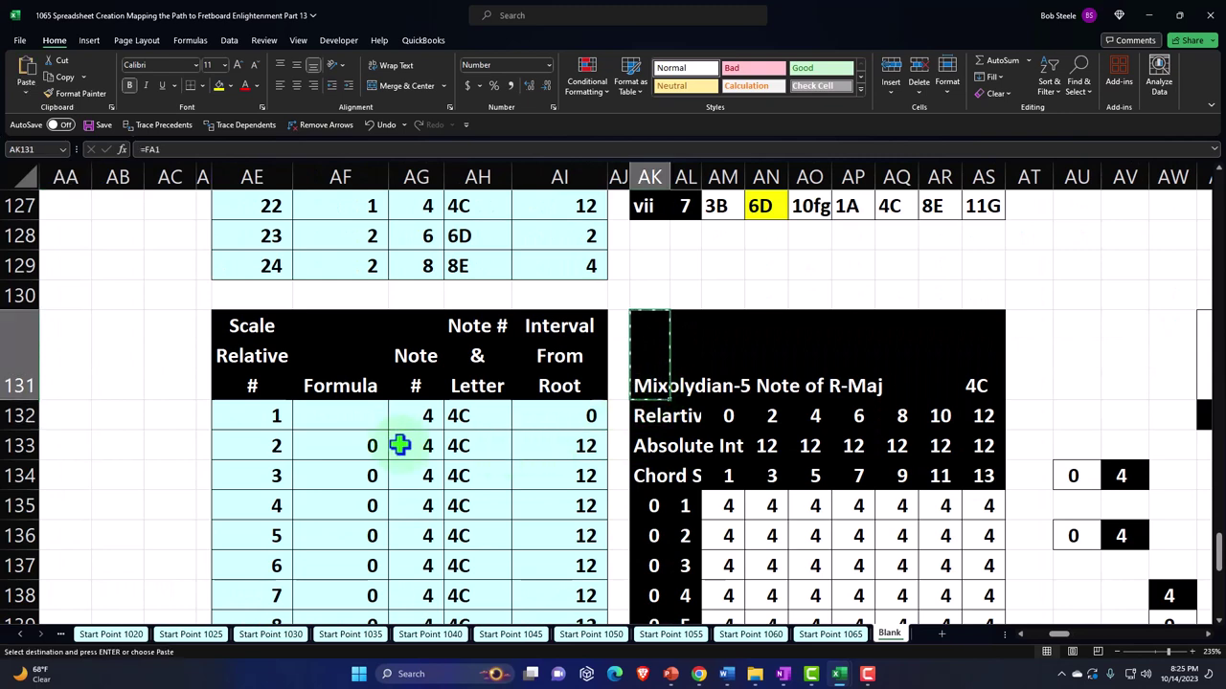
right_click(355, 446)
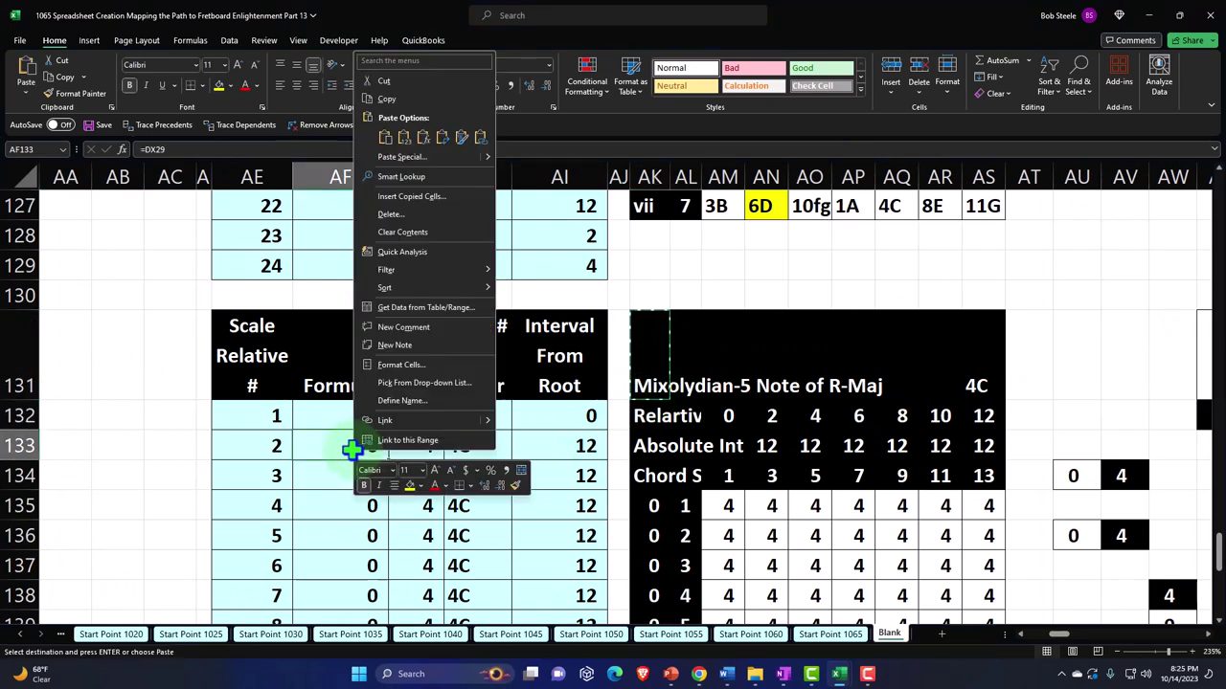
click(423, 137)
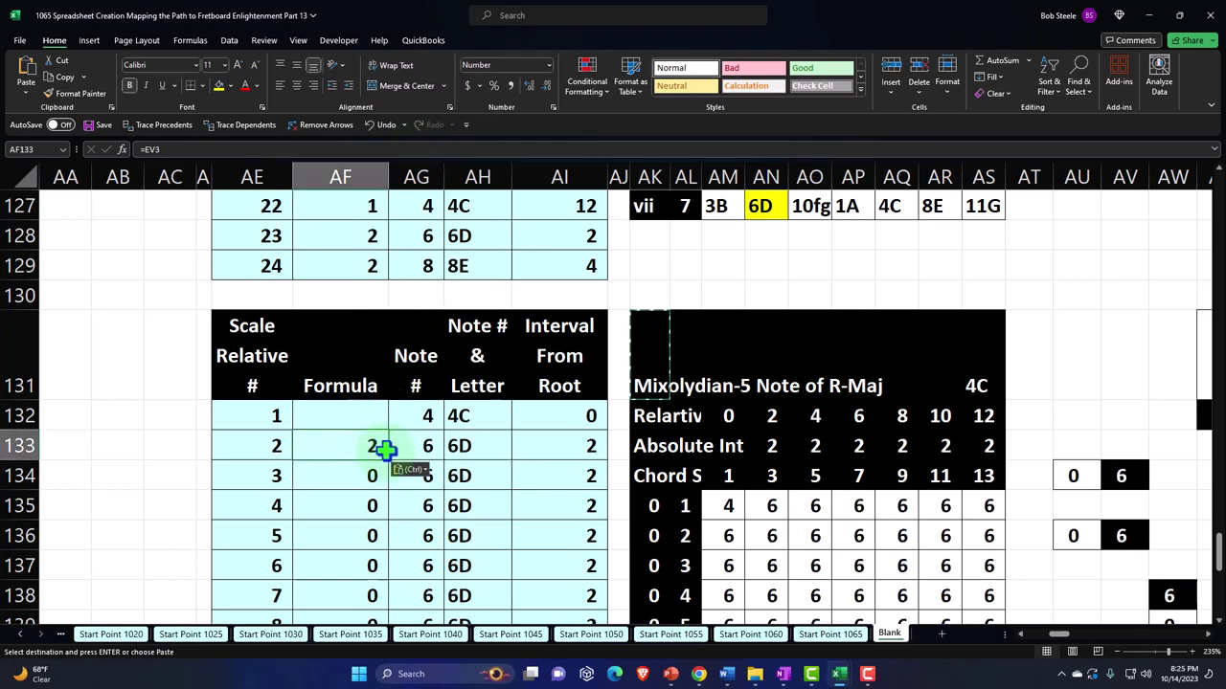
double_click(388, 464)
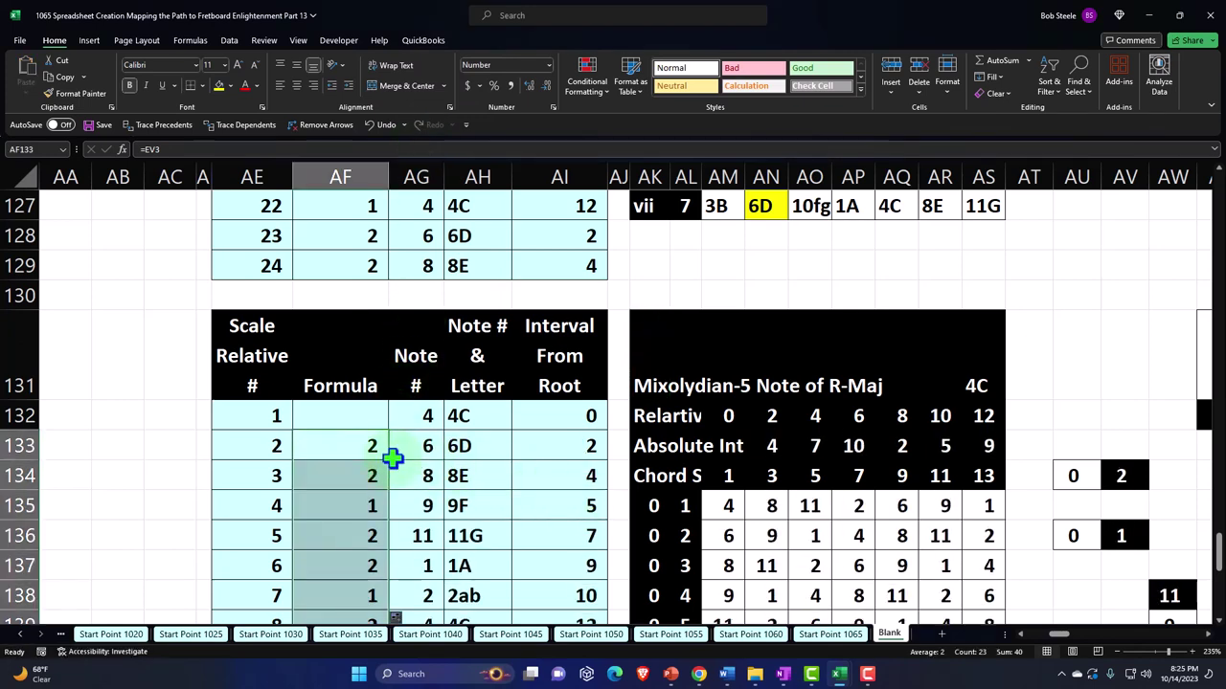
Step: Copy AF133 into AK135 as a value only, and fill it down the numeral column through AK141
click(359, 441)
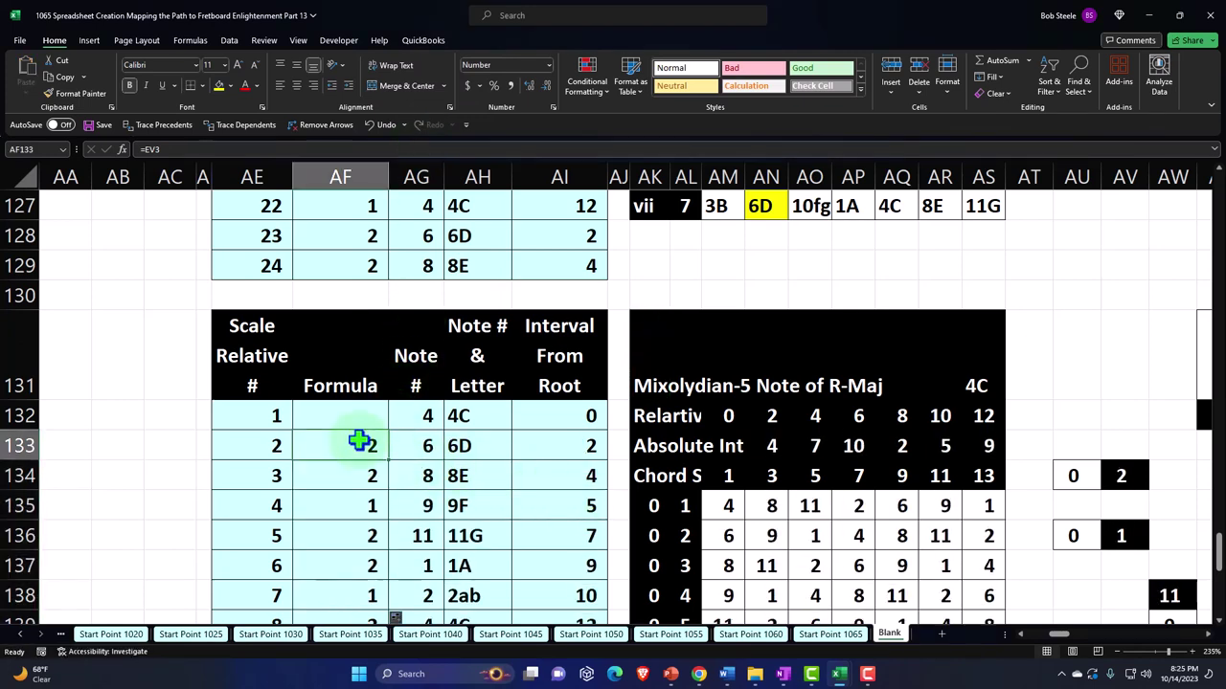
click(651, 507)
right_click(653, 511)
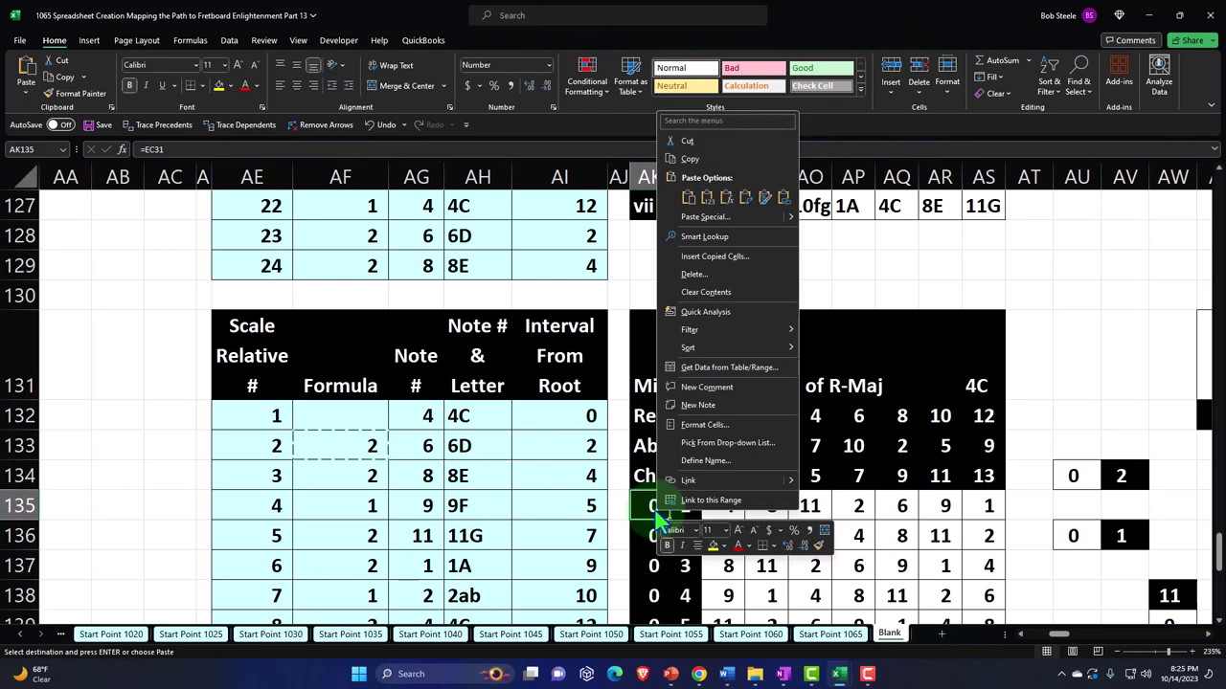
click(707, 197)
scroll(678, 429, down, 1)
double_click(670, 430)
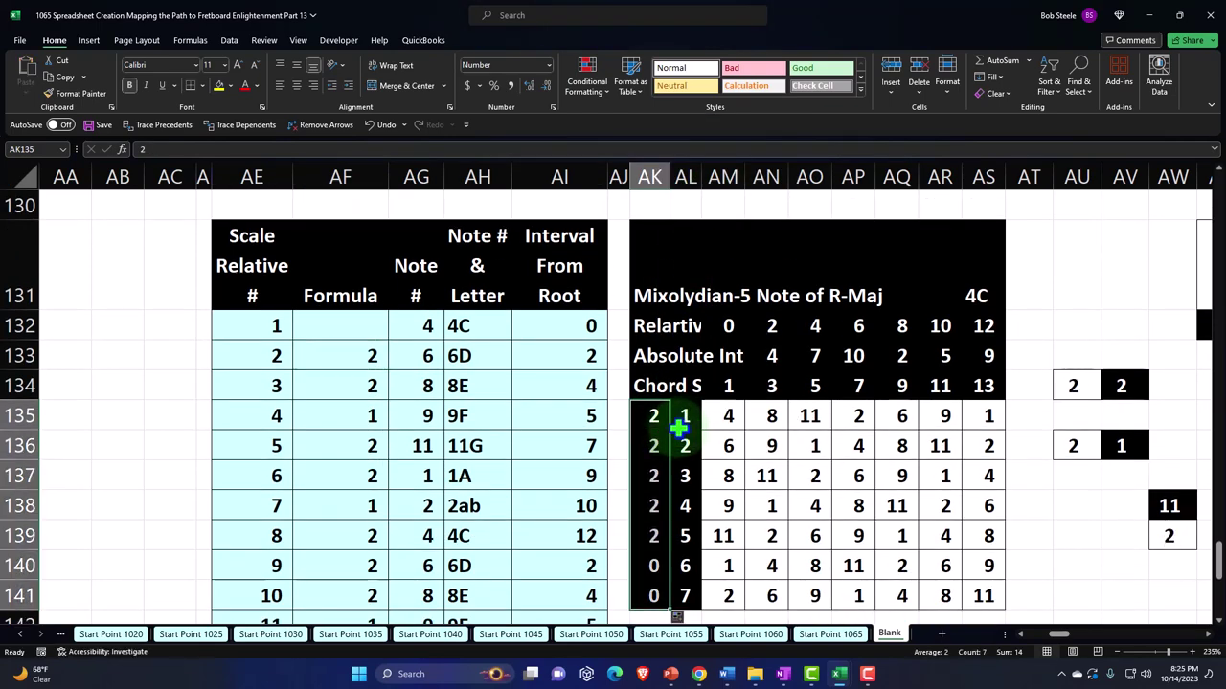
Step: Copy AF133 into AK135 as a formula only, replacing the pasted value, and fill it down the numeral column through AK141
scroll(682, 428, down, 4)
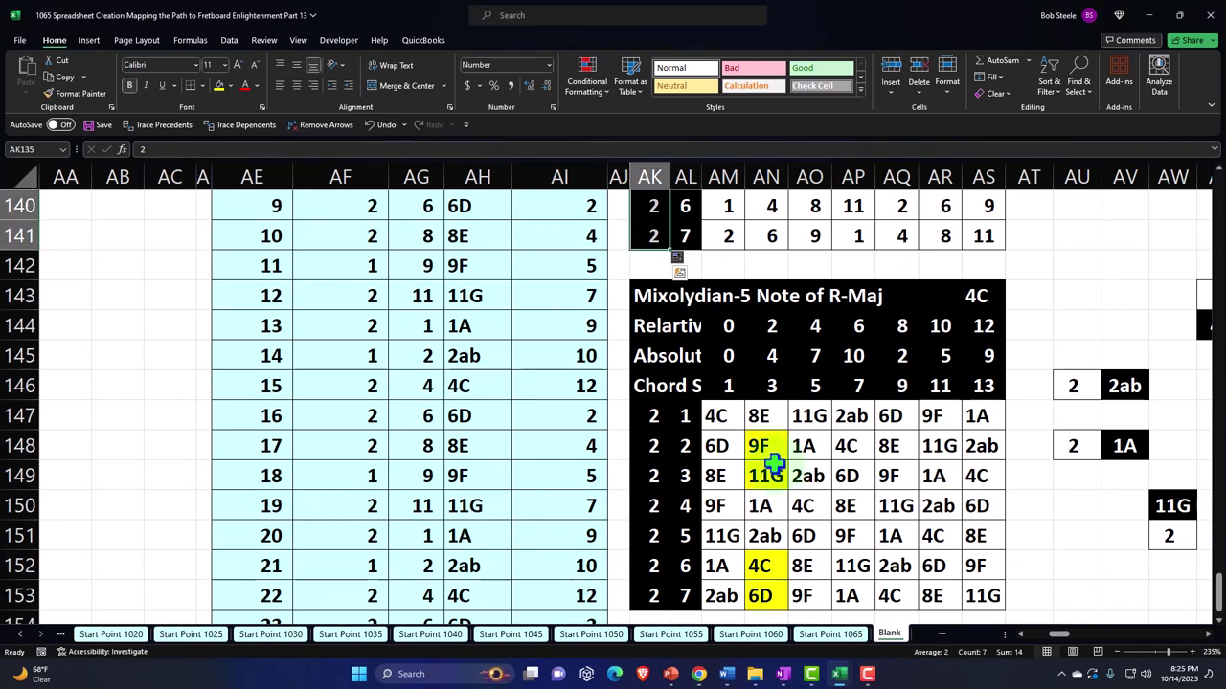
scroll(774, 463, down, 1)
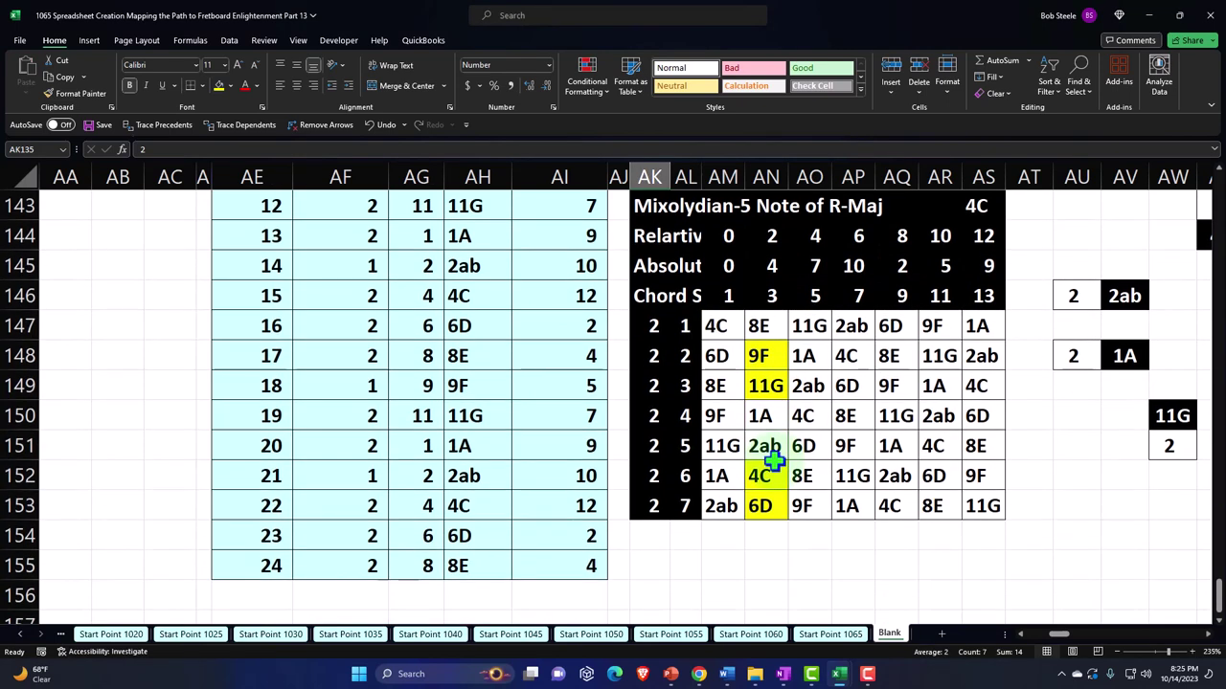
scroll(773, 462, up, 2)
scroll(752, 460, up, 3)
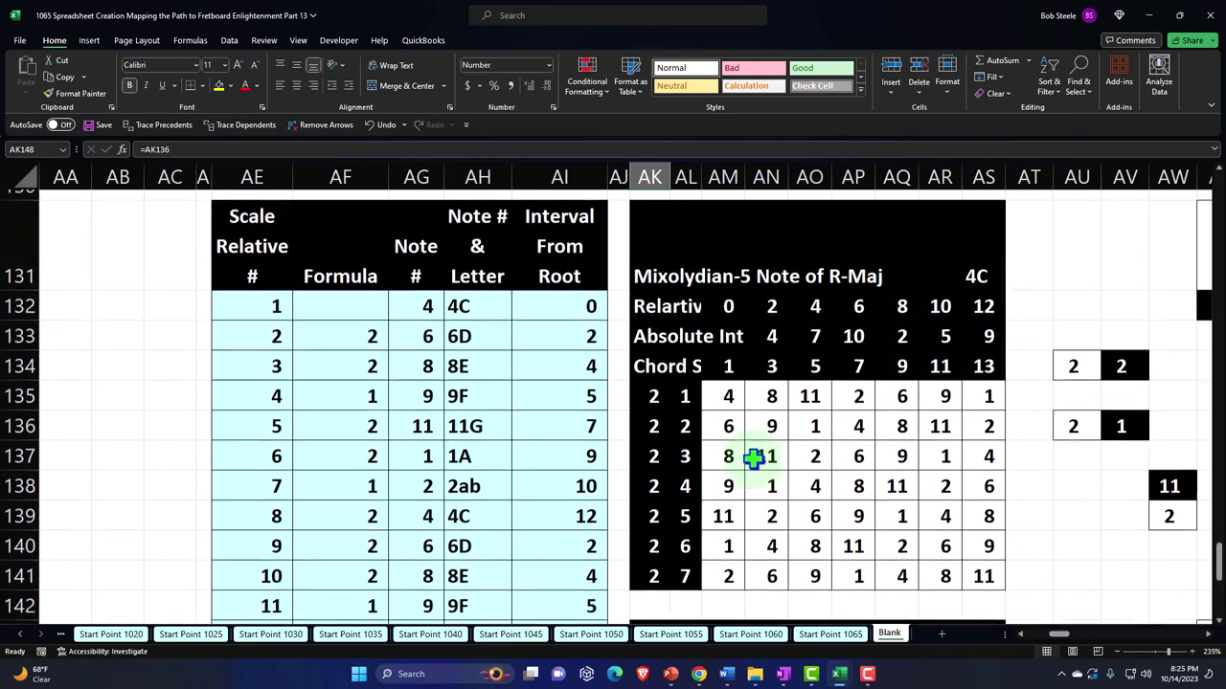
click(367, 355)
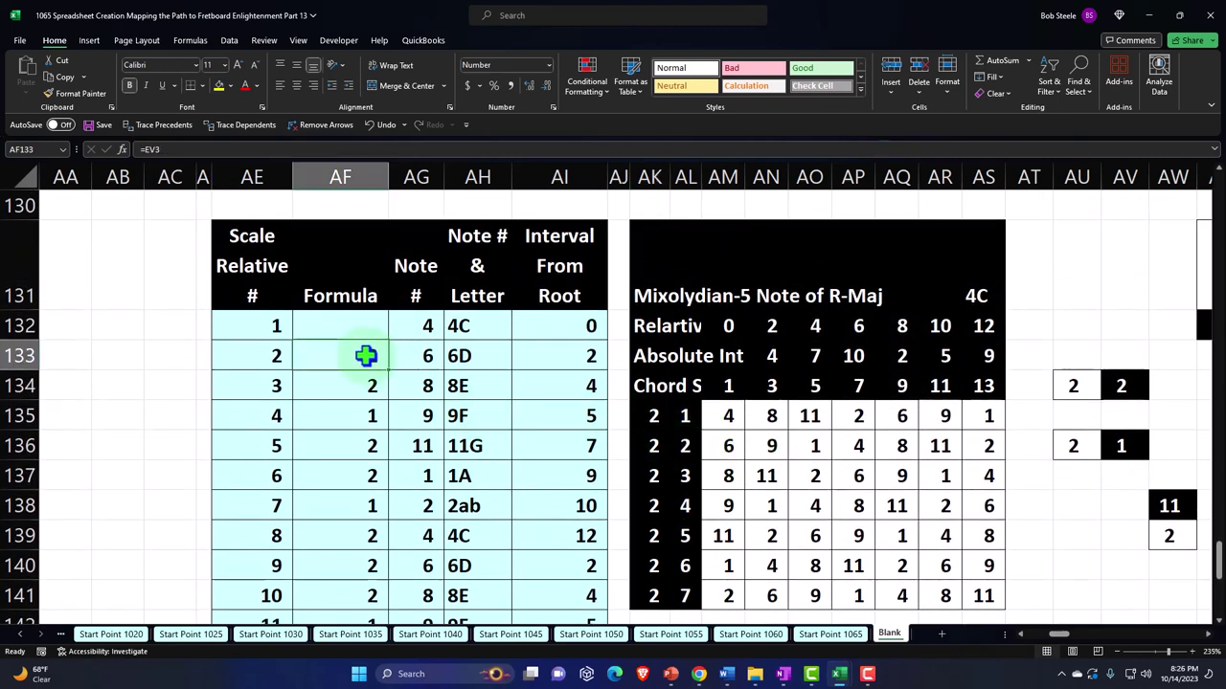
right_click(656, 415)
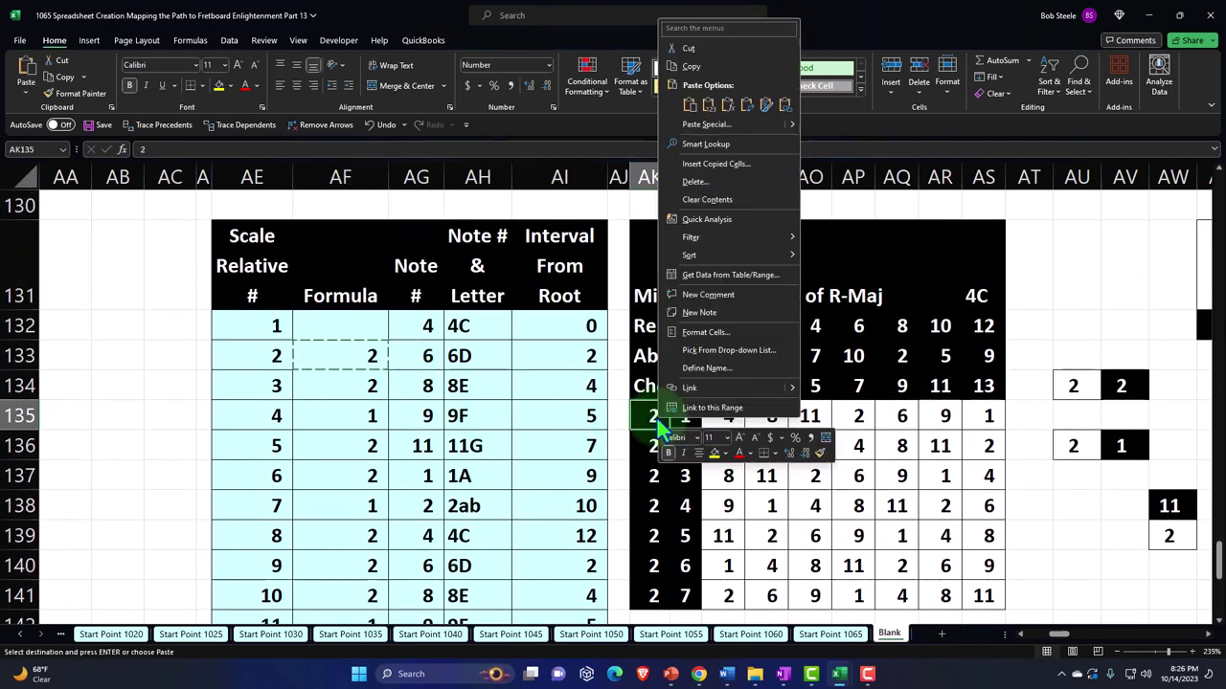
click(730, 107)
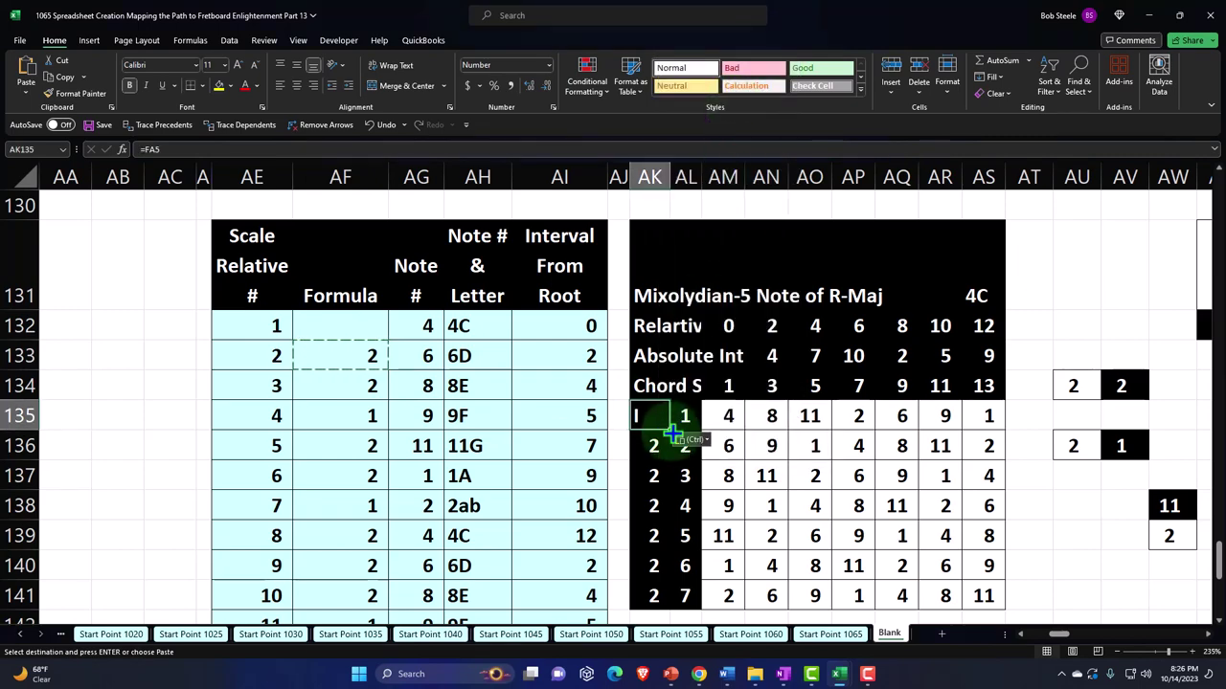
double_click(673, 434)
scroll(673, 434, down, 3)
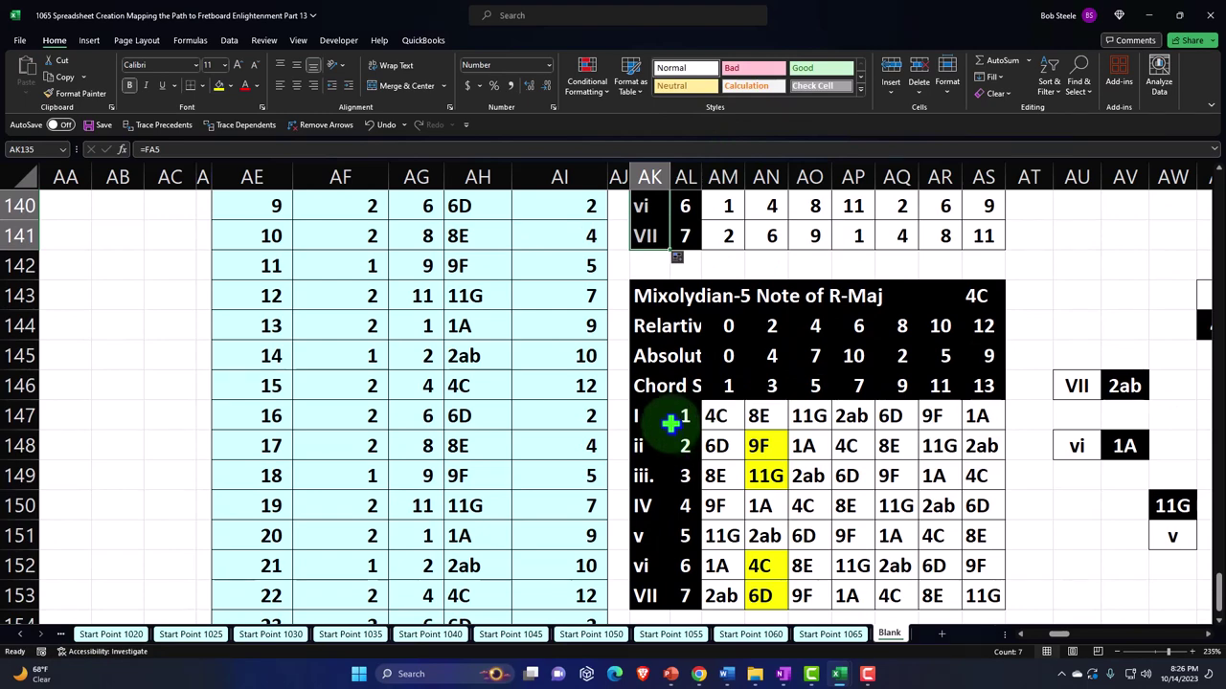
Step: Copy the whole Mixolydian block AE131:BA155 and paste it at AE157, leaving one empty row below the original
scroll(651, 431, up, 2)
scroll(369, 381, up, 3)
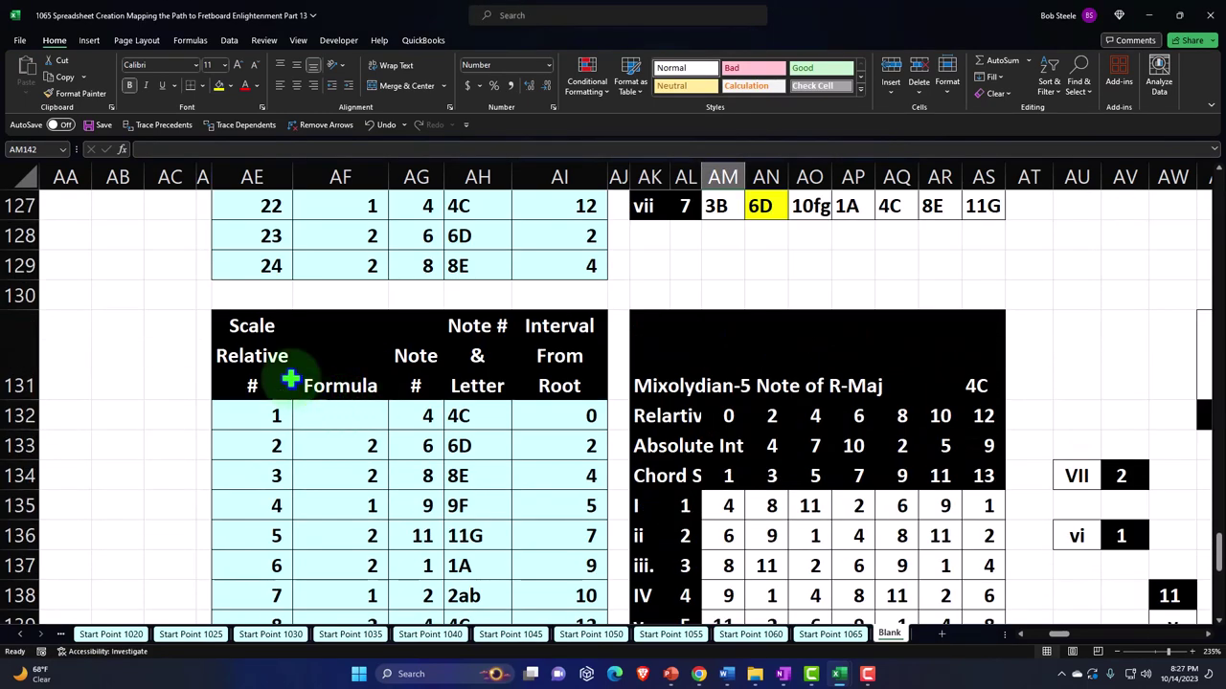
click(253, 347)
drag(246, 333, 1092, 568)
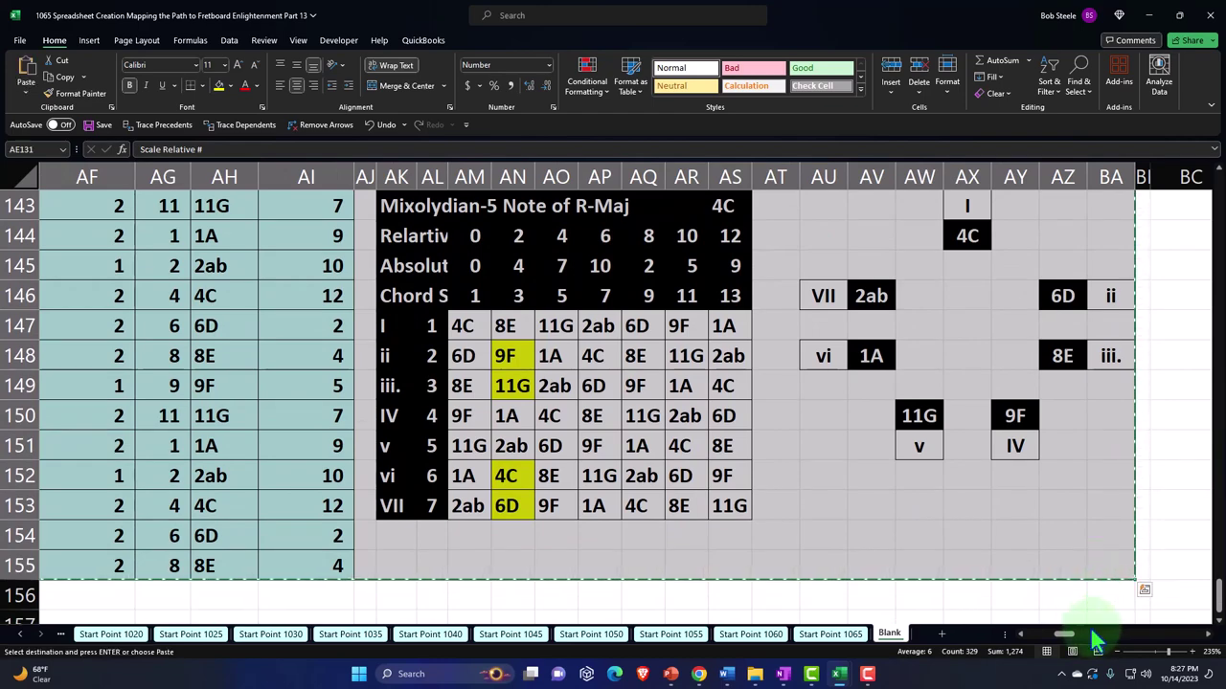
scroll(1025, 640, left, 5)
scroll(321, 507, down, 1)
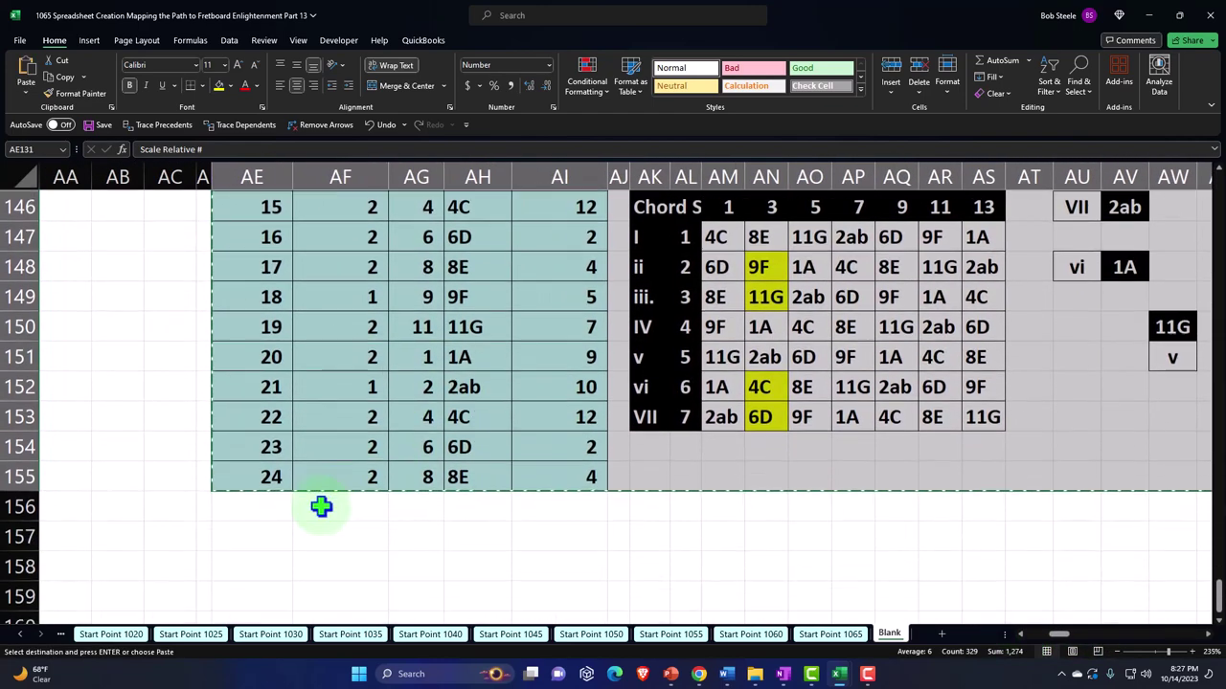
click(252, 532)
key(ctrl+v)
scroll(297, 503, down, 2)
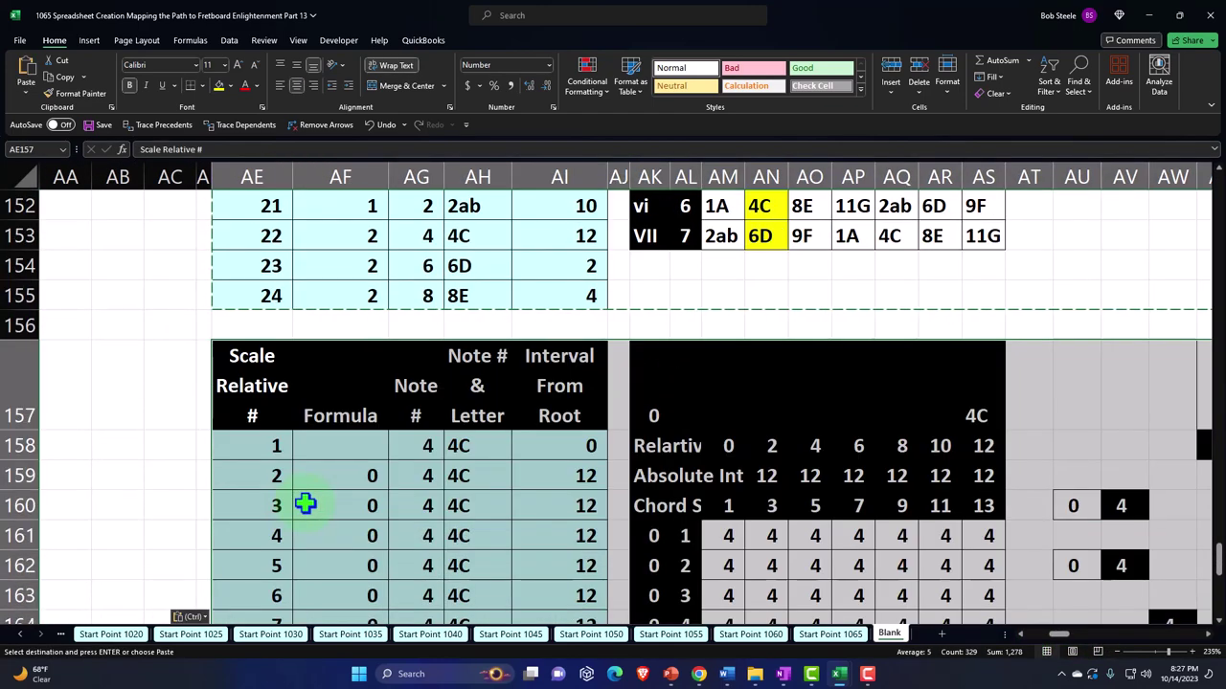
Step: Link the title cell AK157 of the pasted block to the Locian - 7 Note from R-Maj title in FY1
click(331, 478)
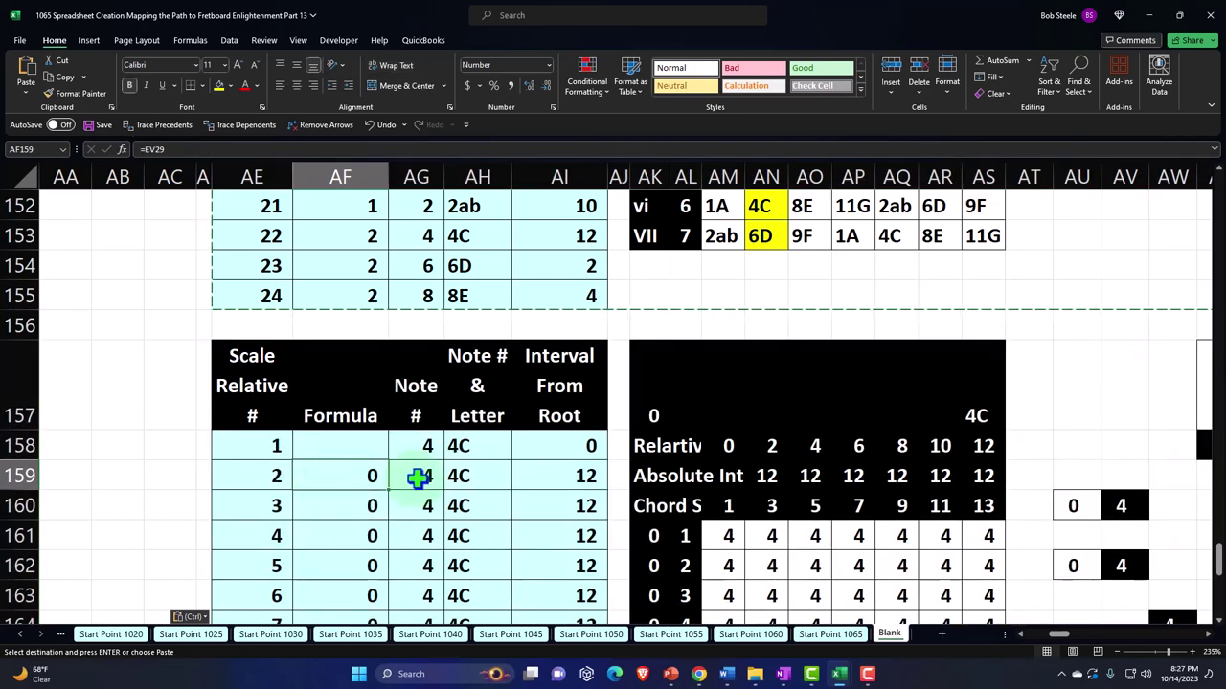
click(652, 413)
text(=)
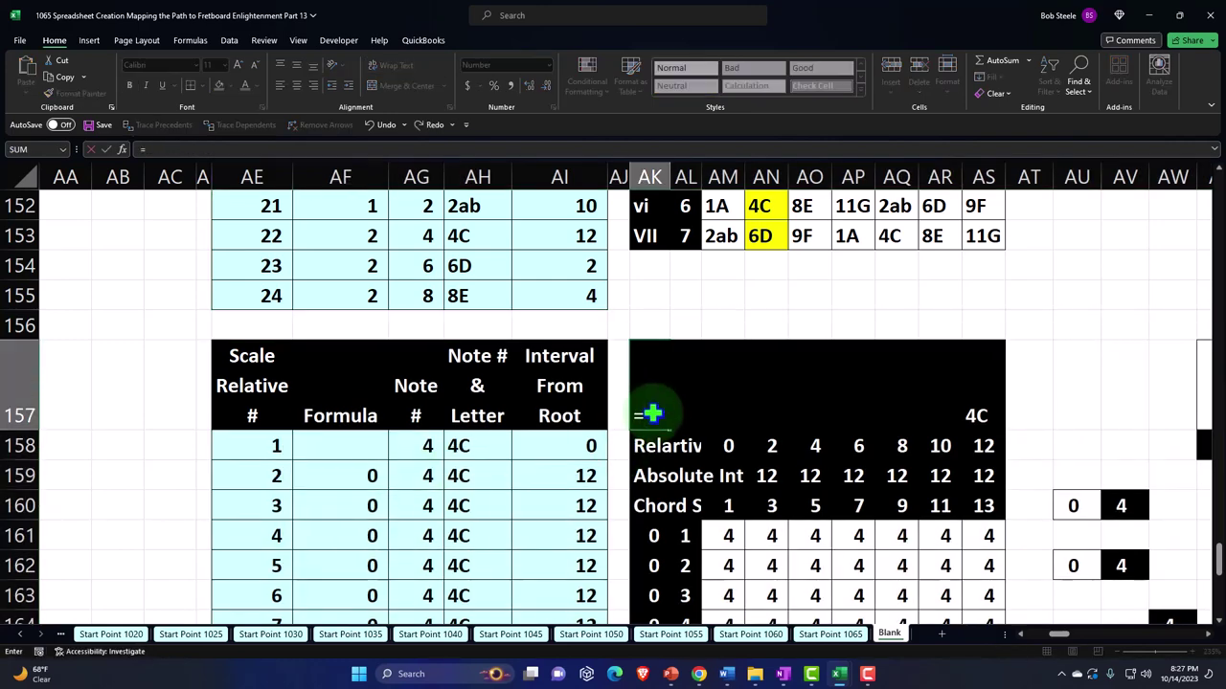
key(Up)
key(Up)
key(Up)
key(Up)
key(Up)
key(Up)
key(Up)
key(Up)
key(Up)
key(Up)
key(Up)
key(Up)
key(Up)
key(Up)
key(Up)
key(Up)
key(Up)
key(Up)
key(Up)
key(Up)
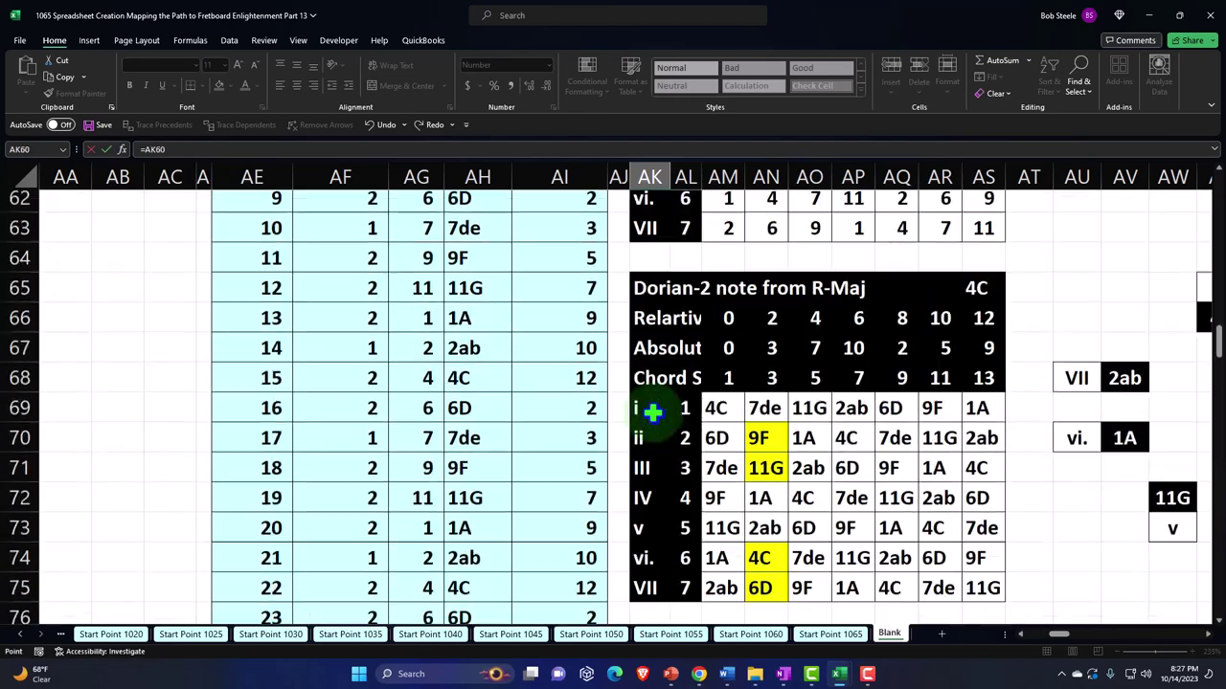
key(Up)
key(Up)
key(Up)
key(Up)
key(Up)
key(Up)
key(Up)
key(Up)
key(Up)
key(Right)
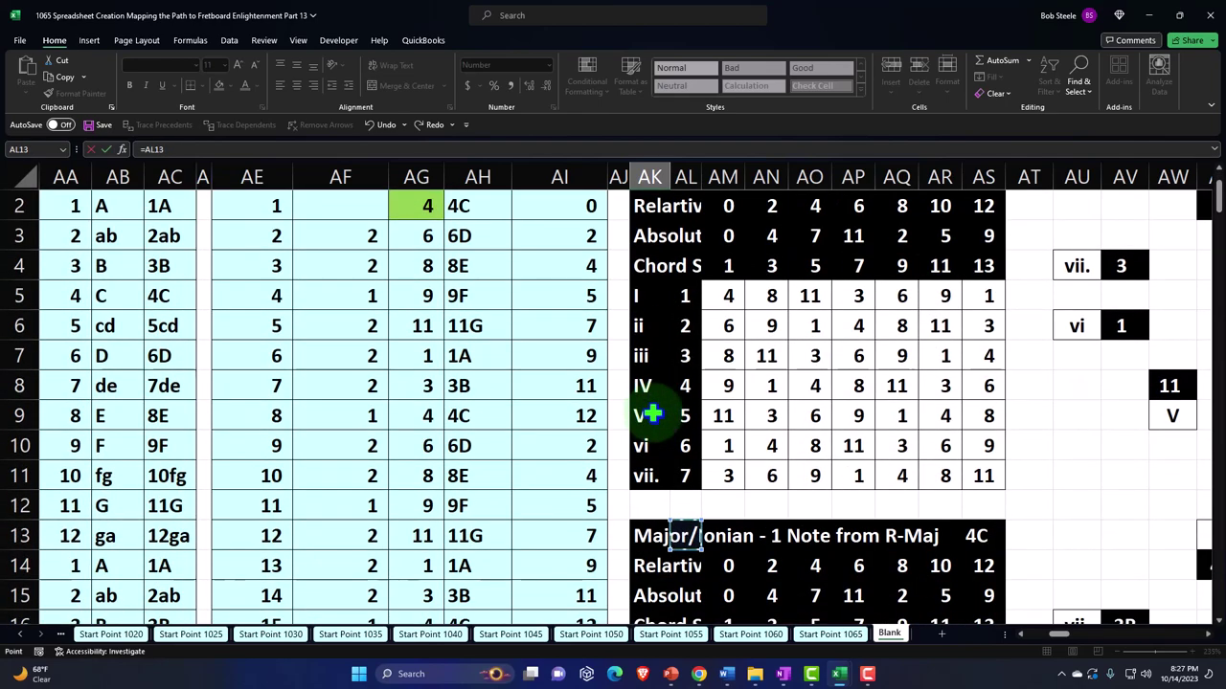
key(Right)
key(Up)
key(Up)
key(Up)
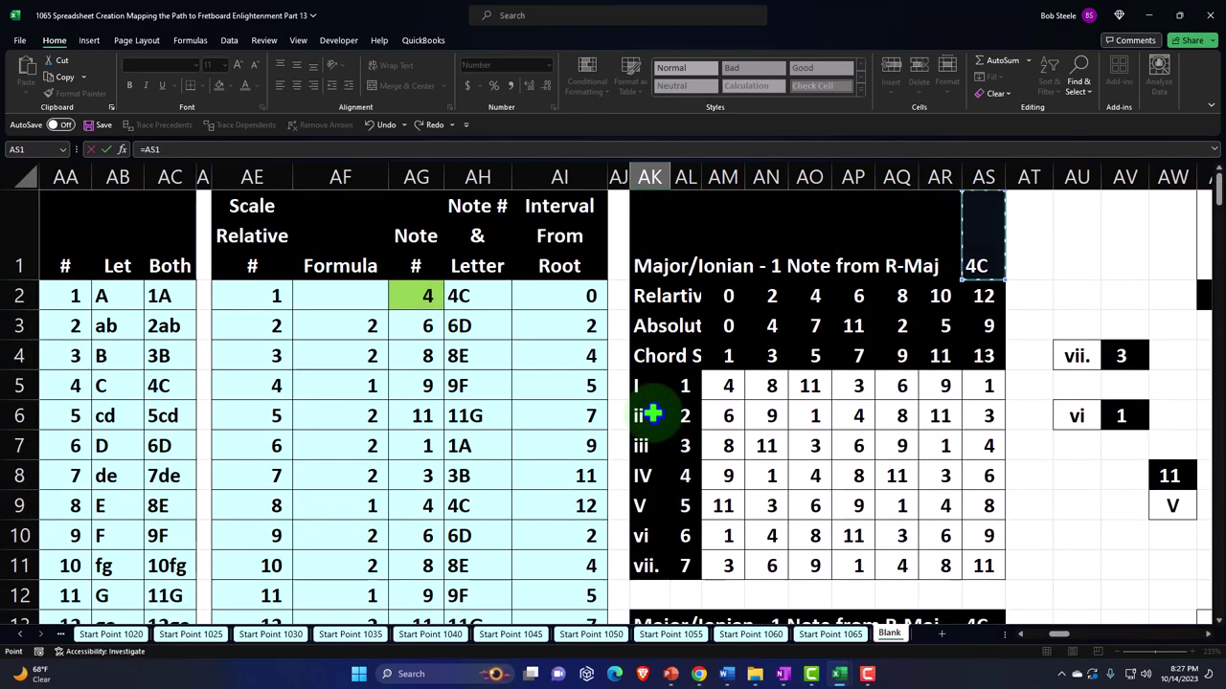
key(Right)
key(Right)
key(Right)
key(Right)
key(Right)
key(Right)
key(Right)
key(Right)
key(Right)
key(Right)
key(Right)
key(Right)
key(Right)
key(Right)
key(Right)
key(Right)
key(Right)
key(Right)
key(Right)
key(Right)
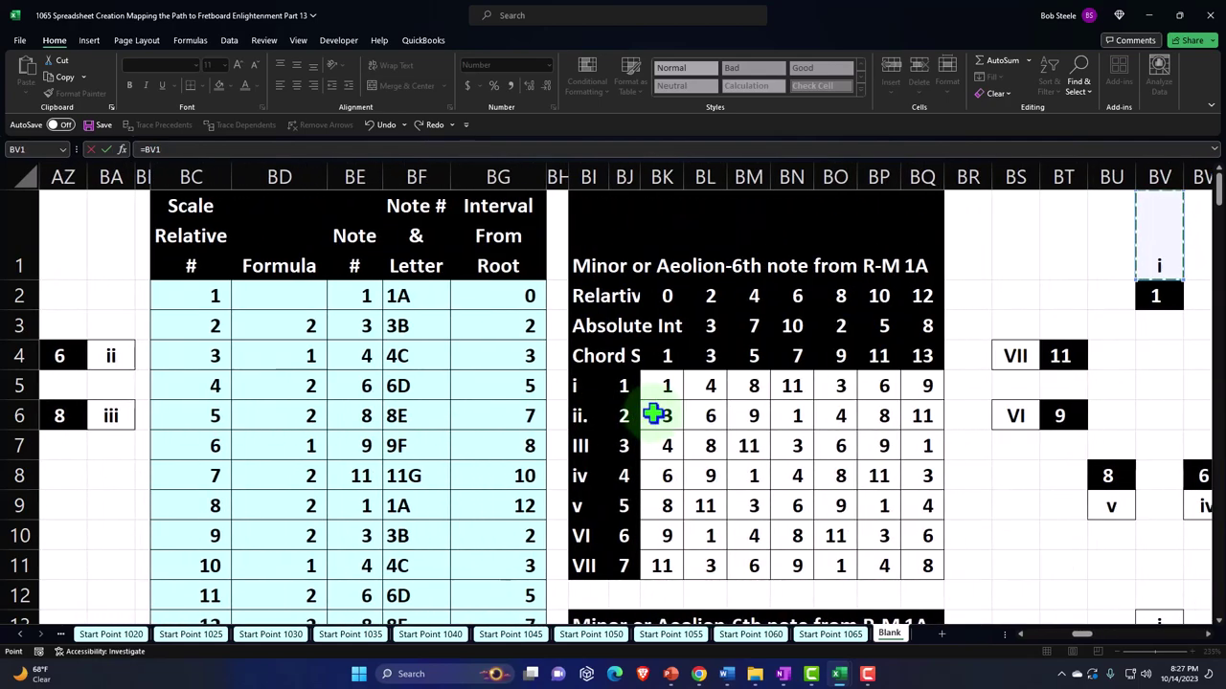
key(Right)
key(Right)
key(Right)
key(Right)
key(Right)
key(Right)
key(Right)
key(Right)
key(Right)
key(Right)
key(Right)
key(Right)
key(Right)
key(Right)
key(Right)
key(Right)
key(Right)
key(Right)
key(Right)
key(Right)
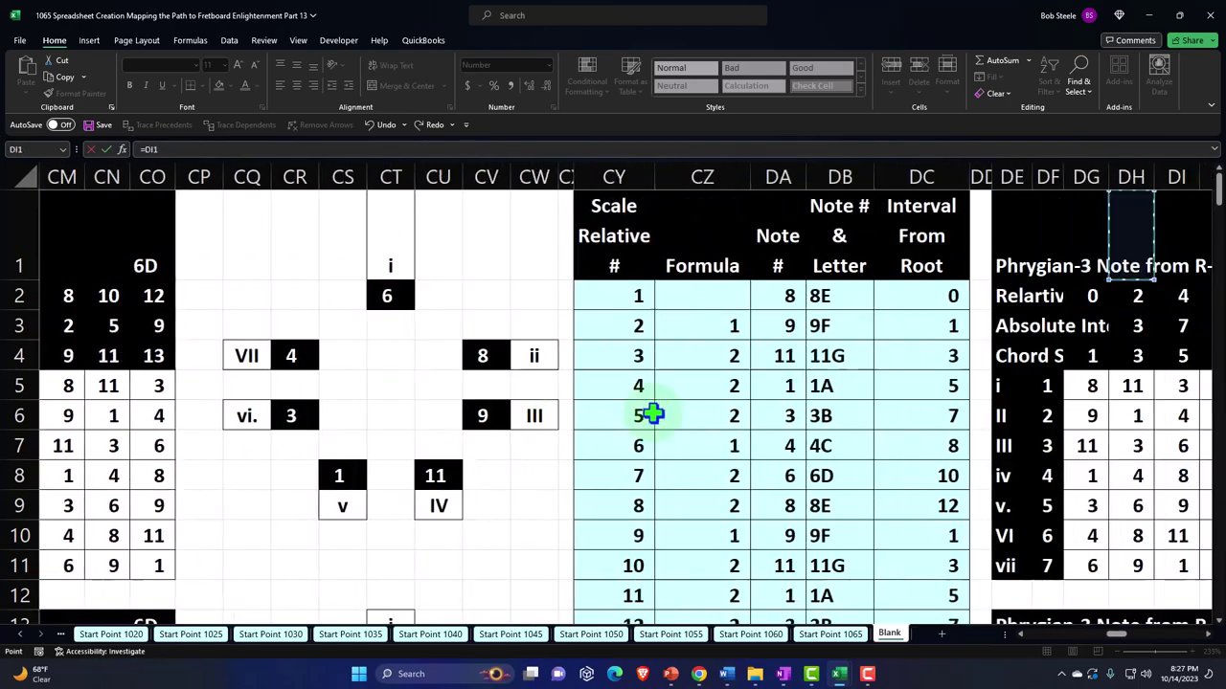
key(Right)
key(Right)
key(Right)
key(Right)
key(Right)
key(Right)
key(Right)
key(Right)
key(Right)
key(Right)
key(Right)
key(Right)
key(Right)
key(Right)
key(Right)
key(Right)
key(Right)
key(Right)
key(Right)
key(Right)
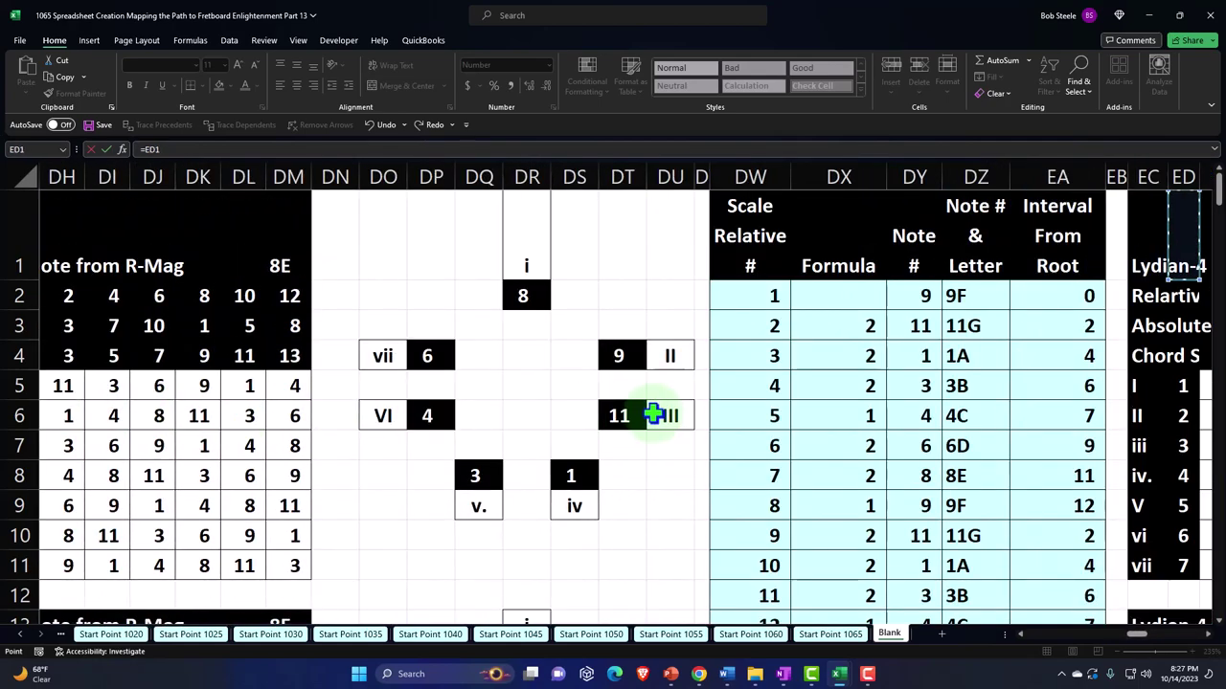
key(Right)
key(Right)
key(Right)
key(Right)
key(Right)
key(Right)
key(Right)
key(Right)
key(Right)
key(Right)
key(Right)
key(Right)
key(Right)
key(Right)
key(Right)
key(Right)
key(Right)
key(Right)
key(Right)
key(Right)
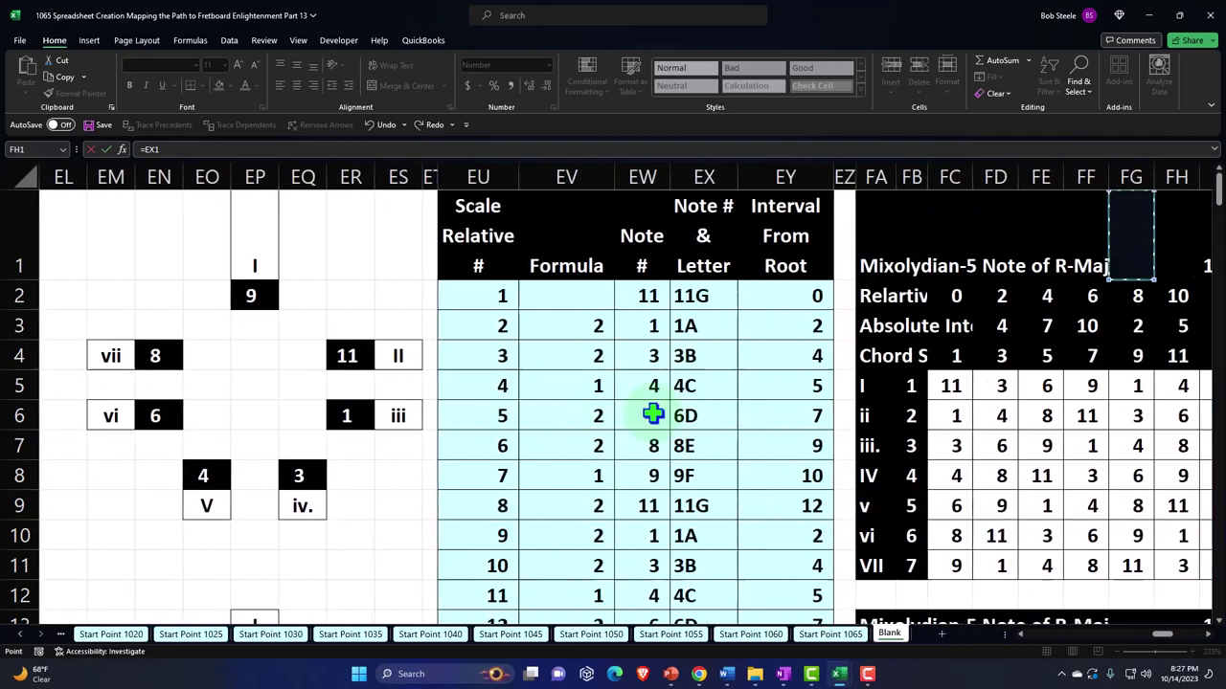
key(Right)
key(Right)
key(Right)
key(Right)
key(Right)
key(Right)
key(Right)
key(Right)
key(Right)
key(Right)
key(Right)
key(Right)
key(Right)
key(Right)
key(Right)
key(Right)
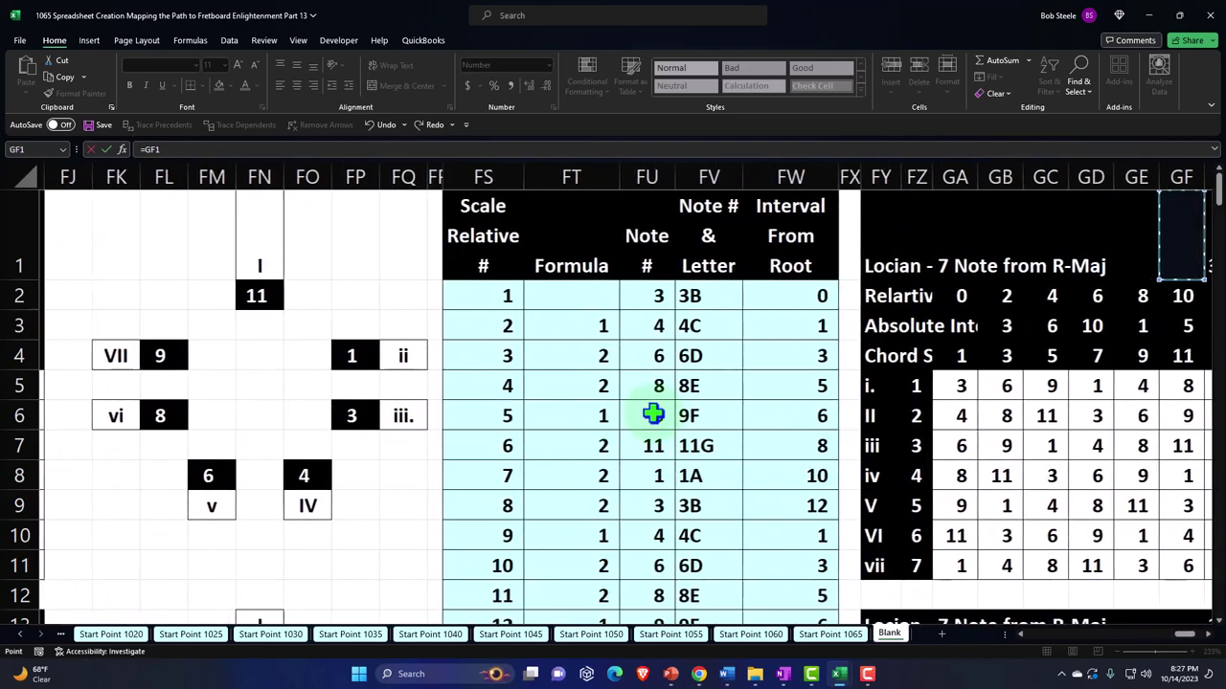
key(Left)
key(Left)
key(Left)
key(Left)
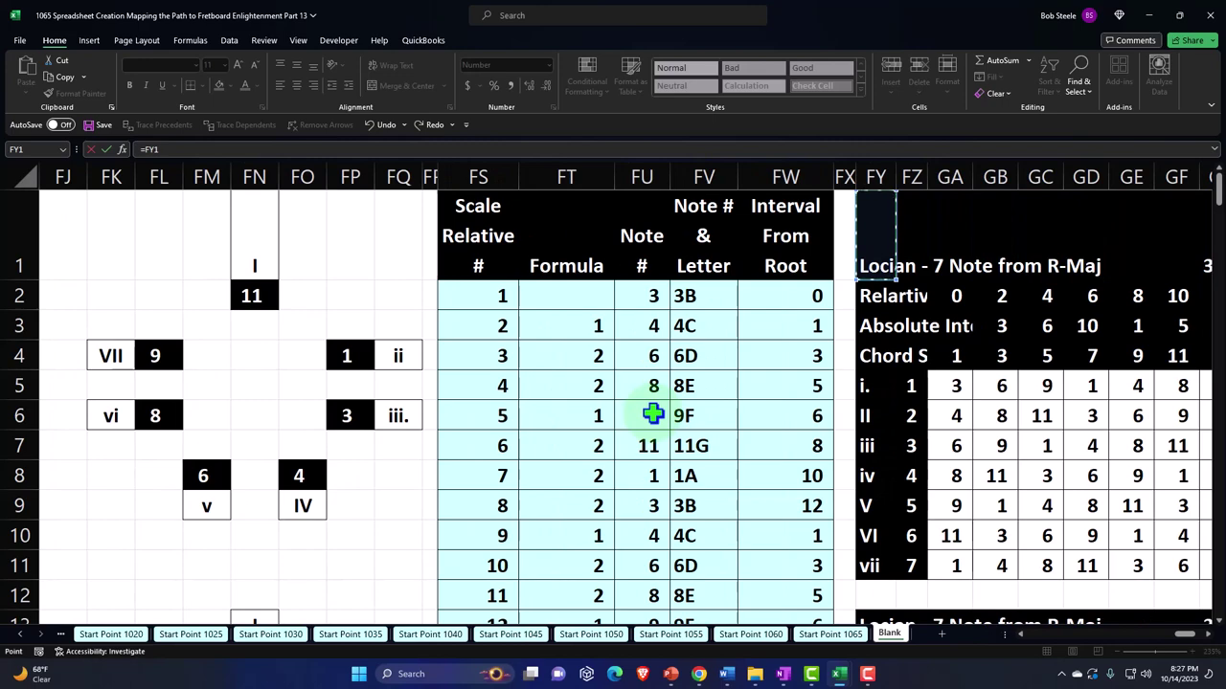
key(Escape)
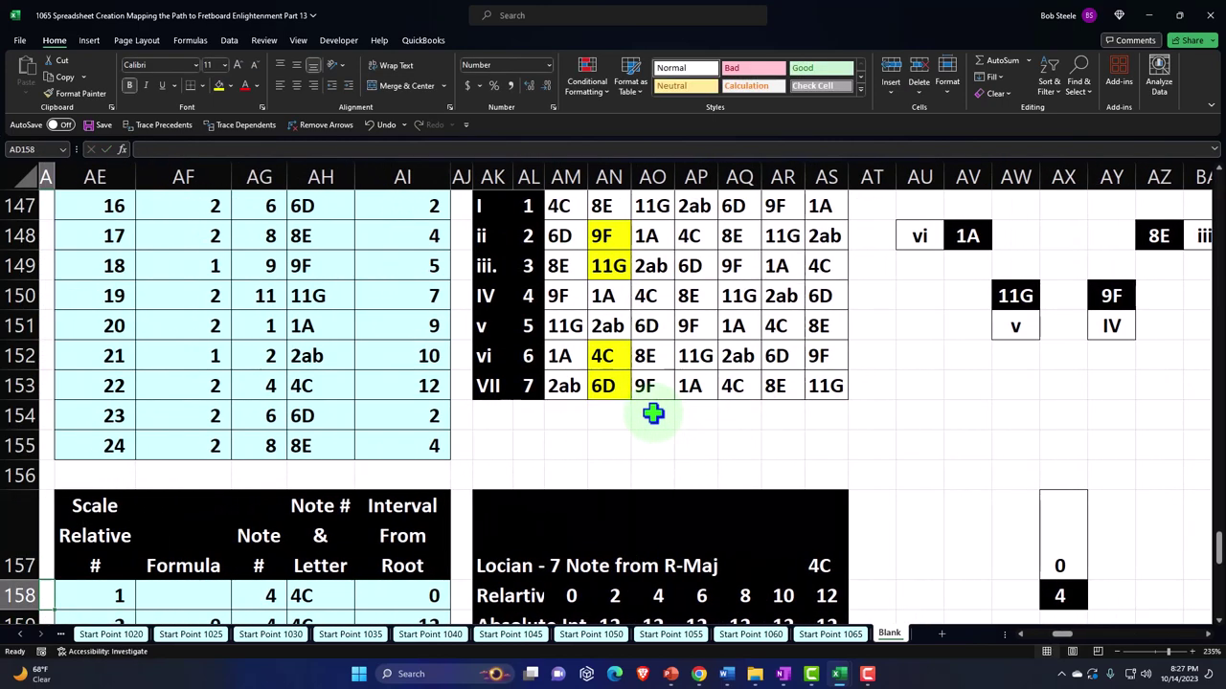
Step: Copy title cell AK157 into AF159 as a formula only, and fill it down the Locian block's Formula column
scroll(653, 414, down, 1)
click(487, 479)
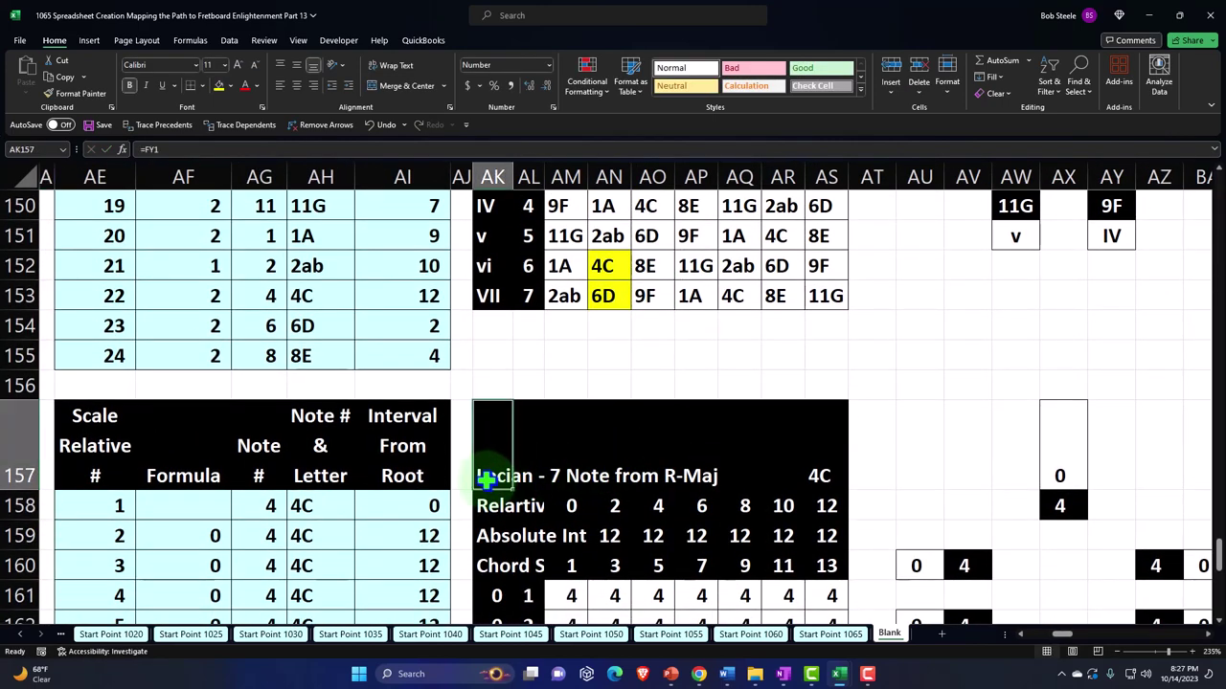
scroll(252, 501, down, 1)
right_click(191, 448)
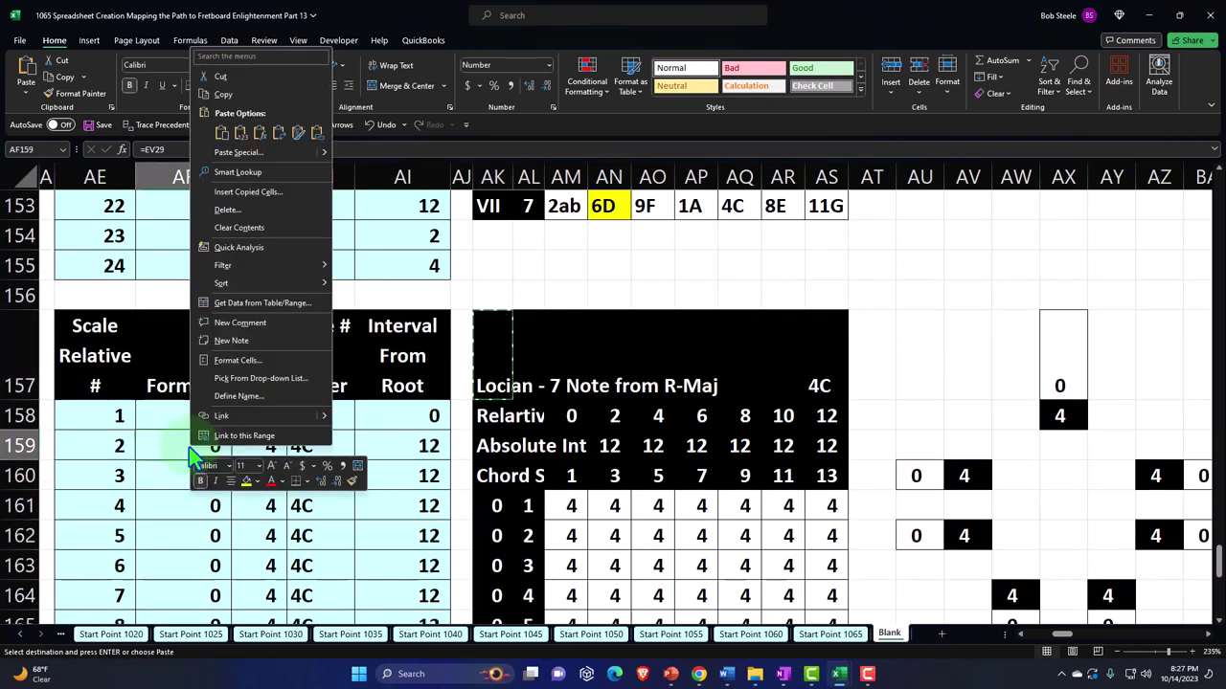
click(259, 137)
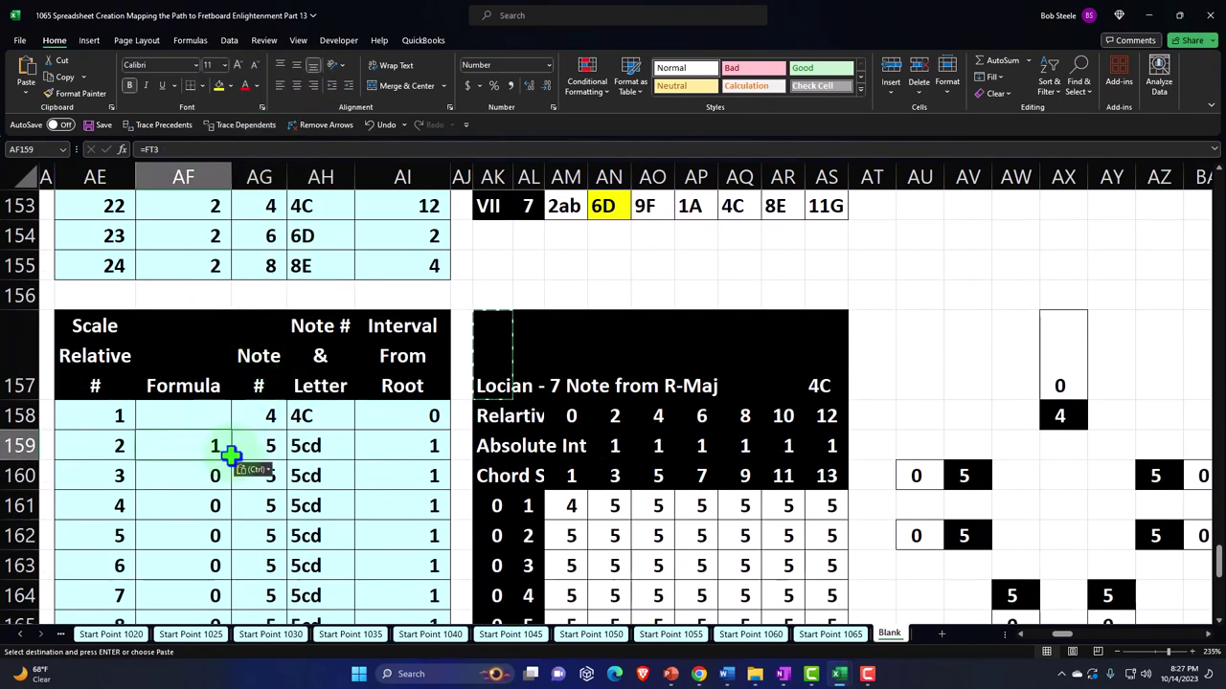
double_click(232, 462)
Step: Copy AF159 into AK161 as a formula only, and fill it down the Locian numeral column through AK167
click(217, 445)
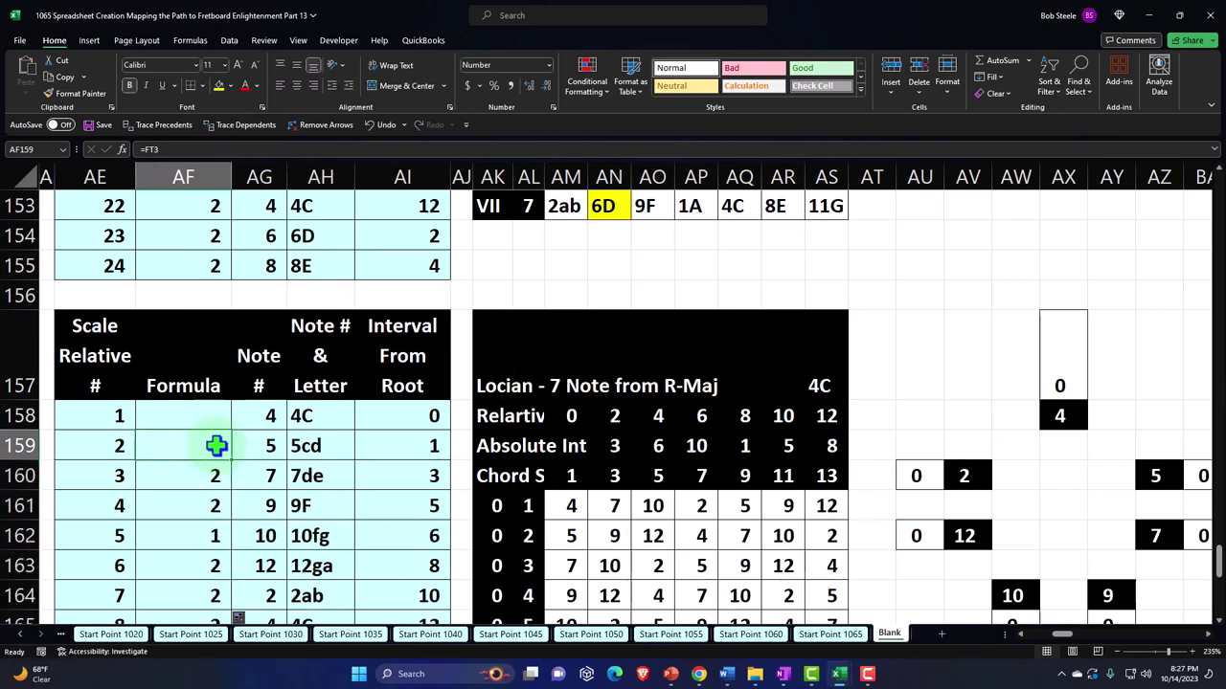
click(495, 505)
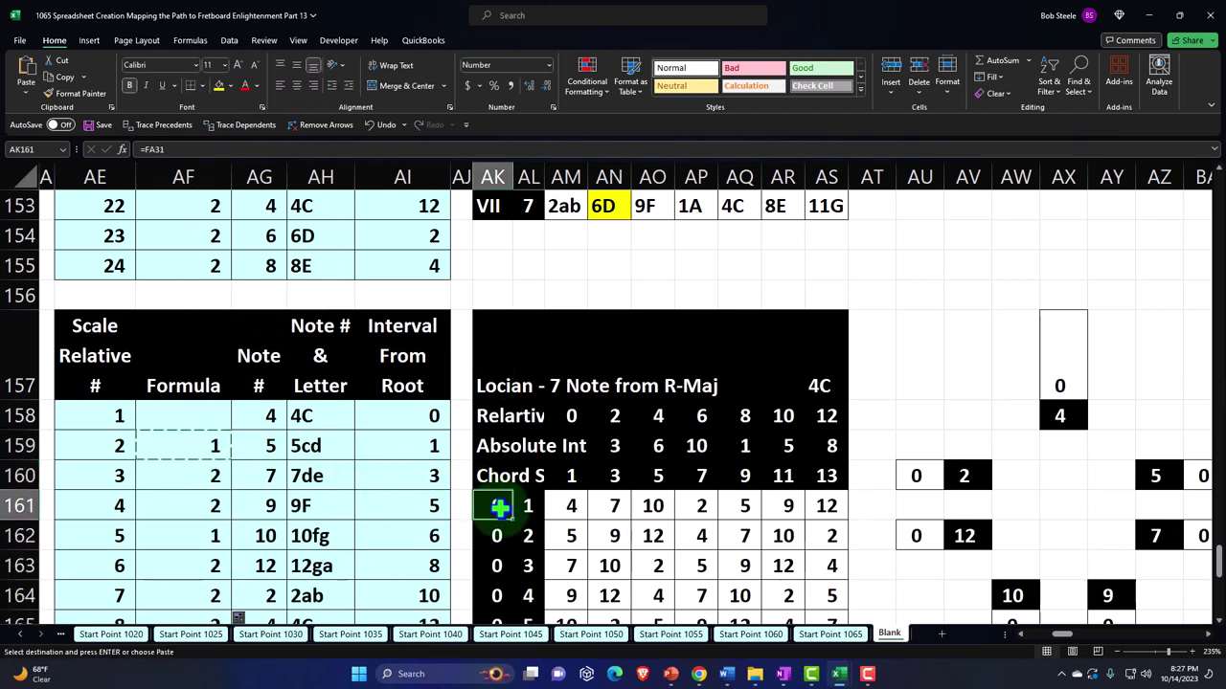
right_click(496, 509)
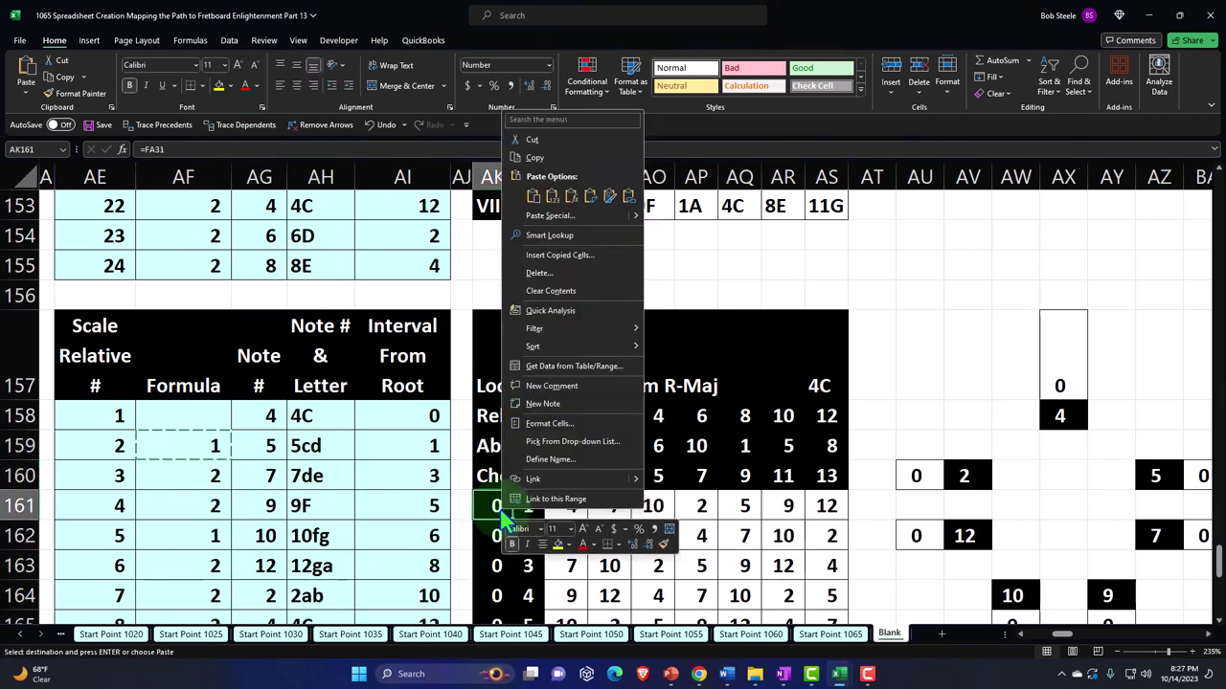
click(572, 204)
scroll(542, 341, down, 2)
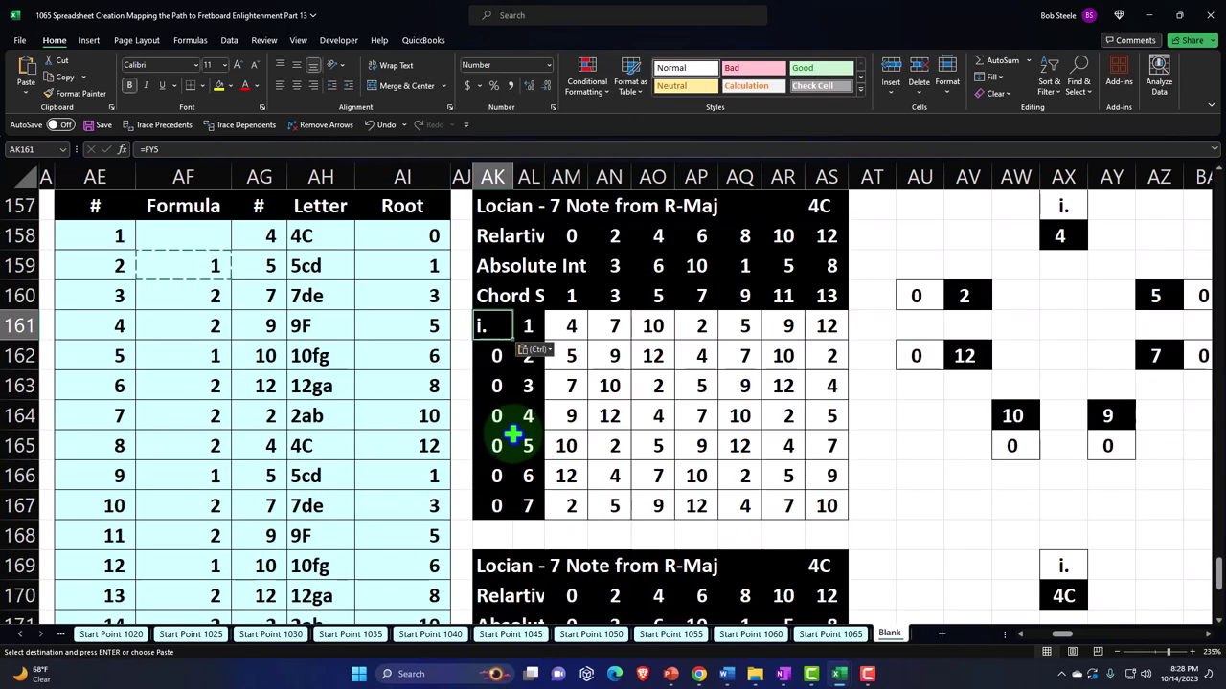
double_click(515, 342)
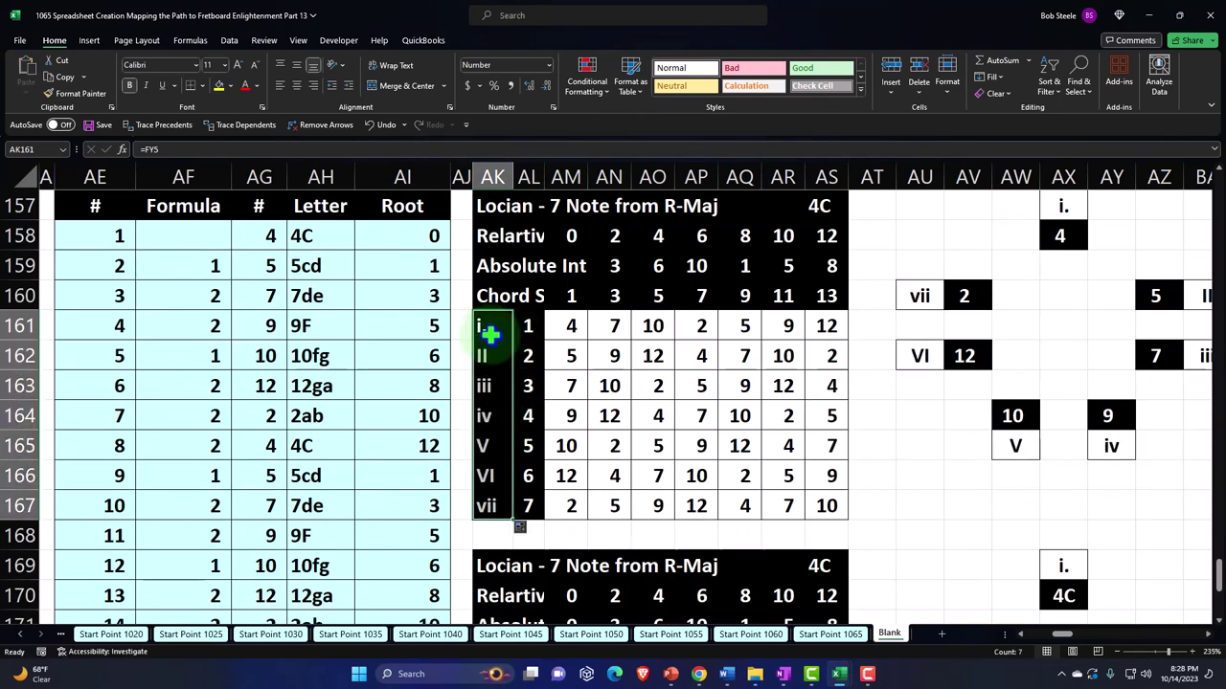
scroll(490, 333, down, 4)
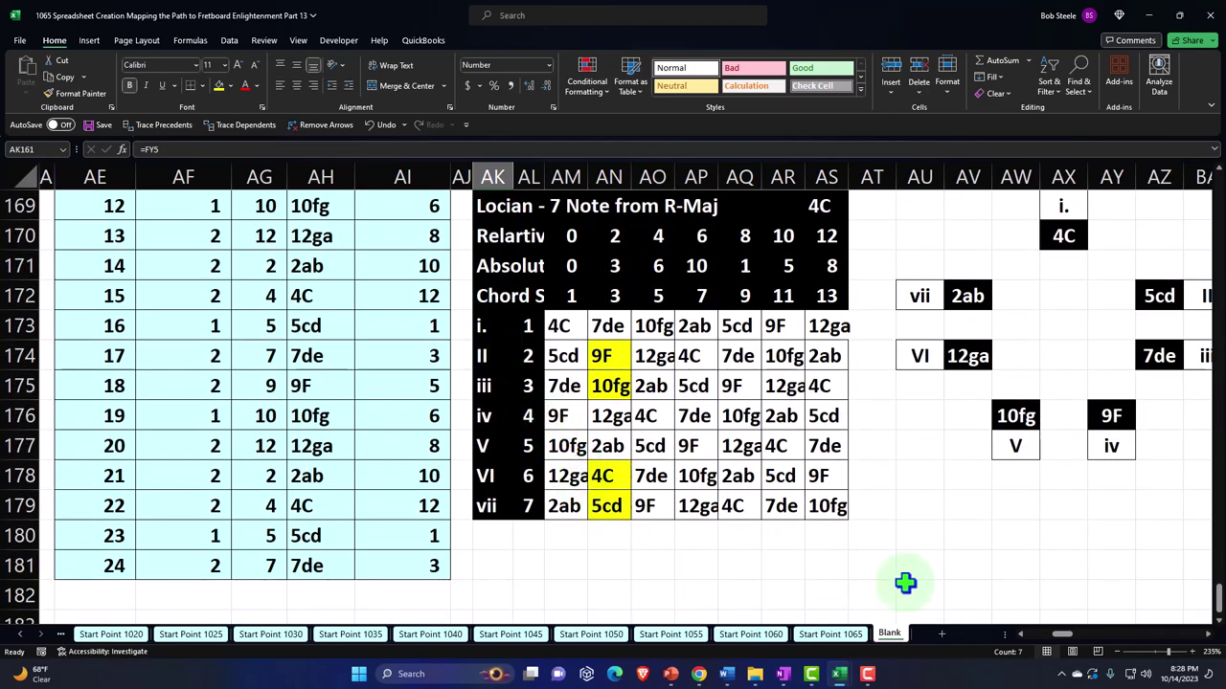
Step: Return to the fretboard grids starting in column A and zoom out until frets 0 to 24 fit in view
scroll(990, 537, up, 20)
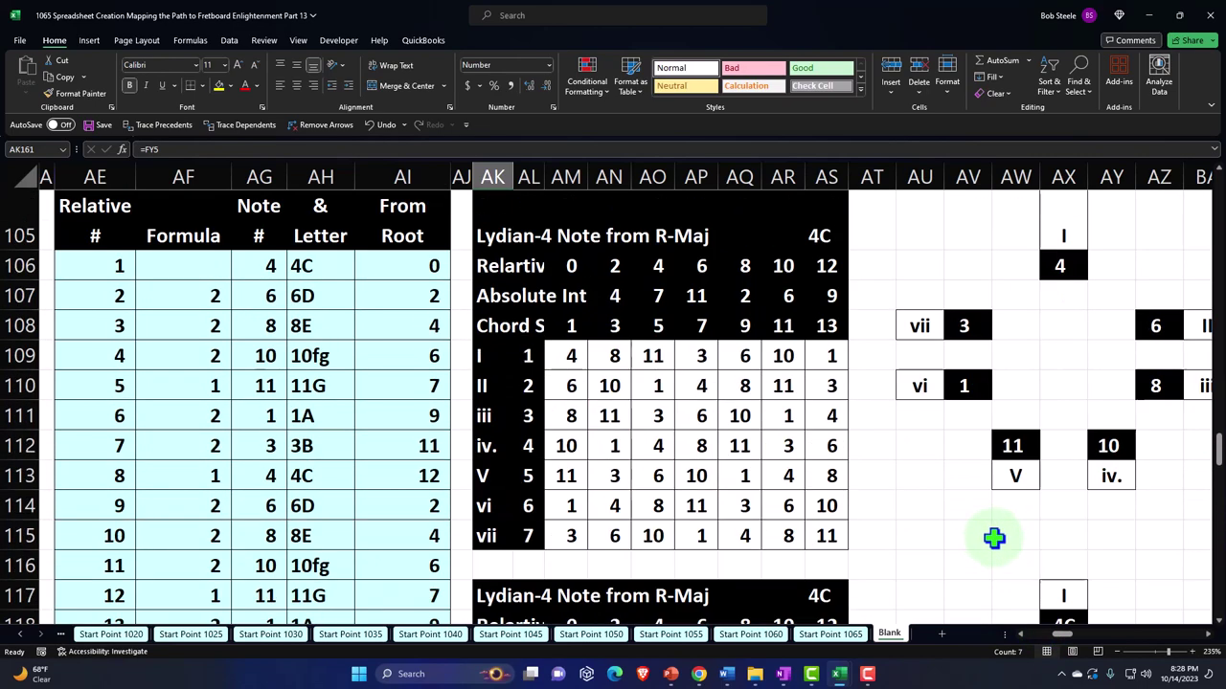
scroll(993, 538, up, 16)
drag(1063, 639, 971, 637)
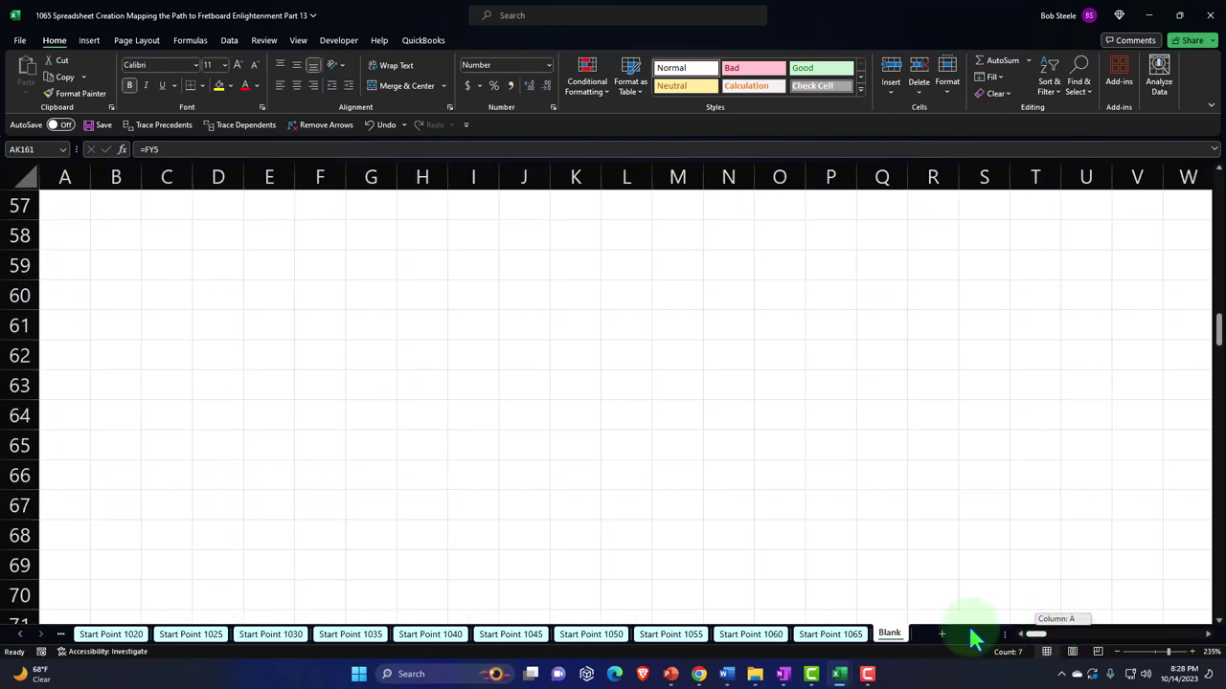
scroll(339, 436, up, 10)
scroll(345, 438, up, 6)
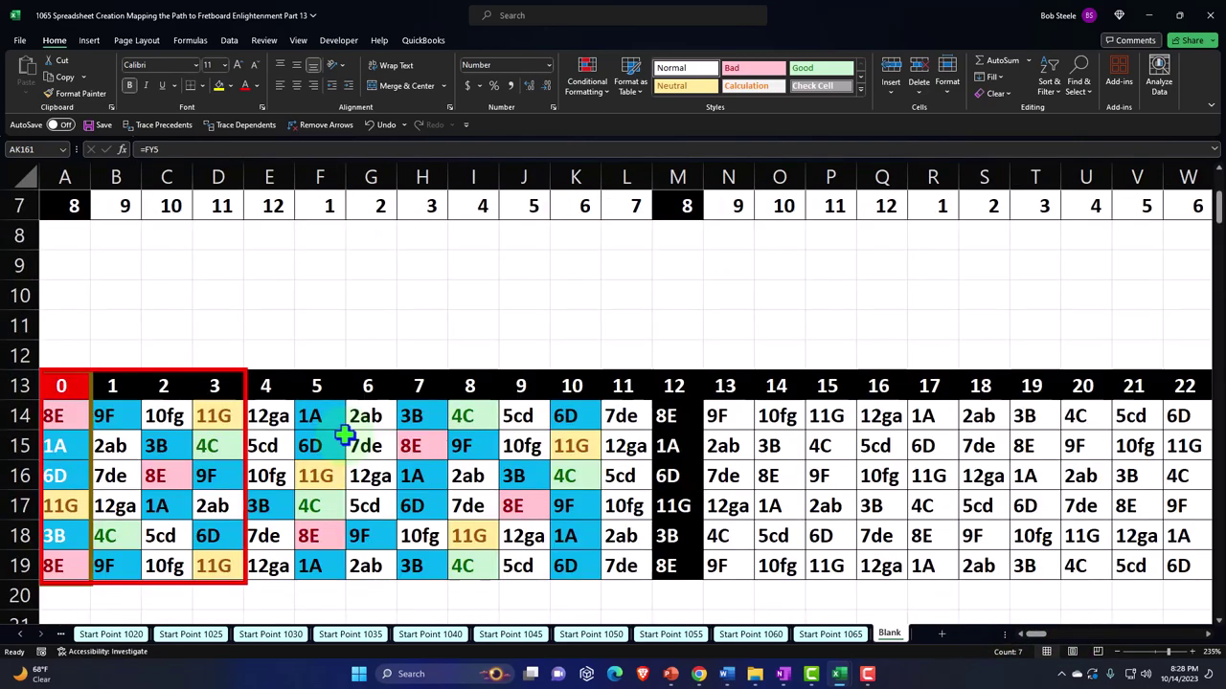
scroll(348, 437, down, 10)
click(381, 495)
ctrl+scroll(383, 492, down, 2)
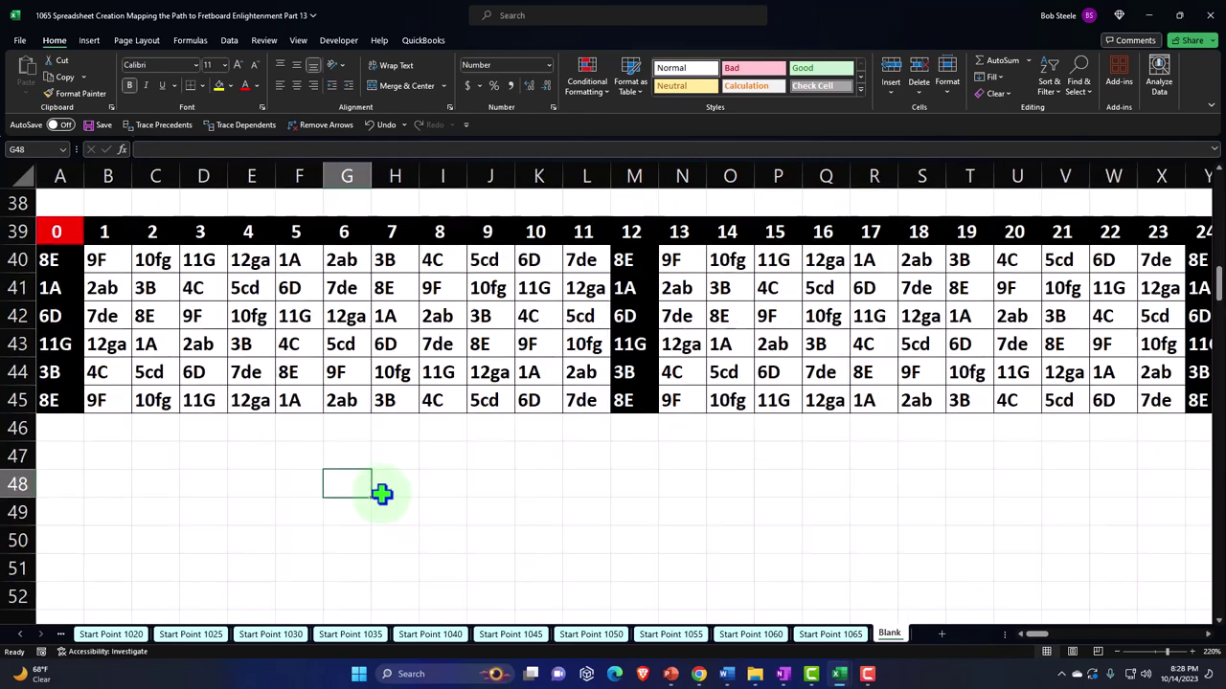
scroll(383, 492, down, 3)
scroll(402, 490, up, 5)
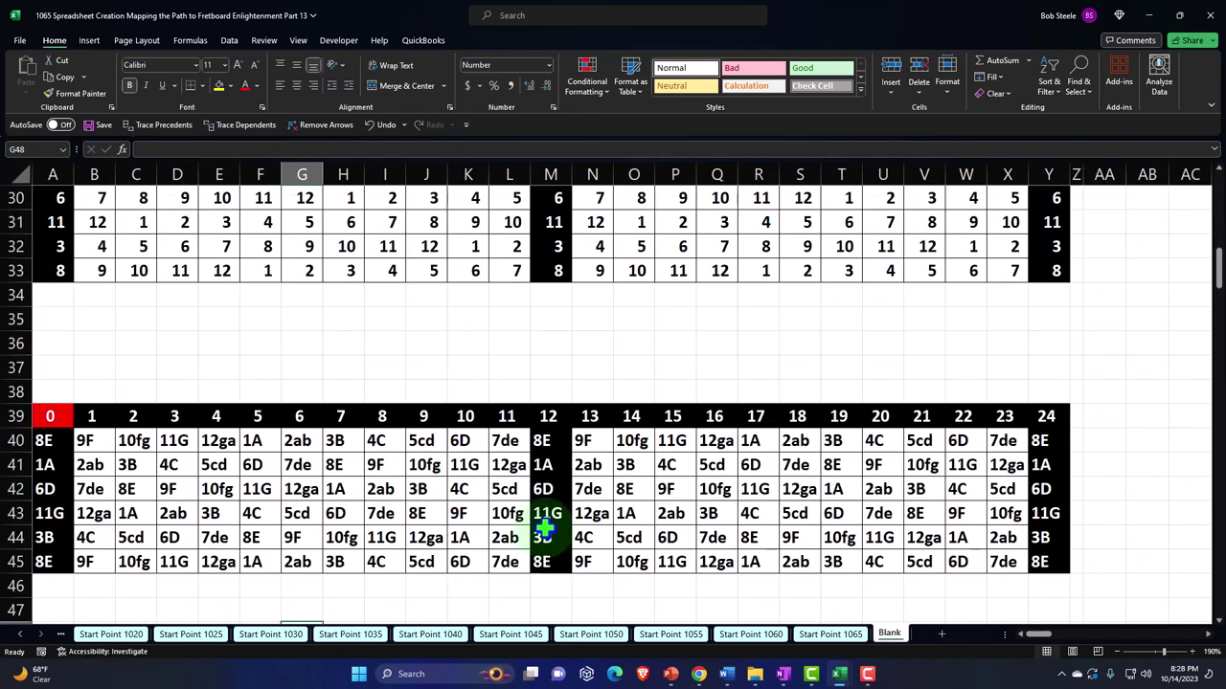
scroll(543, 529, down, 1)
click(589, 537)
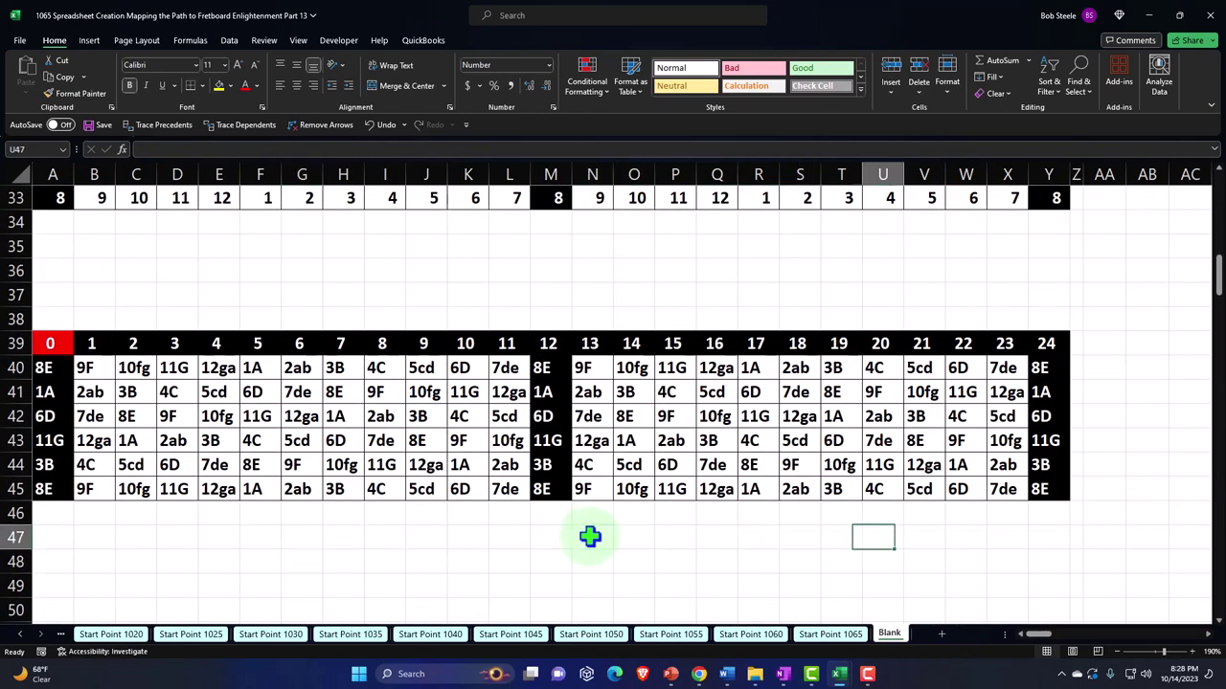
Step: Find the row where the Dorian block's header begins and select the empty cell A53 in that row
key(Right)
key(Right)
key(Right)
key(Right)
key(Right)
key(Right)
key(Right)
key(Right)
key(Right)
key(Right)
key(Right)
key(Right)
key(Right)
key(Right)
key(Right)
key(Right)
key(Right)
key(Right)
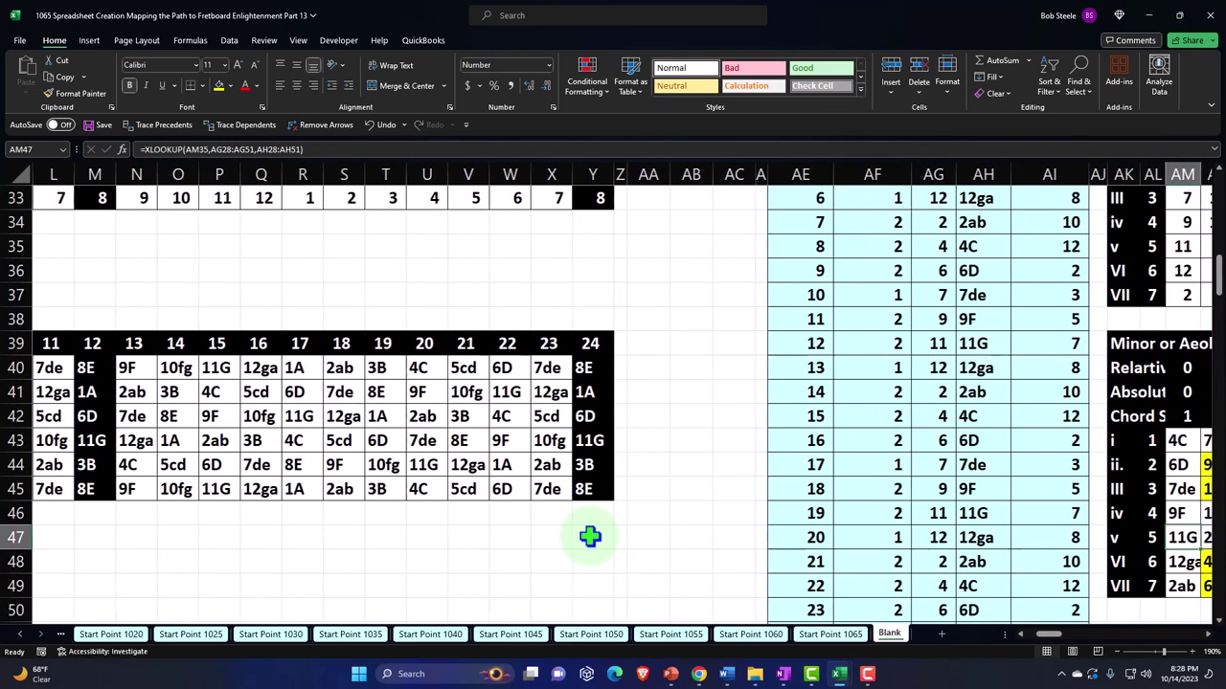
key(Down)
key(Down)
key(Down)
key(Down)
key(Down)
key(Down)
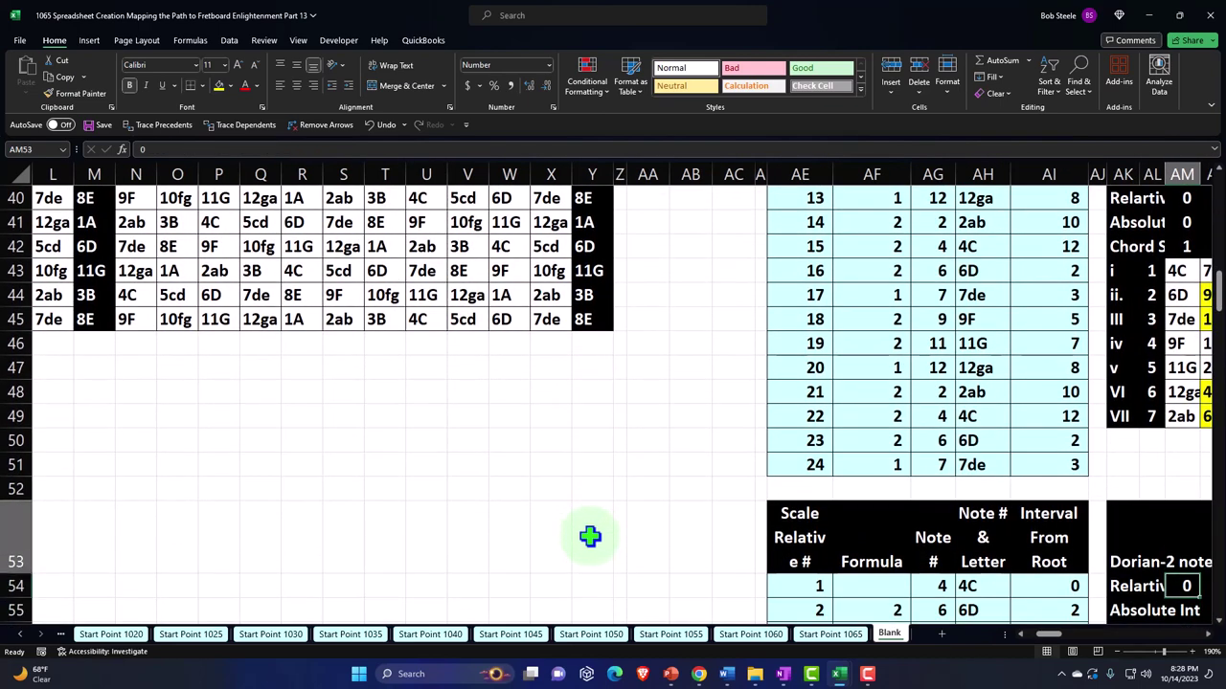
key(Left)
key(Left)
key(Left)
key(Left)
key(Left)
key(Left)
key(Left)
key(Left)
key(Left)
key(Left)
key(Left)
key(Left)
key(Left)
key(Left)
key(Left)
key(Left)
key(Left)
key(Left)
key(Left)
key(Left)
key(Left)
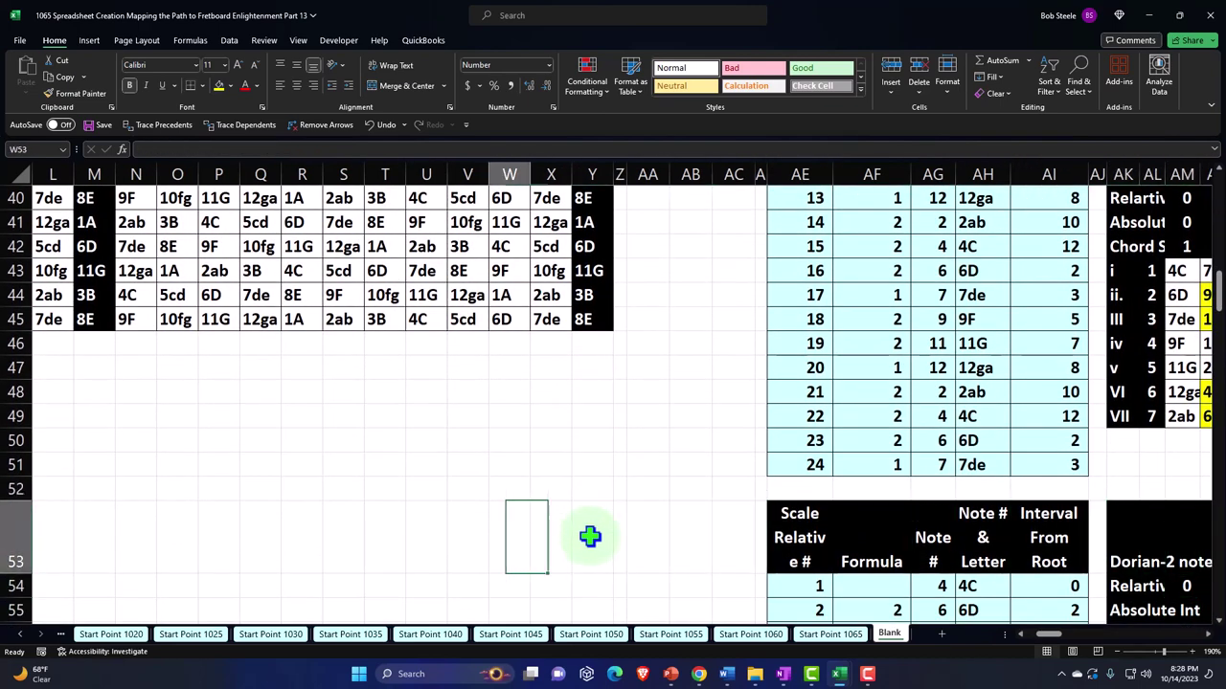
key(Left)
key(Left)
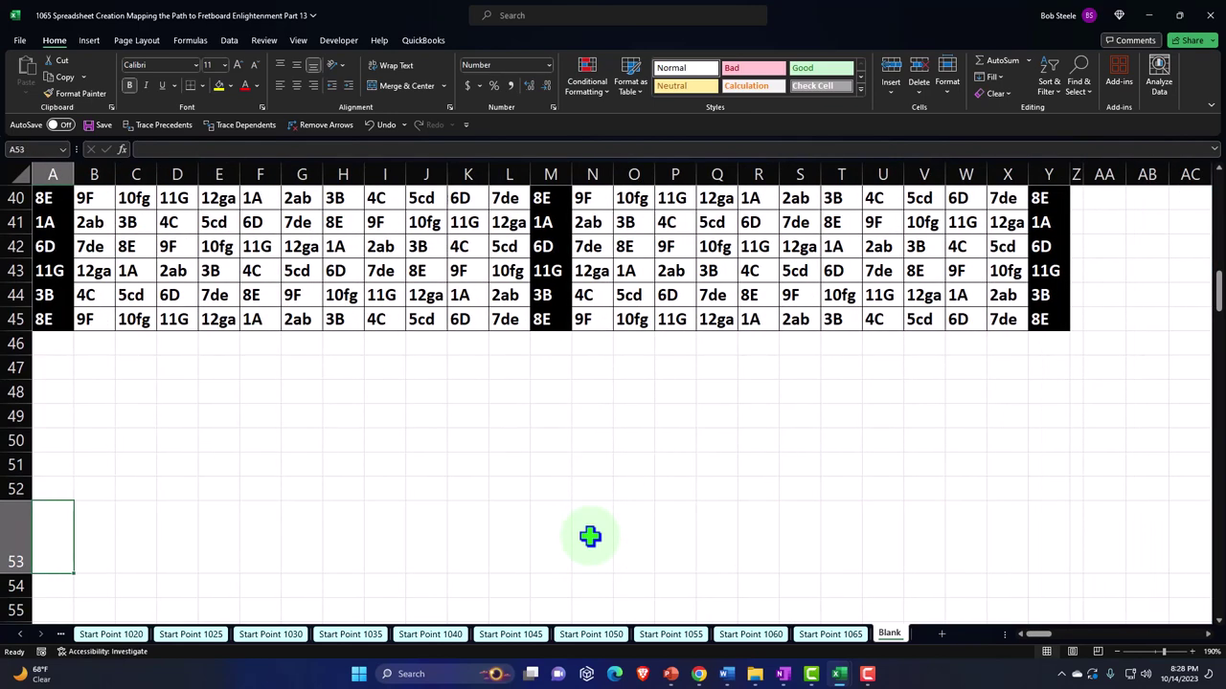
Step: Link A53 to A27, the fret 0 header of the numbered fretboard above
text(=)
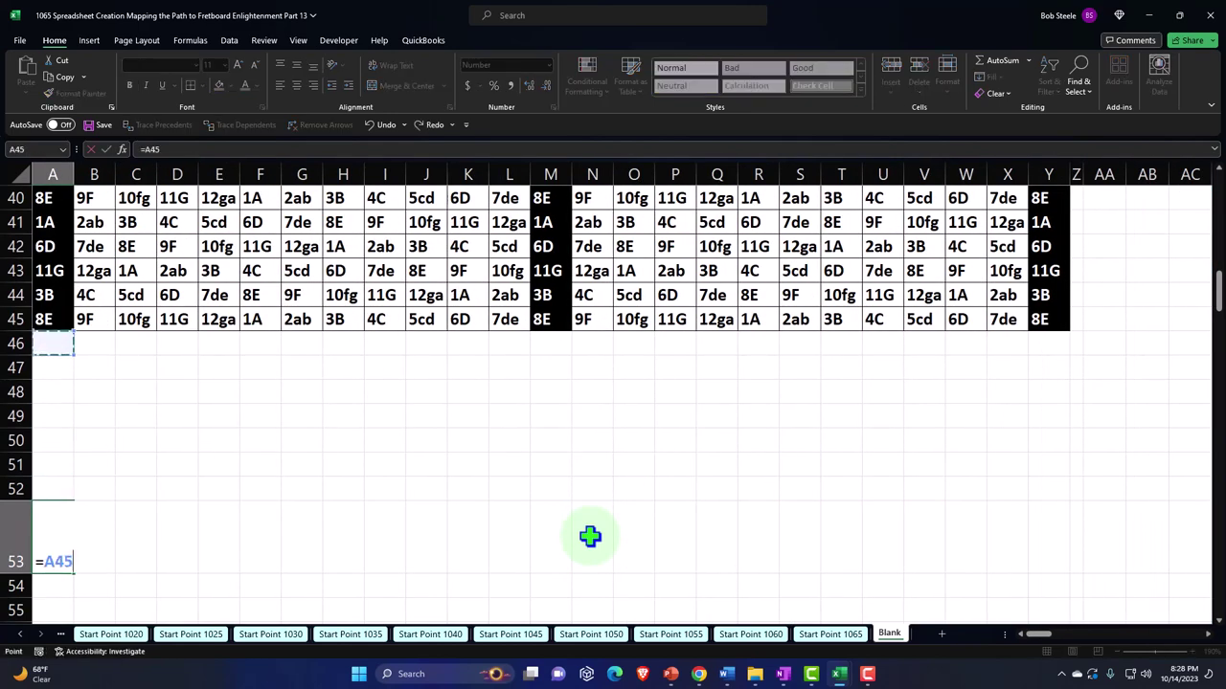
key(Up)
key(Up)
key(Up)
key(Up)
key(Up)
key(Up)
key(Up)
key(Up)
key(Up)
key(Up)
key(Up)
key(Up)
key(Up)
key(Up)
key(Up)
key(Up)
key(Up)
key(Up)
key(Up)
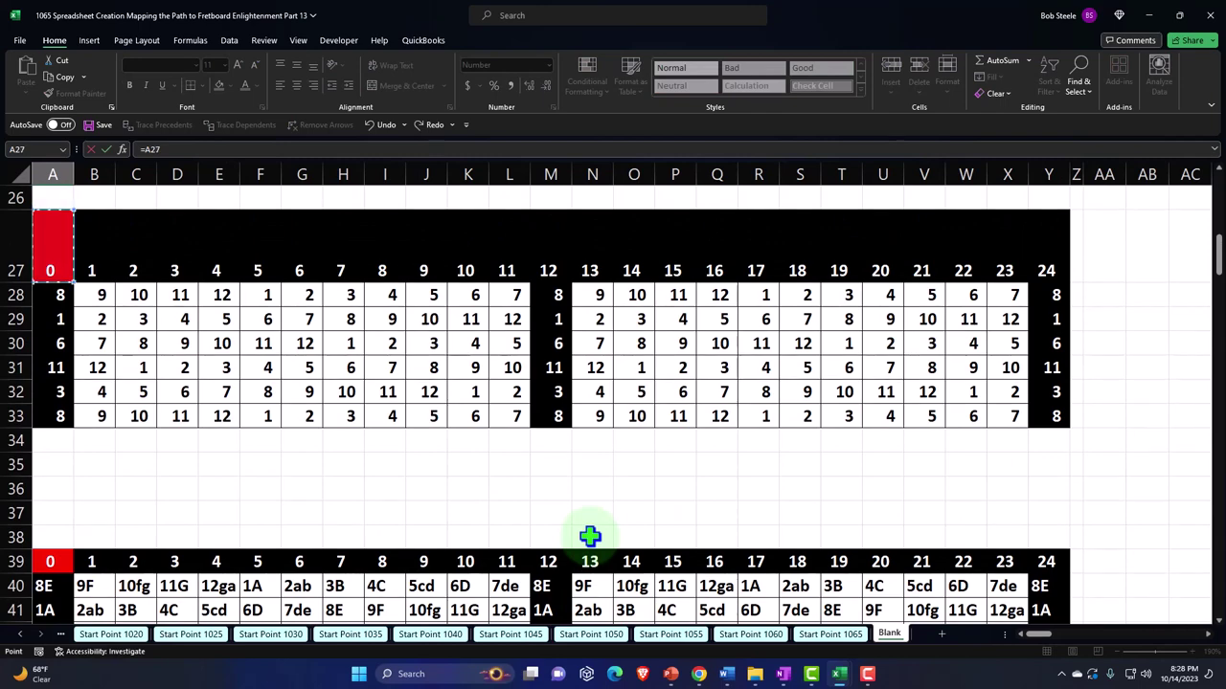
key(Return)
Step: Fill the A53 formula down through row 59 and across to column Y to build the Dorian numbered fretboard
scroll(588, 555, down, 2)
click(63, 422)
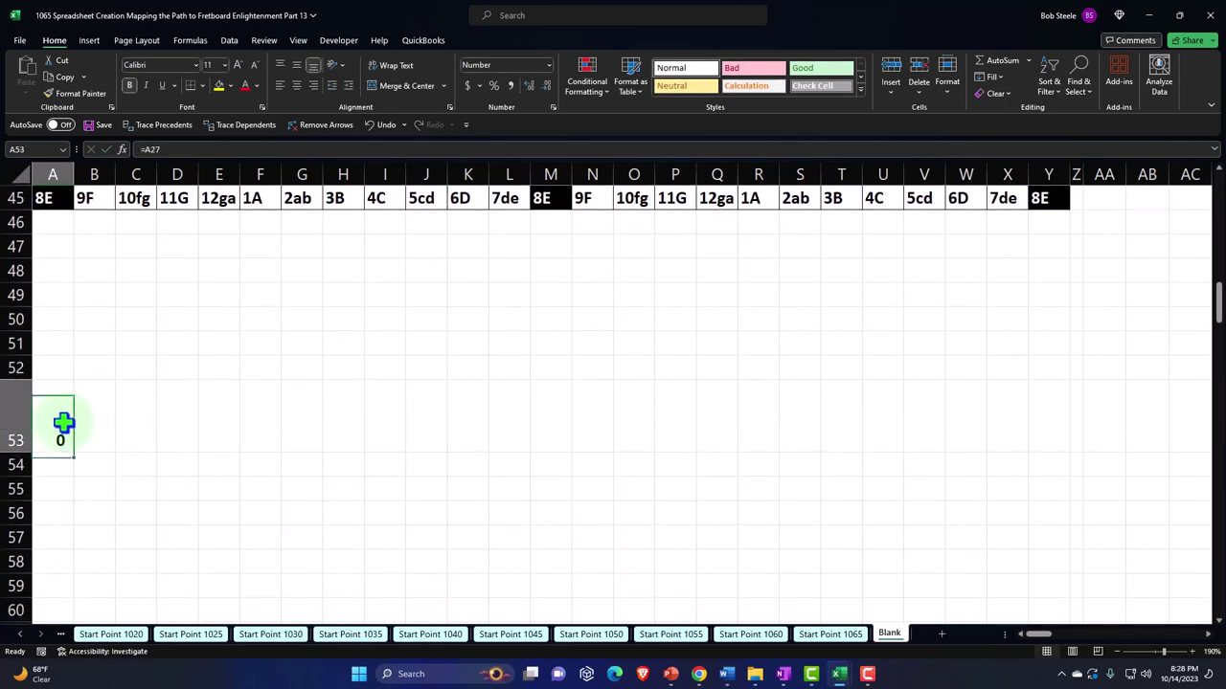
drag(70, 455, 801, 587)
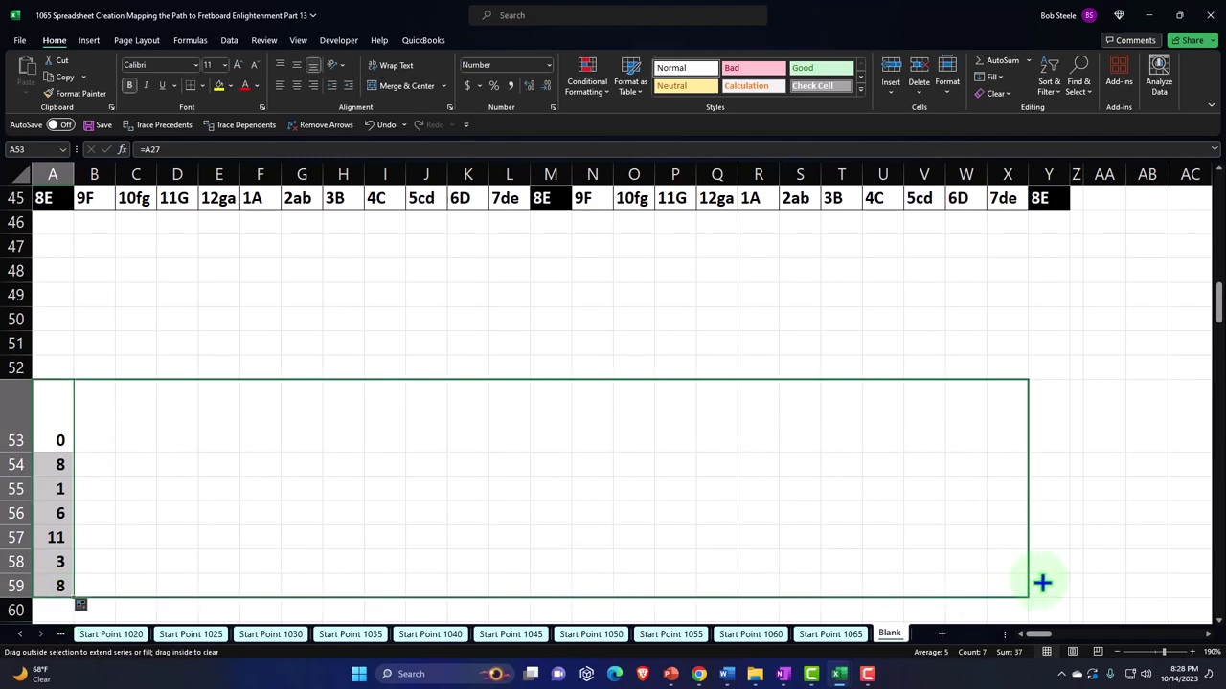
drag(1054, 578, 1054, 578)
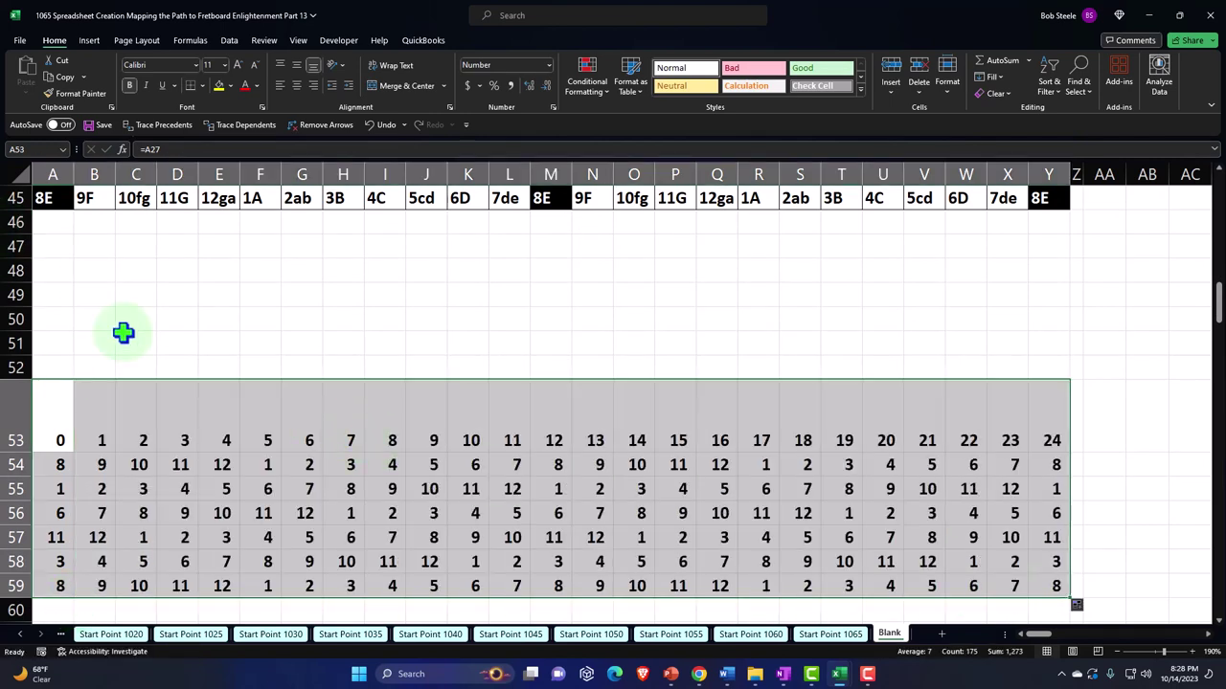
Step: Copy the formatting of the numbered fretboard A27:Y33 onto the new fretboard A53:Y59
scroll(128, 348, up, 6)
scroll(124, 332, up, 1)
drag(61, 300, 1066, 480)
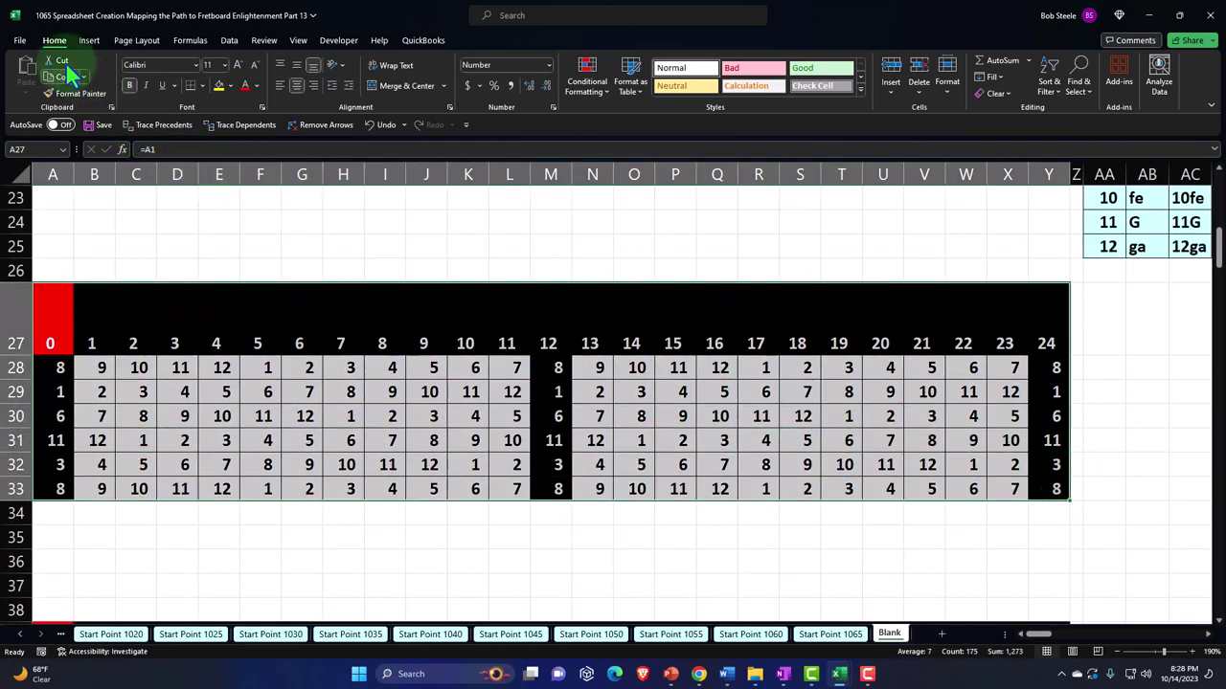
click(59, 93)
scroll(95, 240, down, 6)
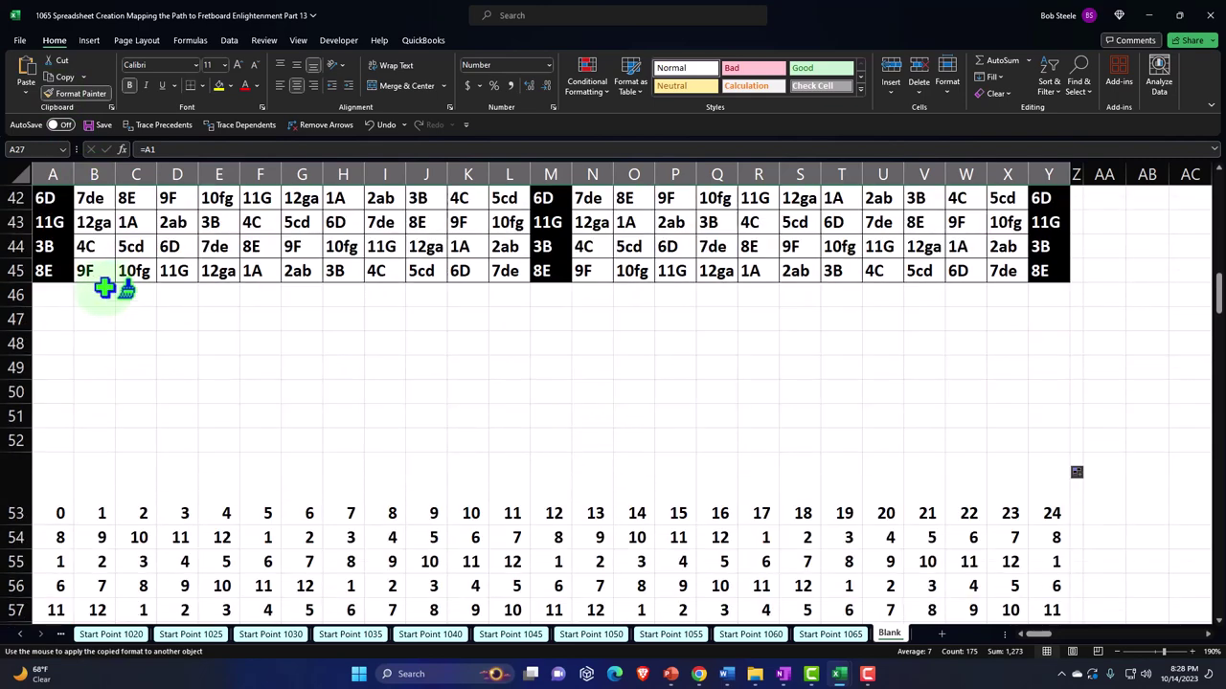
click(54, 508)
scroll(546, 456, down, 3)
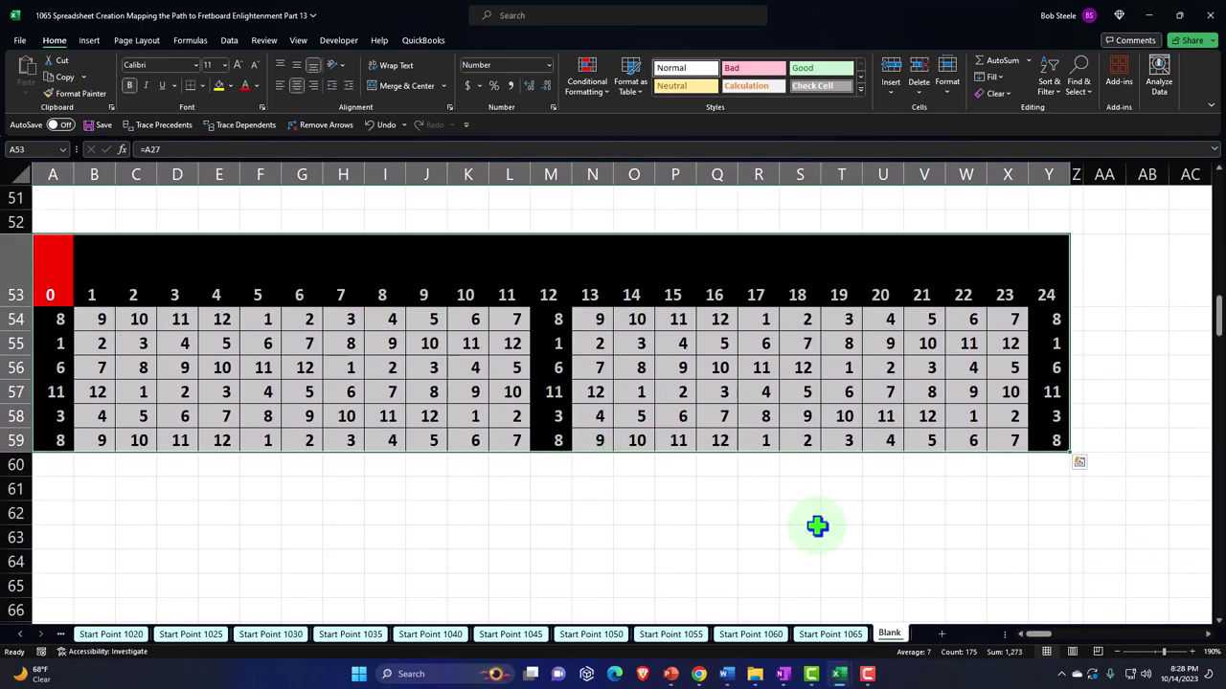
Step: Link A65, level with the second Dorian chart's title row, to A39, the fret 0 header of the lettered fretboard
click(881, 513)
key(ctrl+Right)
key(ctrl+Right)
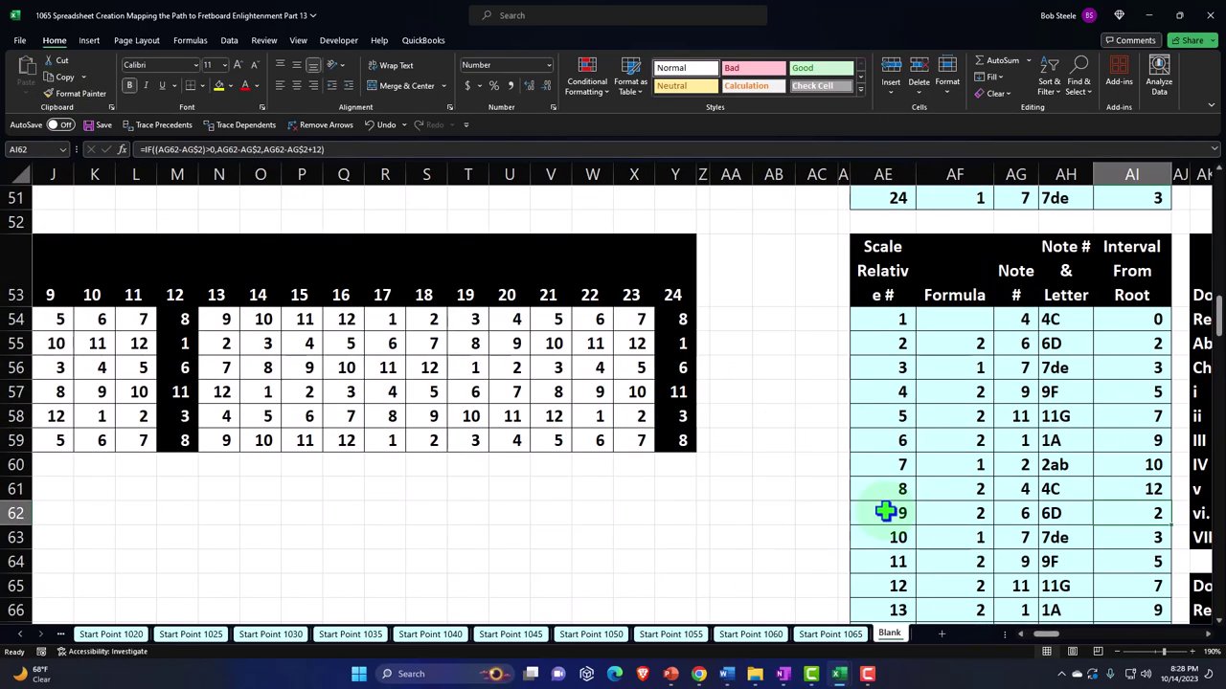
key(Down)
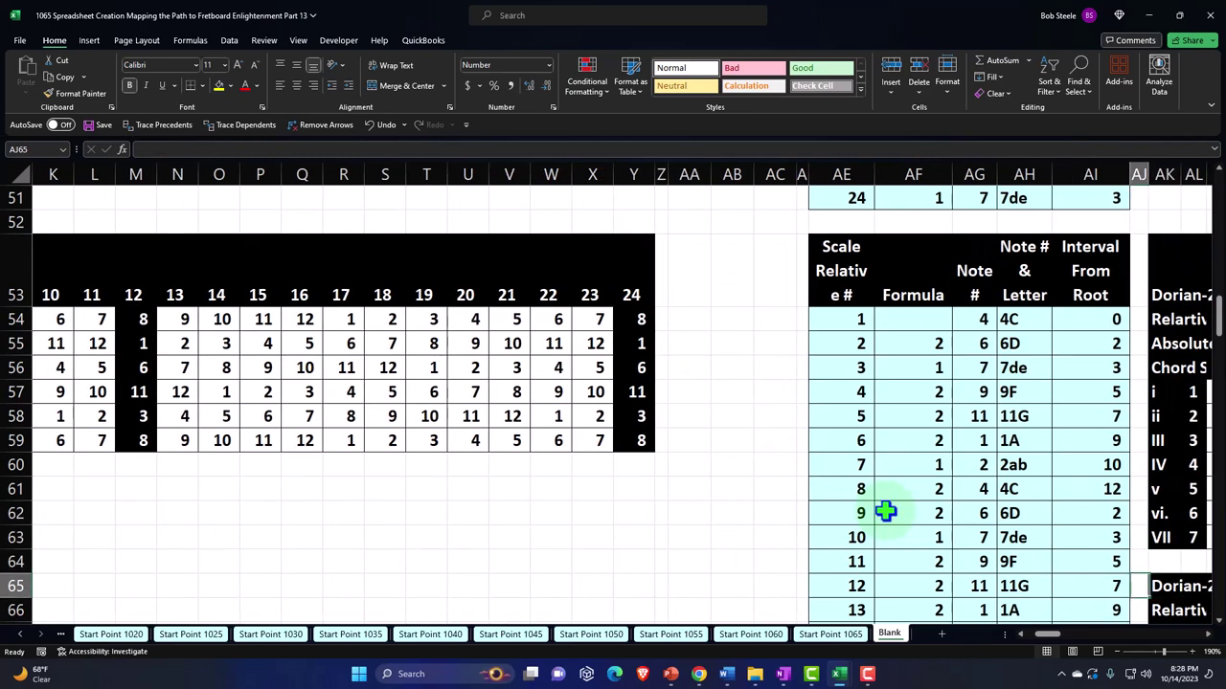
key(Home)
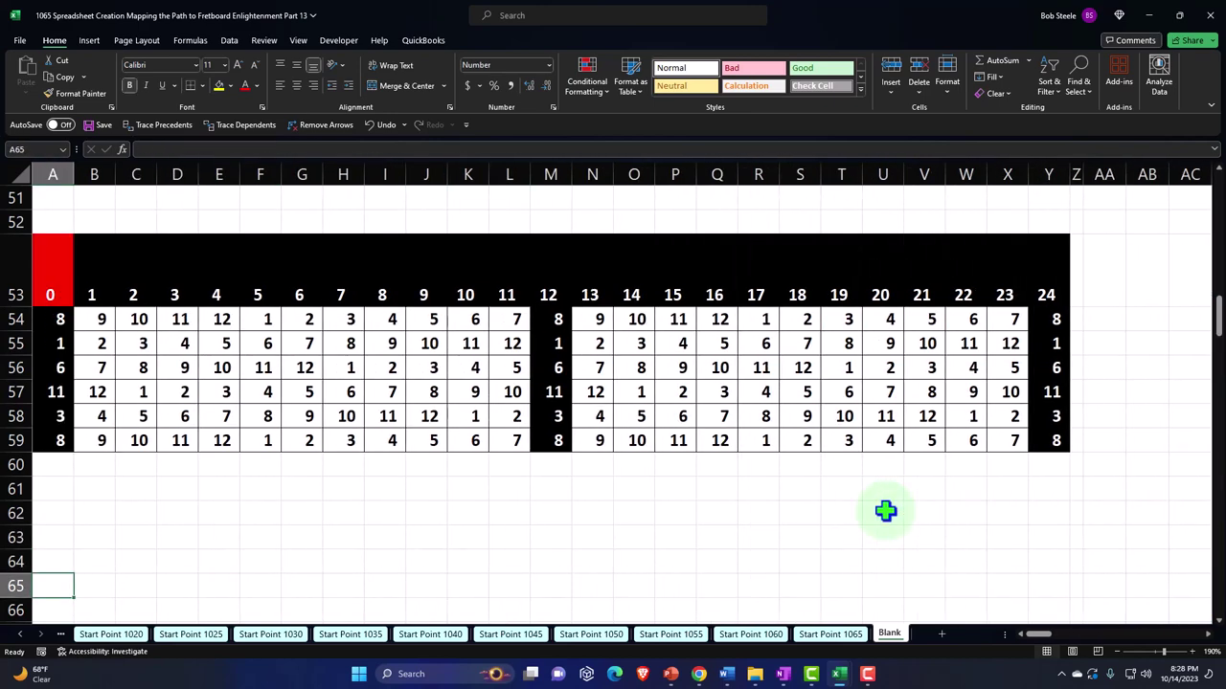
text(=)
scroll(315, 429, up, 5)
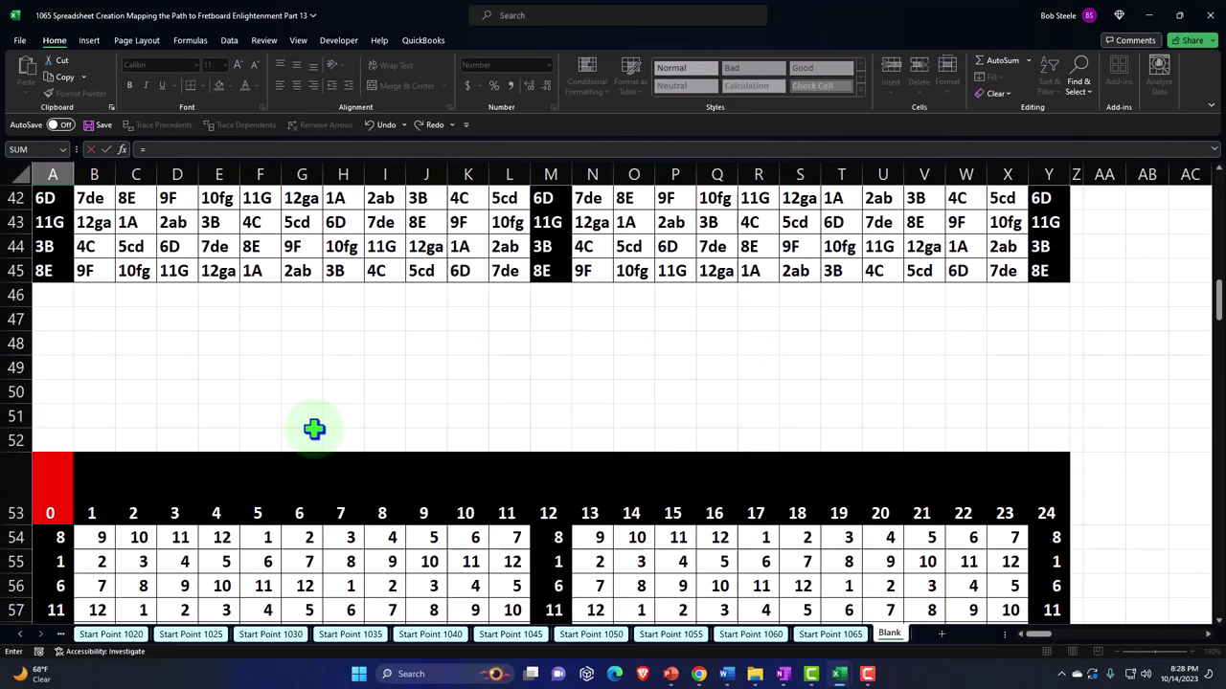
key(Return)
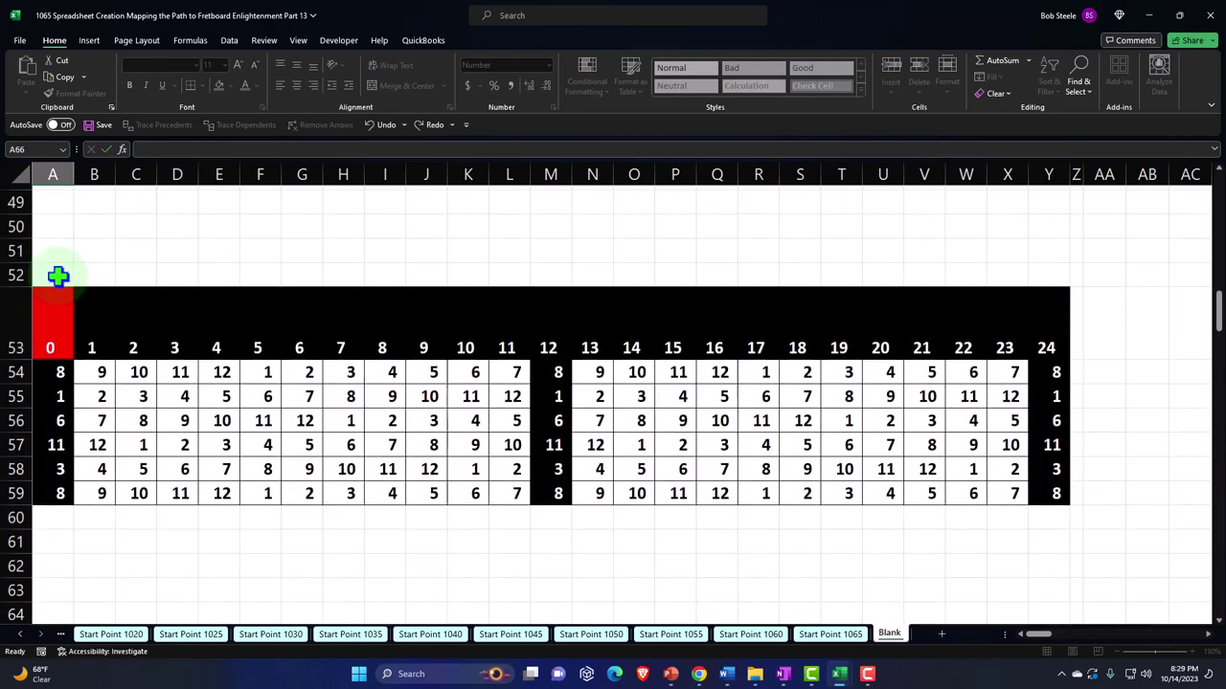
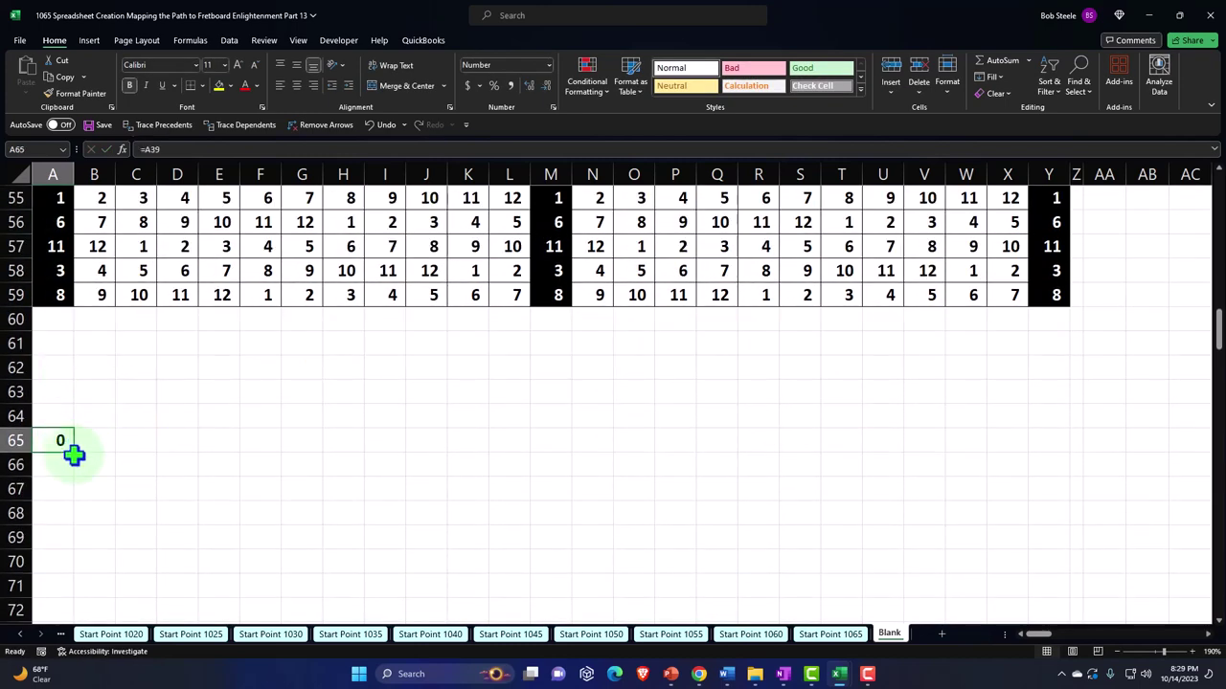
Step: Fill the A65 formula down through row 71 and across to column Y to build the Dorian lettered fretboard
click(74, 455)
click(69, 449)
drag(72, 467, 1056, 565)
scroll(331, 462, up, 5)
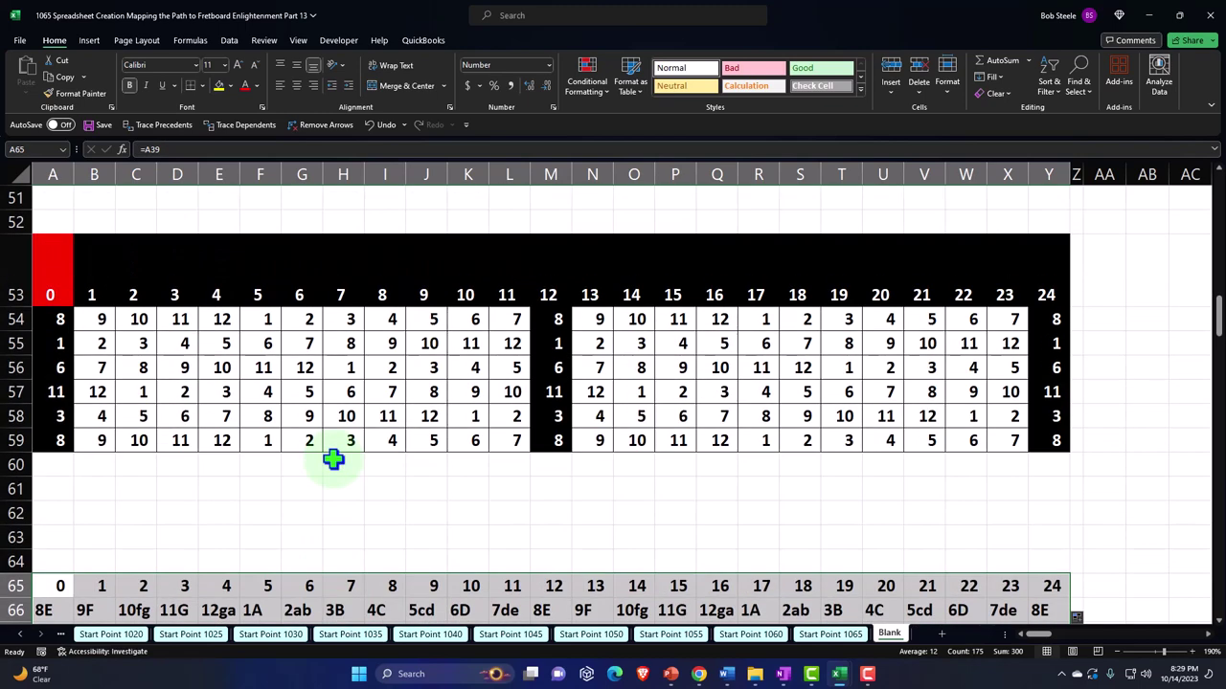
scroll(272, 433, up, 1)
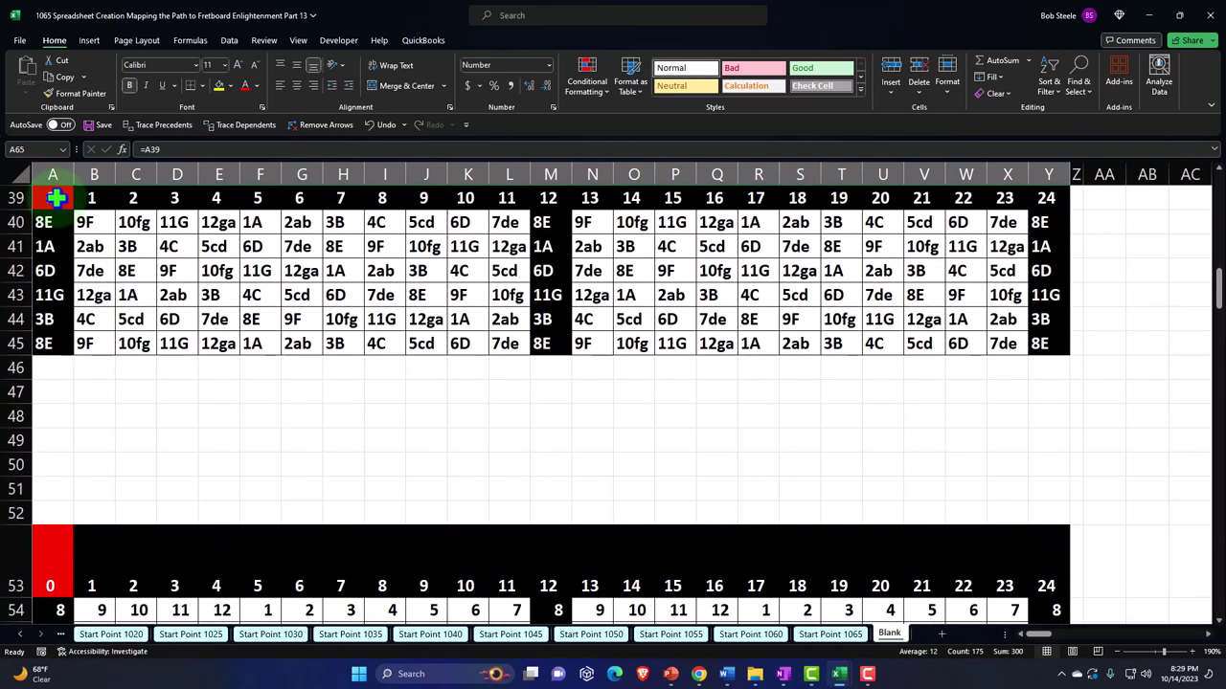
Step: Copy the formatting of the lettered fretboard A39:Y45 onto the new Dorian lettered fretboard A65:Y71
drag(56, 197, 1042, 344)
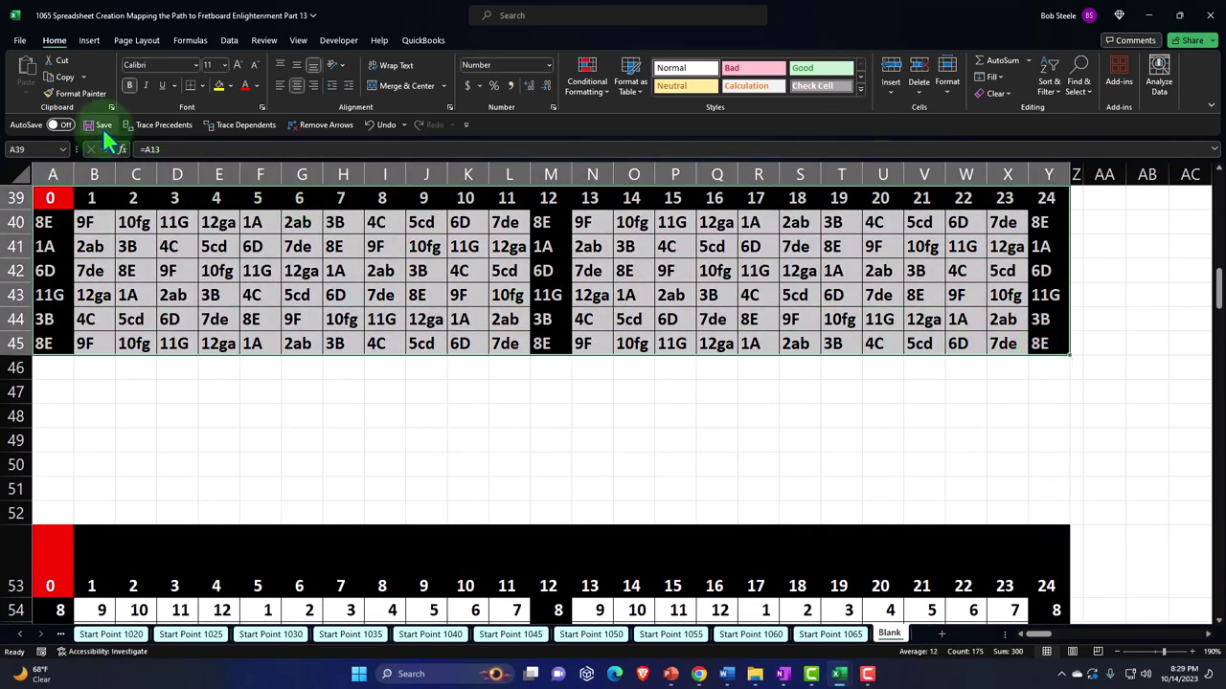
click(75, 95)
scroll(143, 364, down, 5)
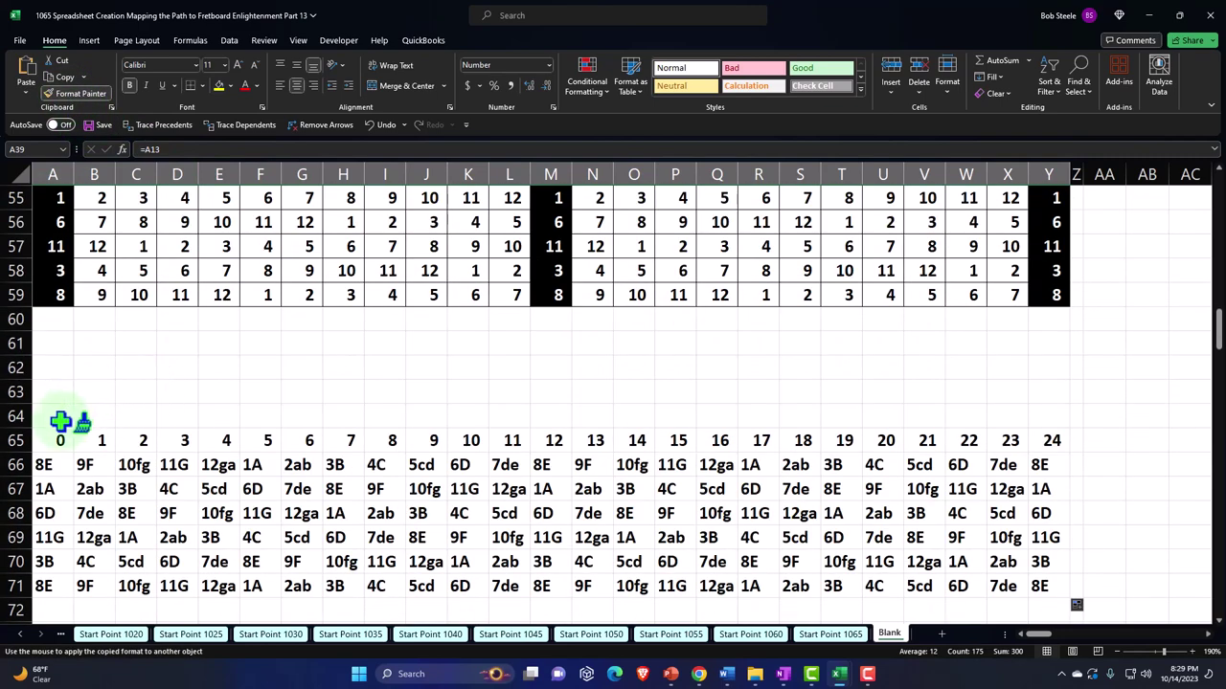
click(56, 436)
scroll(656, 507, down, 3)
Step: Check which row the Phrygian block's header sits on and go to column A of that row
click(895, 447)
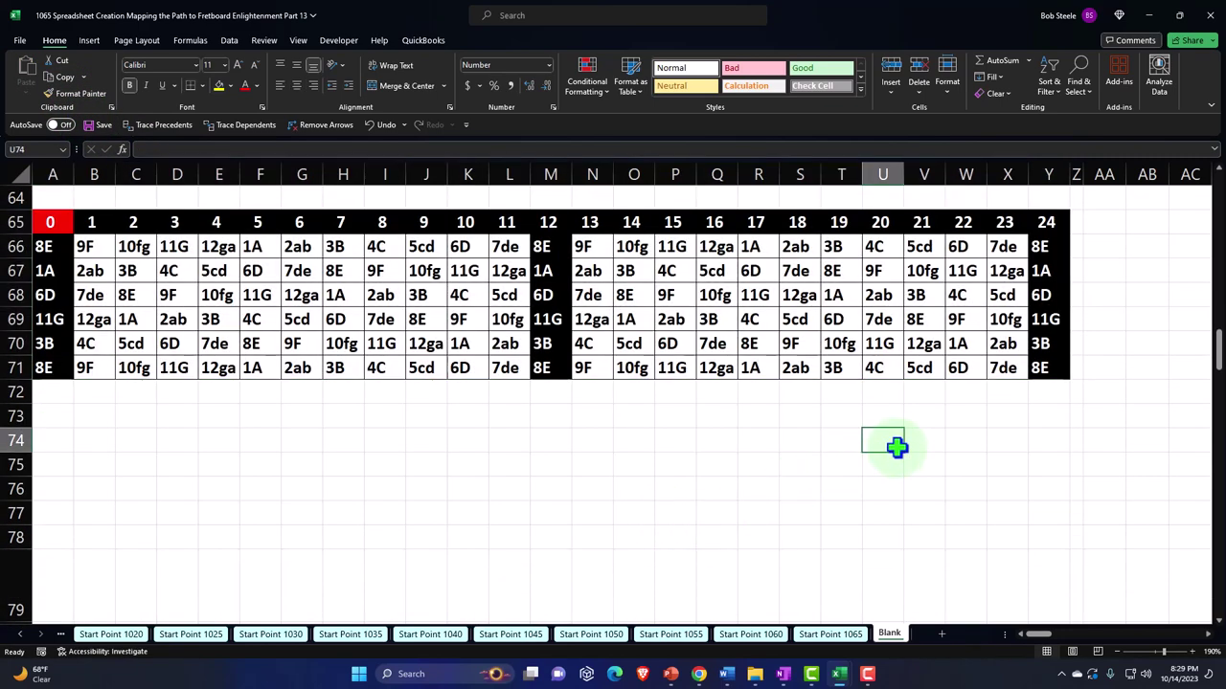
key(Right)
key(Right)
key(Right)
key(Right)
key(Right)
key(Right)
key(Right)
key(Right)
key(Right)
key(Right)
key(Right)
key(Right)
key(Right)
key(Right)
key(Right)
key(Right)
key(Down)
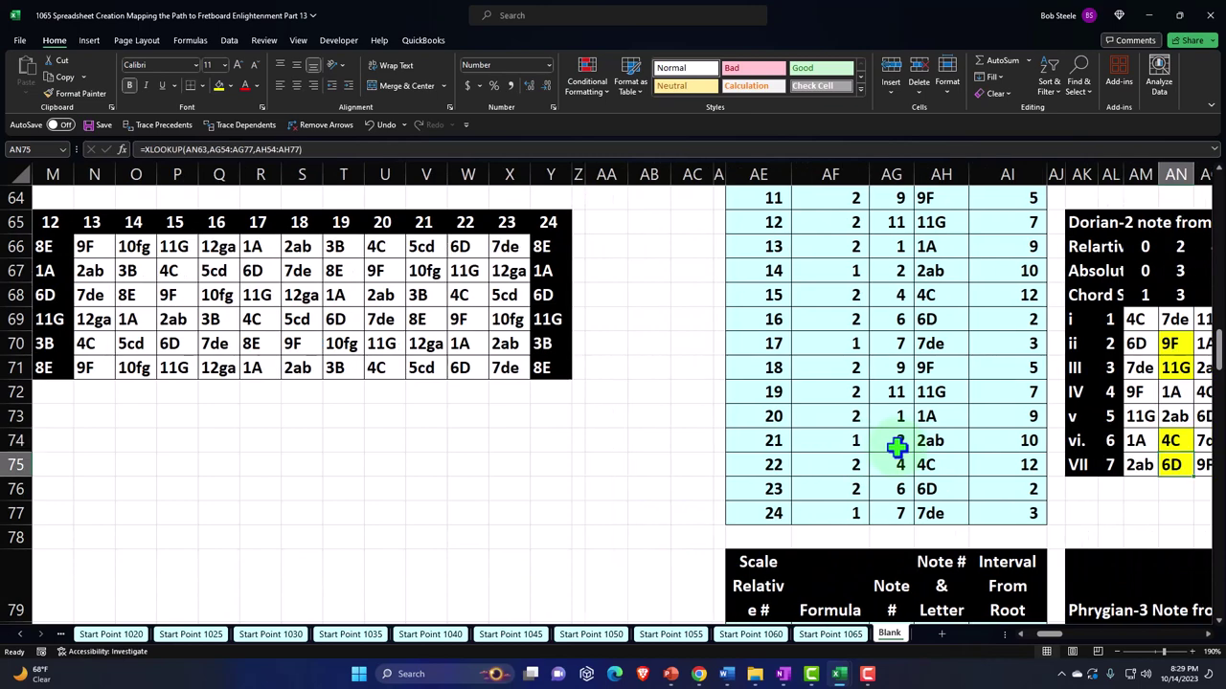
key(Down)
key(Down)
key(Down)
key(Down)
key(Down)
key(Down)
key(Down)
key(Down)
key(Down)
key(Right)
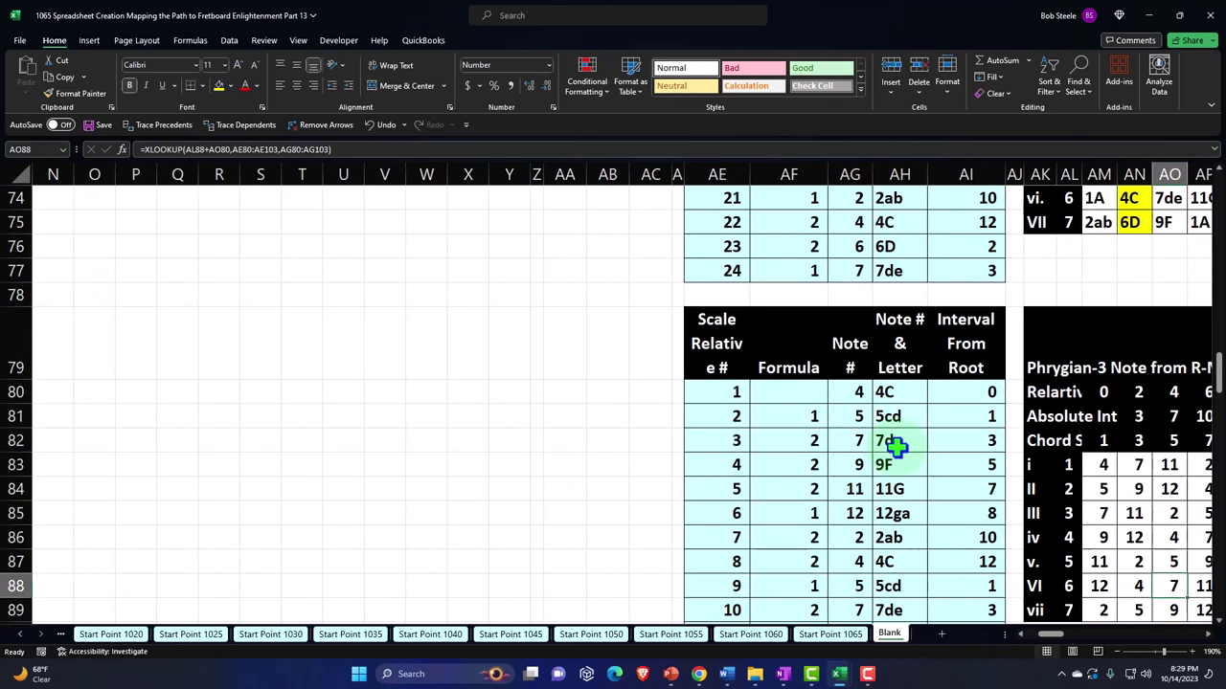
key(Up)
key(Up)
key(Up)
key(Up)
key(Up)
key(Up)
key(Up)
key(Up)
key(Left)
key(Up)
key(Left)
key(Left)
key(Left)
key(Left)
key(Left)
key(Left)
key(Left)
key(Left)
key(Left)
key(Left)
key(Left)
key(Left)
key(Left)
key(Left)
key(Left)
key(Left)
key(Left)
key(Left)
key(Left)
key(Left)
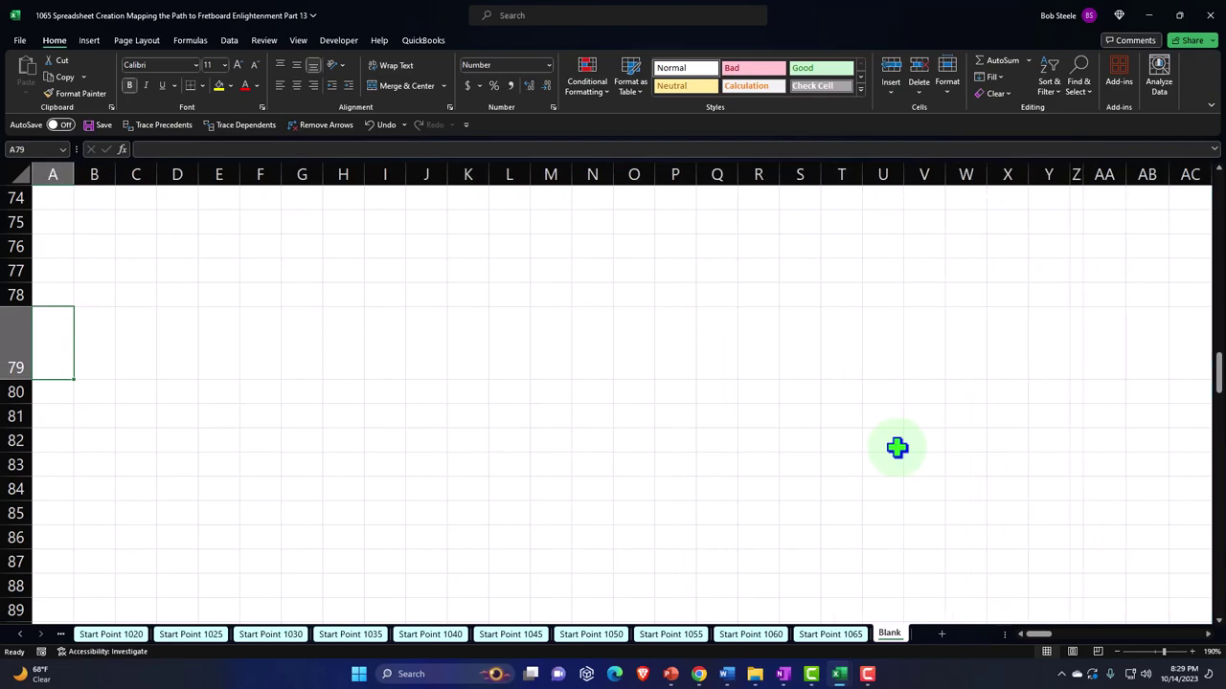
Step: Copy both Dorian fretboards, A53:Y71, and paste them at A79, level with the Phrygian block's header row
scroll(208, 470, up, 7)
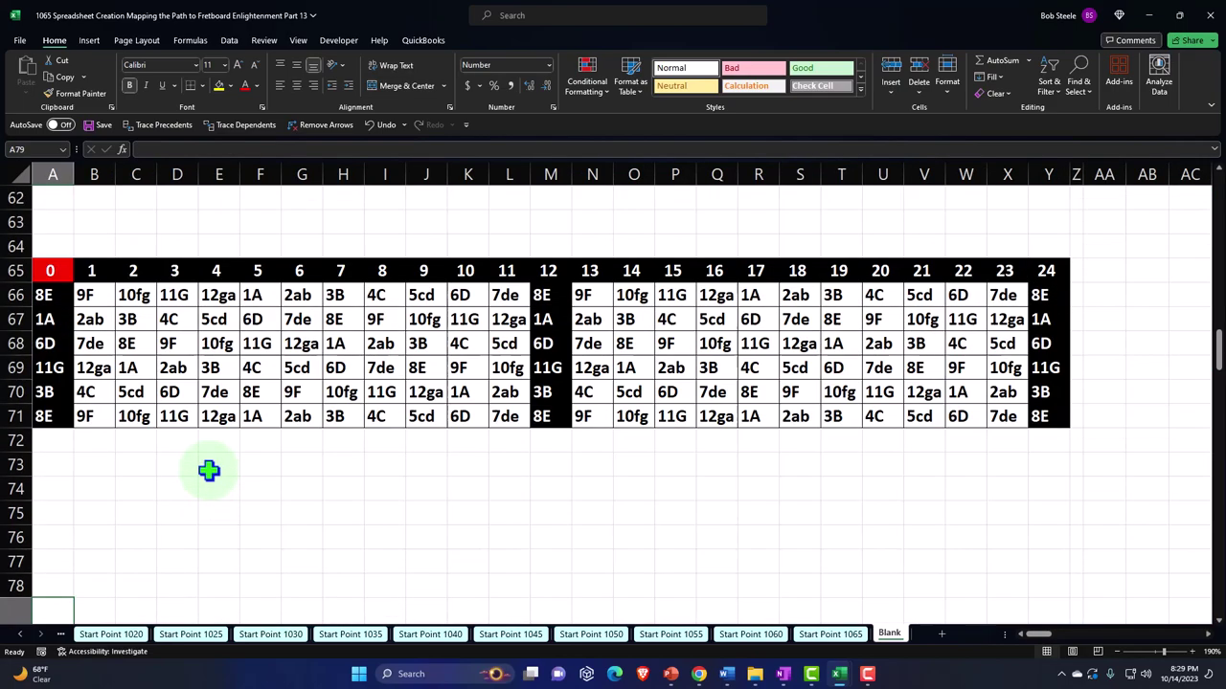
scroll(209, 469, up, 1)
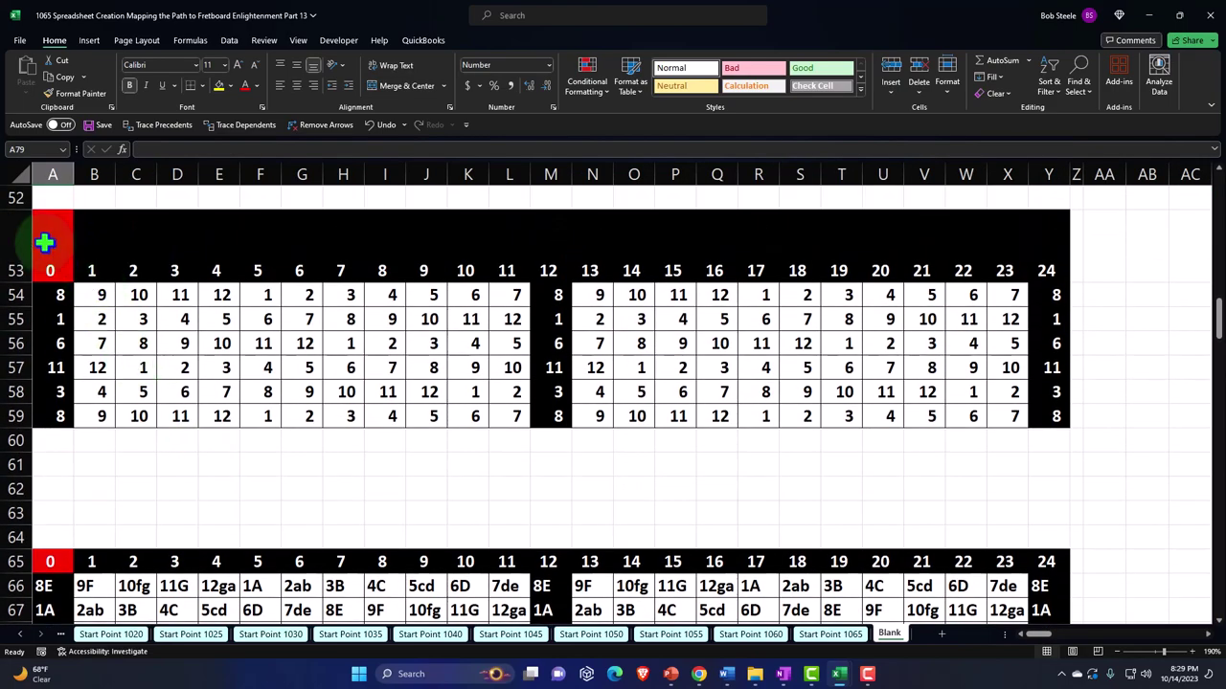
drag(44, 243, 1039, 514)
key(ctrl+c)
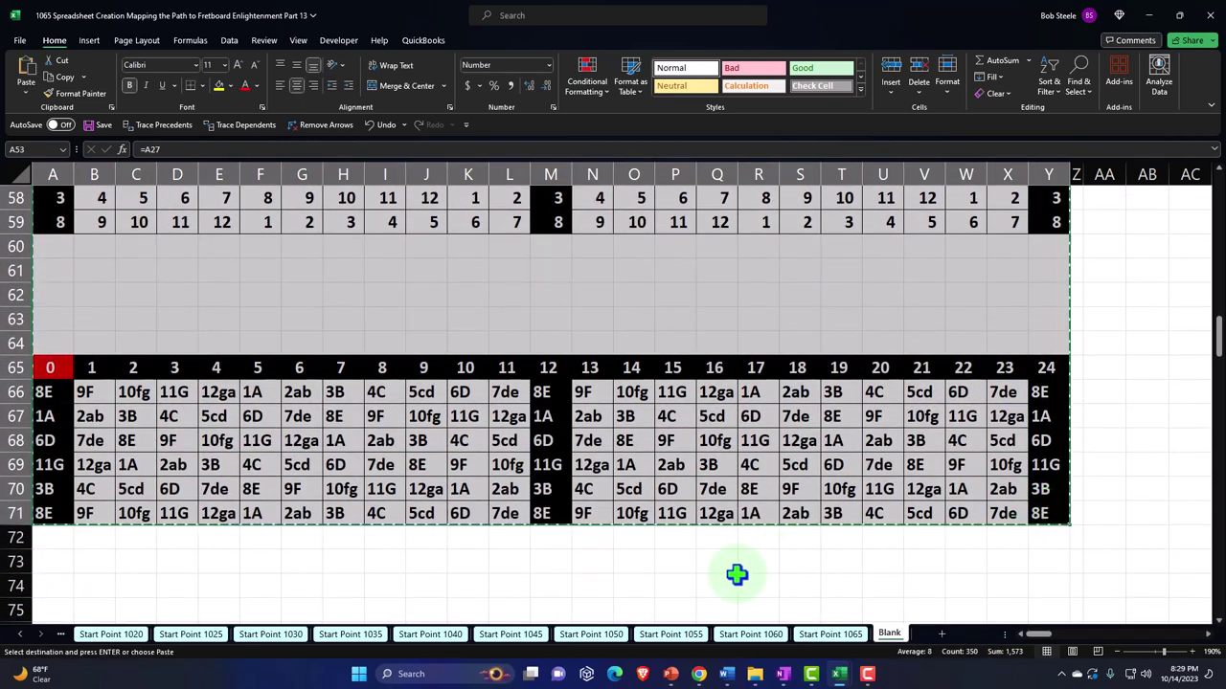
click(734, 575)
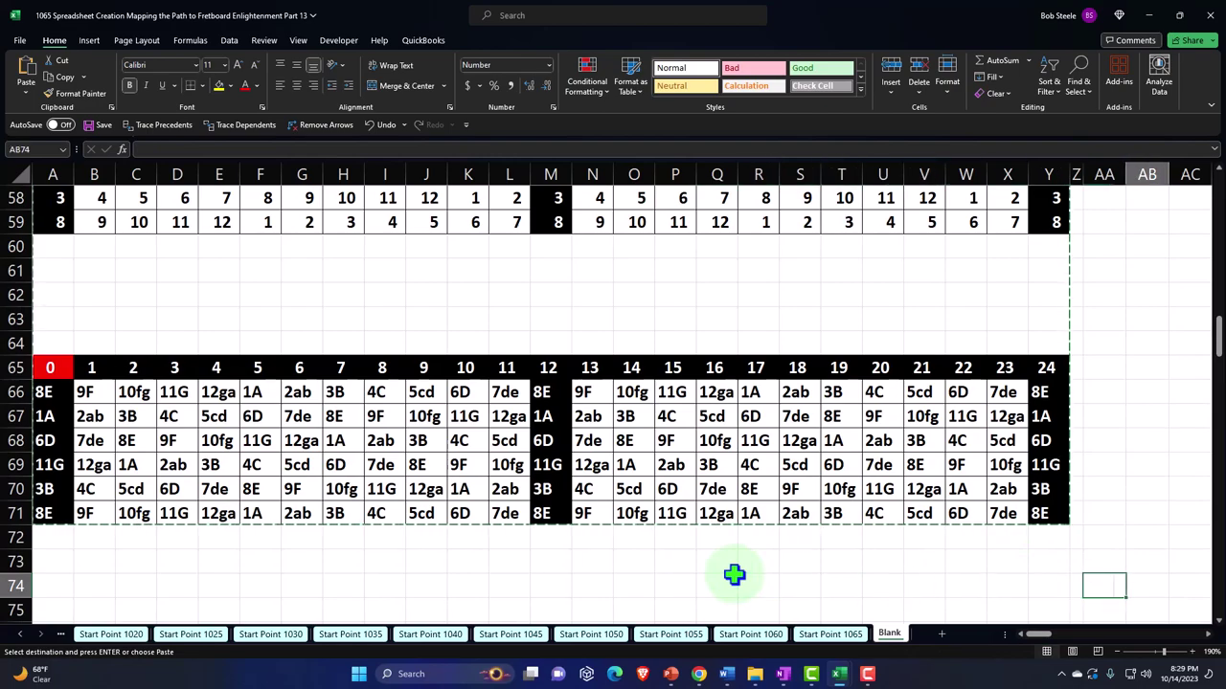
key(Right)
key(Right)
key(Right)
key(Right)
key(Right)
key(Right)
key(Right)
key(Right)
key(Right)
key(Right)
key(Right)
key(Right)
key(Down)
key(Down)
key(Down)
key(Down)
key(Down)
key(Down)
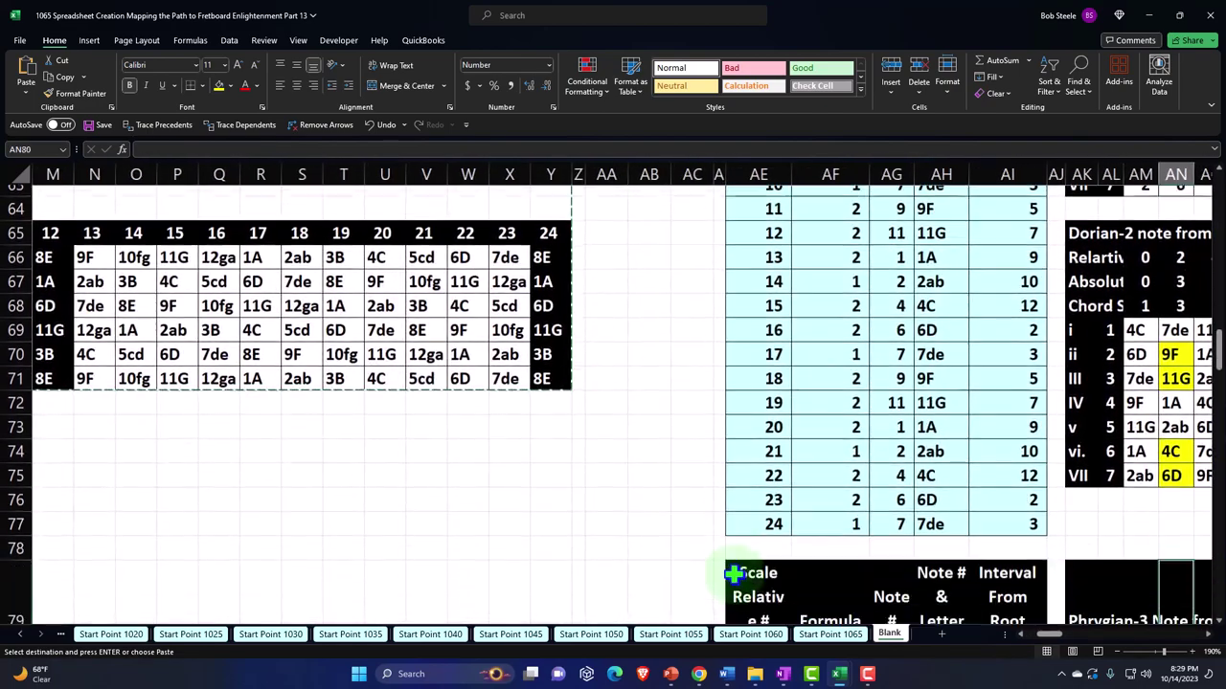
key(Right)
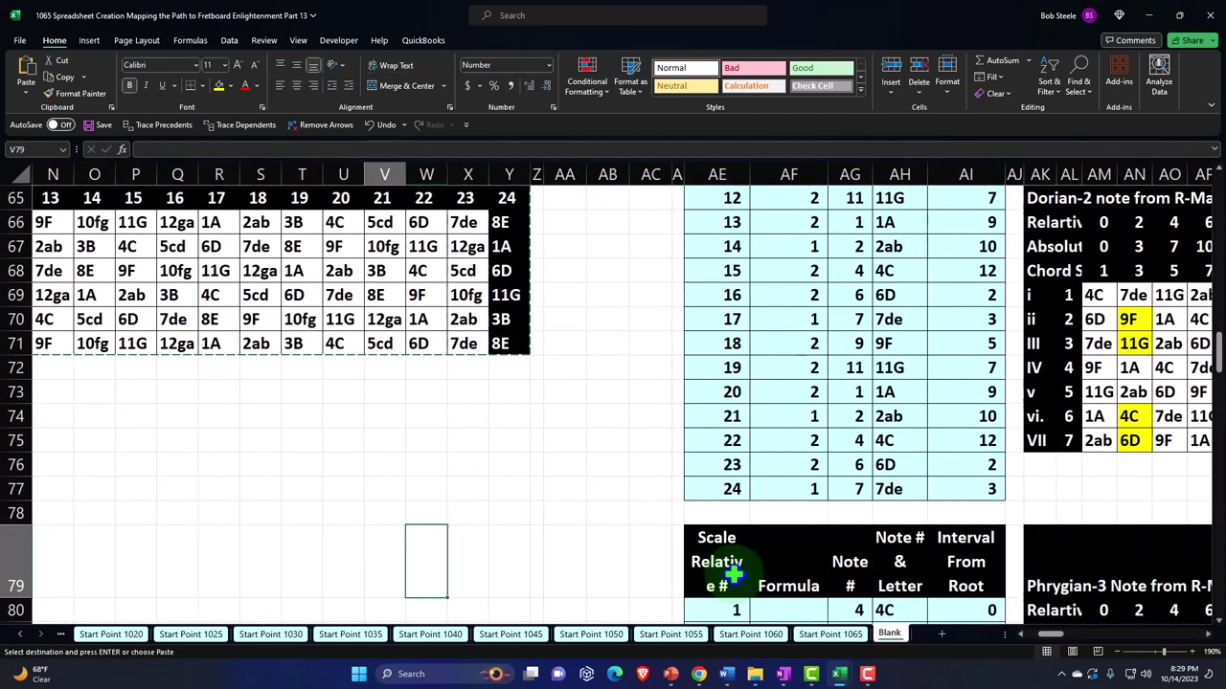
key(Left)
key(Left)
key(Left)
key(Left)
key(Left)
key(Left)
key(Left)
key(Left)
key(Left)
key(Left)
key(Left)
key(Left)
key(Left)
key(Left)
key(Left)
key(Left)
key(Left)
key(Left)
key(Left)
key(Left)
key(ctrl+v)
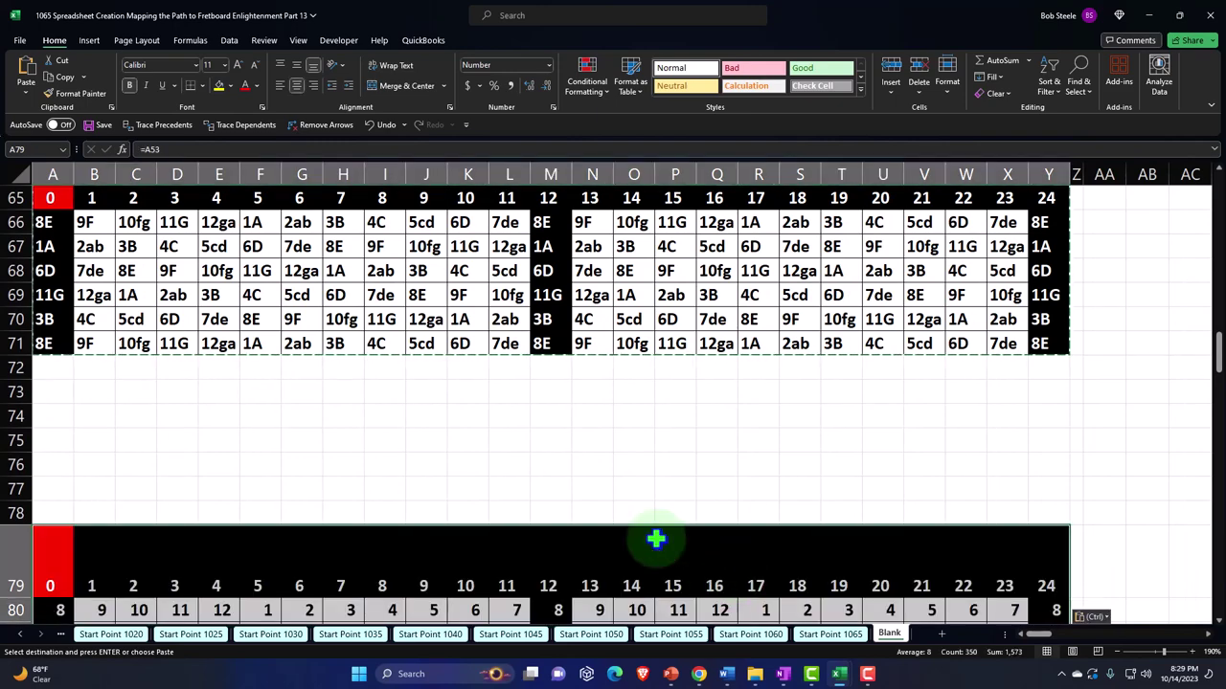
Step: Paste the copied pair of fretboards at A105, level with the Lydian block's header row
scroll(656, 539, down, 8)
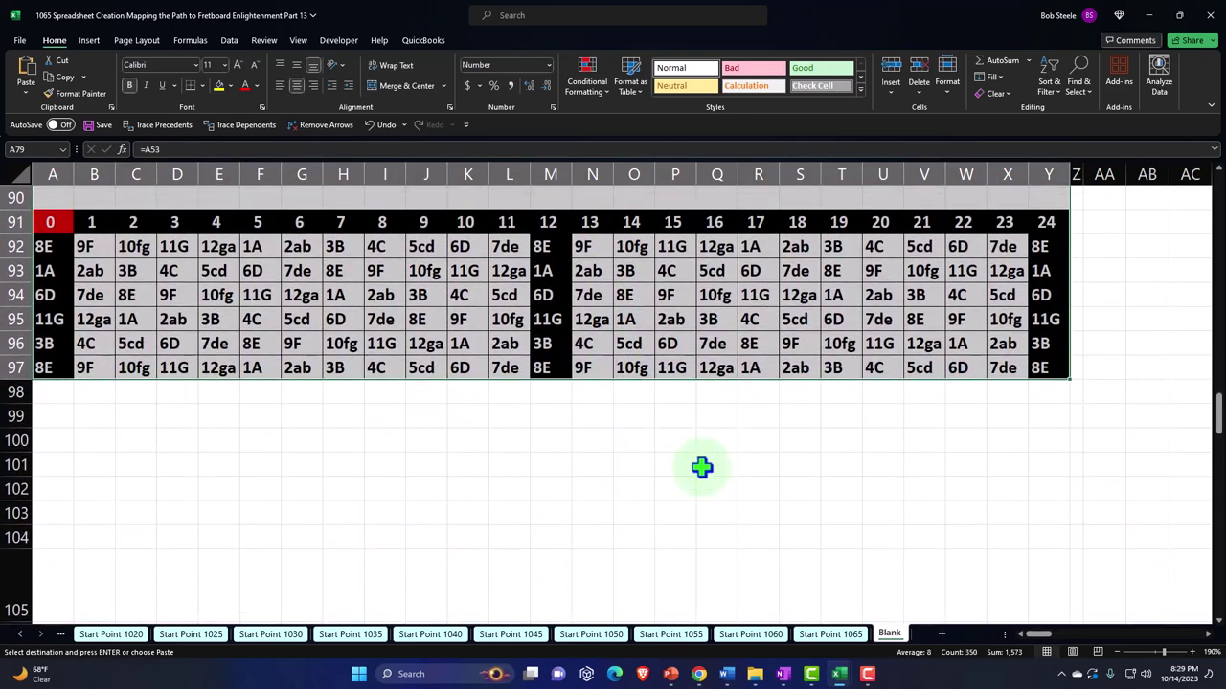
click(714, 440)
key(Right)
key(Right)
key(Right)
key(Right)
key(Right)
key(Right)
key(Right)
key(Right)
key(Right)
key(Right)
key(Right)
key(Right)
key(Right)
key(Right)
key(Right)
key(Right)
key(Right)
key(Right)
key(Right)
key(Right)
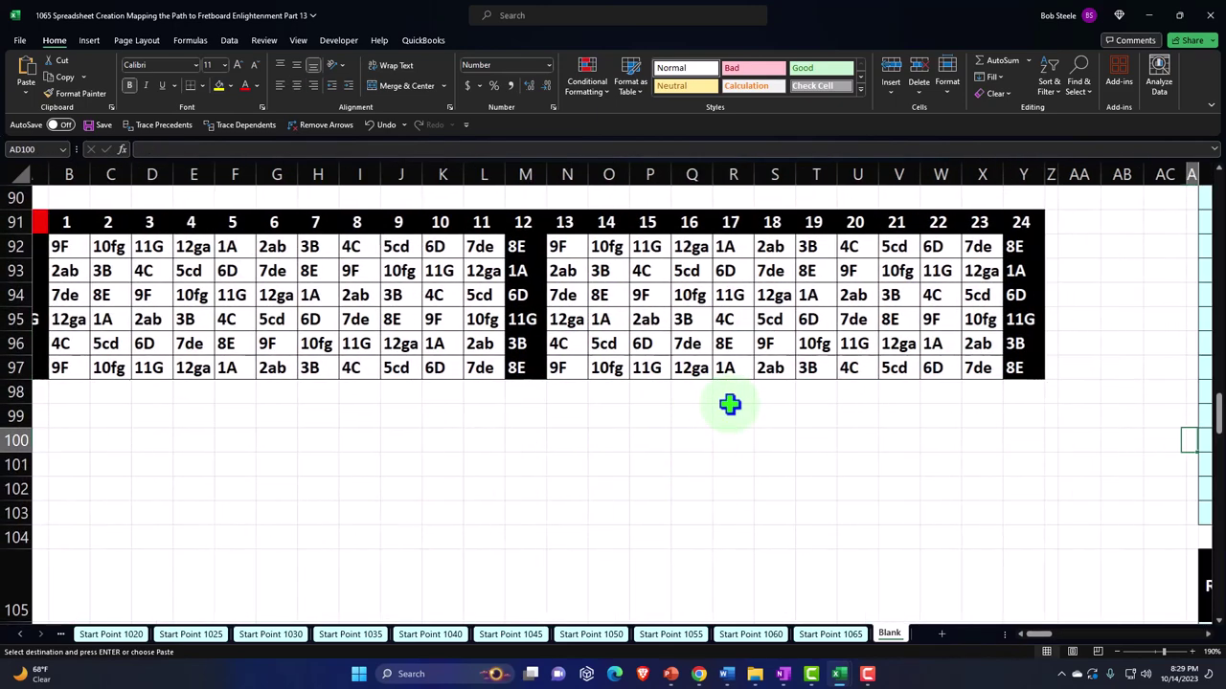
key(Down)
key(Down)
key(Down)
key(Down)
key(Down)
key(Down)
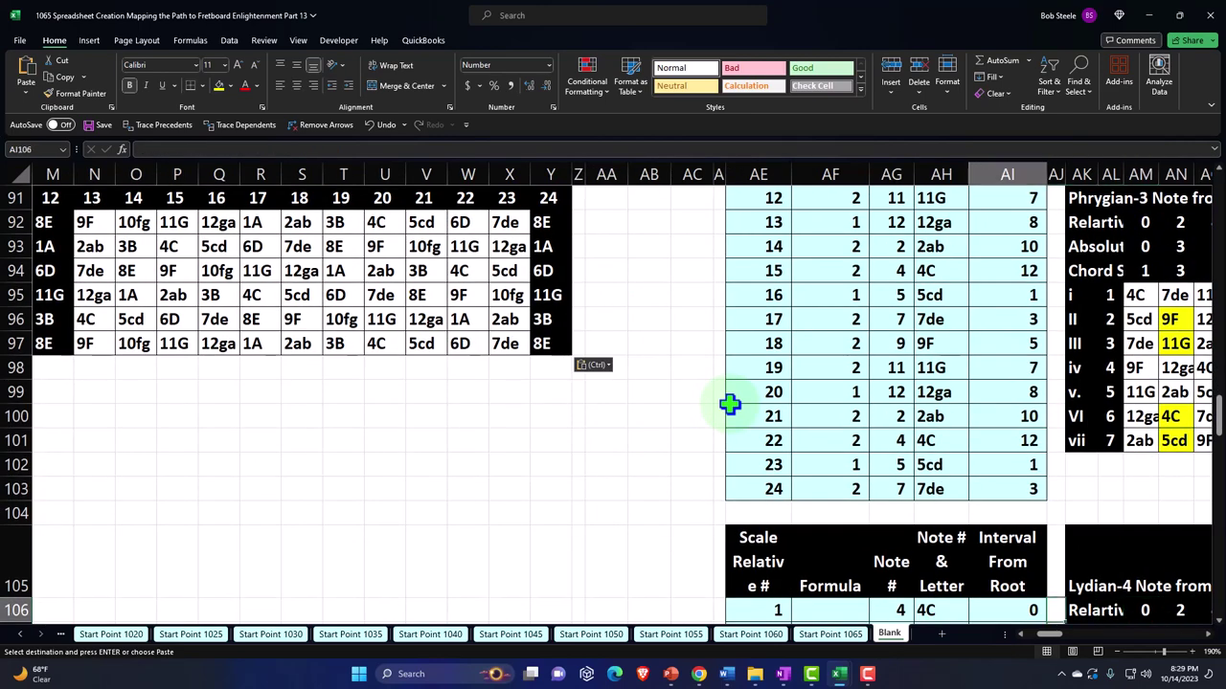
key(Home)
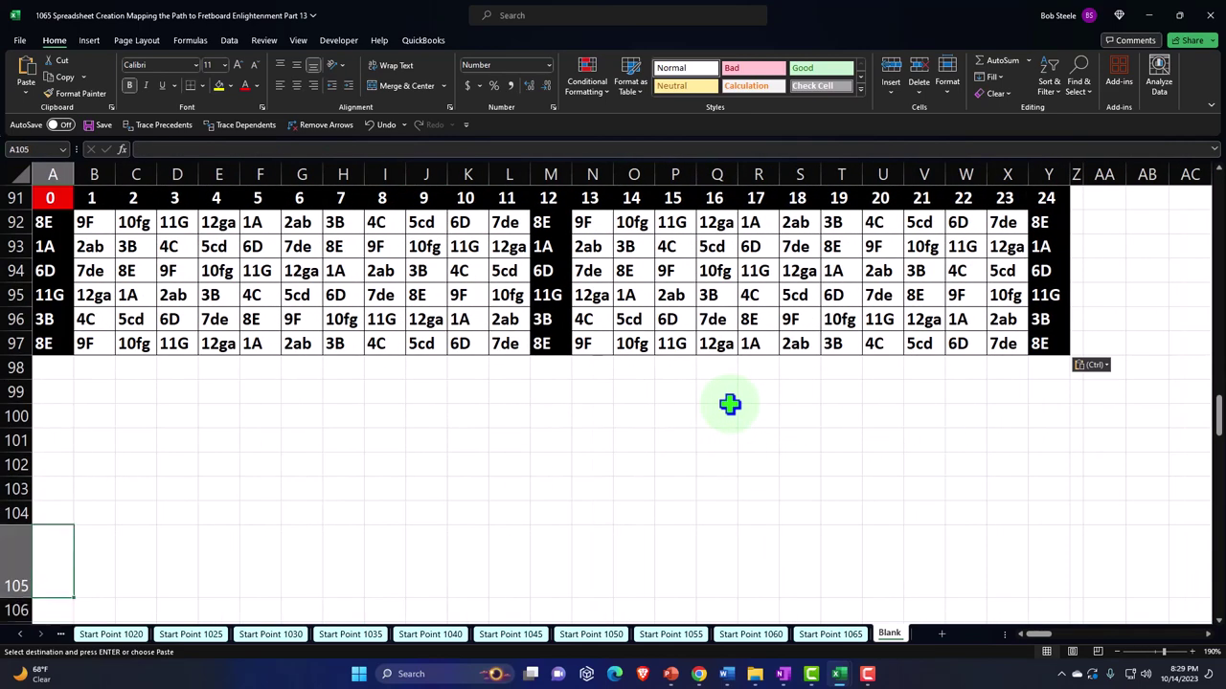
key(ctrl+v)
key(Down)
key(Down)
key(Down)
key(Down)
key(Down)
key(Down)
key(Down)
key(Down)
key(Down)
key(Down)
key(Down)
key(Down)
key(ctrl+v)
click(835, 462)
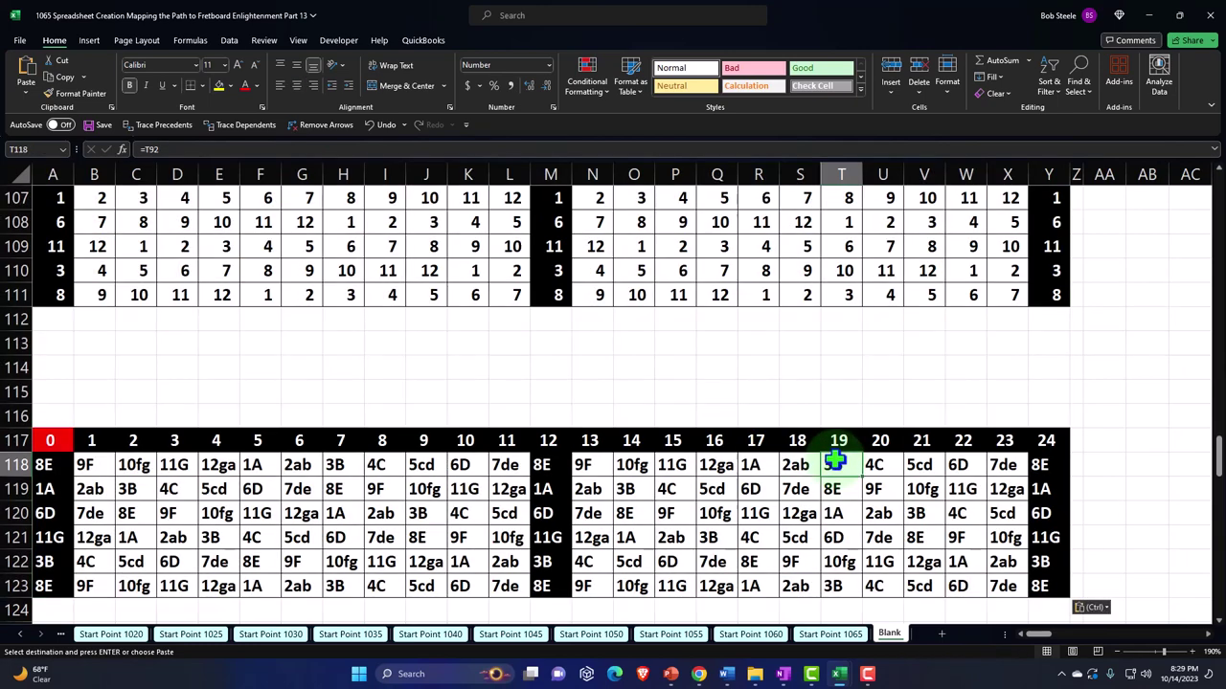
Step: Paste the copied pair of fretboards at A131, level with the Mixolydian-5 block's header row
key(Right)
key(Right)
key(Right)
key(Right)
key(Right)
key(Right)
key(Right)
key(Right)
key(Right)
key(Right)
key(Right)
key(Right)
key(Right)
key(Right)
key(Right)
key(Right)
key(Right)
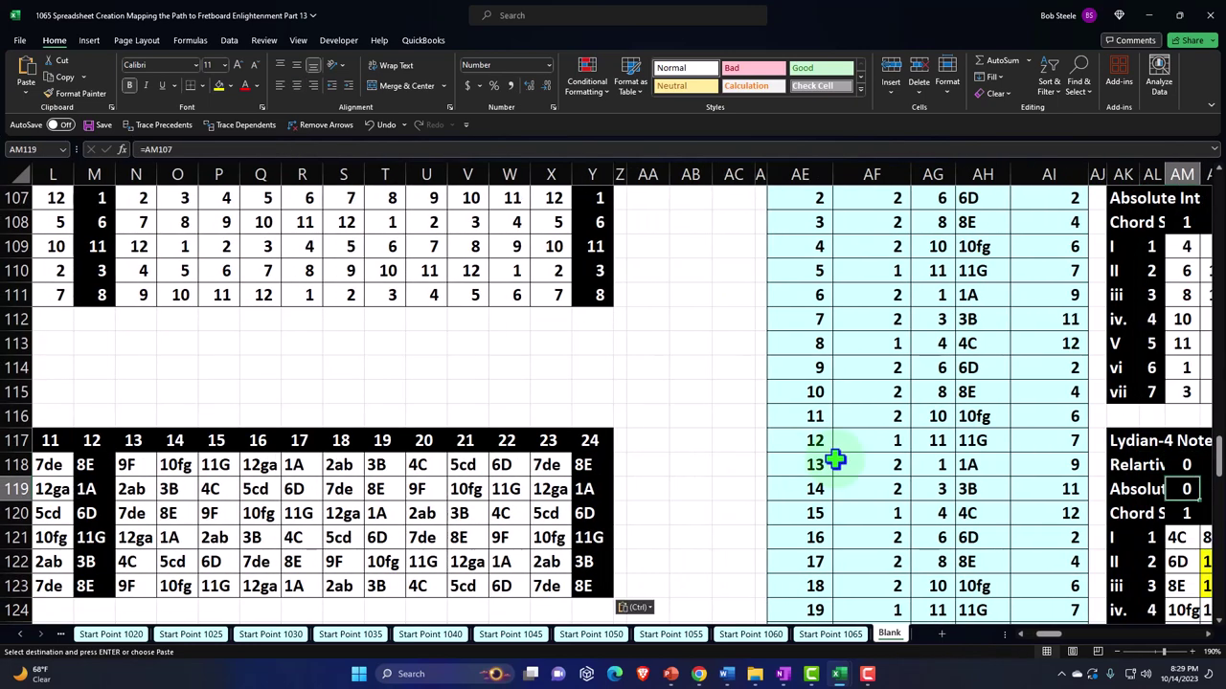
key(Down)
key(Down)
key(Down)
key(Down)
key(Down)
key(Down)
key(Down)
key(Down)
key(Down)
key(Down)
key(Down)
key(Down)
key(Down)
key(Down)
key(Down)
key(Down)
key(Down)
key(Down)
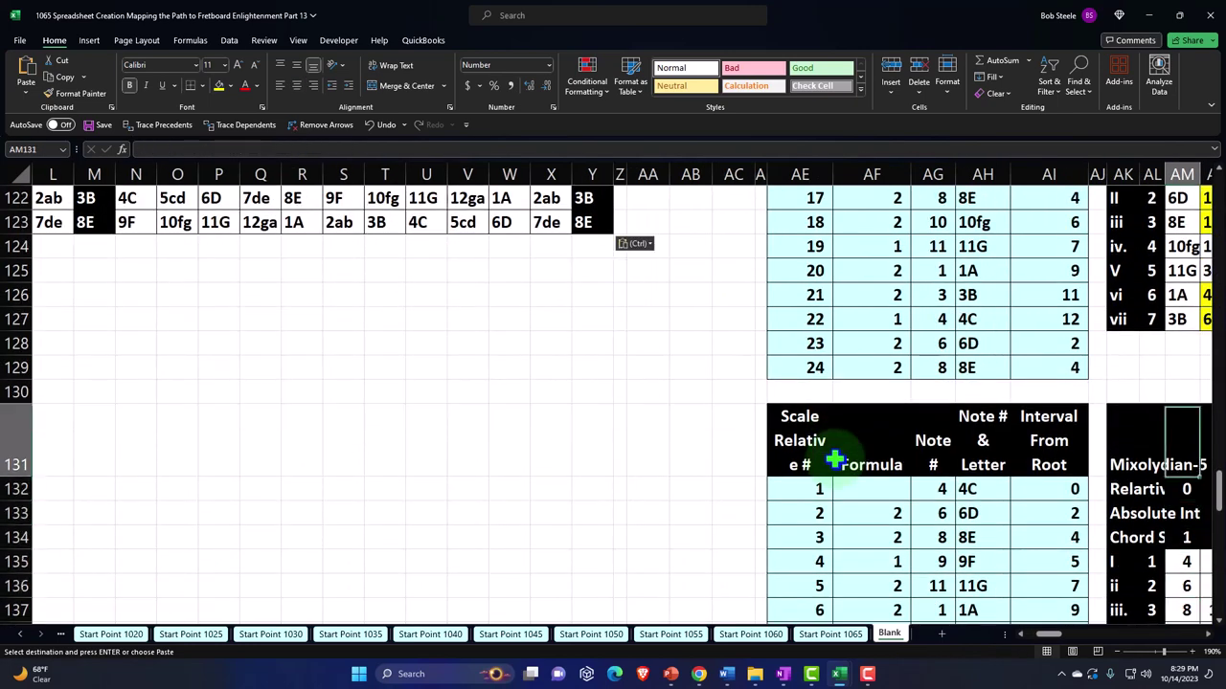
key(Home)
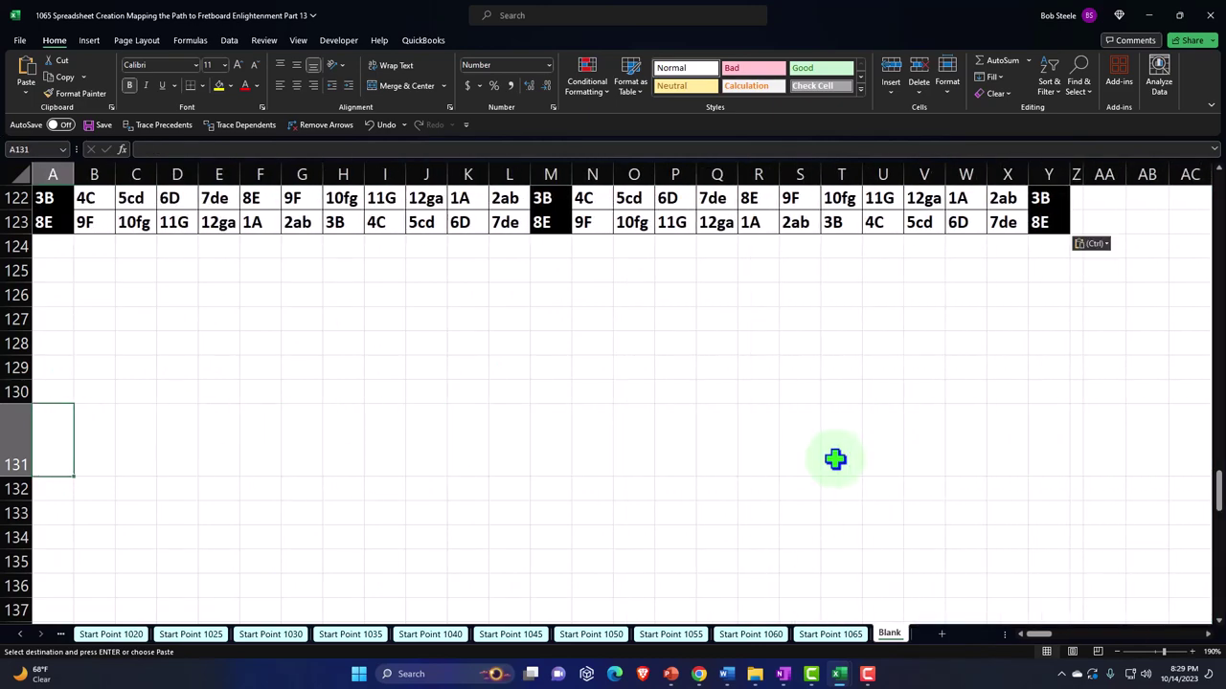
key(ctrl+v)
key(Down)
key(Down)
key(Down)
key(Down)
key(Down)
key(Down)
key(Down)
key(Down)
key(Down)
key(Down)
key(Down)
key(Down)
key(ctrl+v)
Step: Paste the copied pair of fretboards at A157, level with the Locian - 7 block's header row
click(895, 491)
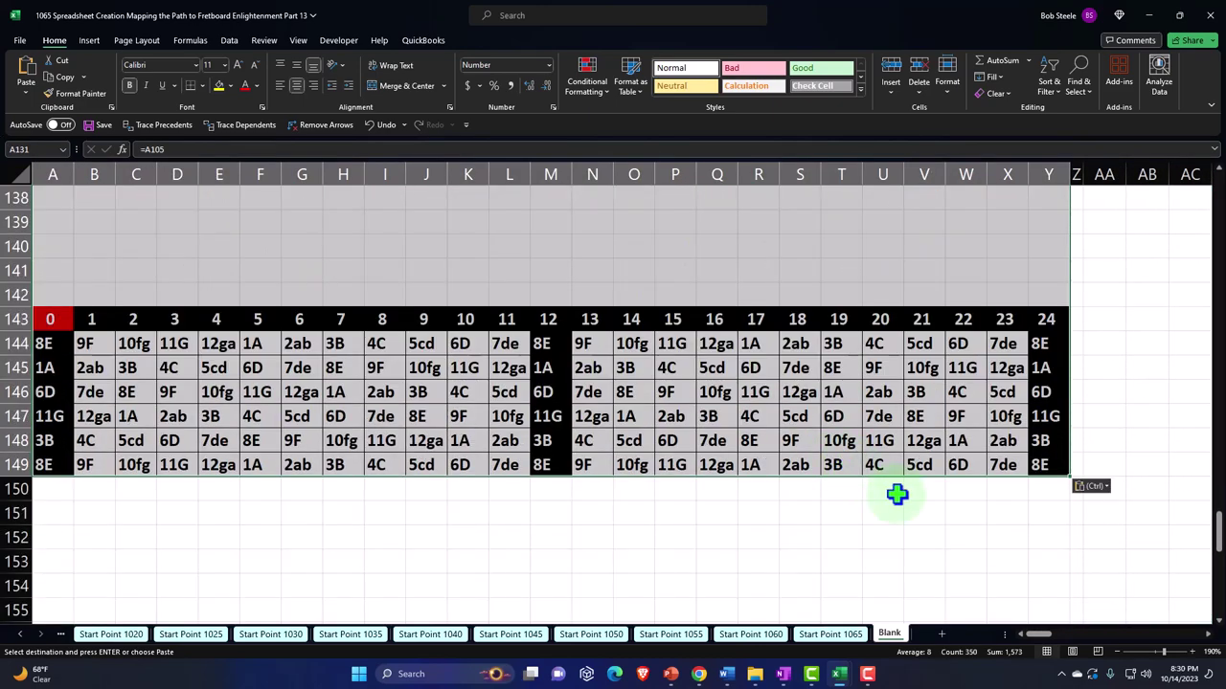
key(Right)
key(Right)
key(Right)
key(Right)
key(Right)
key(Right)
key(Right)
key(Right)
key(Right)
key(Right)
key(Right)
key(Right)
key(Right)
key(Right)
key(Right)
key(Right)
key(Right)
key(Right)
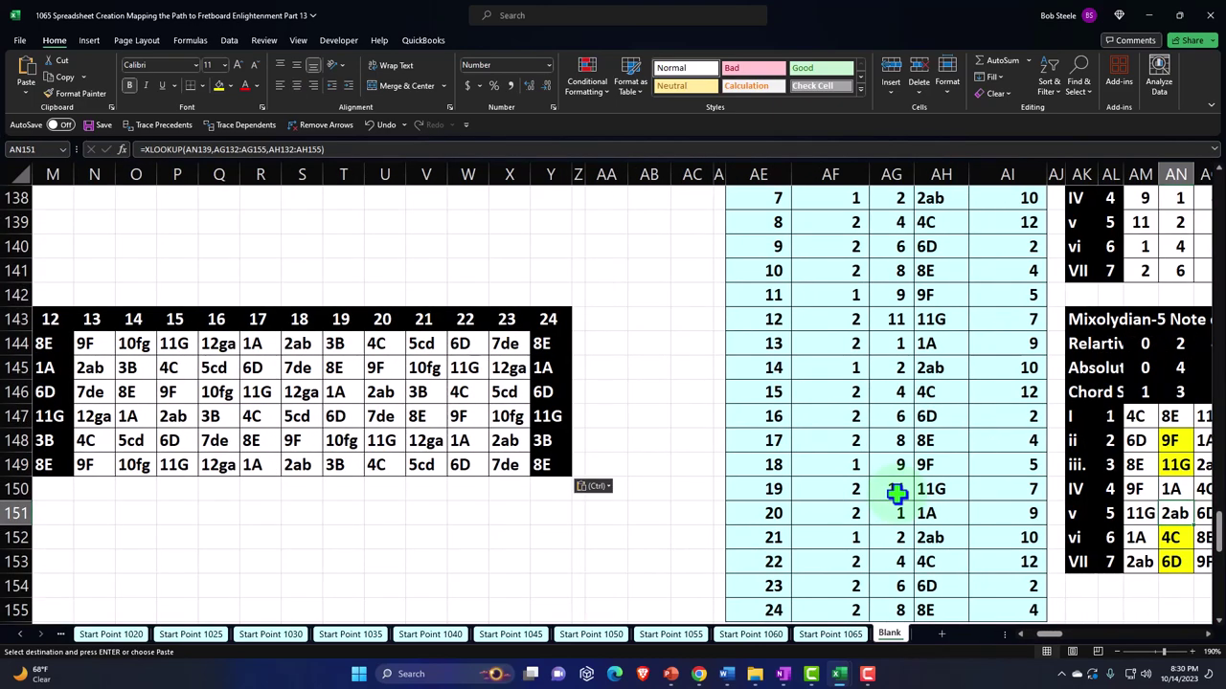
key(Down)
key(Down)
key(Down)
key(Down)
key(Down)
key(Down)
key(Down)
key(Down)
key(Down)
key(Down)
key(Down)
key(Down)
key(Down)
key(Down)
key(Down)
key(Down)
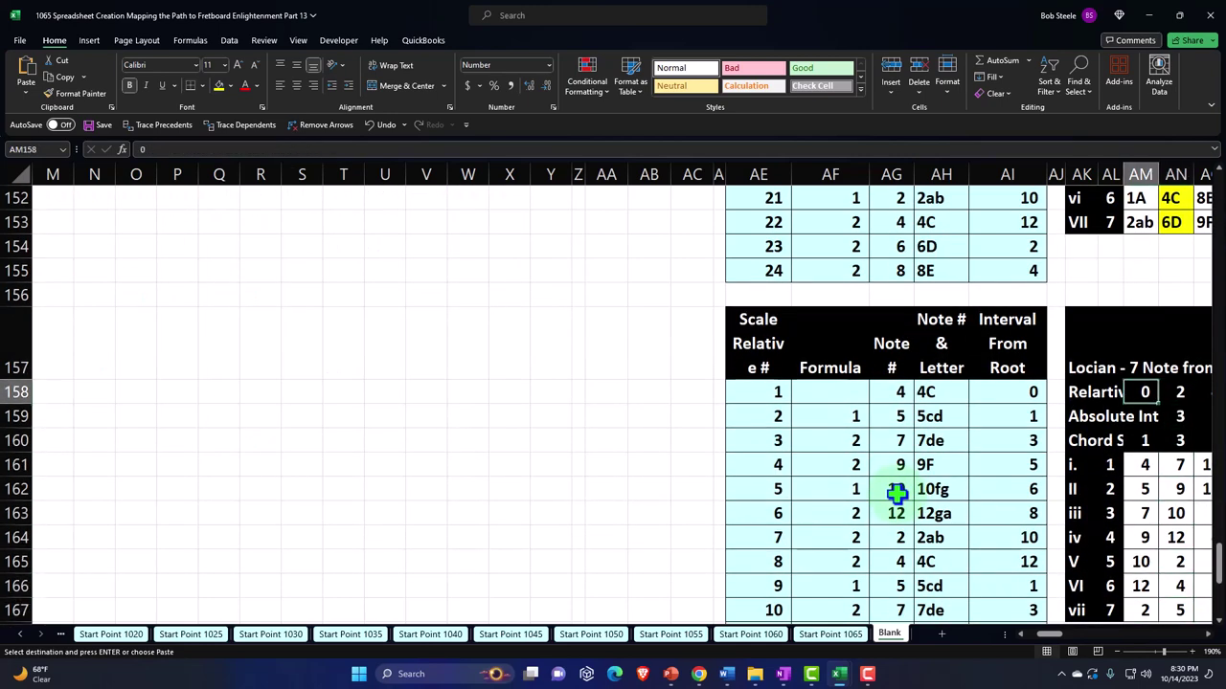
key(Left)
key(Left)
key(Left)
key(Left)
key(Left)
key(Left)
key(Left)
key(Left)
key(Left)
key(Left)
key(Left)
key(Left)
key(Left)
key(Left)
key(Left)
key(Left)
key(Left)
key(Left)
key(Left)
key(Left)
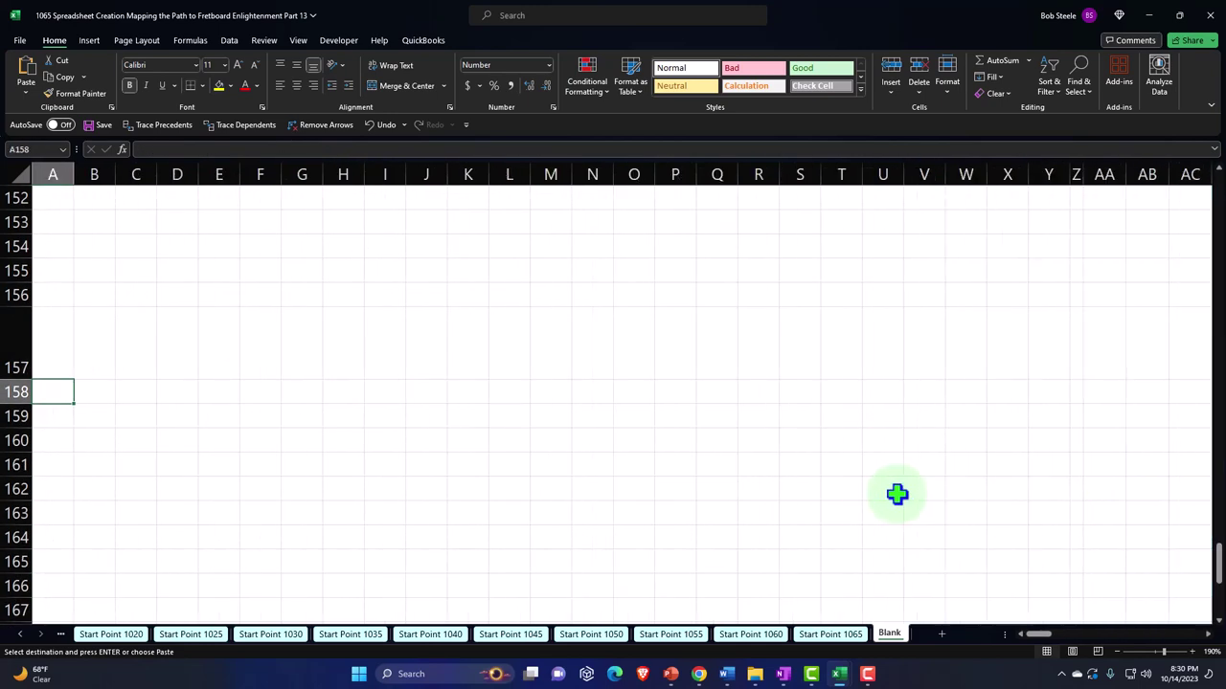
key(ctrl+v)
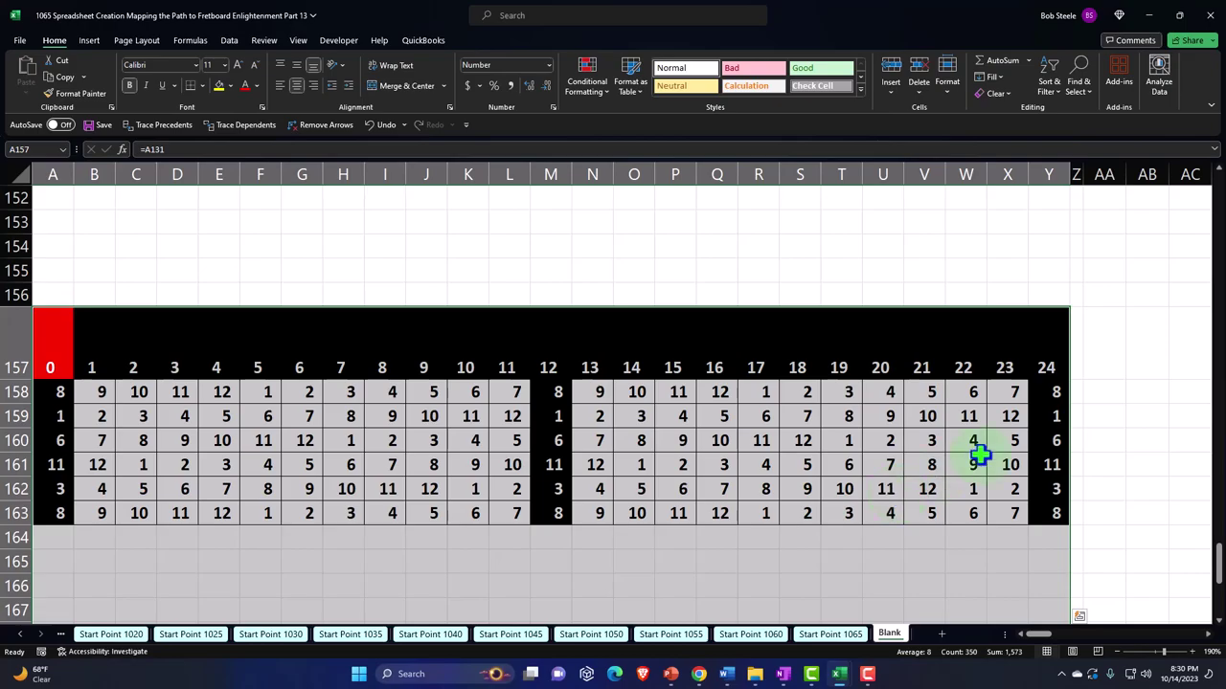
scroll(1093, 426, up, 10)
scroll(1089, 426, down, 11)
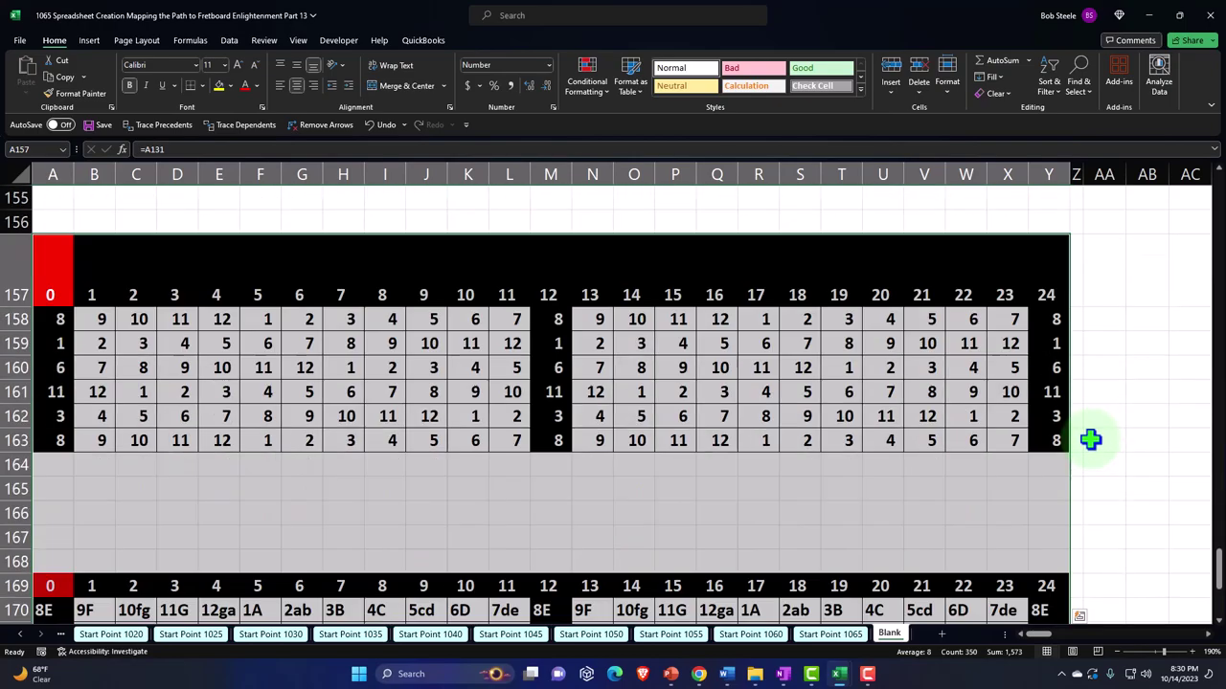
Step: Hide columns M through AJ so the mode blocks sit directly beside frets 0 to 11, and return to column A
scroll(1090, 440, up, 20)
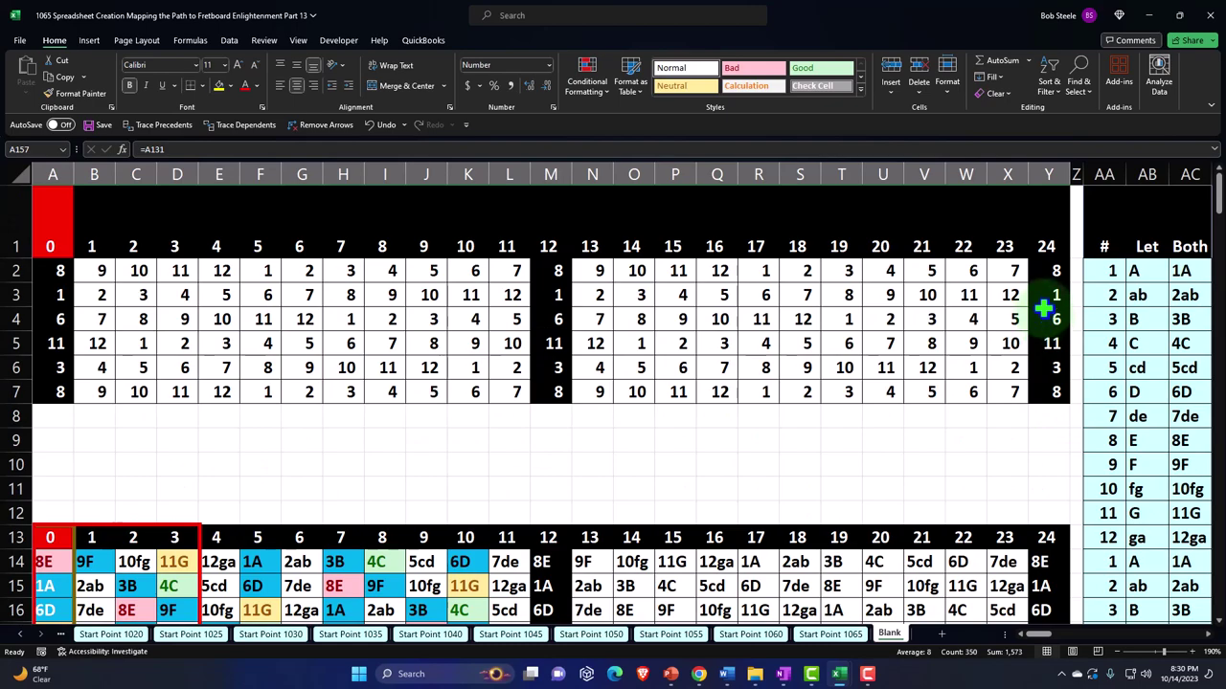
click(1043, 307)
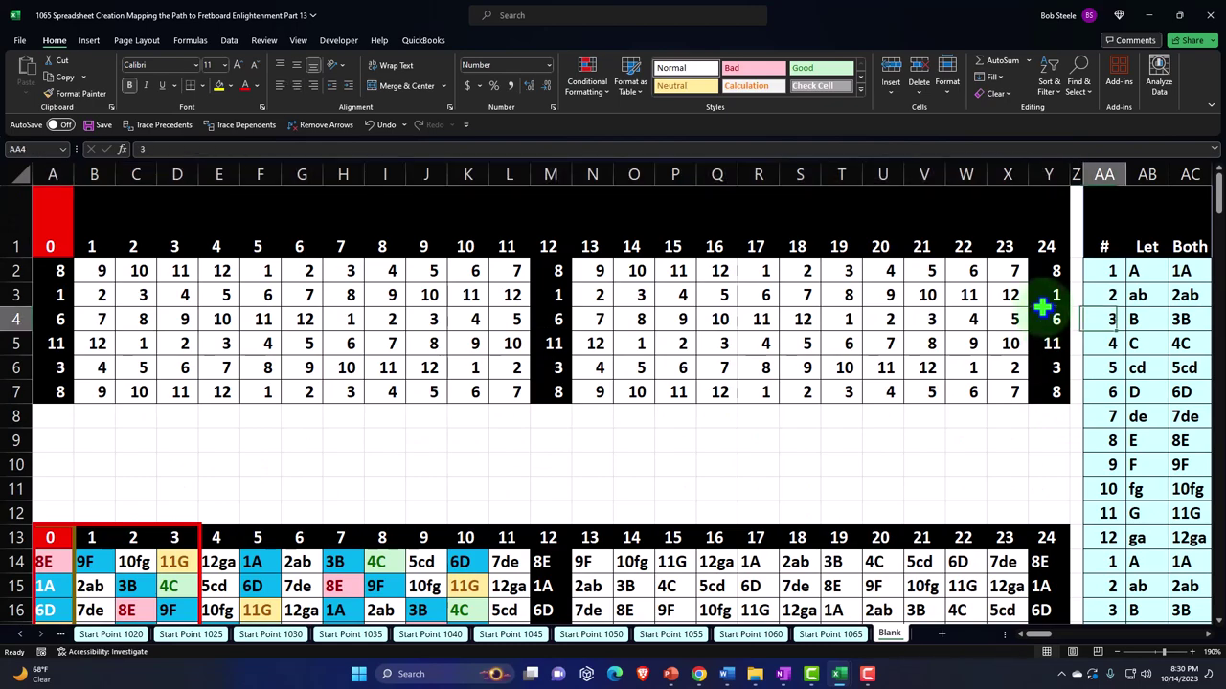
key(Right)
key(Right)
key(Right)
key(Right)
key(Right)
key(Right)
key(Right)
key(Right)
key(Right)
key(Right)
key(Right)
key(Right)
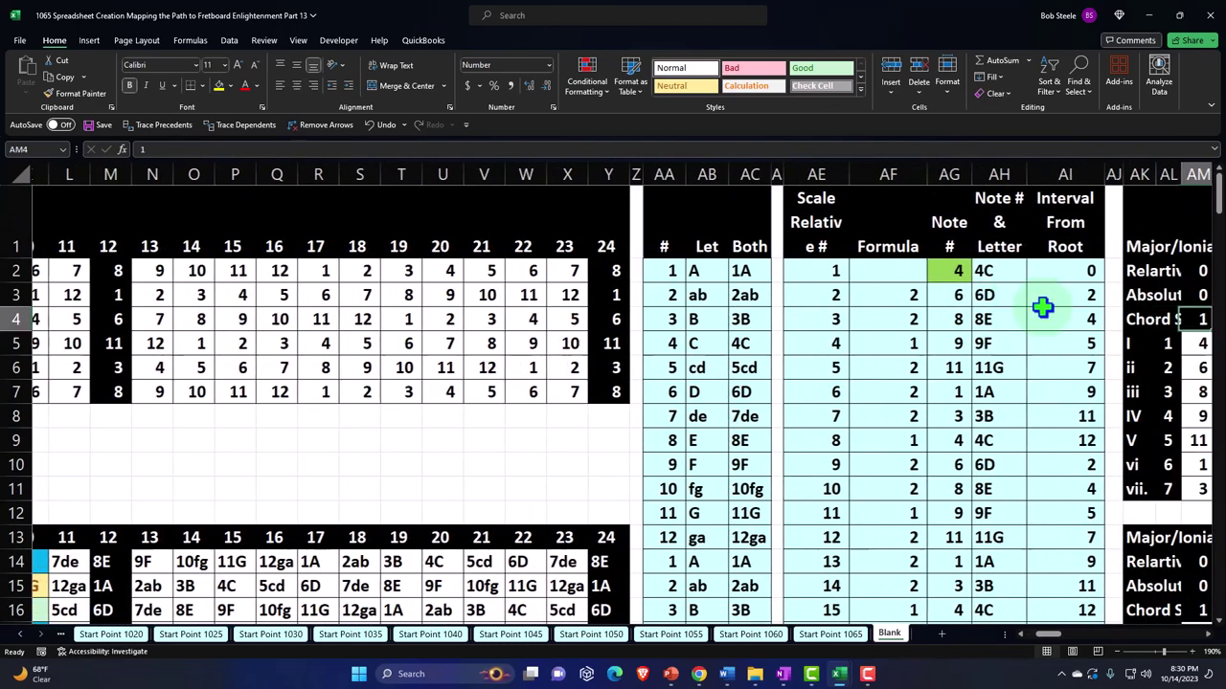
key(Right)
key(Right)
key(Right)
key(Right)
key(Right)
key(Right)
key(Right)
key(Right)
key(Right)
key(Right)
key(Right)
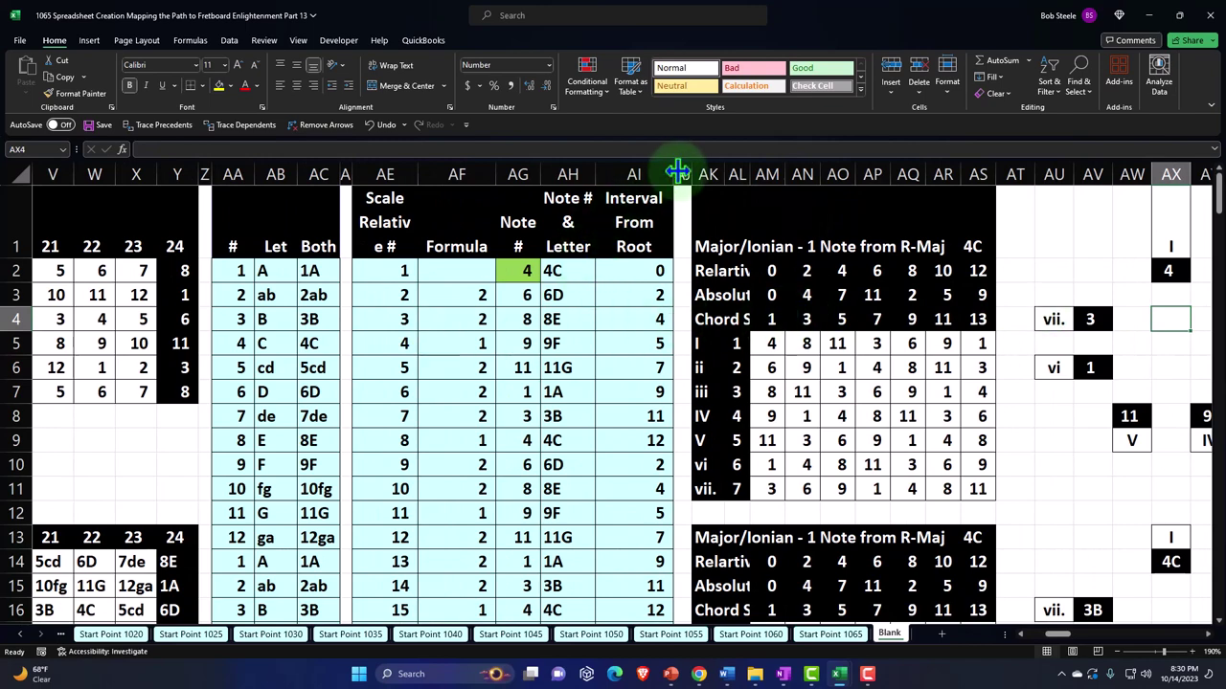
drag(677, 172, 551, 251)
right_click(551, 253)
click(593, 476)
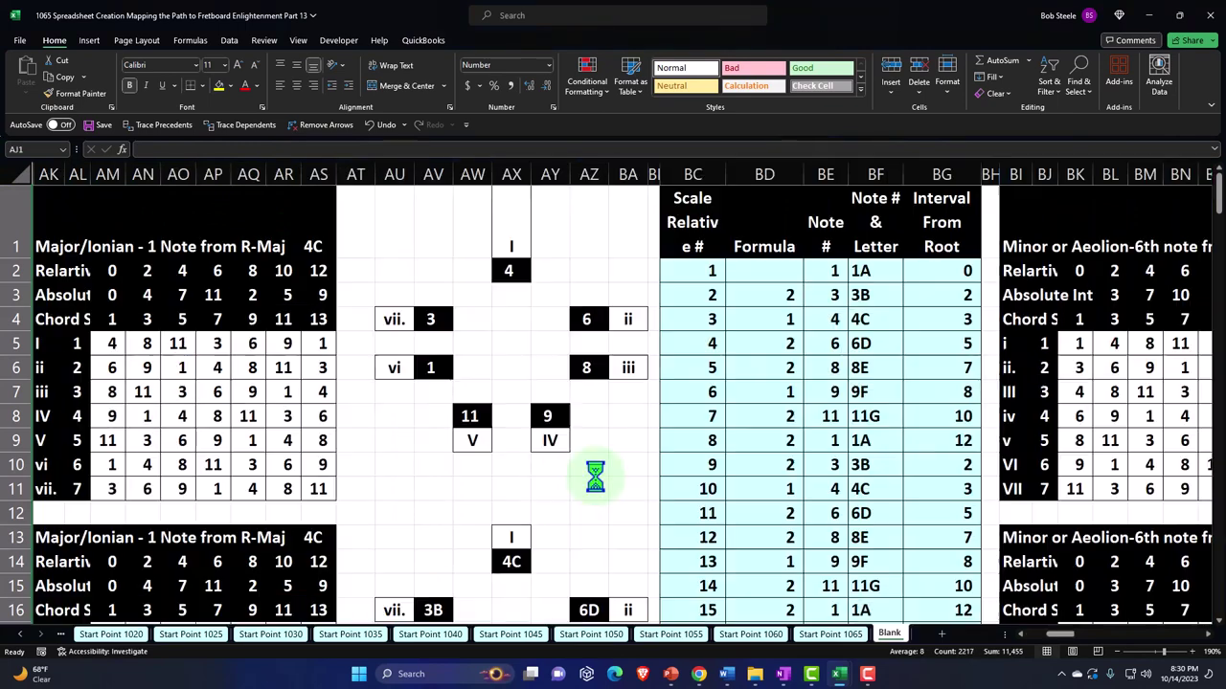
click(490, 357)
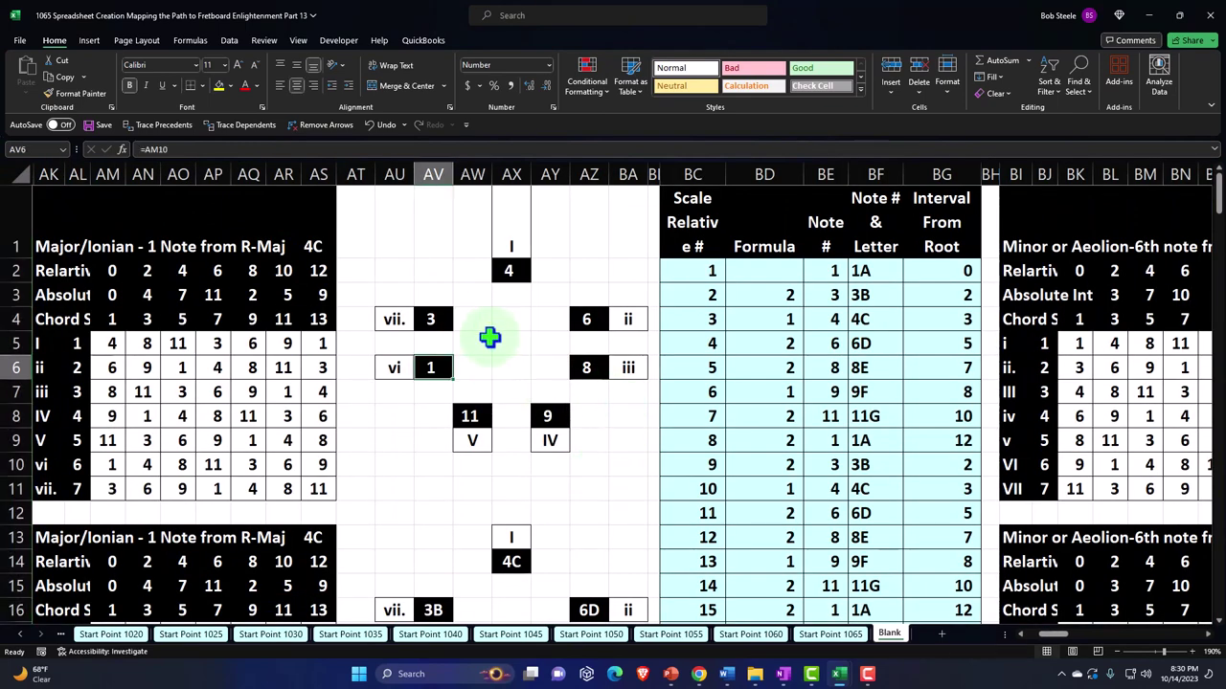
key(ctrl+z)
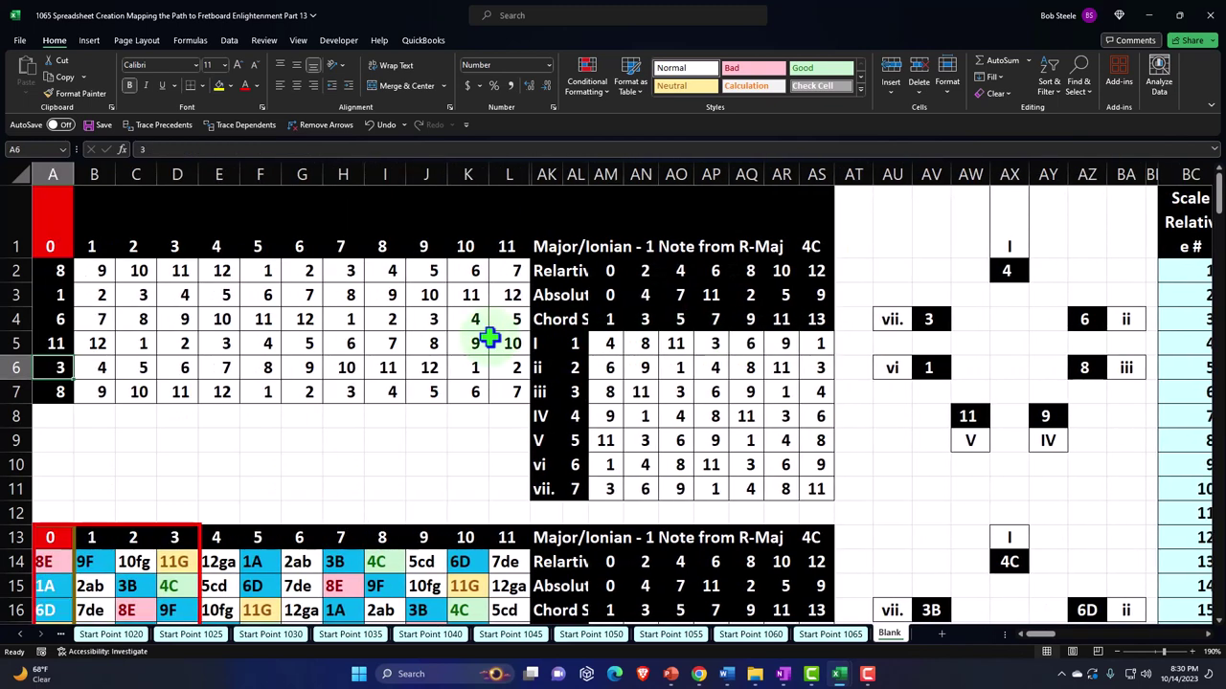
Step: Hide rows 1 through 12, which hold the numbered Major/Ionian fretboard and block
drag(17, 205, 31, 512)
right_click(293, 441)
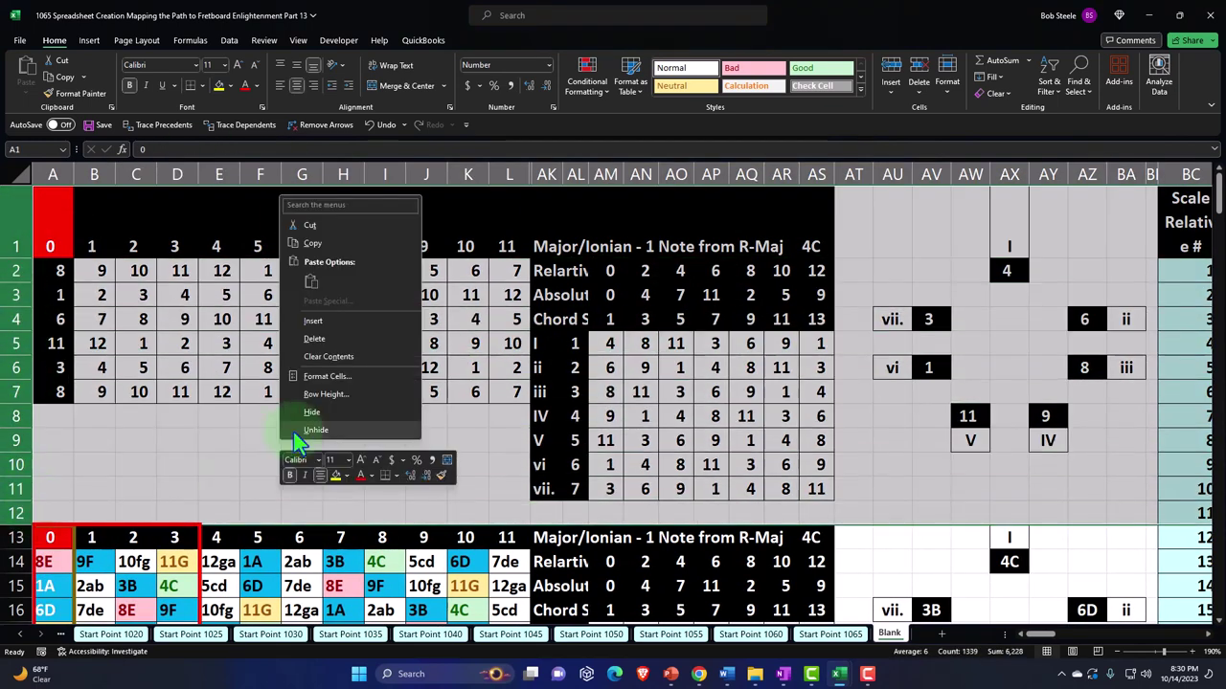
click(313, 414)
Step: Examine the rows between the lettered Major block and the numbered Minor block, including the tables further across the sheet
scroll(315, 390, down, 4)
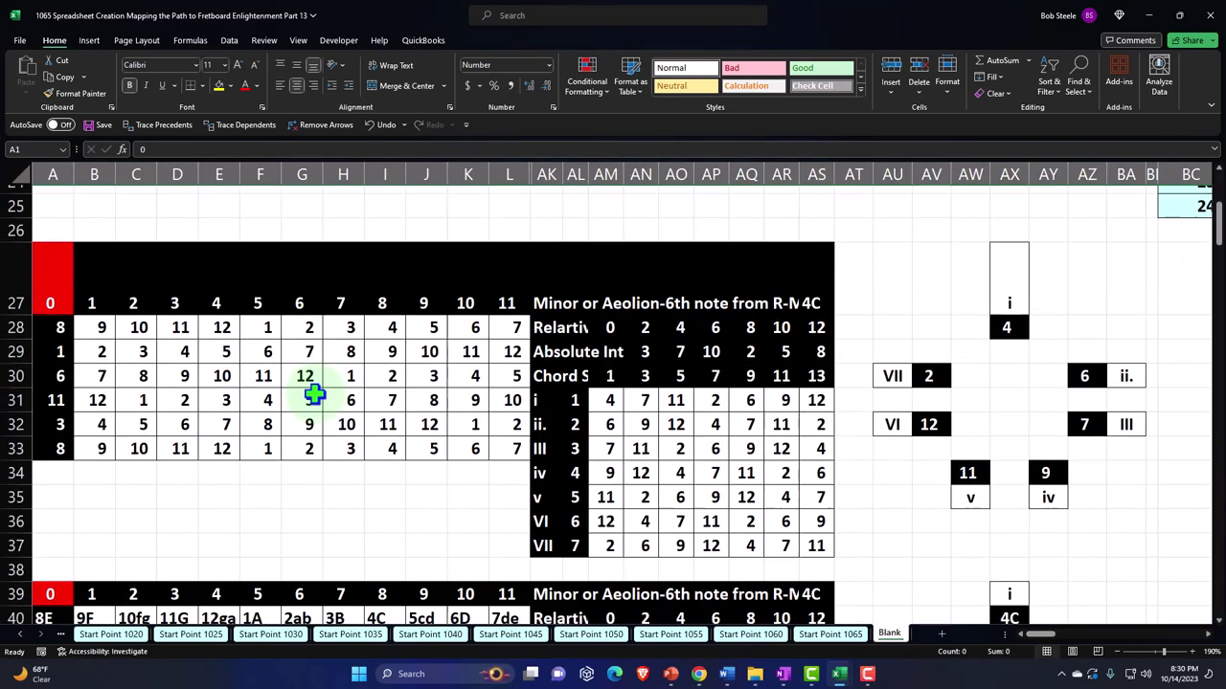
scroll(56, 320, up, 1)
scroll(55, 320, up, 2)
scroll(66, 328, down, 1)
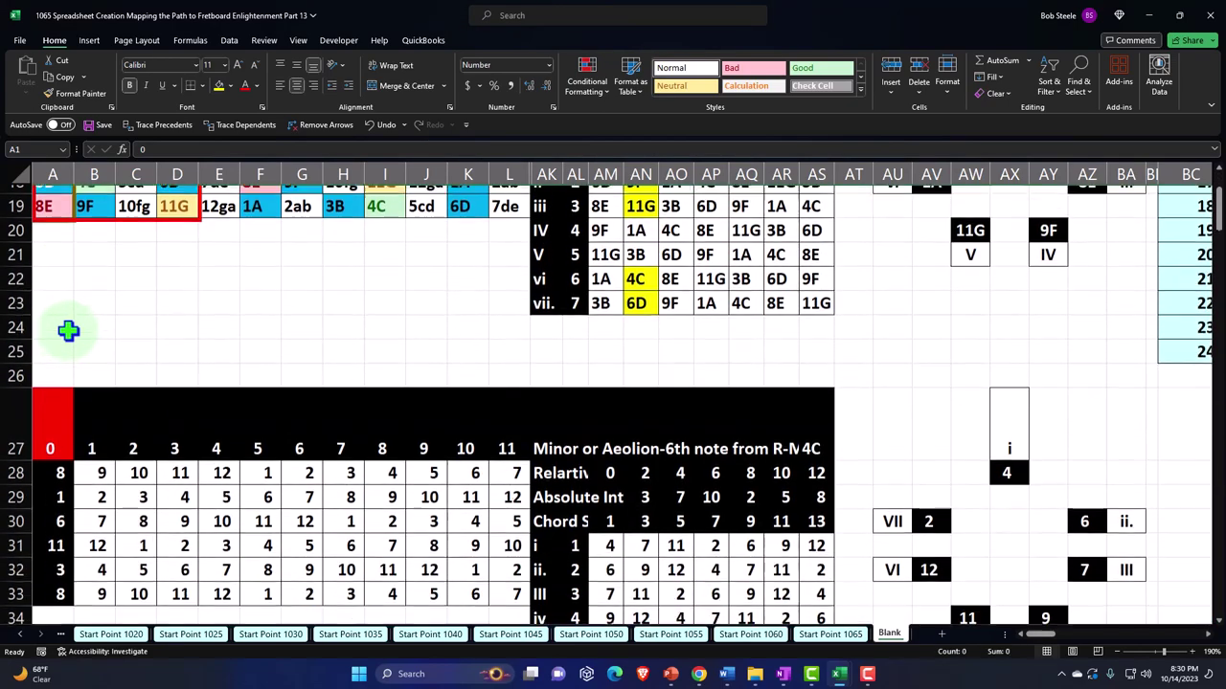
scroll(66, 328, up, 2)
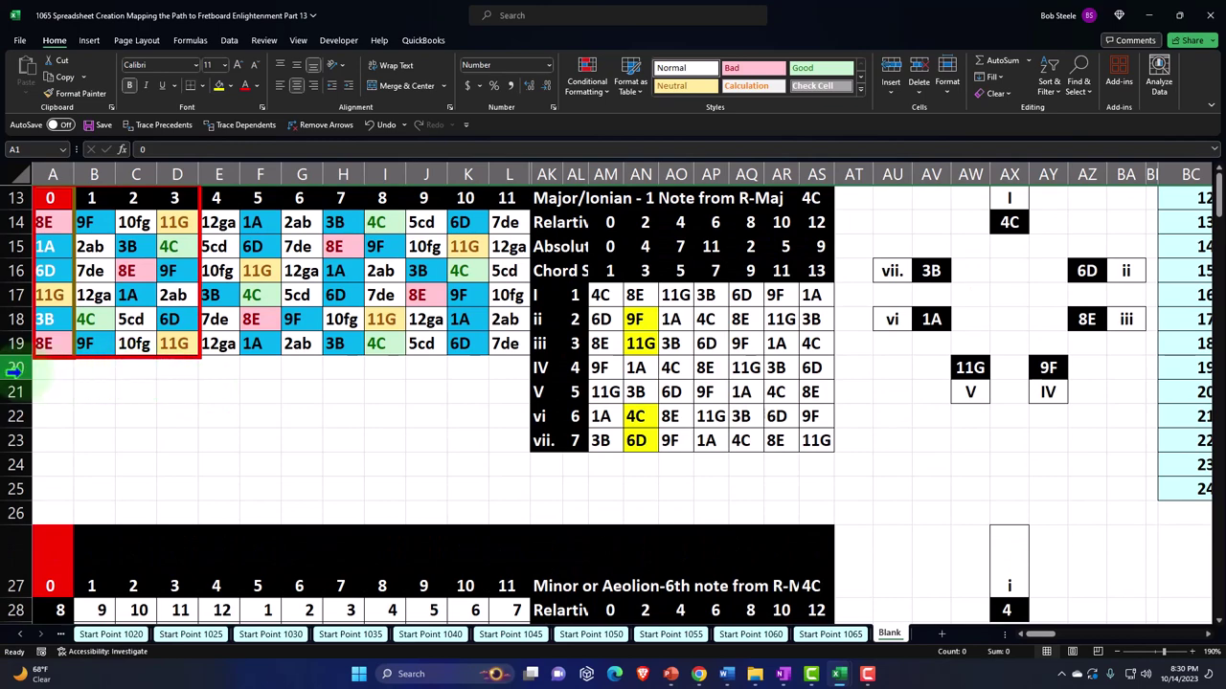
drag(9, 391, 95, 328)
drag(1052, 647, 1070, 635)
click(606, 512)
scroll(606, 512, up, 3)
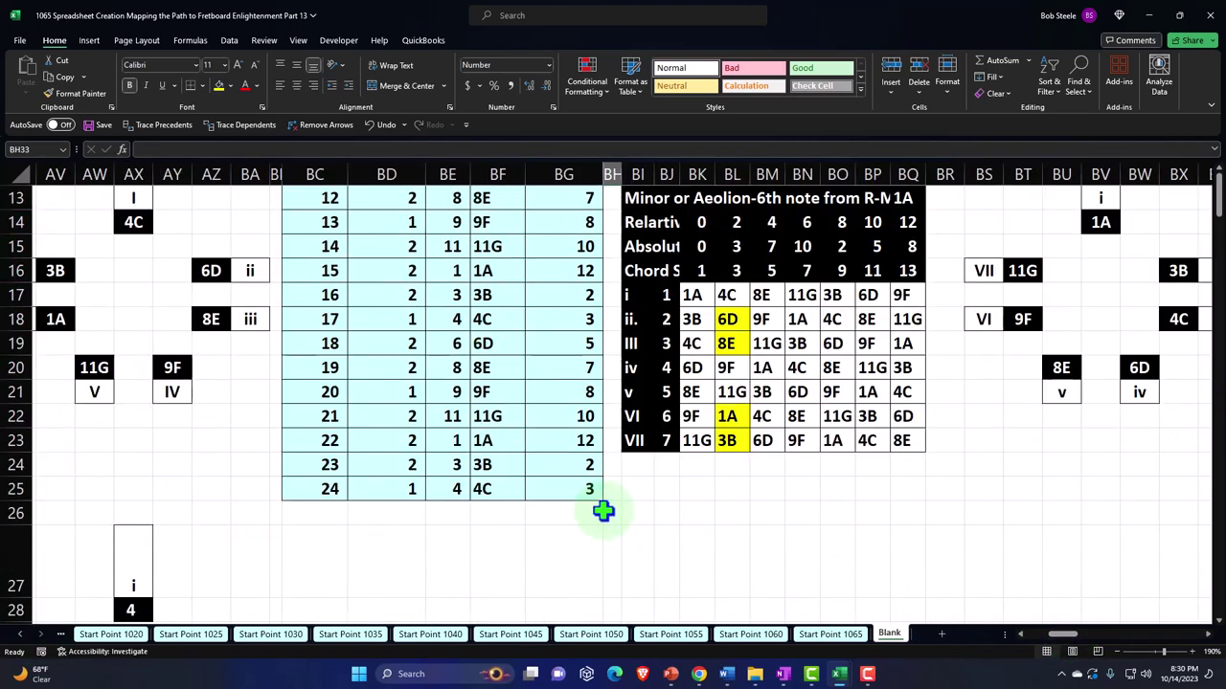
drag(1074, 635, 1043, 634)
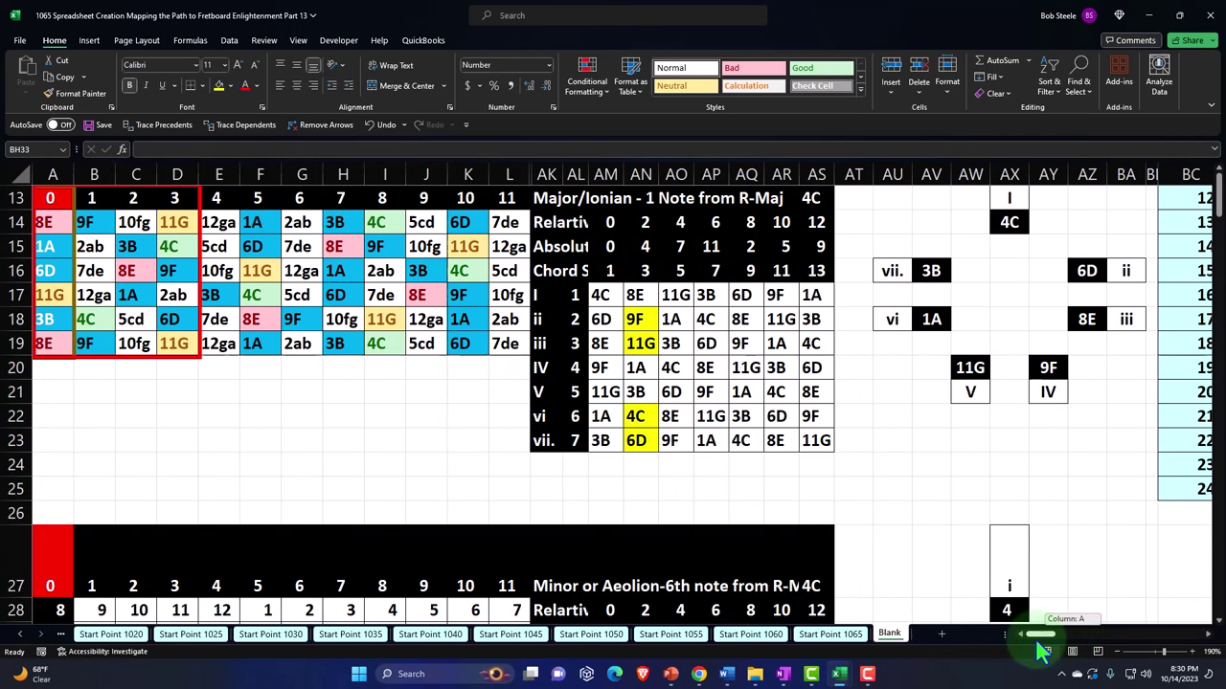
scroll(498, 491, down, 2)
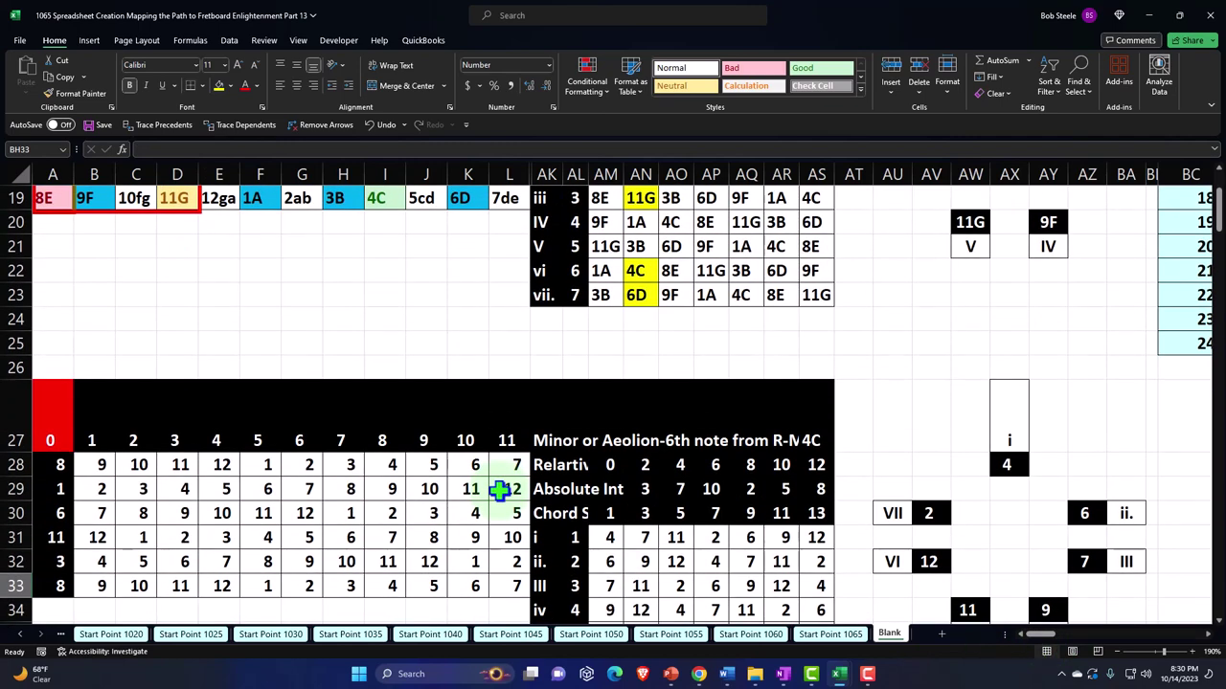
scroll(499, 490, up, 2)
scroll(498, 490, down, 2)
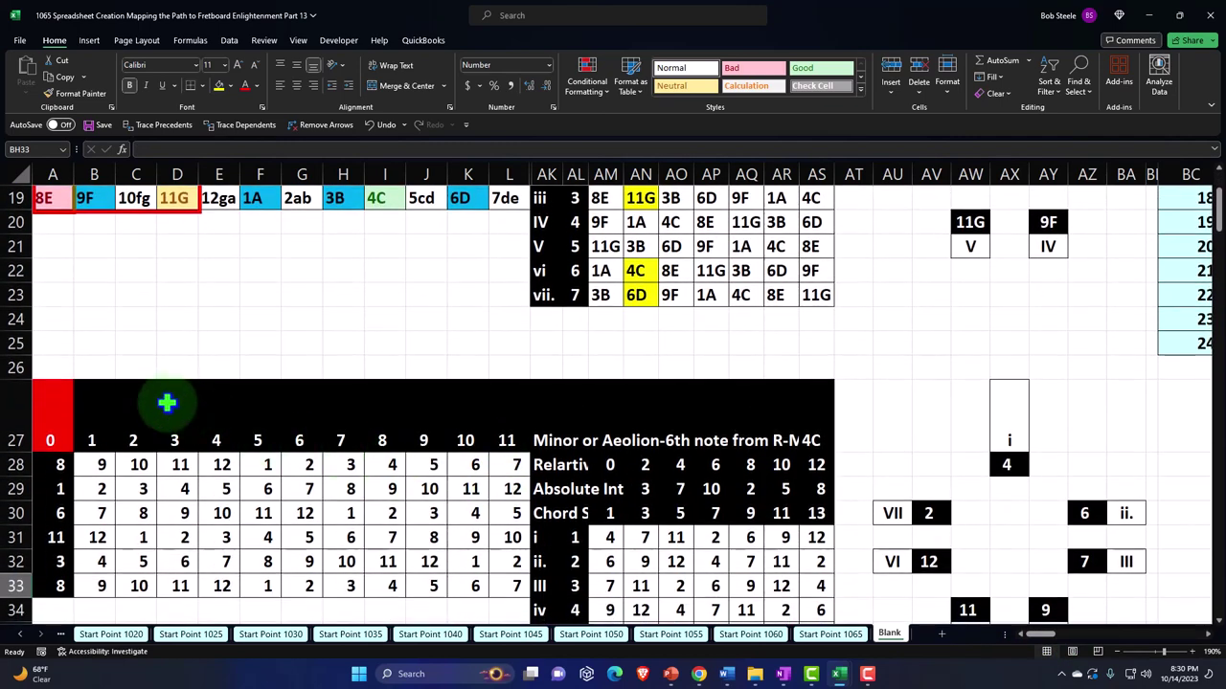
Step: Hide rows 24 through 38, covering the blank rows and the numbered Minor fretboard and block
drag(13, 324, 34, 510)
right_click(200, 473)
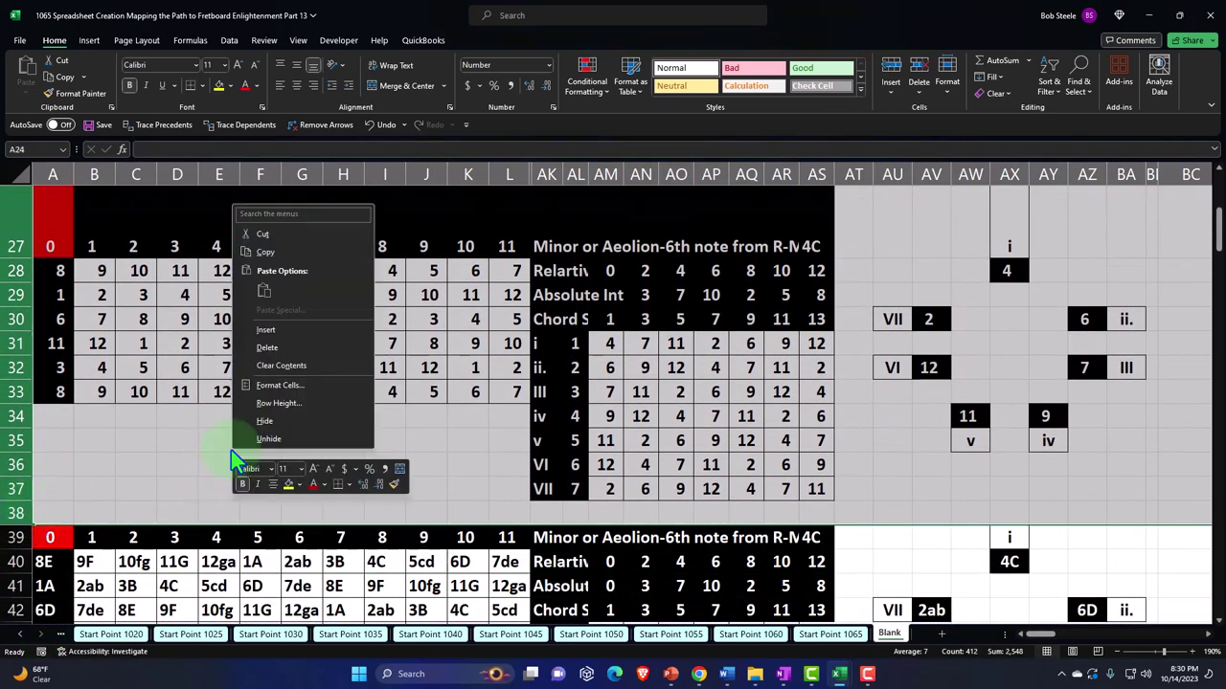
click(257, 424)
Step: Hide rows 49 through 64, covering the blank rows and the numbered Dorian fretboard and block
scroll(273, 426, down, 5)
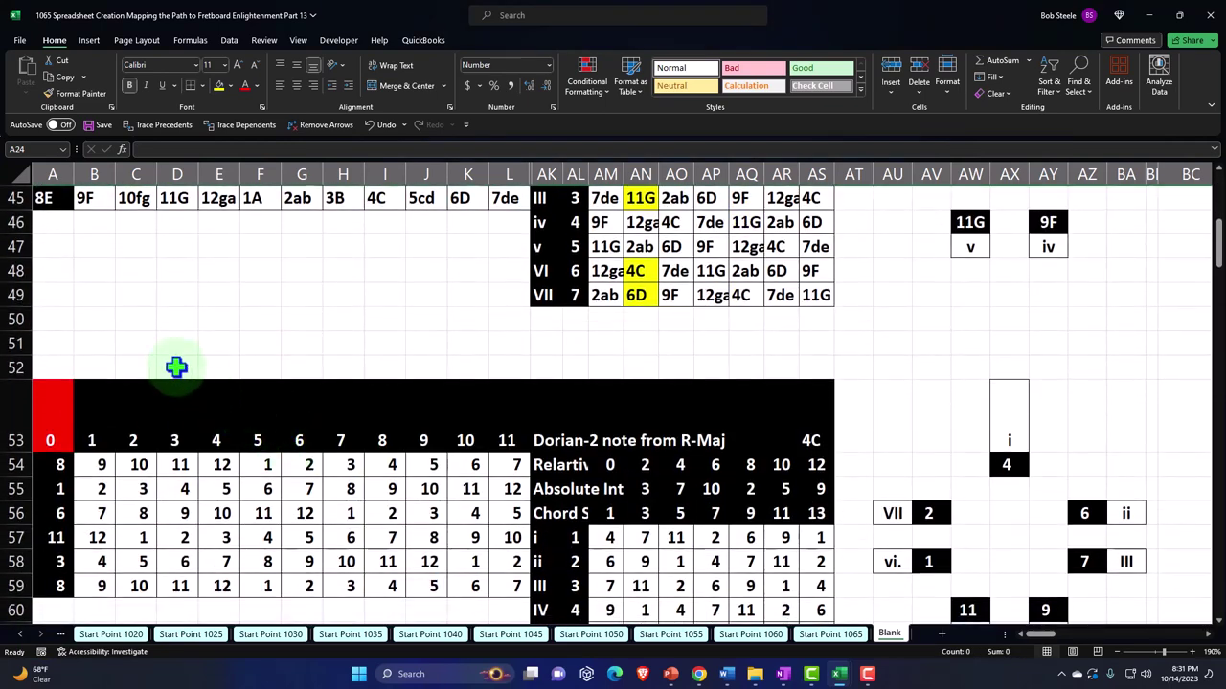
click(16, 319)
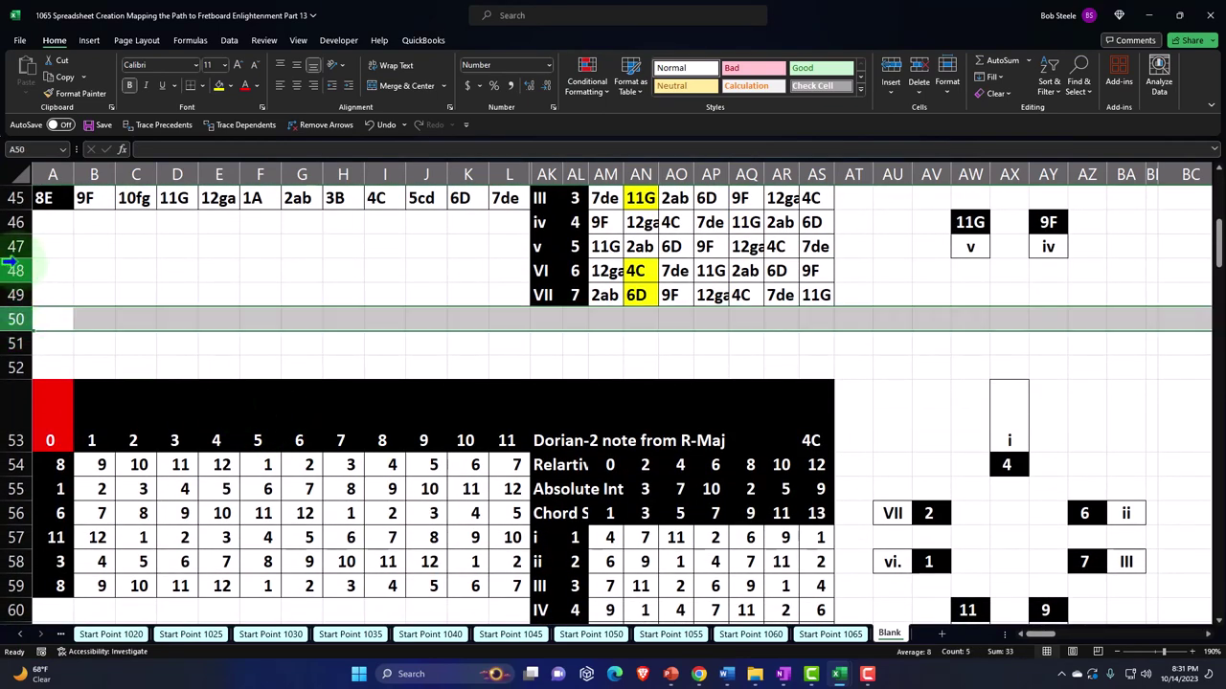
scroll(86, 316, up, 1)
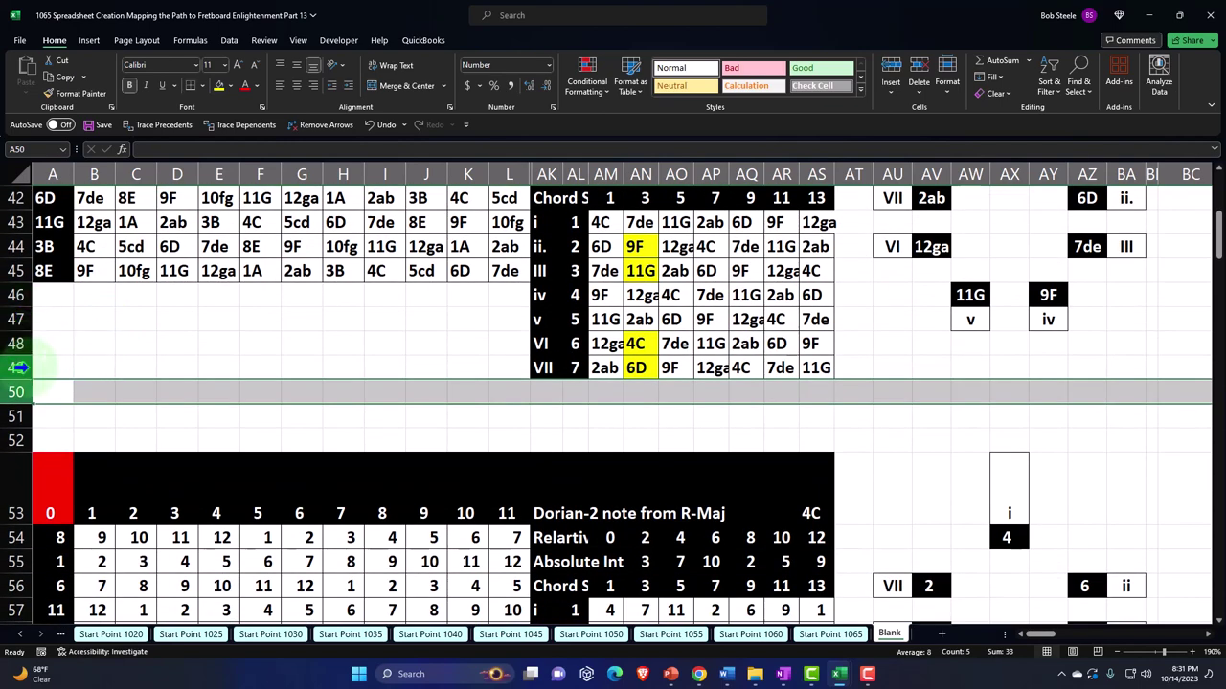
drag(17, 367, 75, 501)
right_click(119, 476)
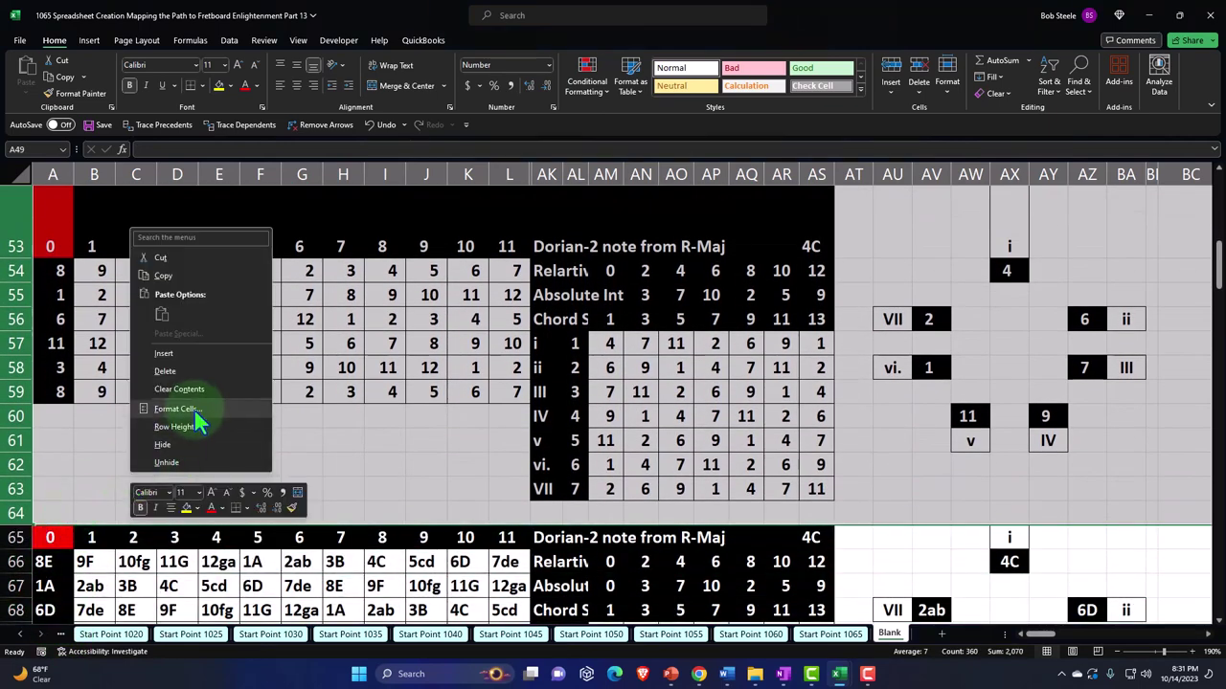
click(167, 447)
Step: Hide rows 74 through 90, which include the numbered Phrygian fretboard and block
scroll(188, 416, down, 5)
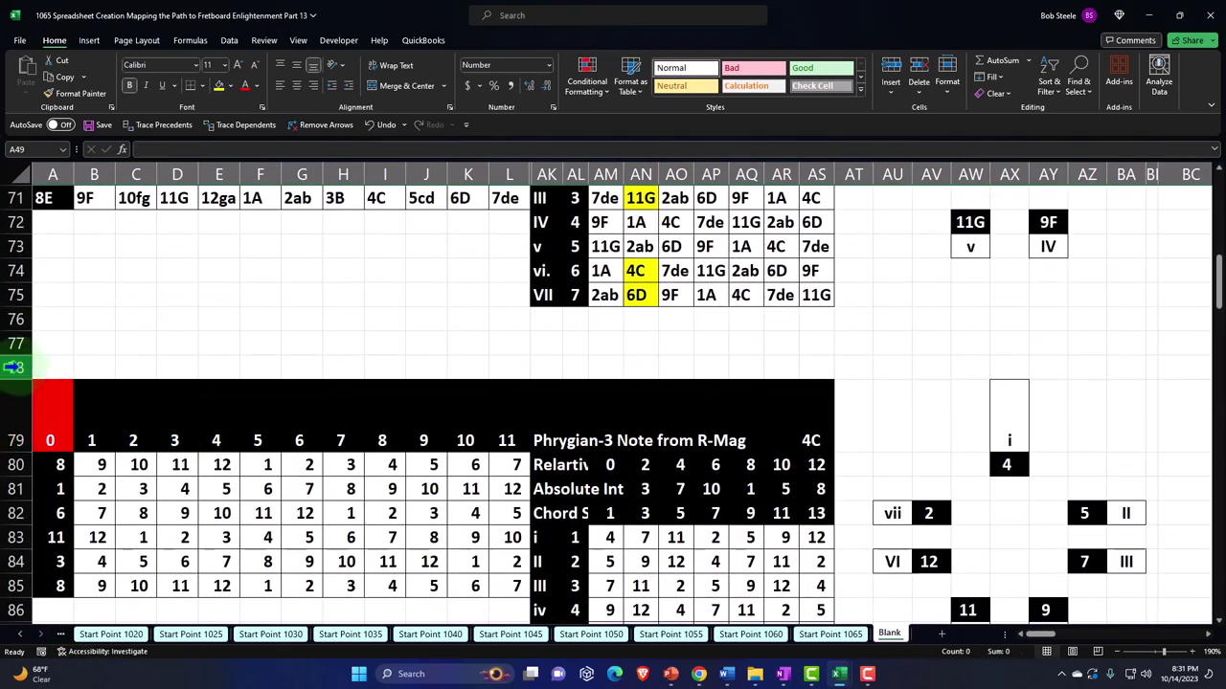
drag(9, 270, 55, 512)
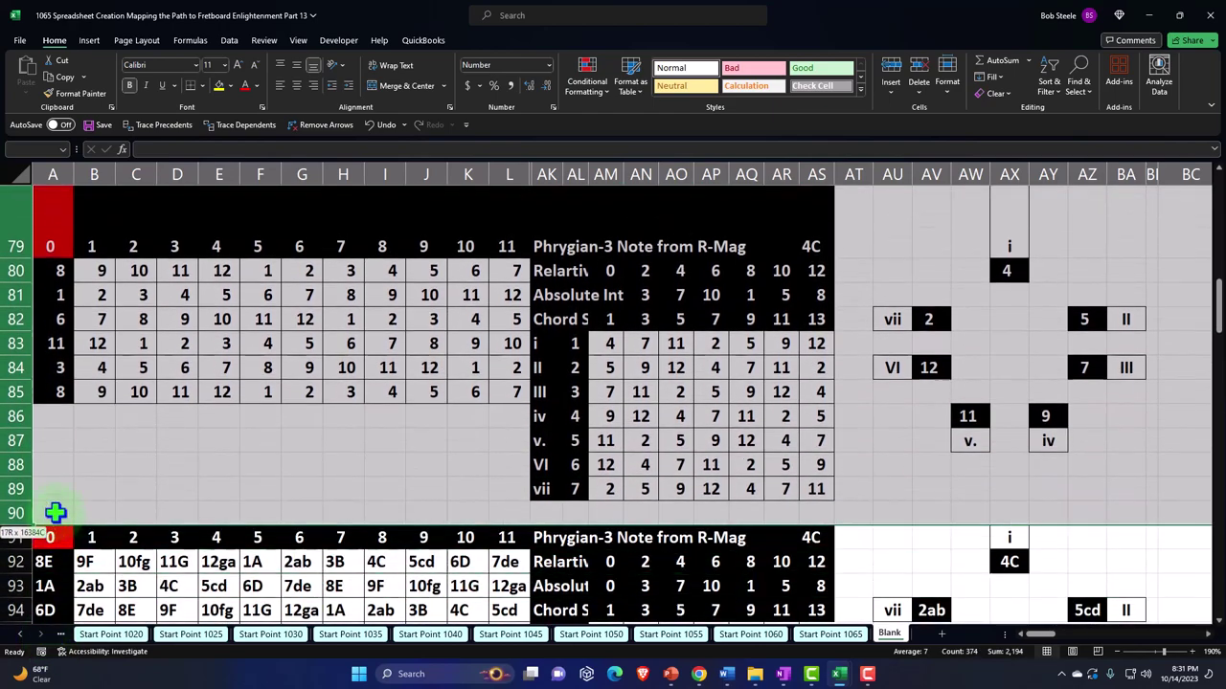
right_click(107, 466)
click(175, 438)
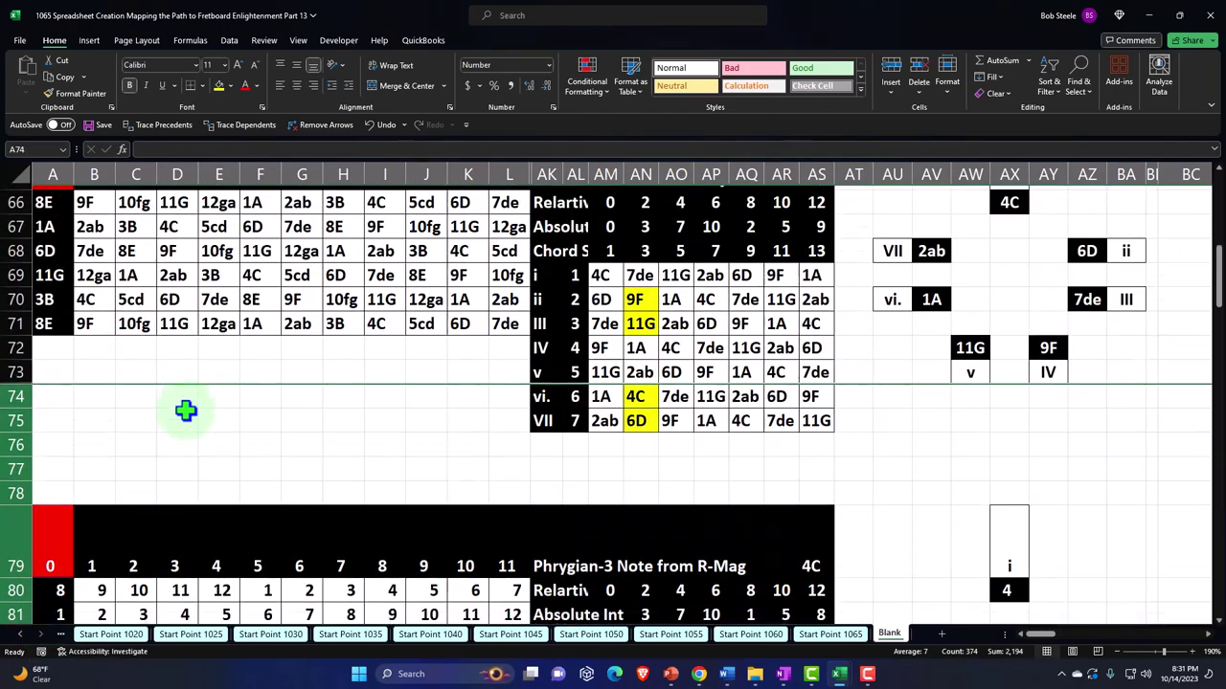
Step: Hide rows 99 through 116, which include the numbered Lydian fretboard and block
scroll(183, 410, down, 4)
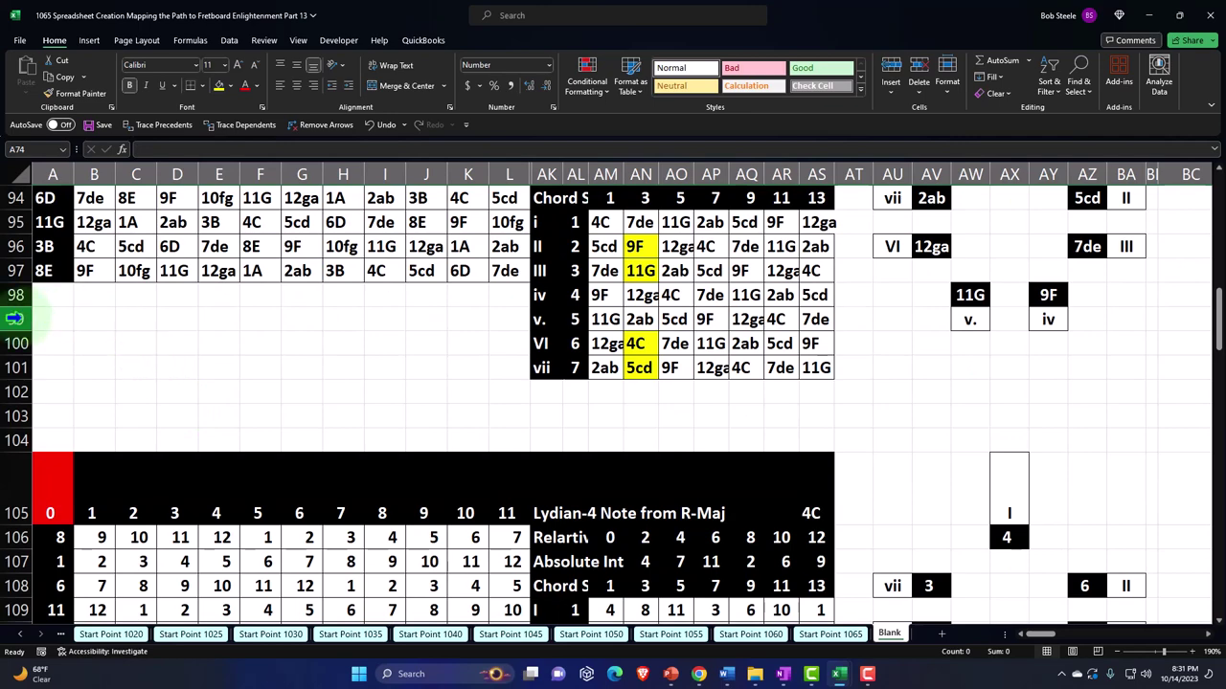
drag(17, 319, 64, 512)
right_click(133, 453)
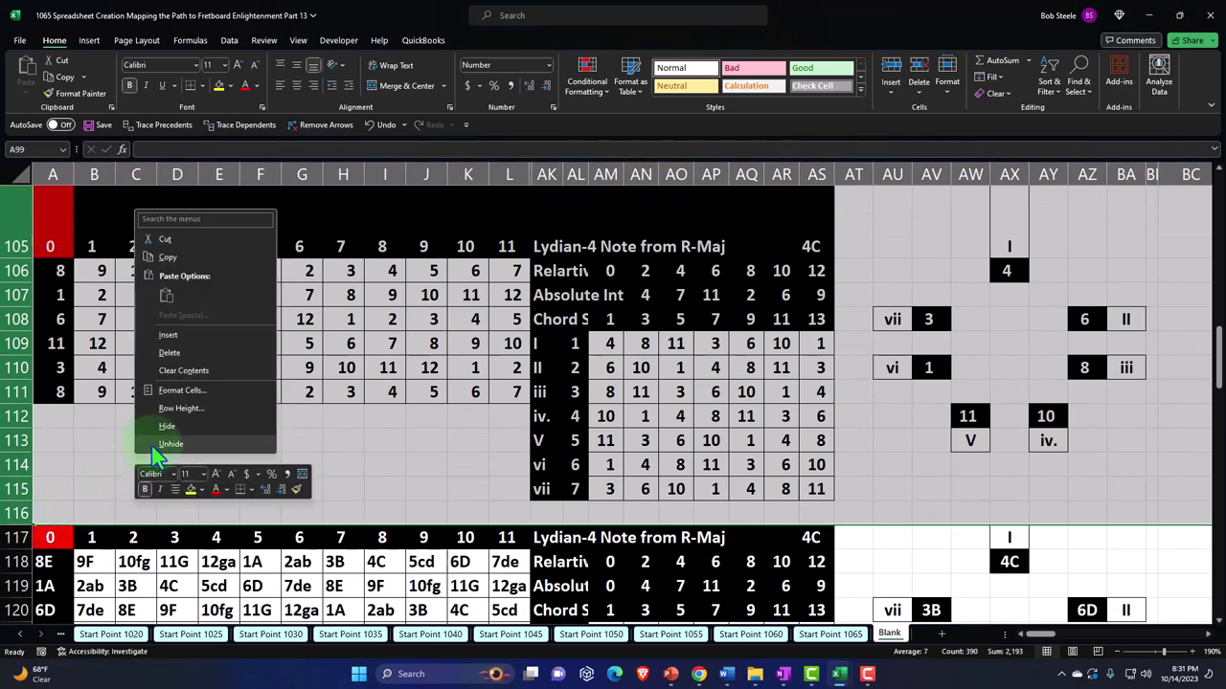
click(158, 421)
Step: Hide rows 128 through 142, covering the blank rows and the numbered Mixolydian fretboard and block
scroll(160, 423, down, 2)
scroll(160, 423, down, 2)
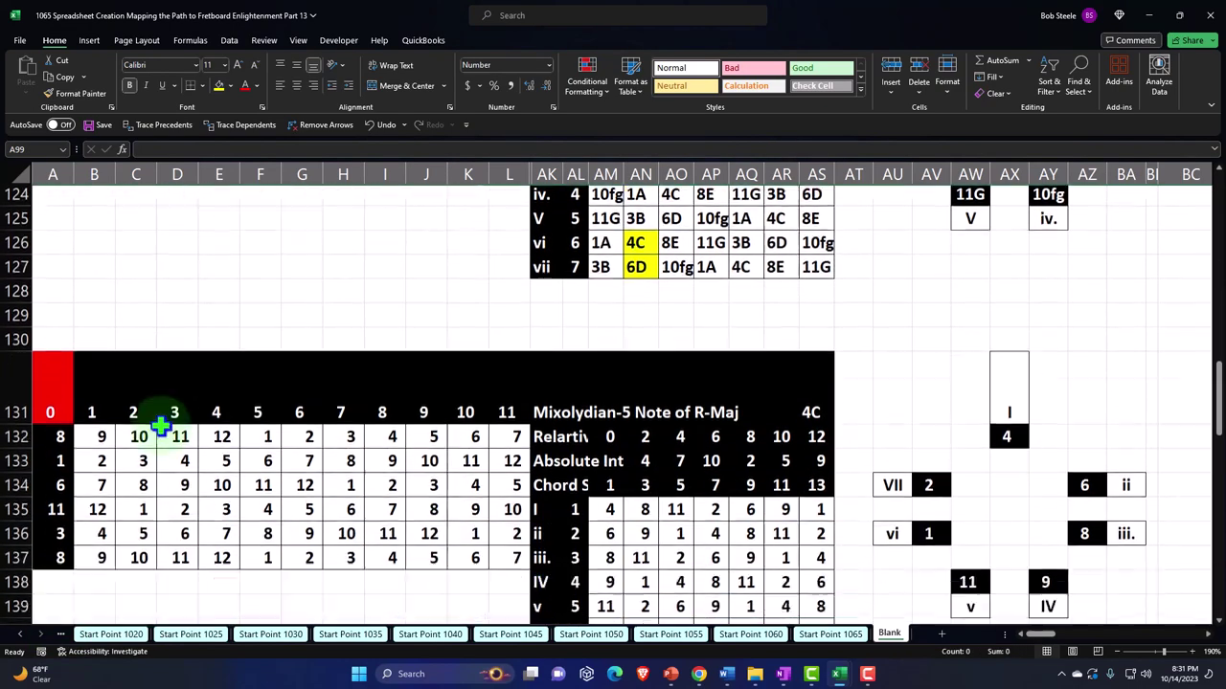
drag(14, 246, 93, 291)
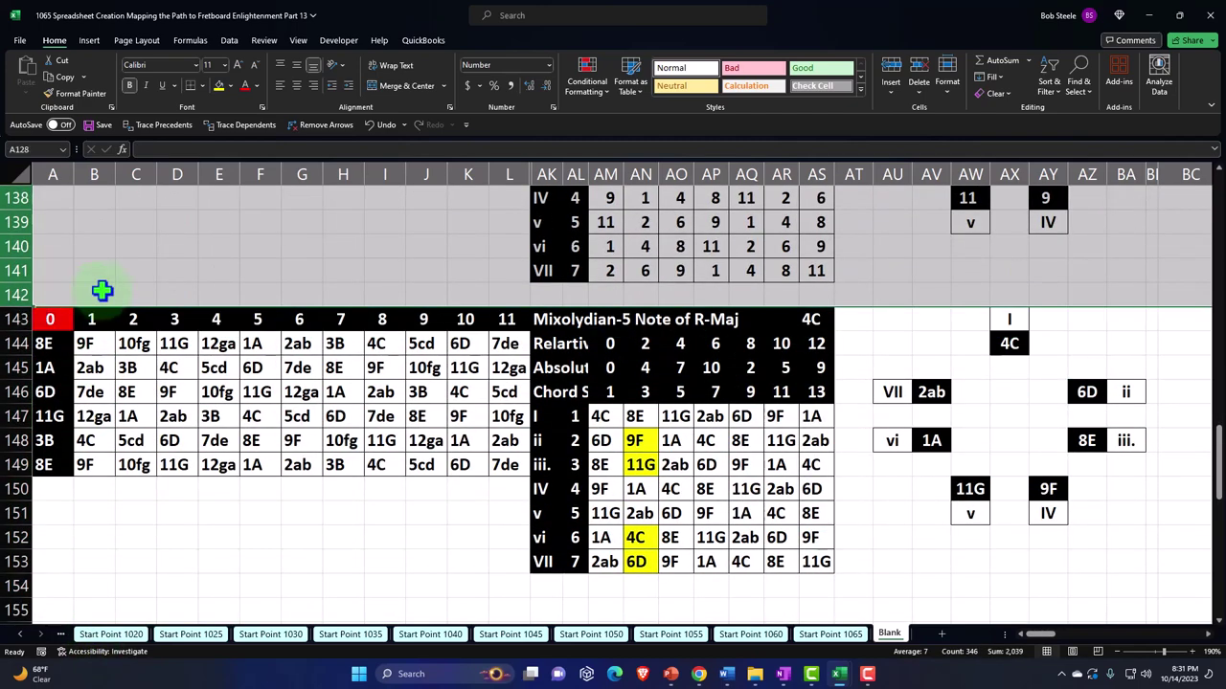
right_click(400, 222)
key(Escape)
right_click(415, 229)
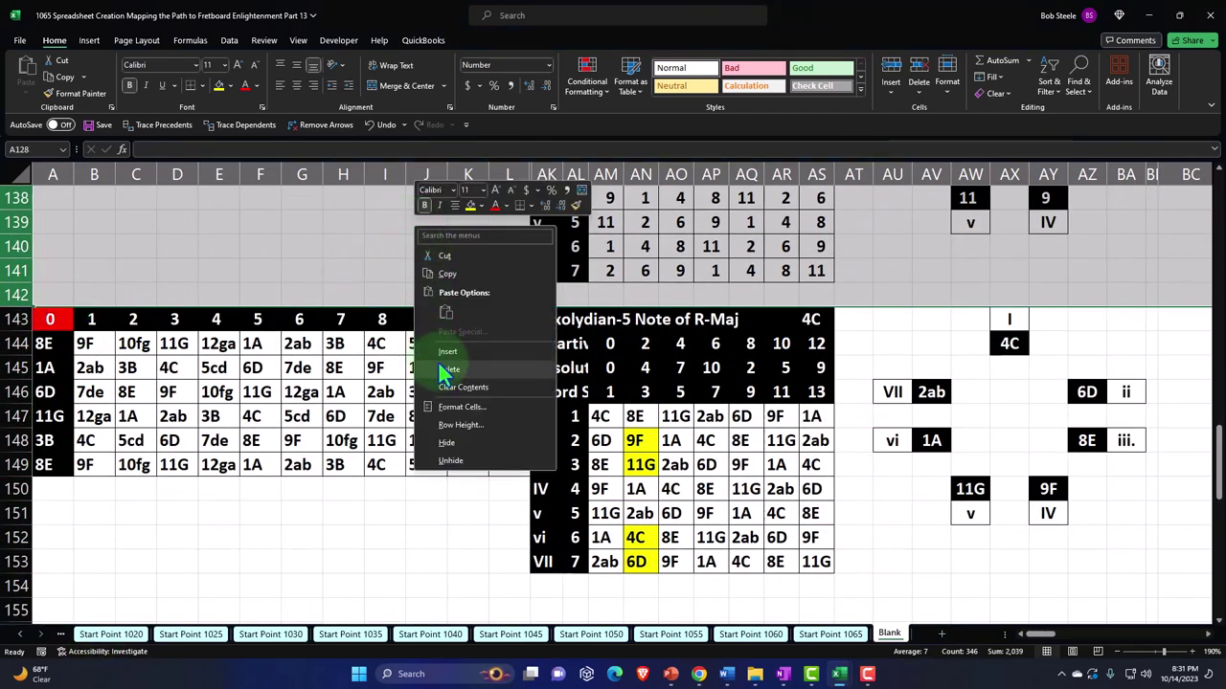
click(452, 443)
scroll(320, 405, up, 2)
scroll(96, 321, down, 2)
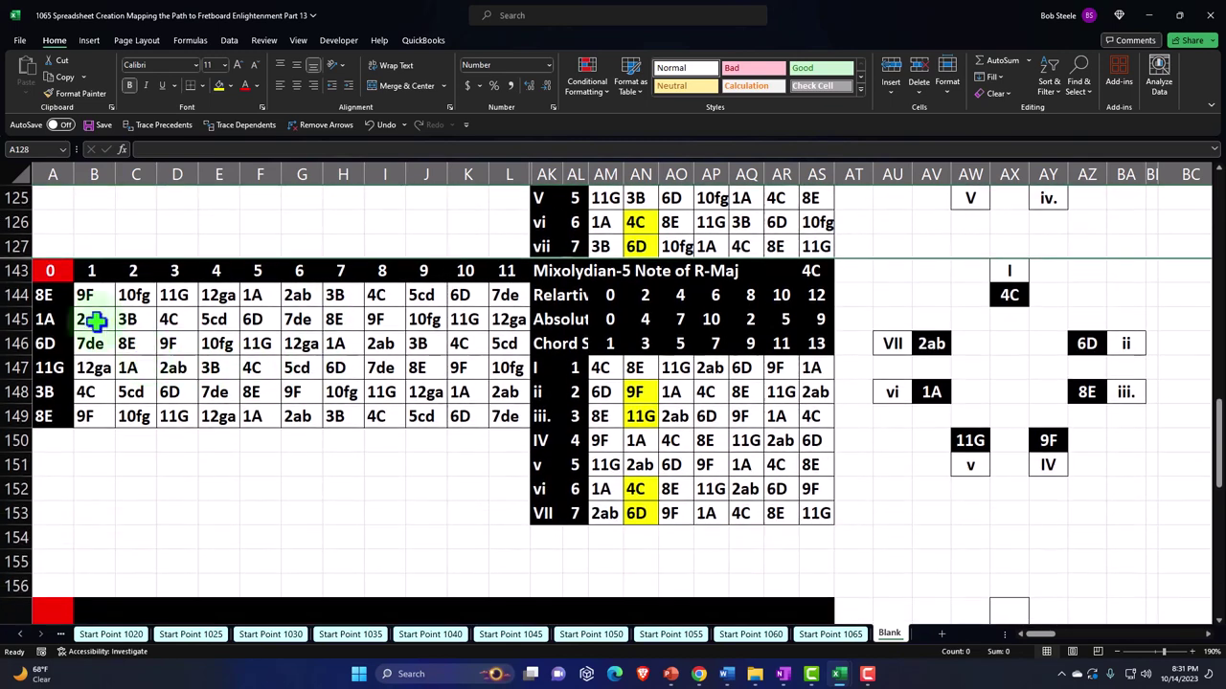
drag(14, 271, 309, 445)
scroll(372, 343, down, 1)
scroll(362, 379, up, 3)
click(343, 390)
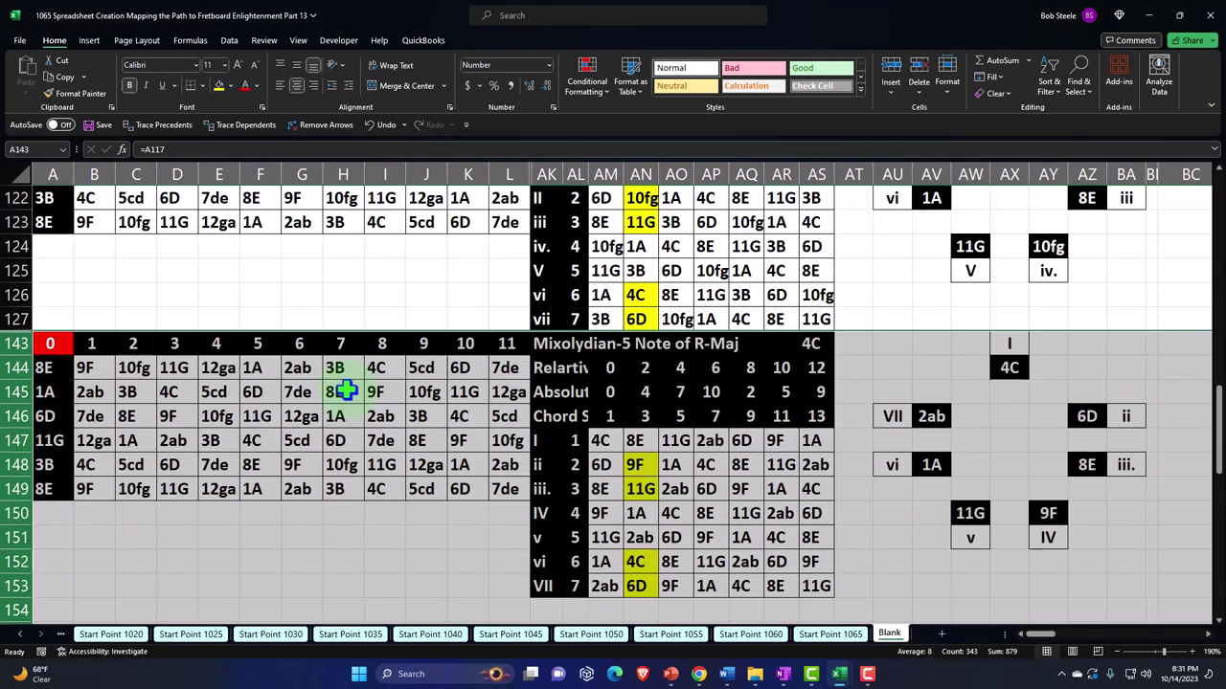
scroll(341, 390, down, 4)
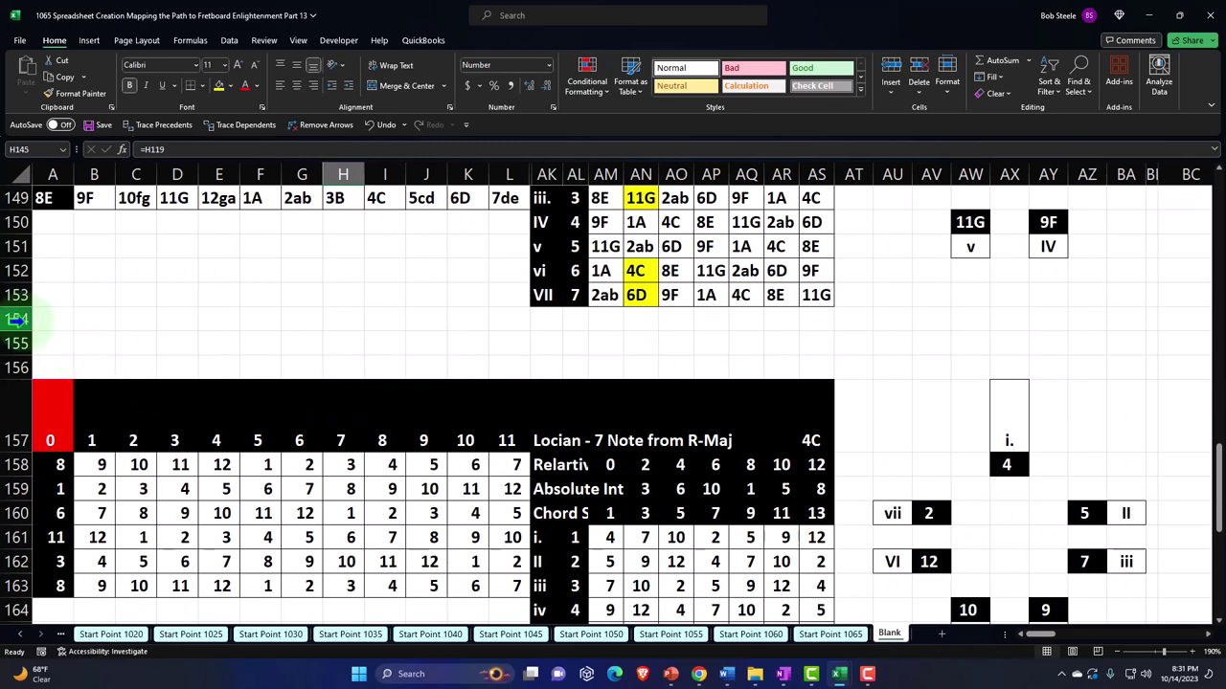
drag(17, 319, 82, 446)
right_click(158, 388)
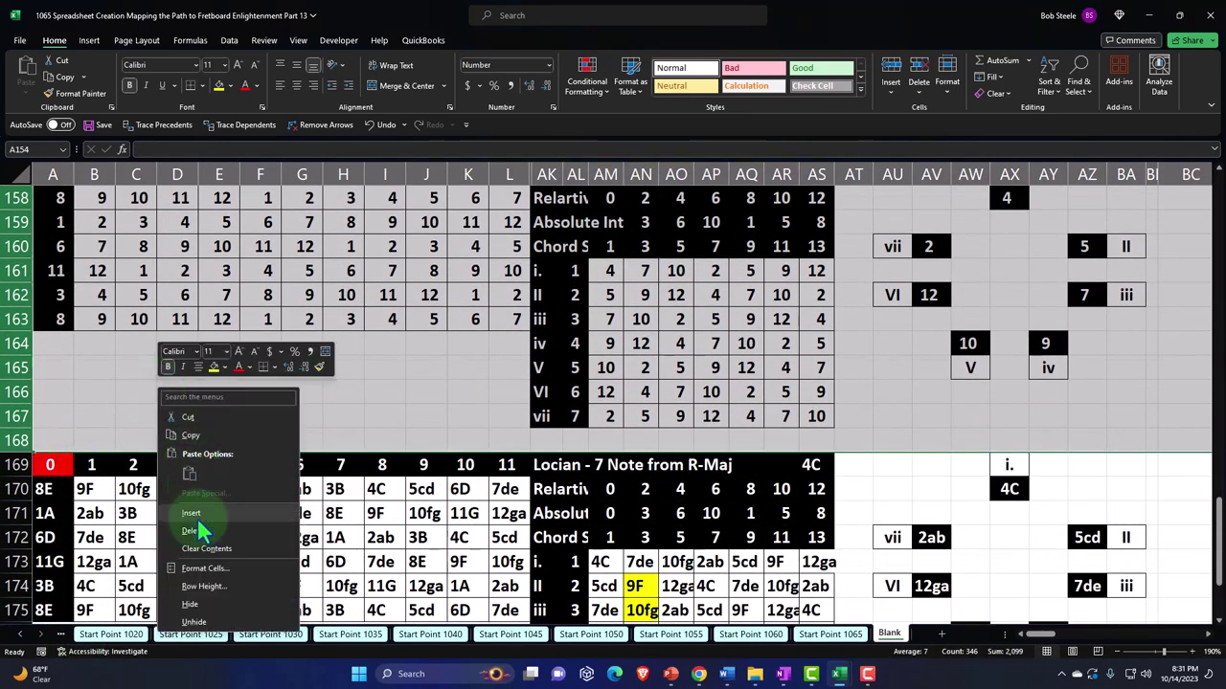
click(203, 586)
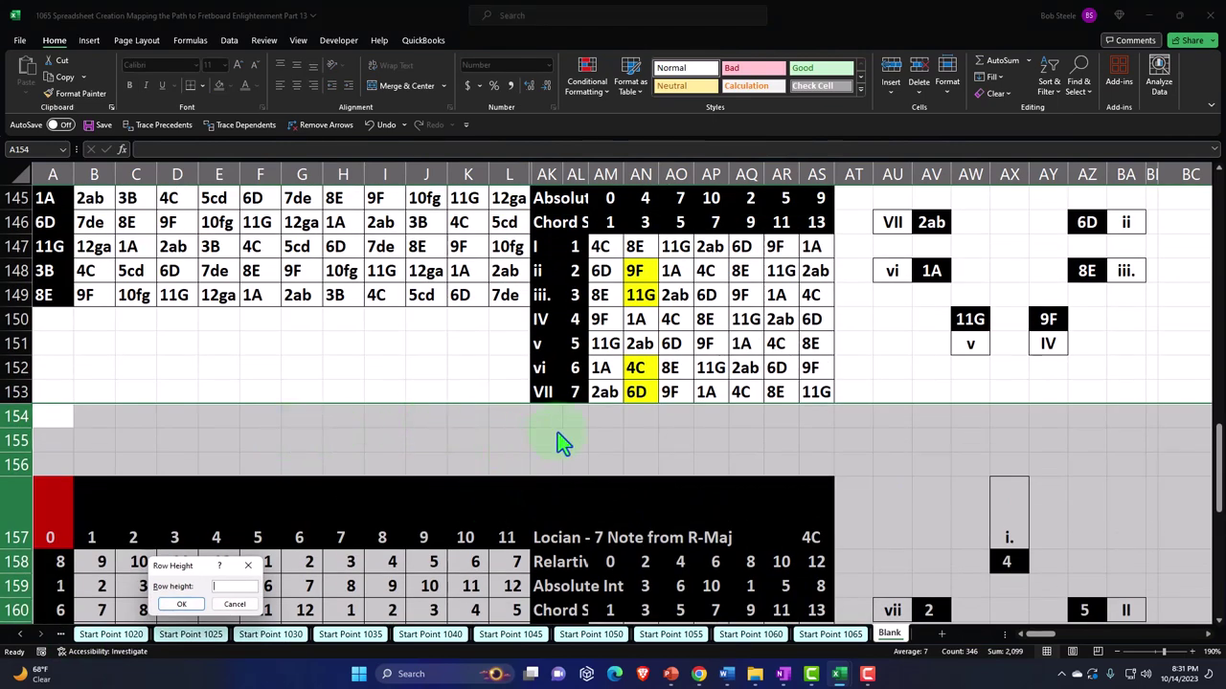
click(249, 565)
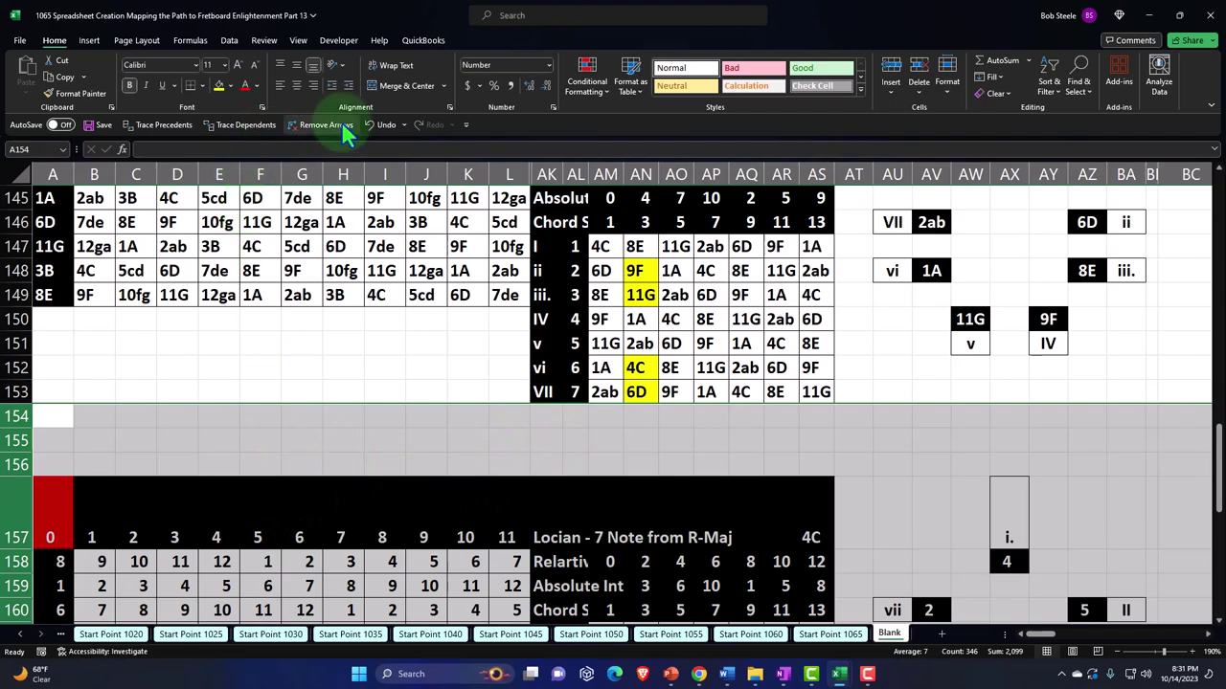
Step: Undo the hiding of rows 128 through 142
click(372, 125)
scroll(438, 354, down, 3)
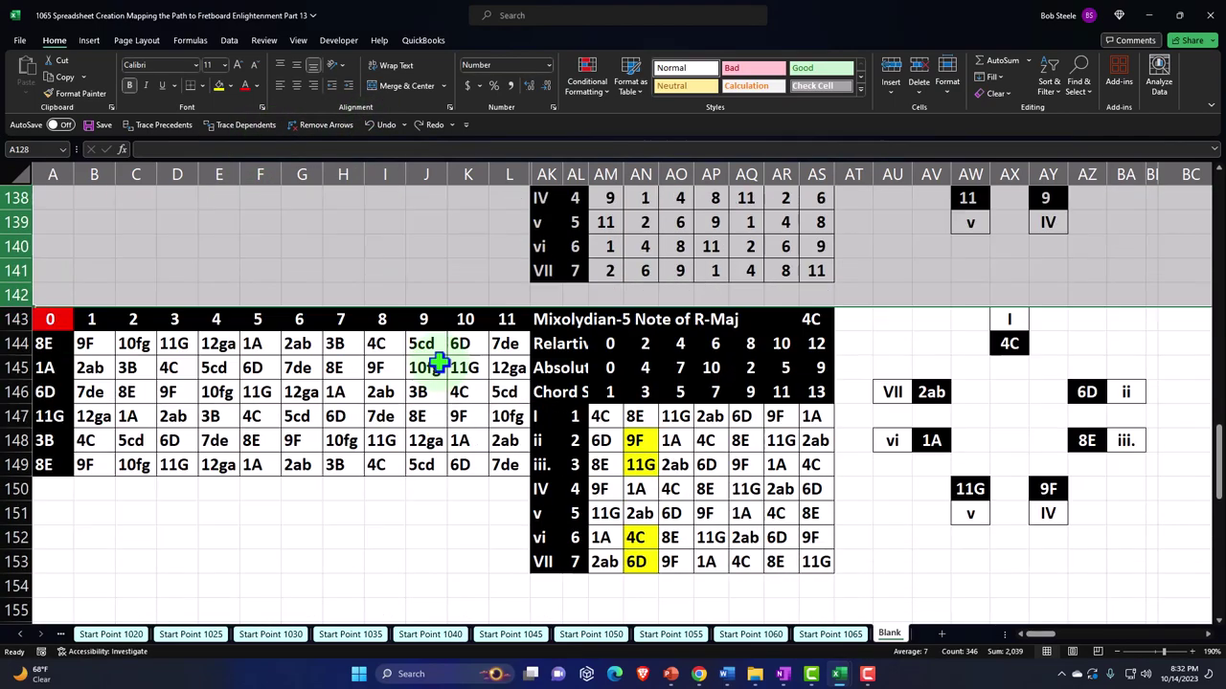
Step: Examine the lettered Major block from cell AM14 across to the Minor and Dorian blocks further along the sheet, and return to column A
scroll(438, 361, up, 15)
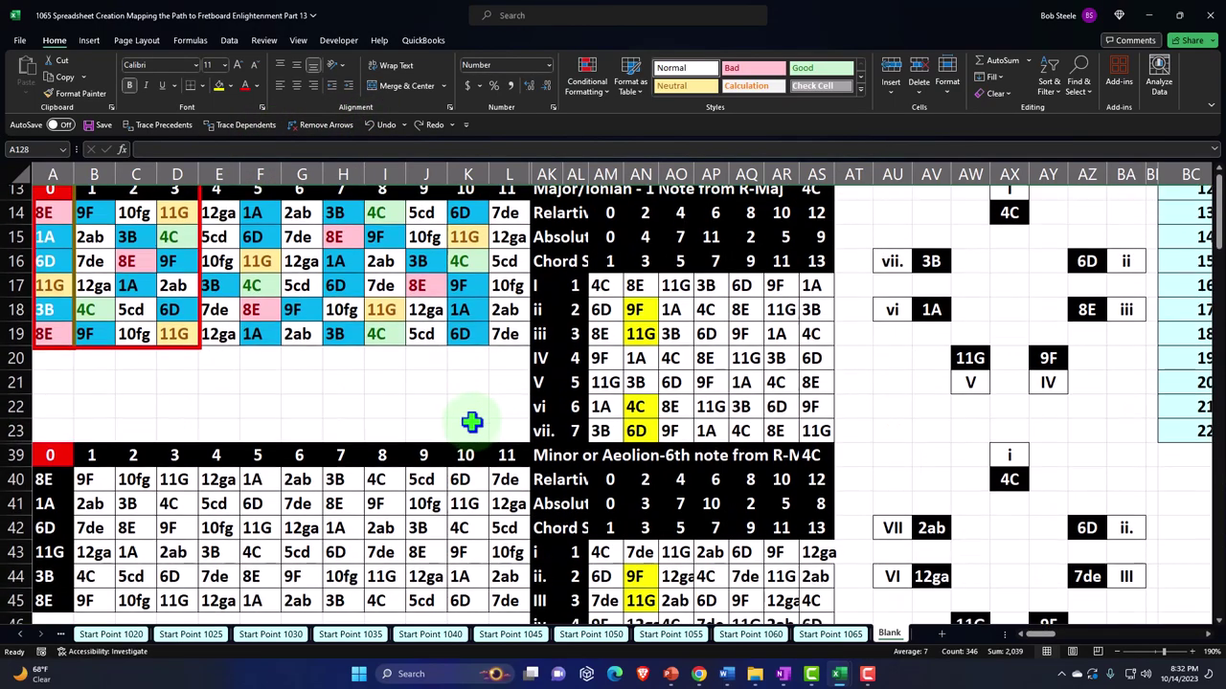
click(610, 222)
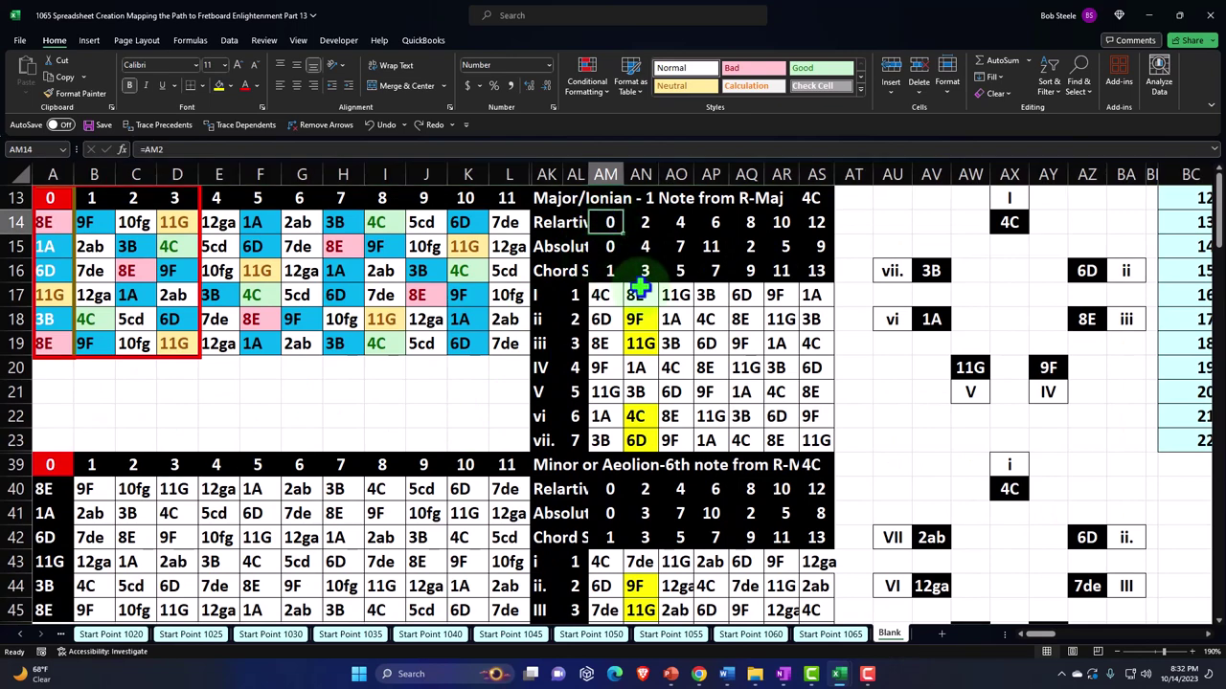
key(Right)
key(Right)
key(Right)
key(Right)
key(Right)
key(Right)
key(Right)
key(Right)
key(Right)
key(Right)
key(Right)
key(Right)
key(Right)
key(Right)
key(Right)
key(Right)
key(Right)
key(Right)
key(Right)
key(Right)
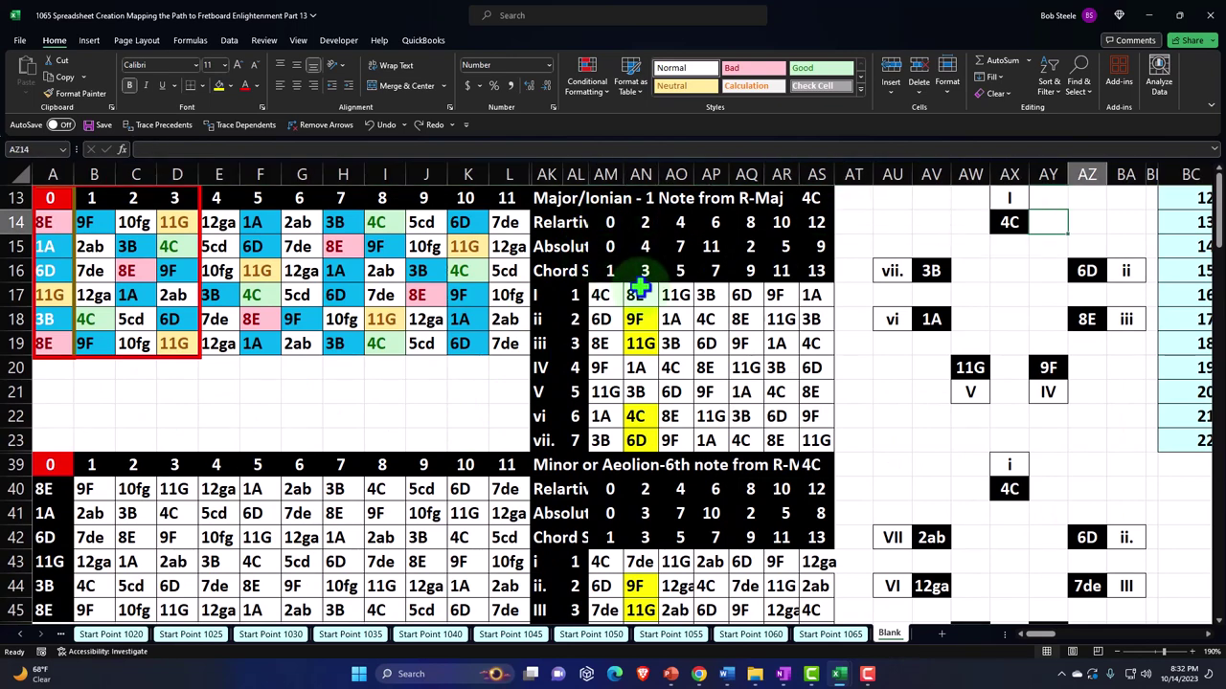
key(Right)
key(Right)
key(Right)
key(Right)
key(Right)
key(Right)
key(Right)
key(Right)
key(Right)
key(Right)
key(Right)
key(Right)
key(Right)
key(Right)
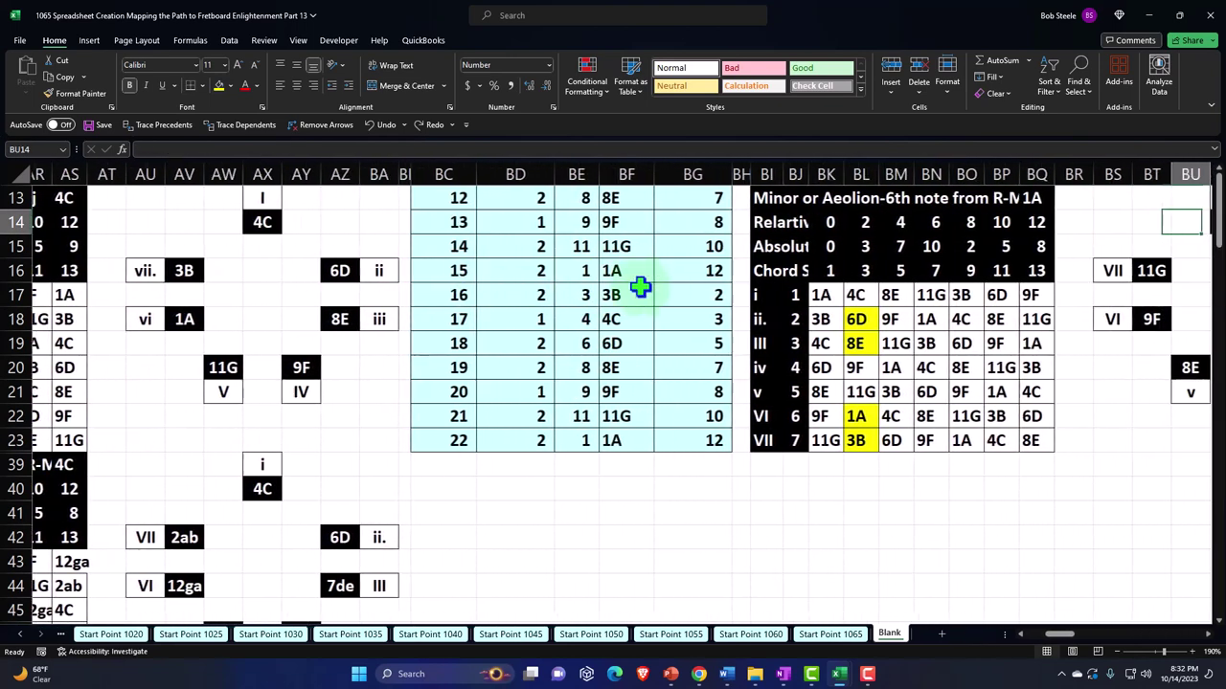
key(Right)
key(Right)
key(Right)
key(Right)
key(Right)
key(Right)
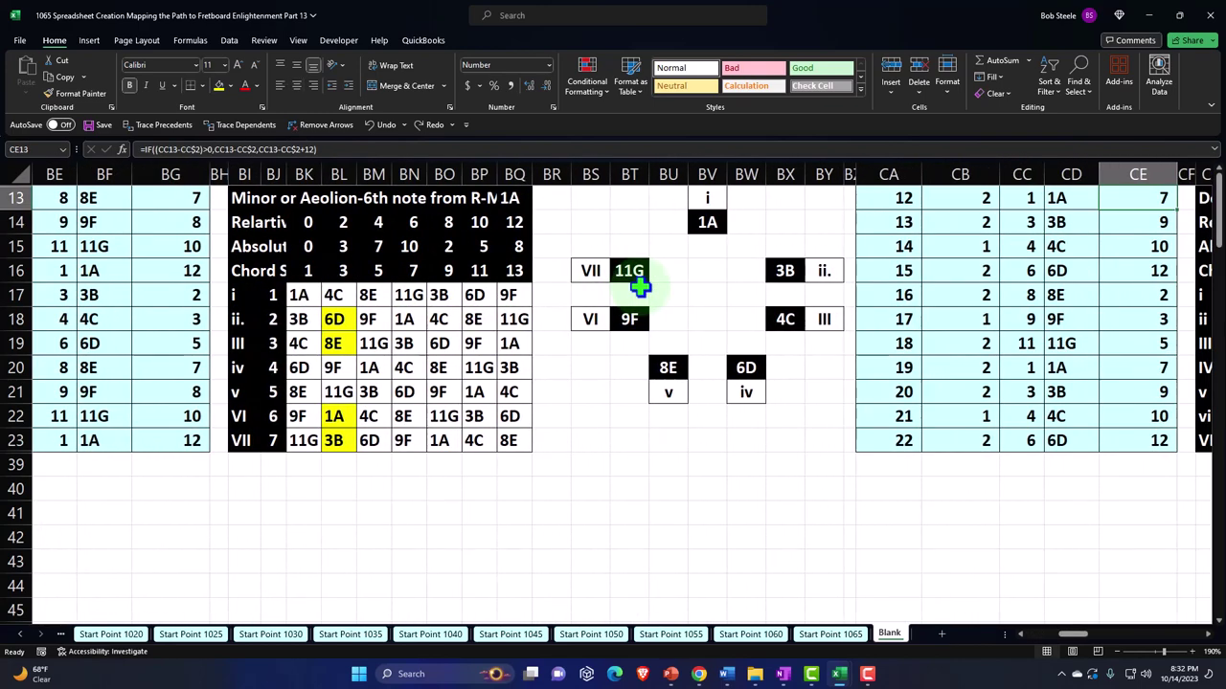
key(Up)
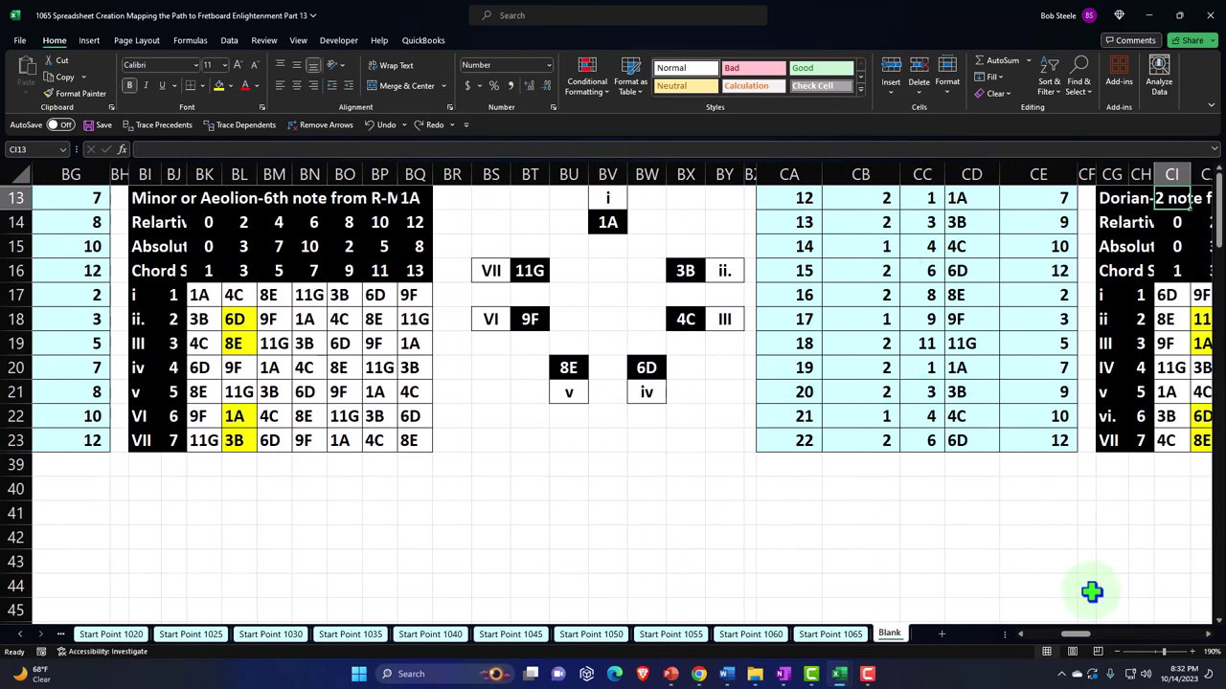
drag(1074, 634, 1036, 634)
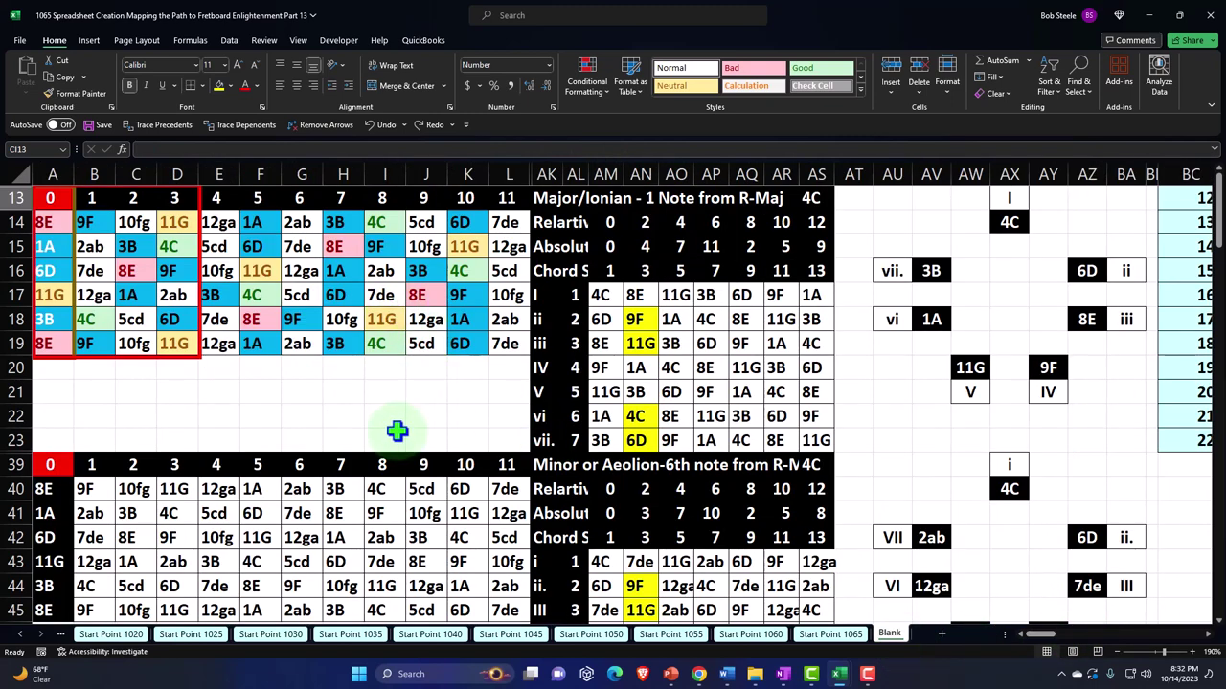
Step: Compare the lettered mode blocks sharing root 4C with their fretboards, from Major/Ionian down to Lydian, checking the root cells AM17, AM43 and AM69
click(600, 294)
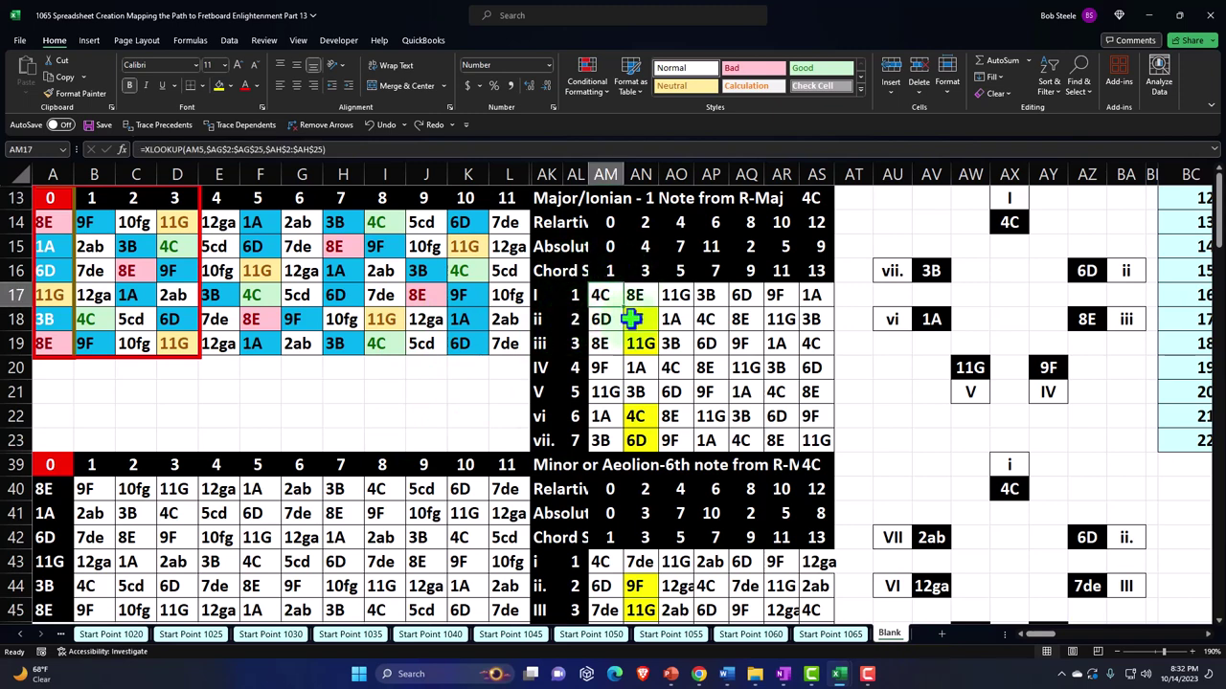
scroll(632, 319, down, 1)
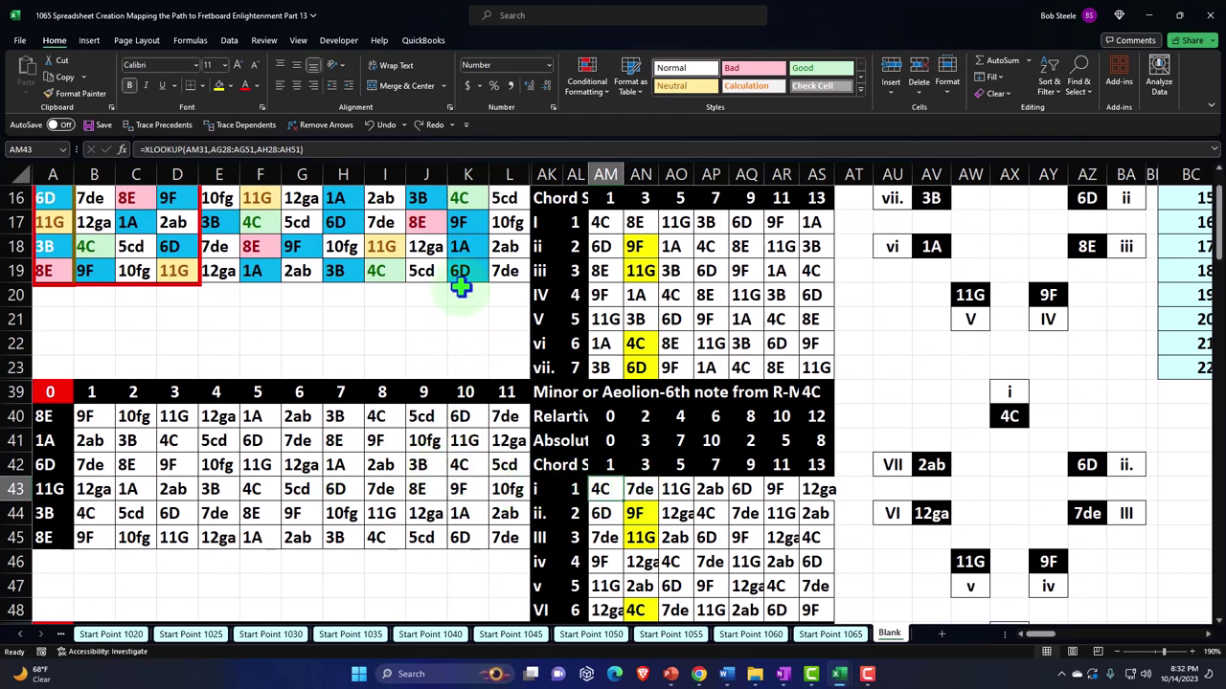
scroll(460, 287, down, 3)
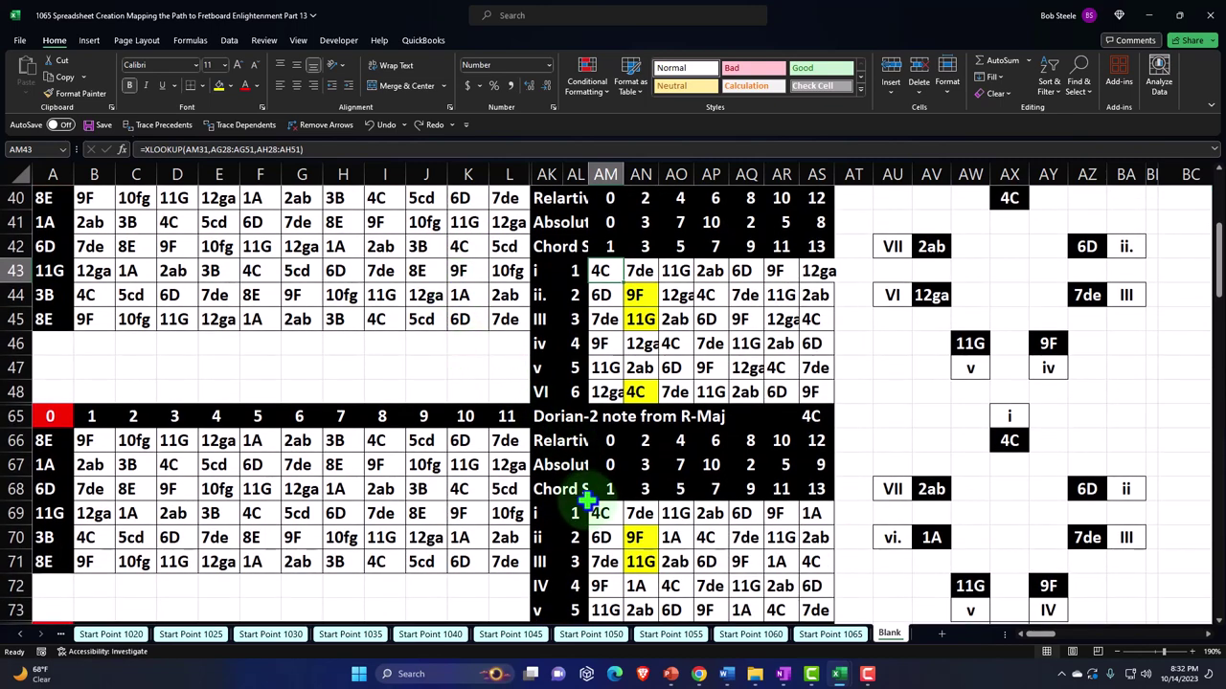
click(604, 515)
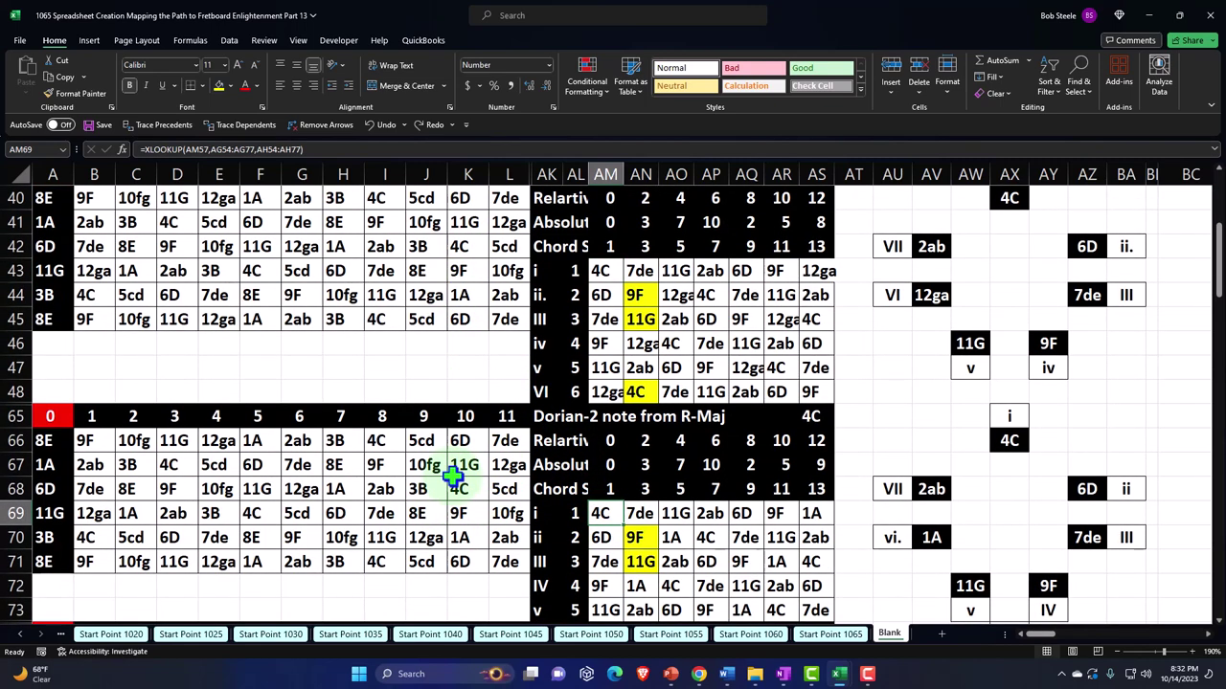
scroll(452, 477, up, 3)
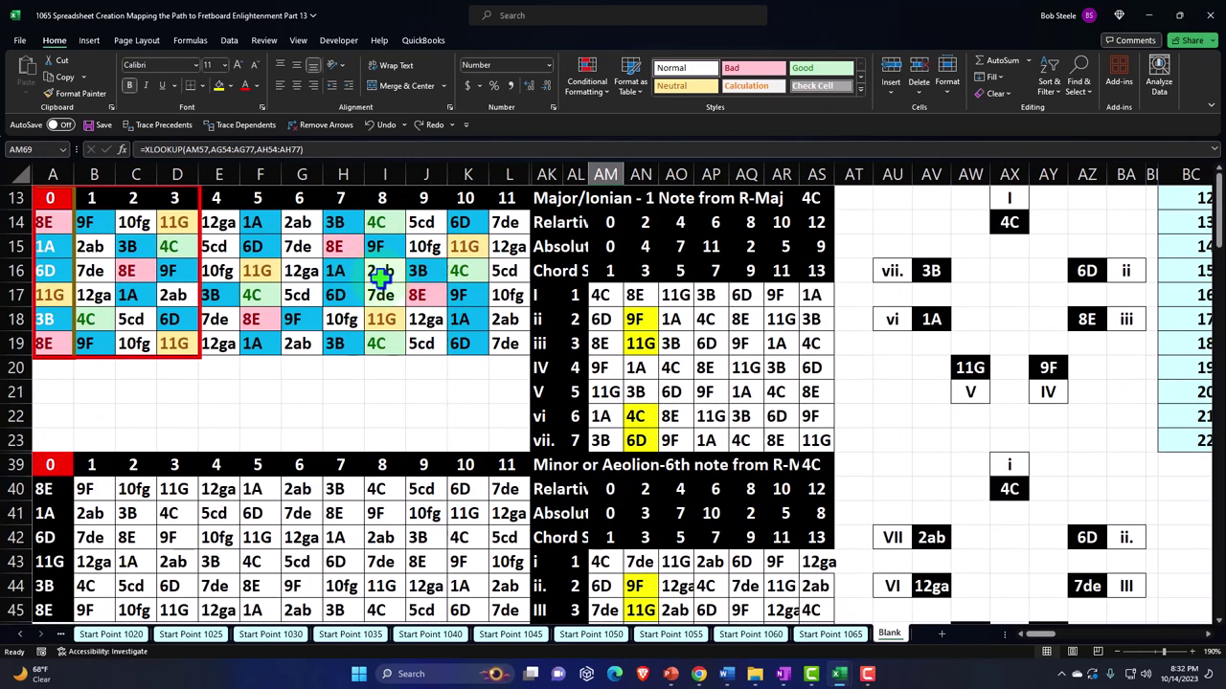
scroll(380, 274, down, 4)
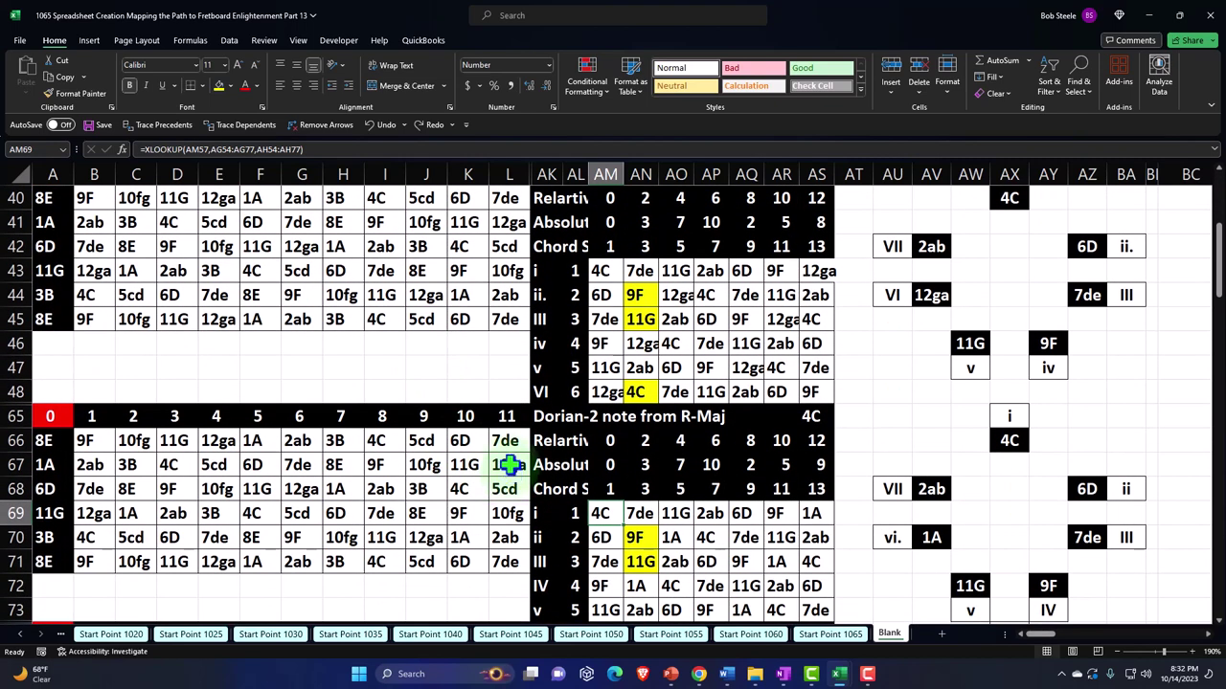
scroll(430, 467, down, 4)
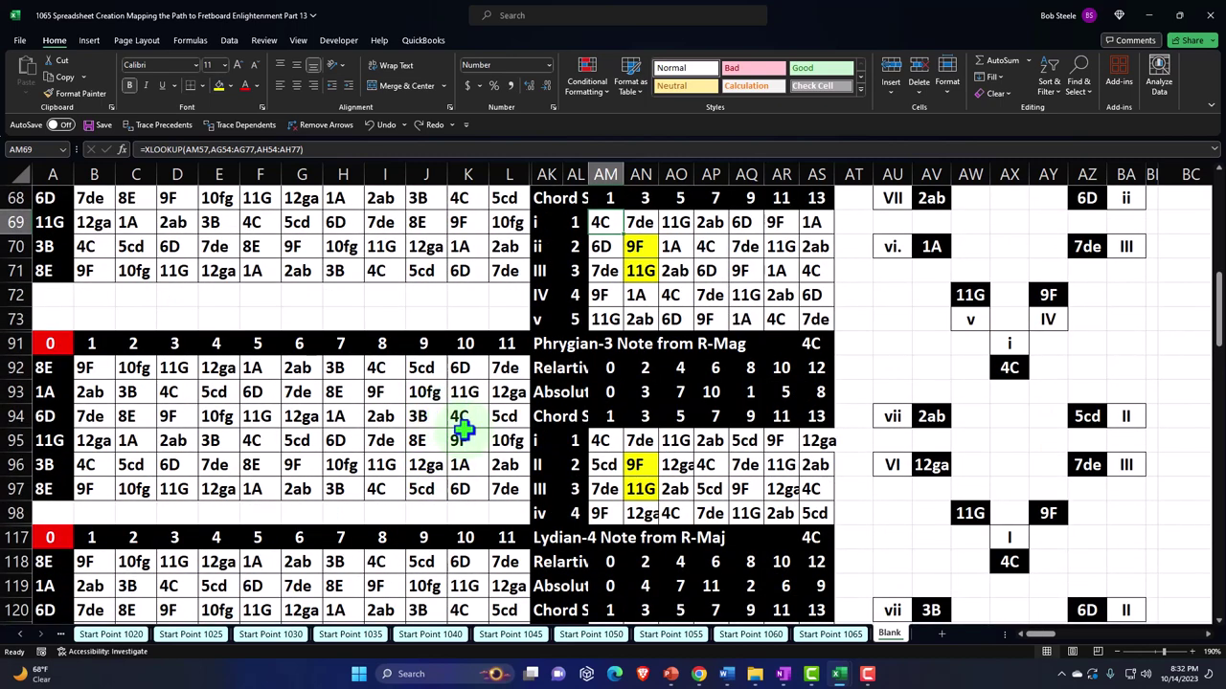
scroll(459, 431, down, 2)
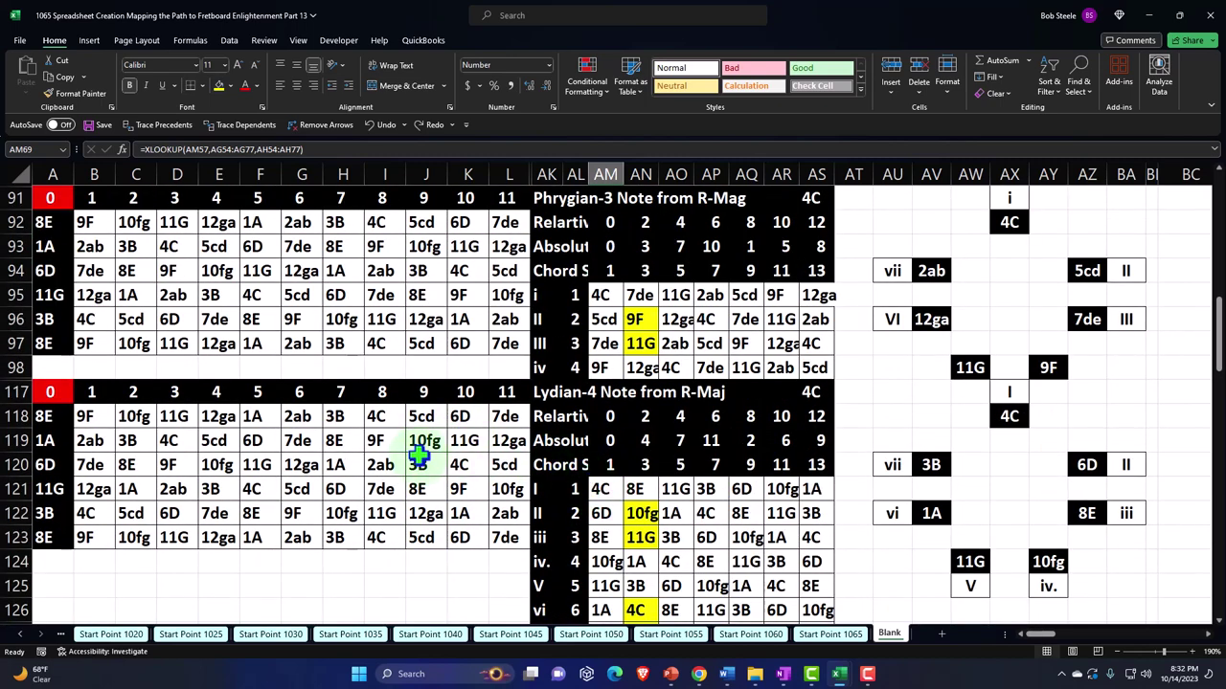
scroll(419, 457, down, 1)
scroll(419, 458, down, 3)
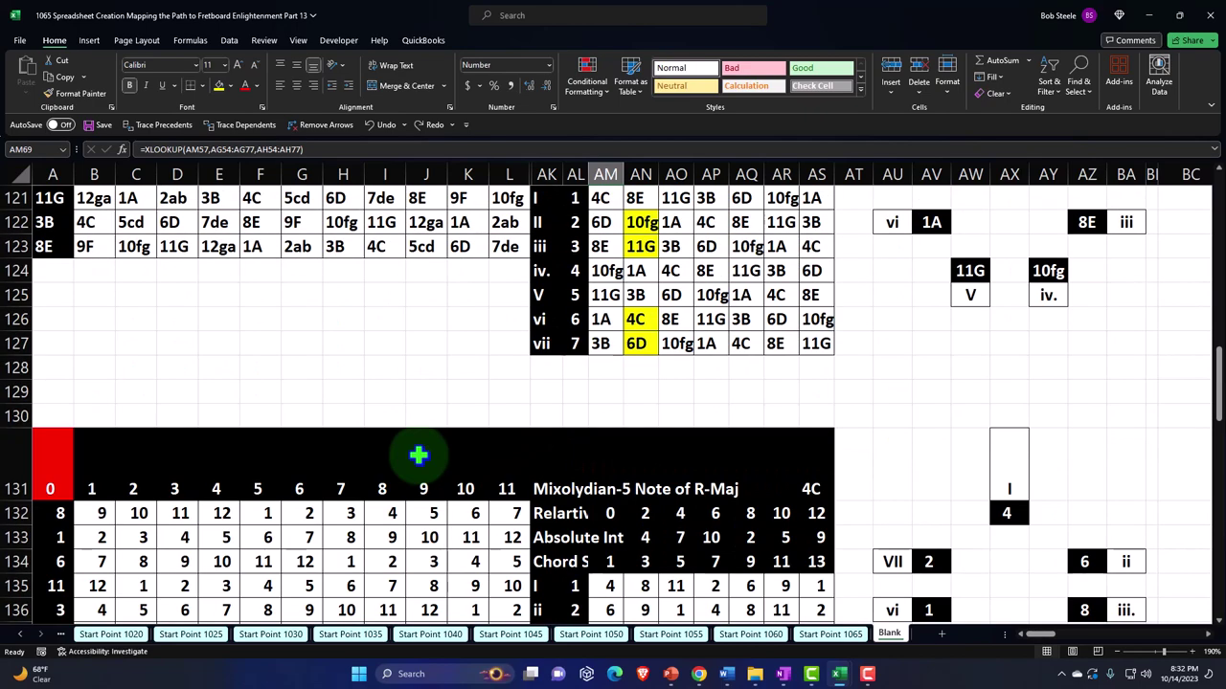
Step: Compare the lettered Mixolydian and Locrian blocks sharing root 4C with the lettered fretboards beside them
scroll(419, 455, down, 4)
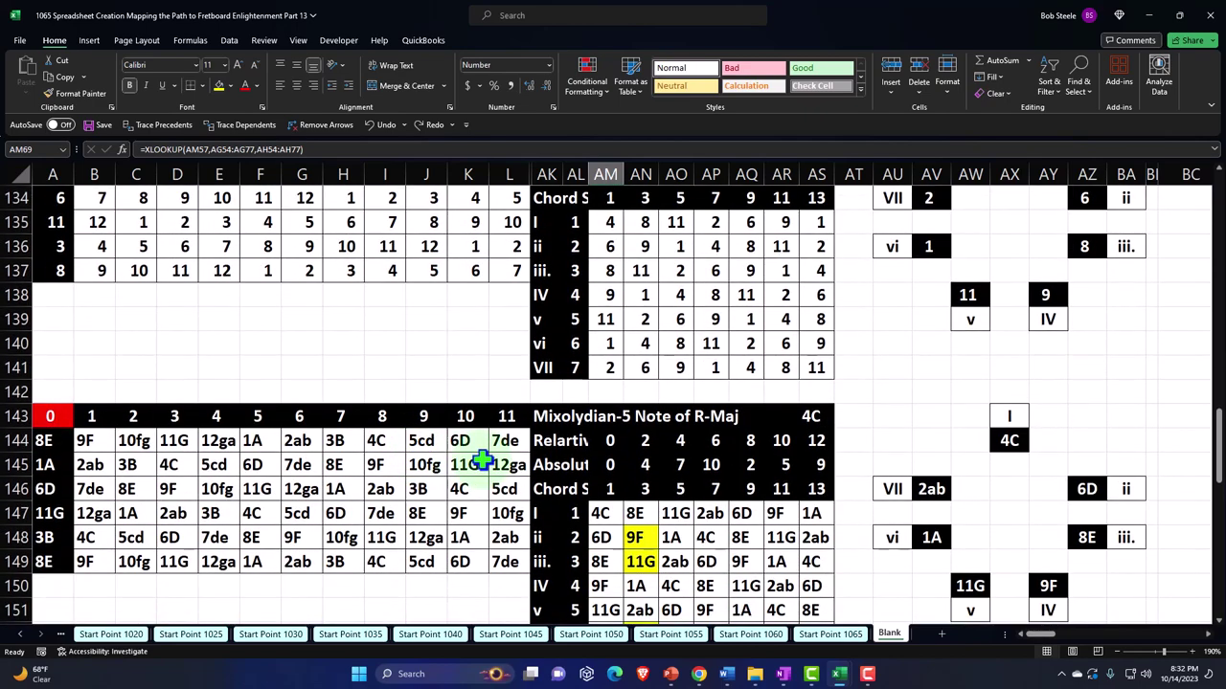
scroll(482, 459, down, 3)
scroll(482, 460, down, 5)
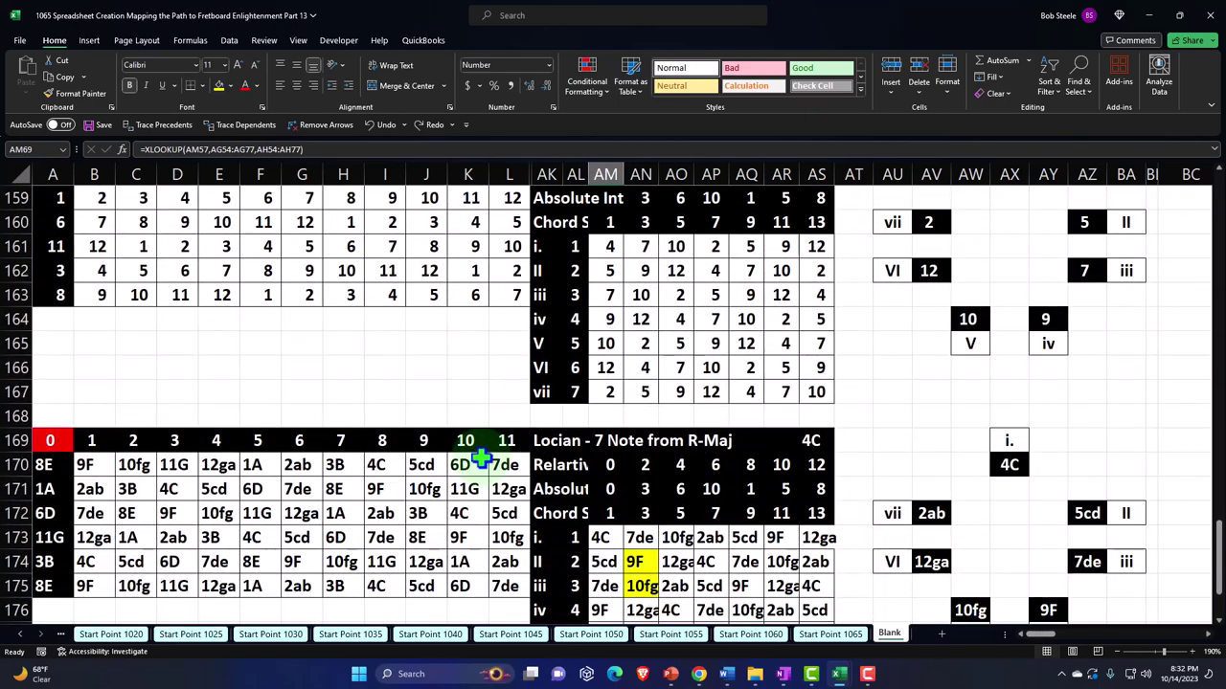
Step: Unhide all hidden rows across the whole sheet, bringing back the numbered fretboards and blocks
scroll(481, 459, up, 20)
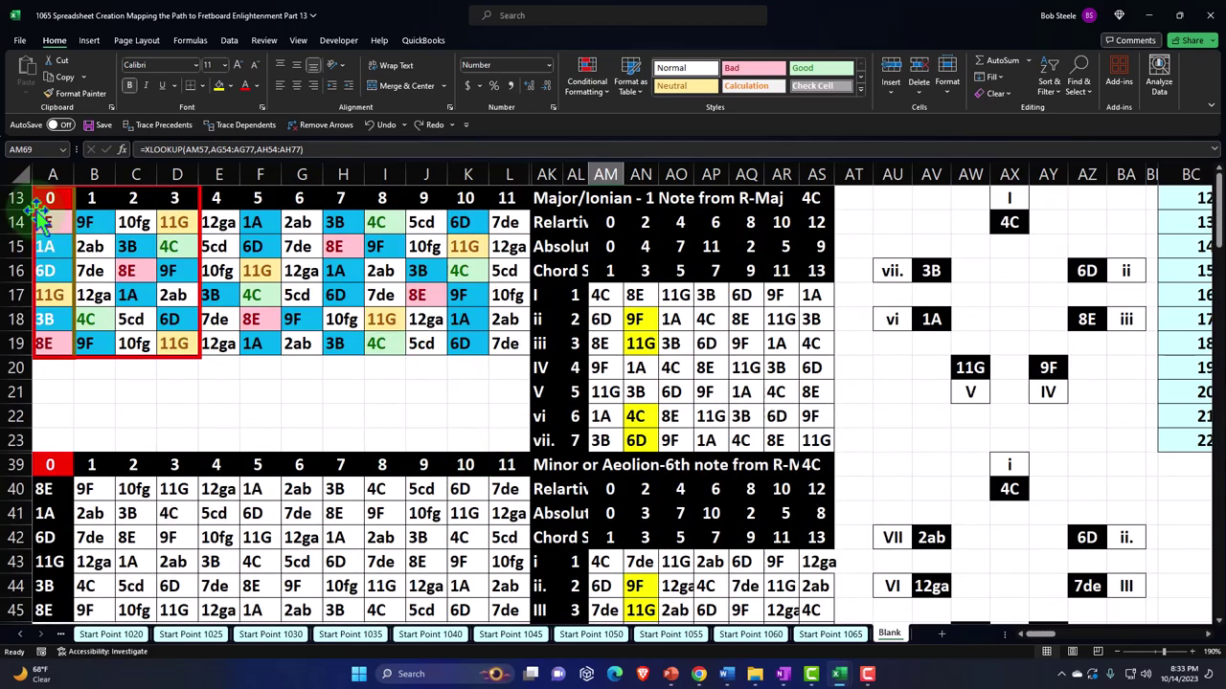
click(17, 178)
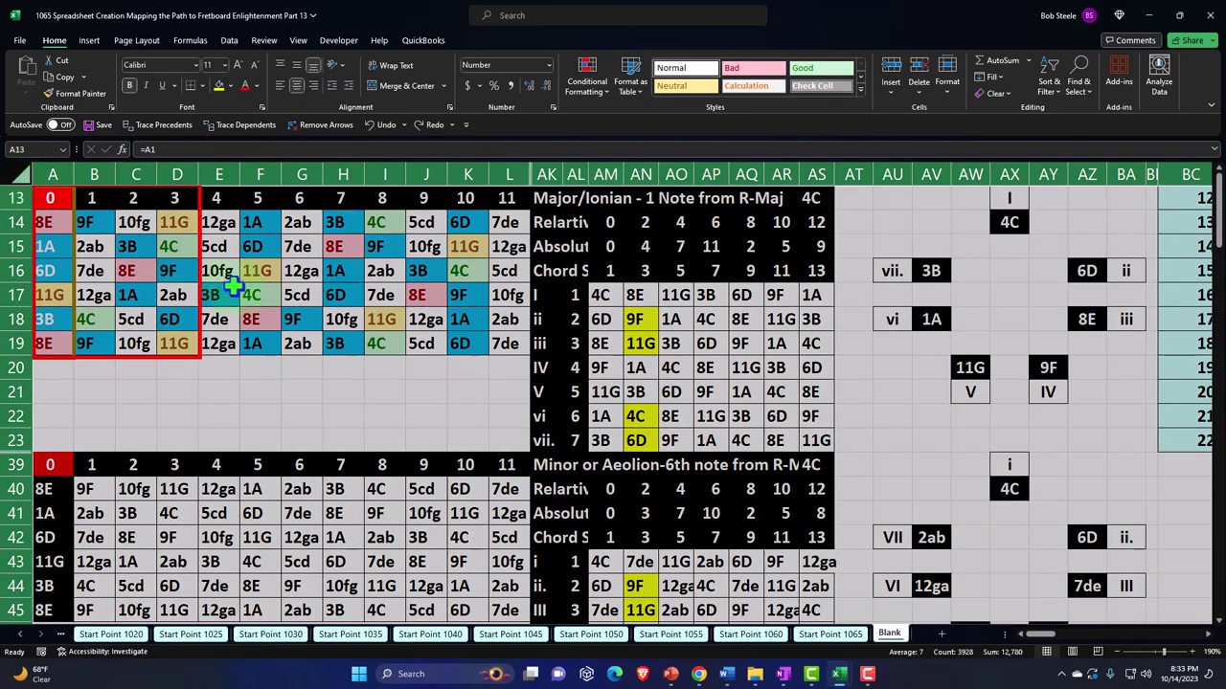
right_click(251, 241)
click(367, 499)
click(470, 322)
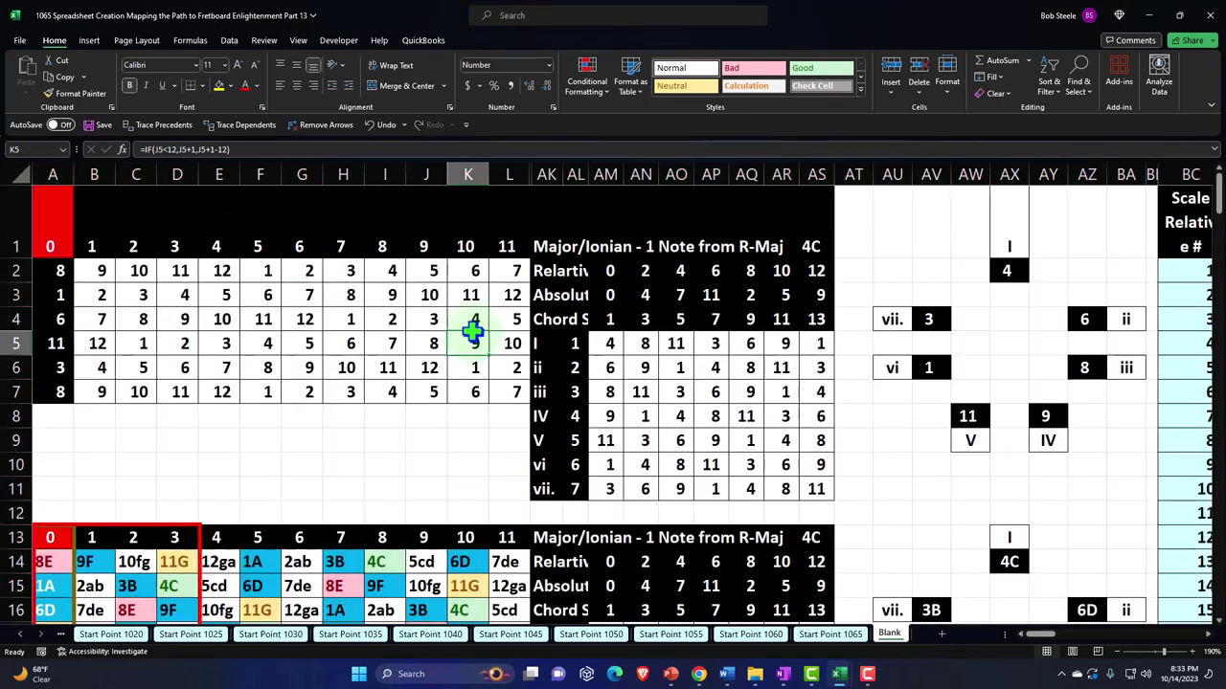
Step: Unhide the columns between L and AK to restore the full fretboard and the note and Major scale tables
drag(508, 174, 604, 175)
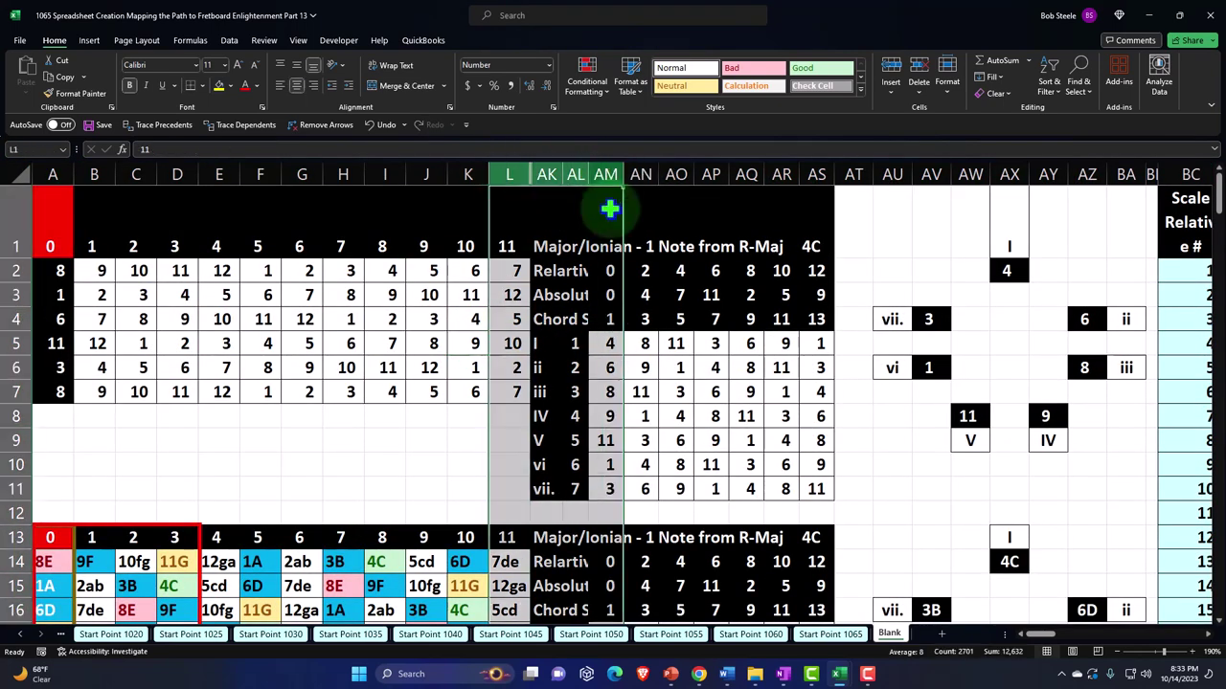
right_click(524, 290)
click(548, 526)
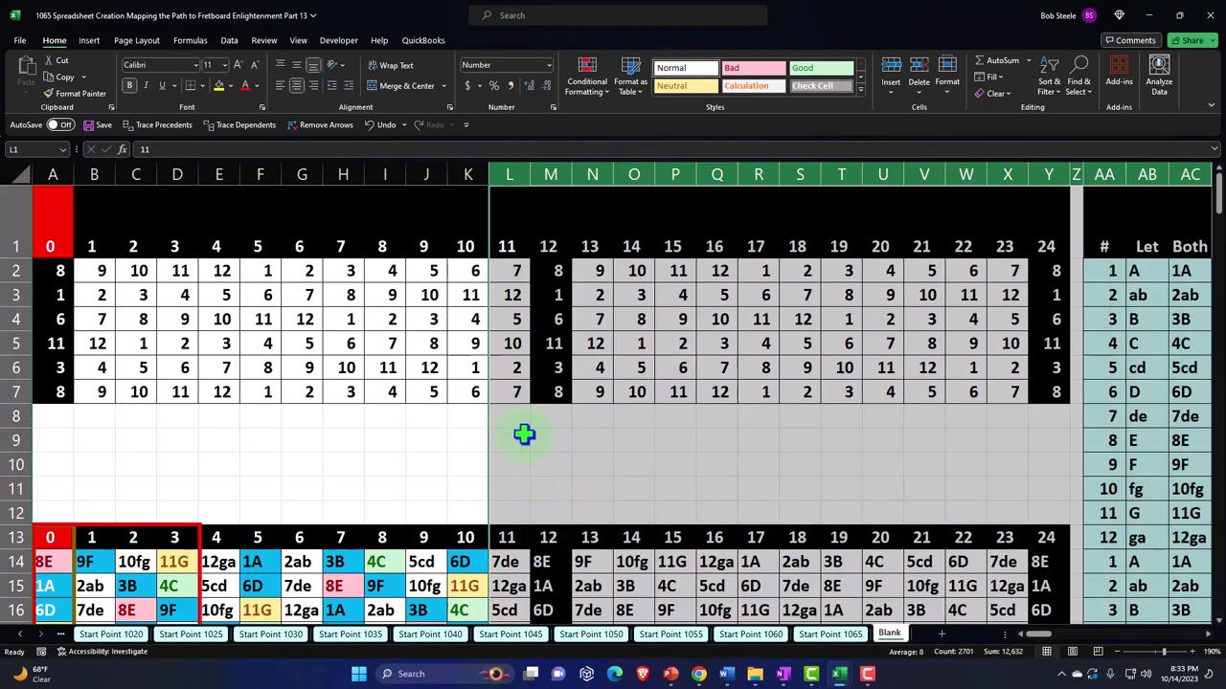
click(527, 424)
Step: Examine the sheet from the fretboard across the Major scale table and block to the relative Minor table and block with root 1A
key(Right)
key(Right)
key(Right)
key(Right)
key(Right)
key(Right)
key(Right)
key(Right)
key(Right)
key(Right)
key(Right)
key(Right)
key(Right)
key(Right)
key(Right)
key(Right)
key(Right)
key(Right)
key(Right)
key(Right)
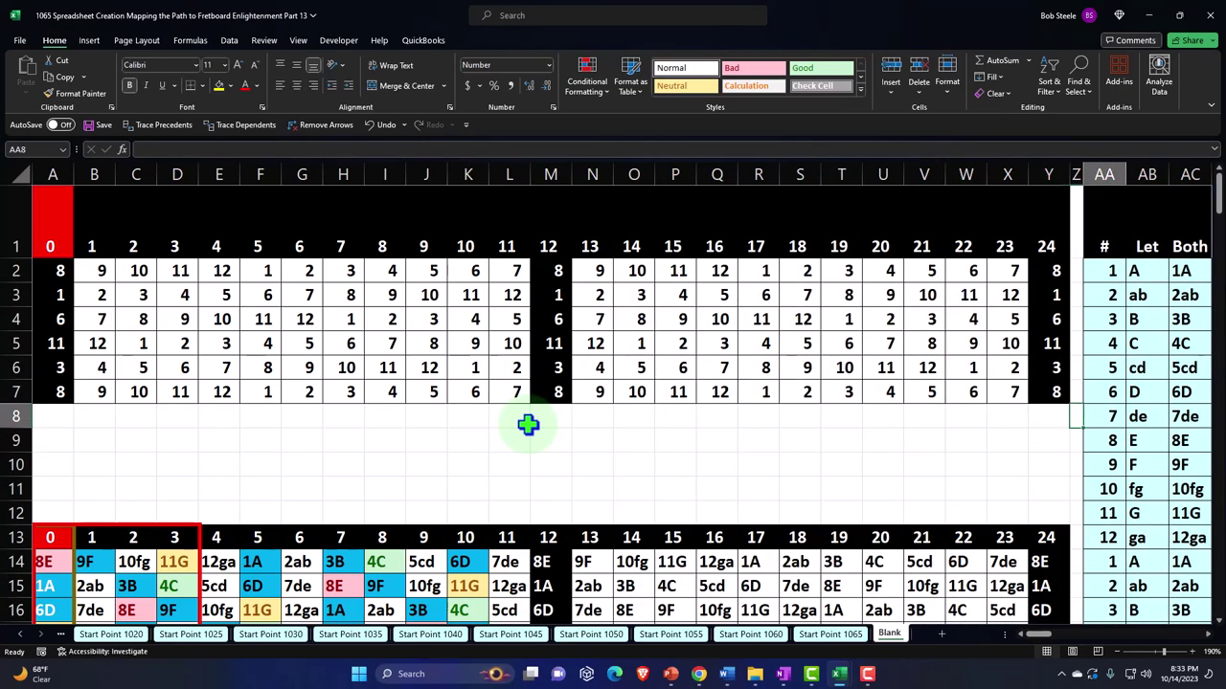
key(Right)
key(Right)
key(Right)
key(Right)
key(Right)
key(Right)
key(Right)
key(Right)
key(Right)
key(Right)
key(Right)
key(Right)
key(Right)
key(Right)
key(Right)
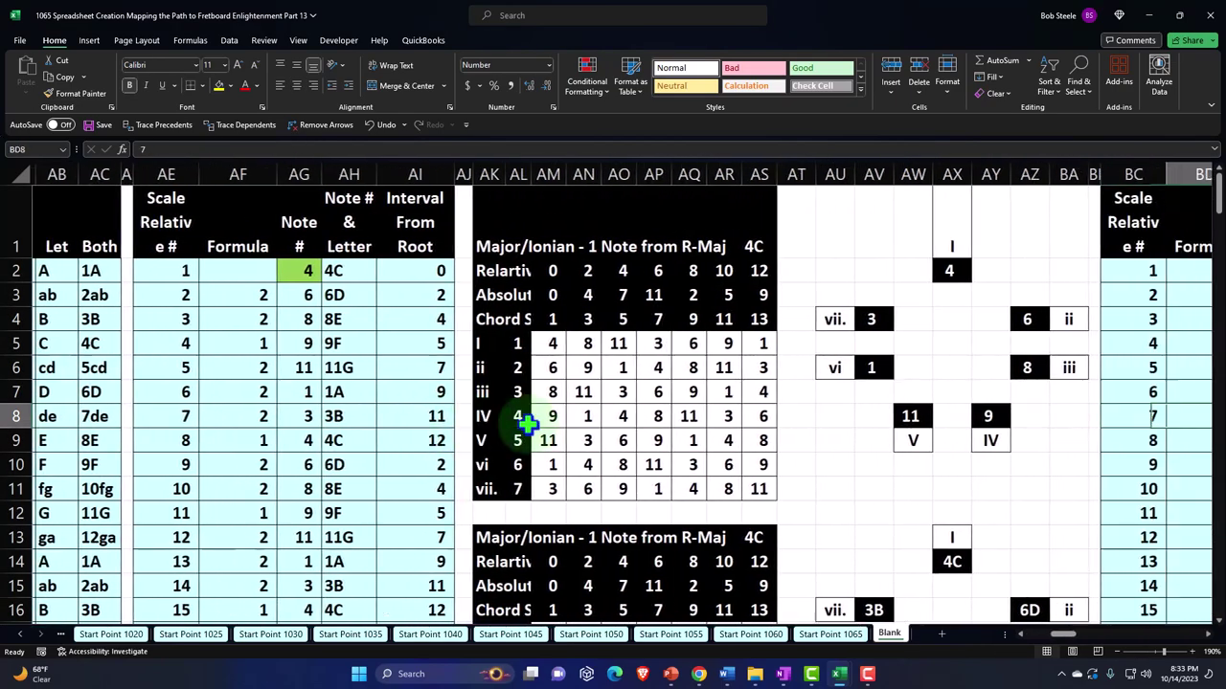
key(Left)
key(Left)
key(Left)
key(Left)
key(Left)
key(Left)
key(Left)
key(Left)
key(Left)
key(Left)
key(Left)
key(Left)
key(Left)
key(Left)
key(Left)
key(Left)
key(Left)
key(Left)
key(Left)
key(Left)
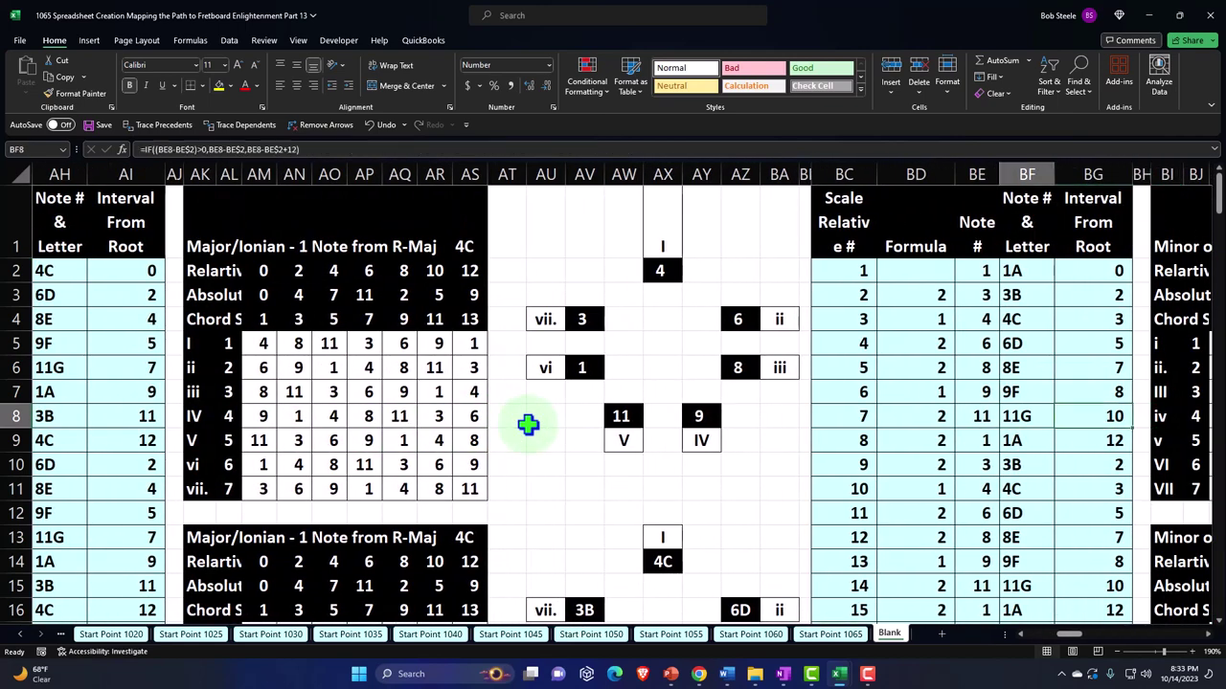
key(Left)
key(Up)
key(Up)
key(Up)
key(Up)
key(Up)
key(Up)
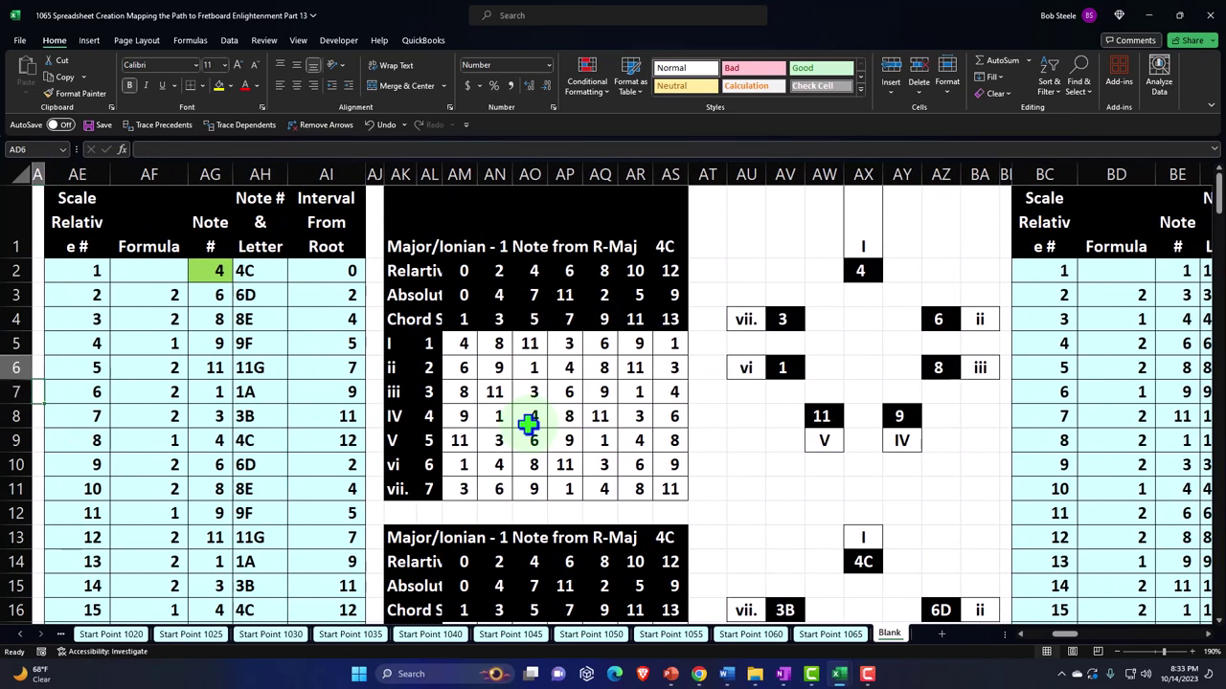
key(Right)
key(Right)
key(Right)
key(Right)
key(Right)
key(Right)
key(Right)
key(Right)
key(Right)
key(Right)
key(Right)
key(Right)
key(Right)
key(Right)
key(Right)
key(Right)
key(Right)
key(Right)
key(Right)
key(Right)
key(Right)
key(Right)
key(Right)
key(Right)
key(Right)
key(Right)
key(Right)
key(Right)
key(Right)
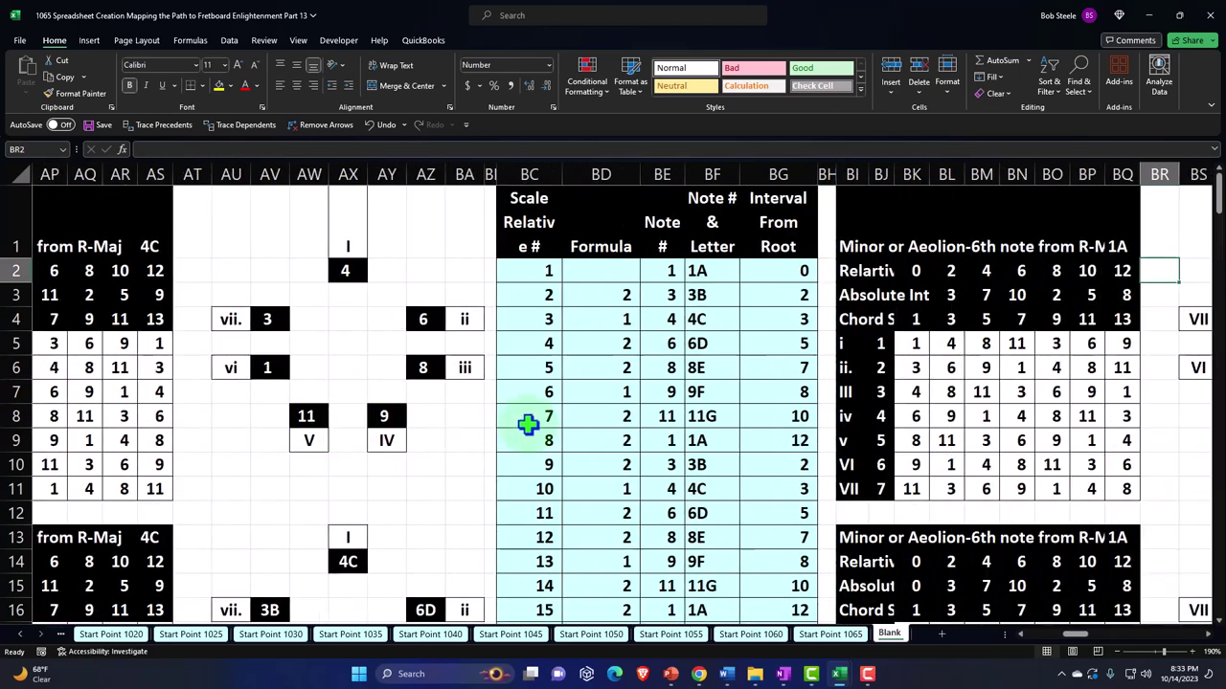
key(Right)
key(Right)
key(Right)
key(Right)
key(Right)
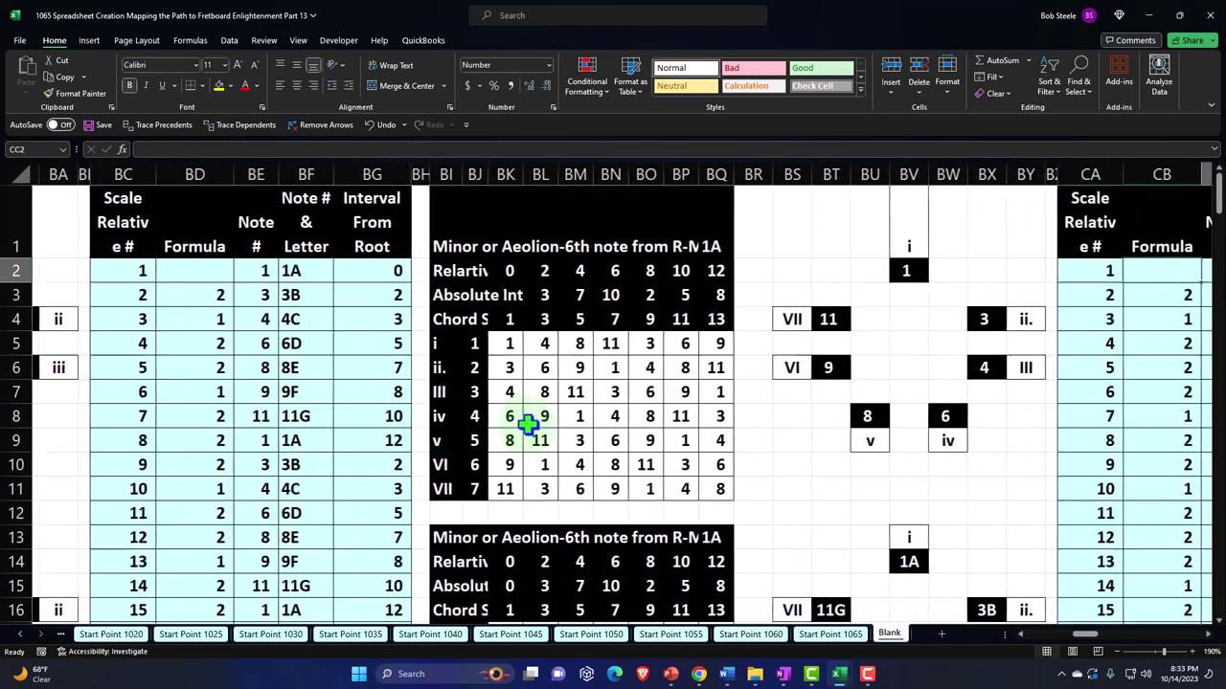
Step: Check the lettered relative Minor block's root cell BK17 and the empty area beneath the block at cell BK27
scroll(547, 432, down, 3)
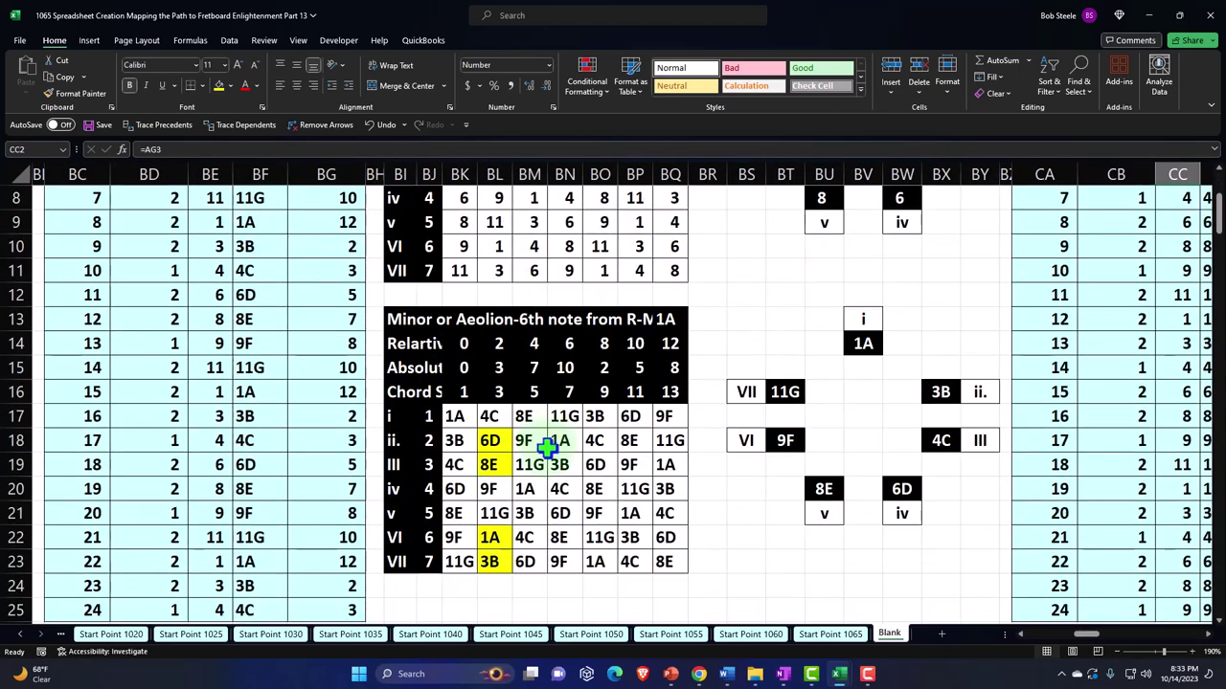
click(473, 427)
scroll(467, 416, down, 4)
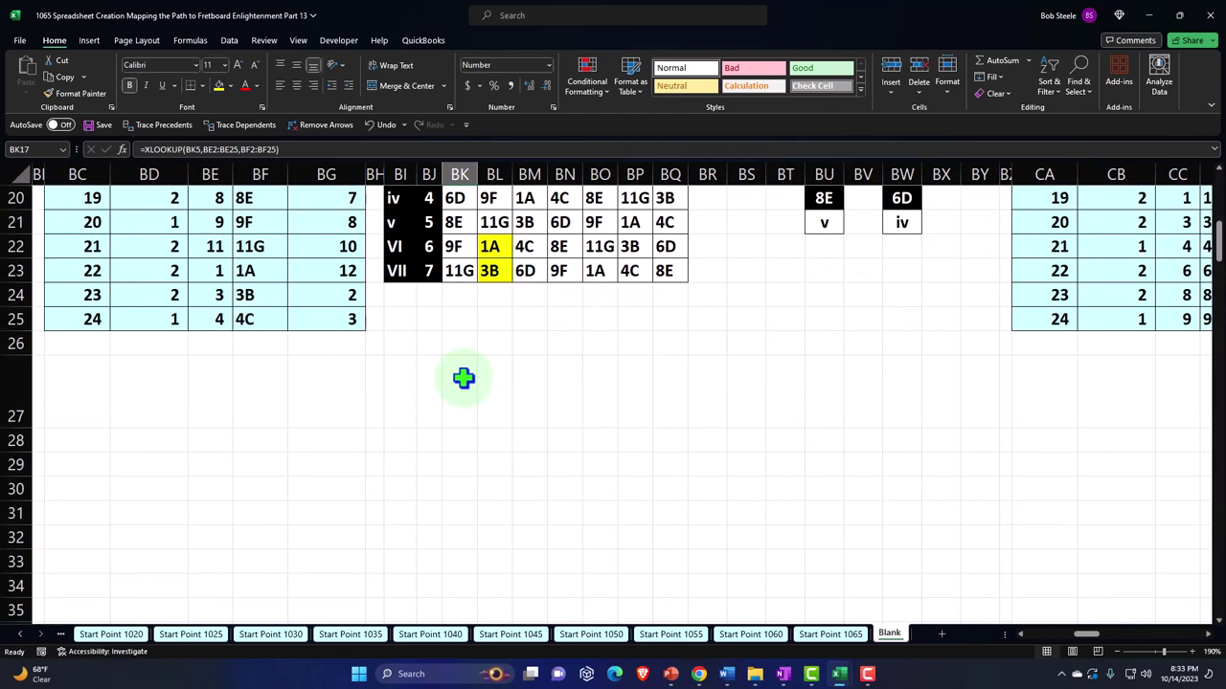
click(450, 362)
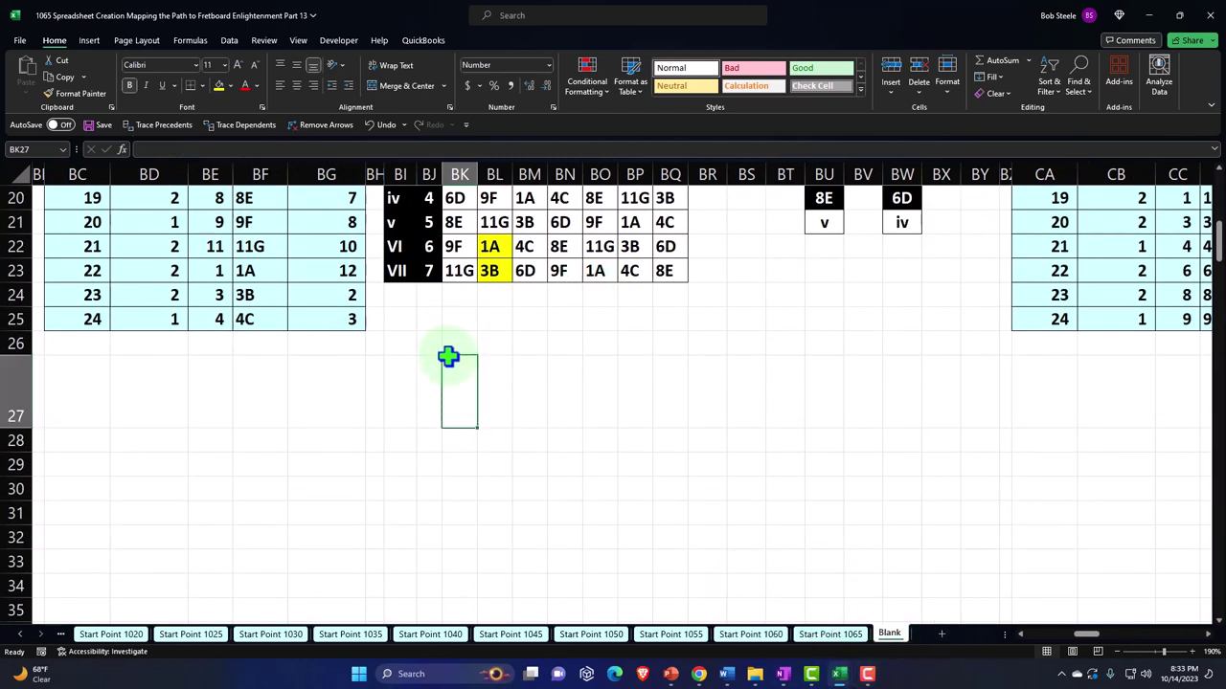